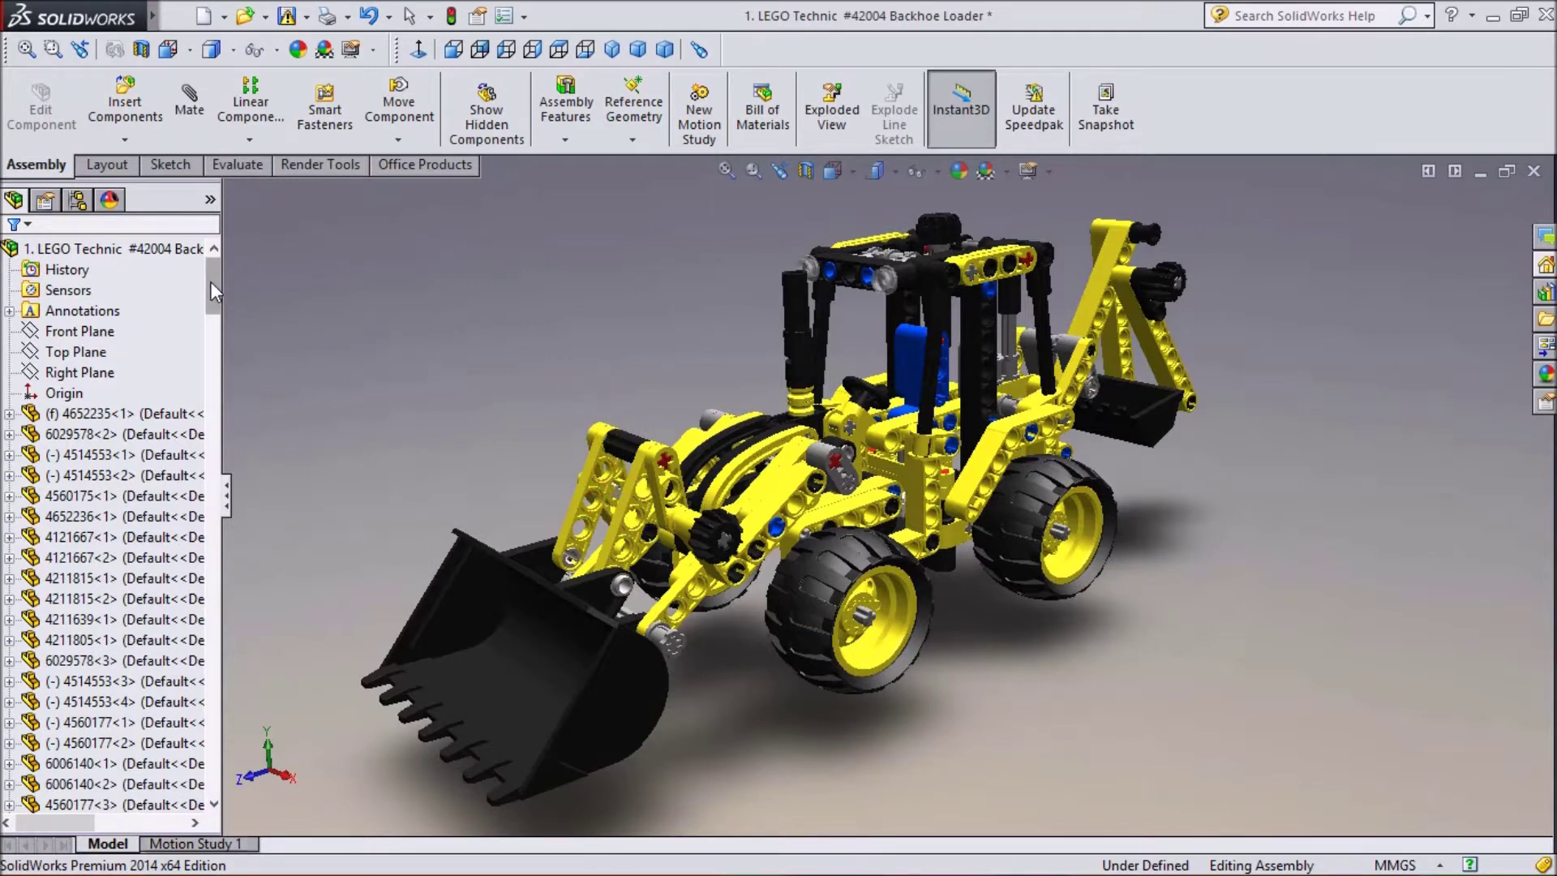
- Review the full component list of the backhoe loader assembly down to the mates, and return to its beginning
left_click_drag(211, 280, 208, 467)
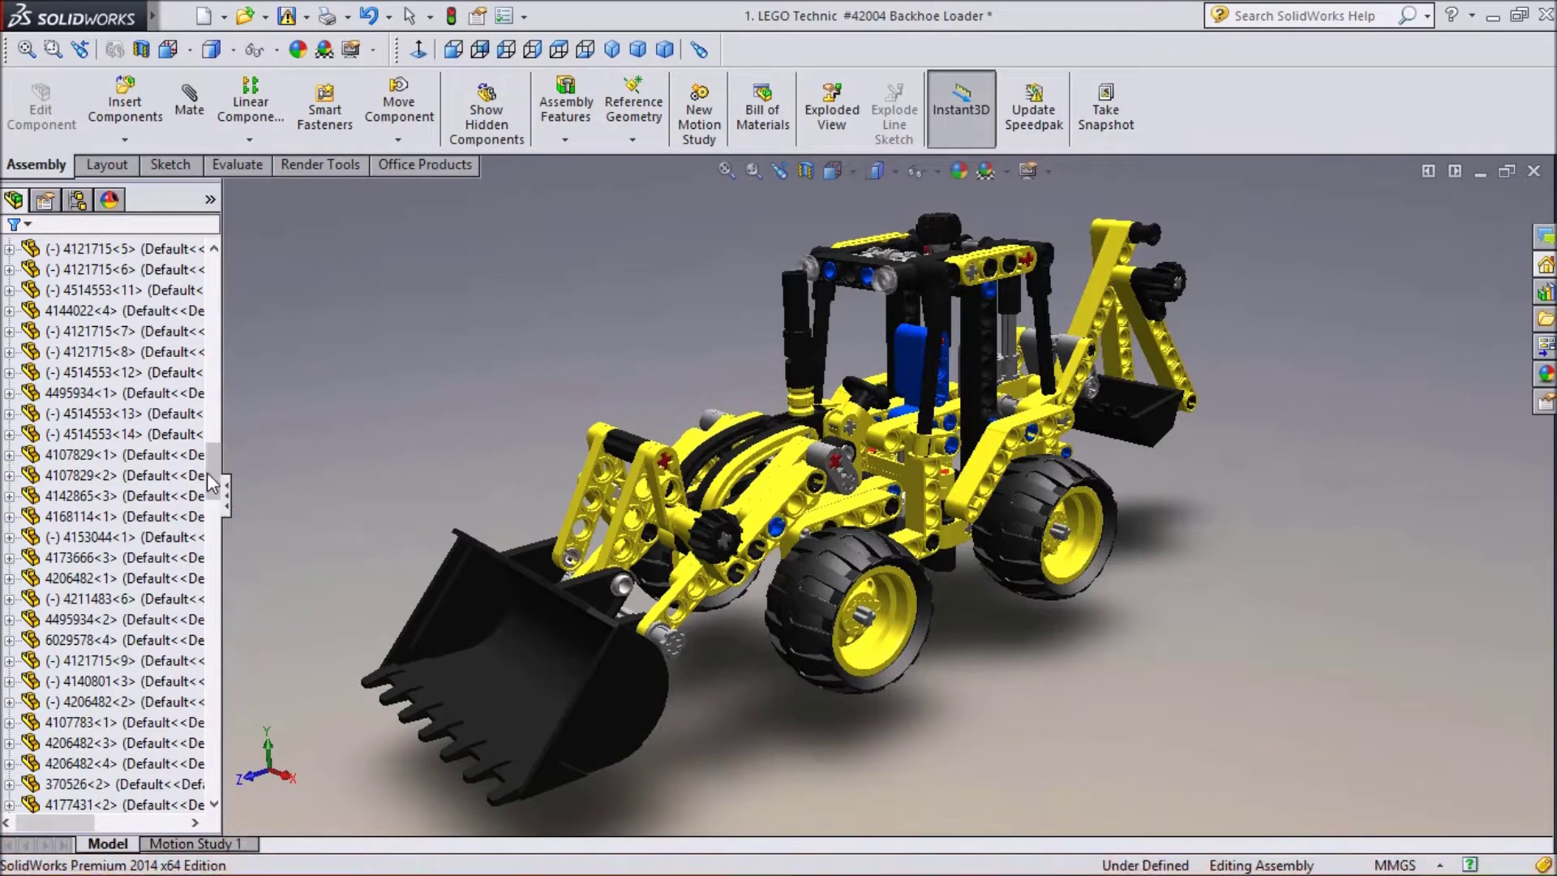
left_click_drag(209, 471, 209, 785)
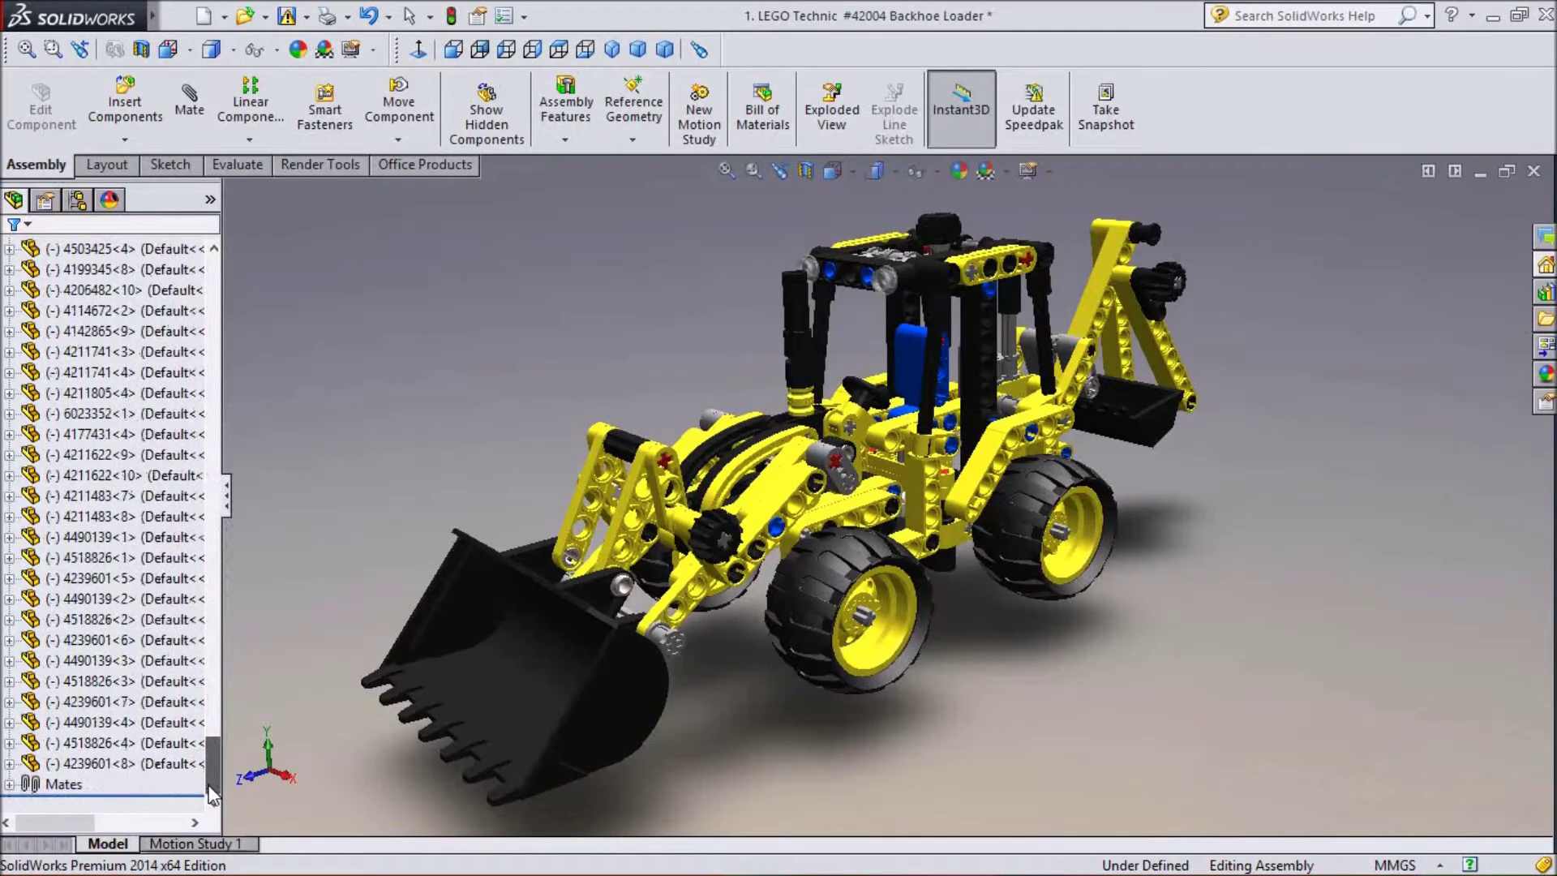
left_click_drag(208, 778, 211, 266)
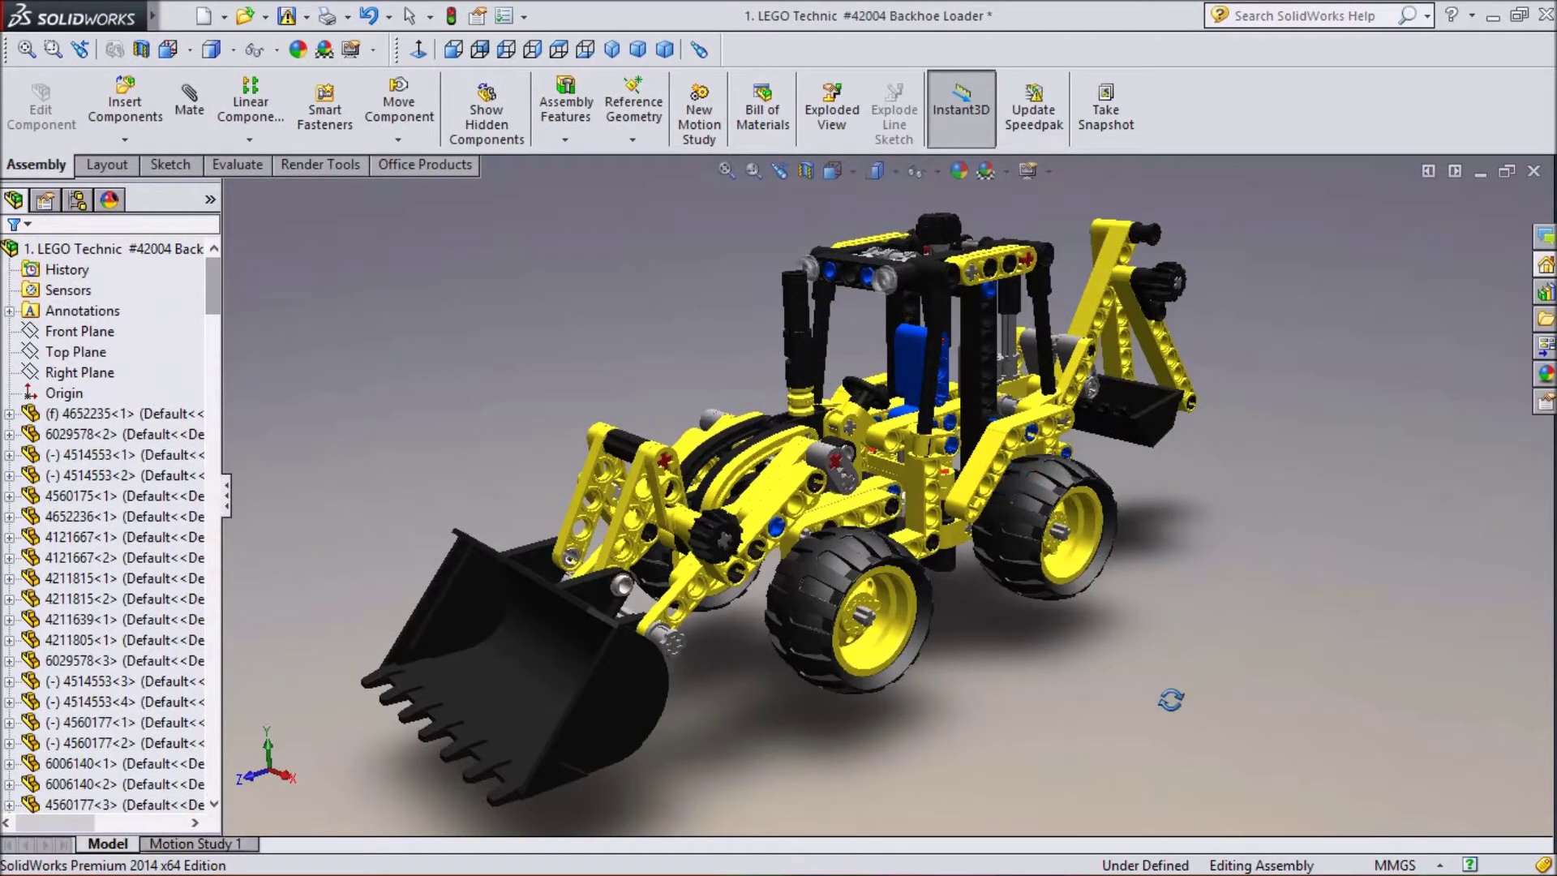
- Examine the whole backhoe loader from both sides by rotating and panning it, and fit the model to the view
middle_click_drag(1065, 709, 979, 772)
middle_click_drag(1086, 730, 1263, 665)
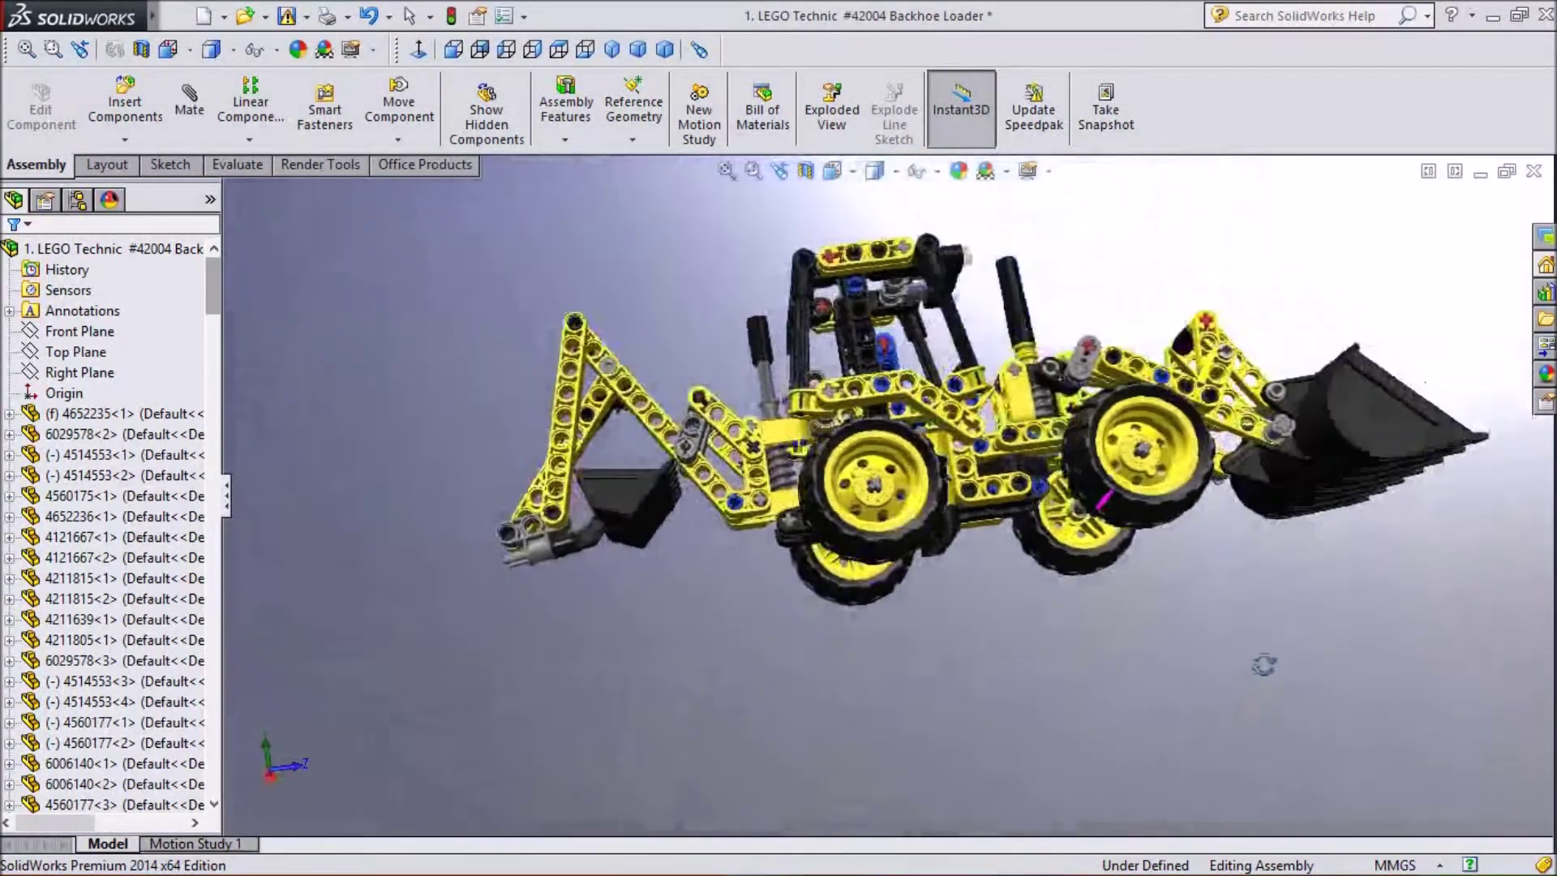
middle_click_drag(850, 694, 828, 719)
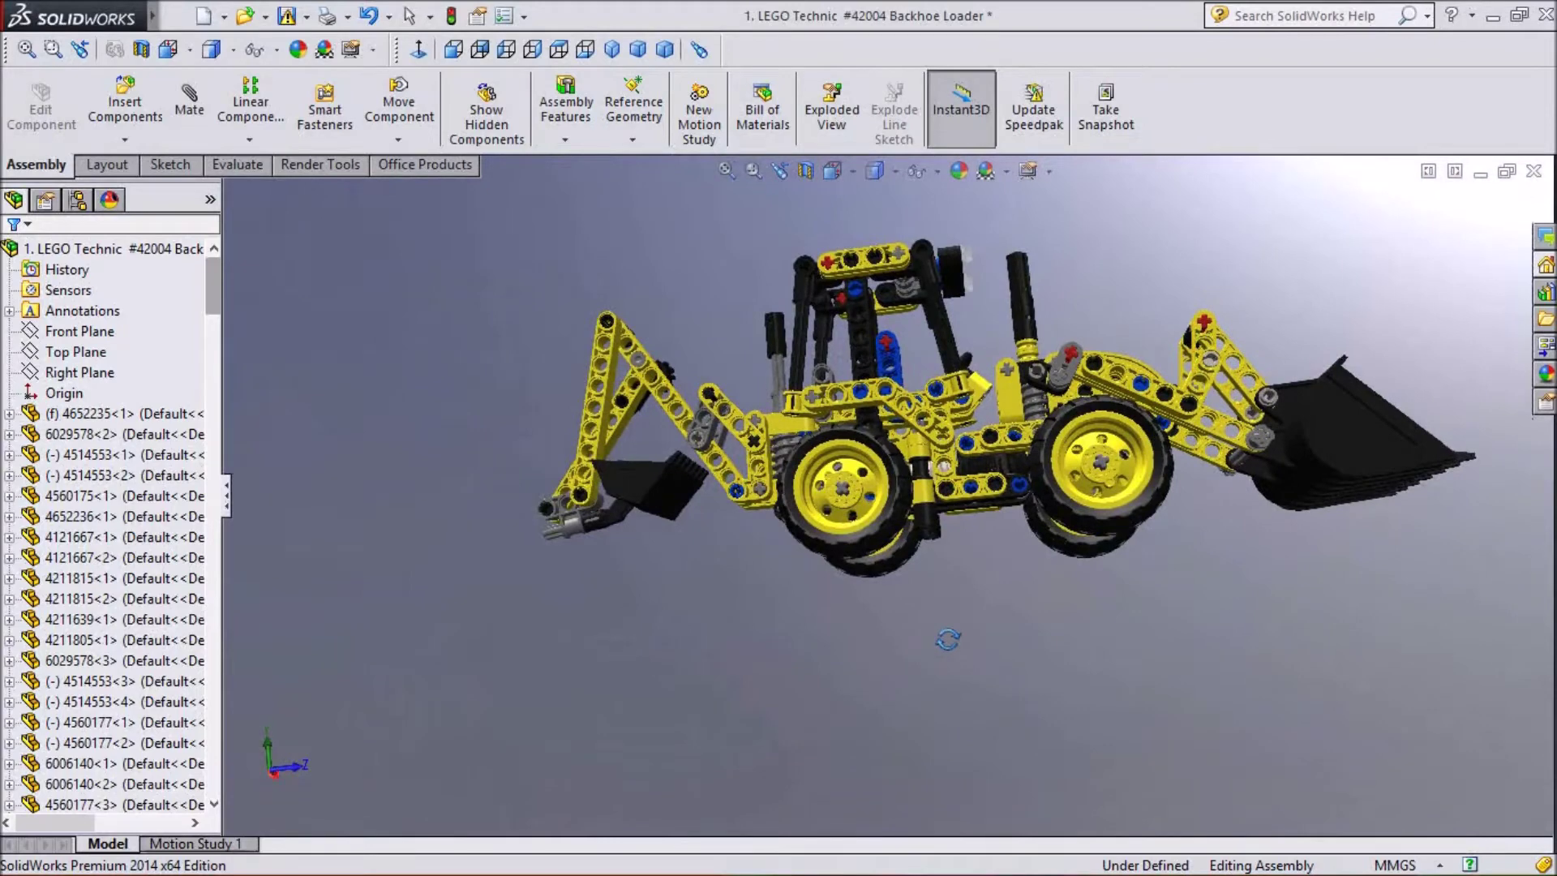
right_click(948, 639)
left_click(1002, 488)
scroll(991, 551, "down", 1)
left_click_drag(981, 594, 938, 645)
right_click(944, 698)
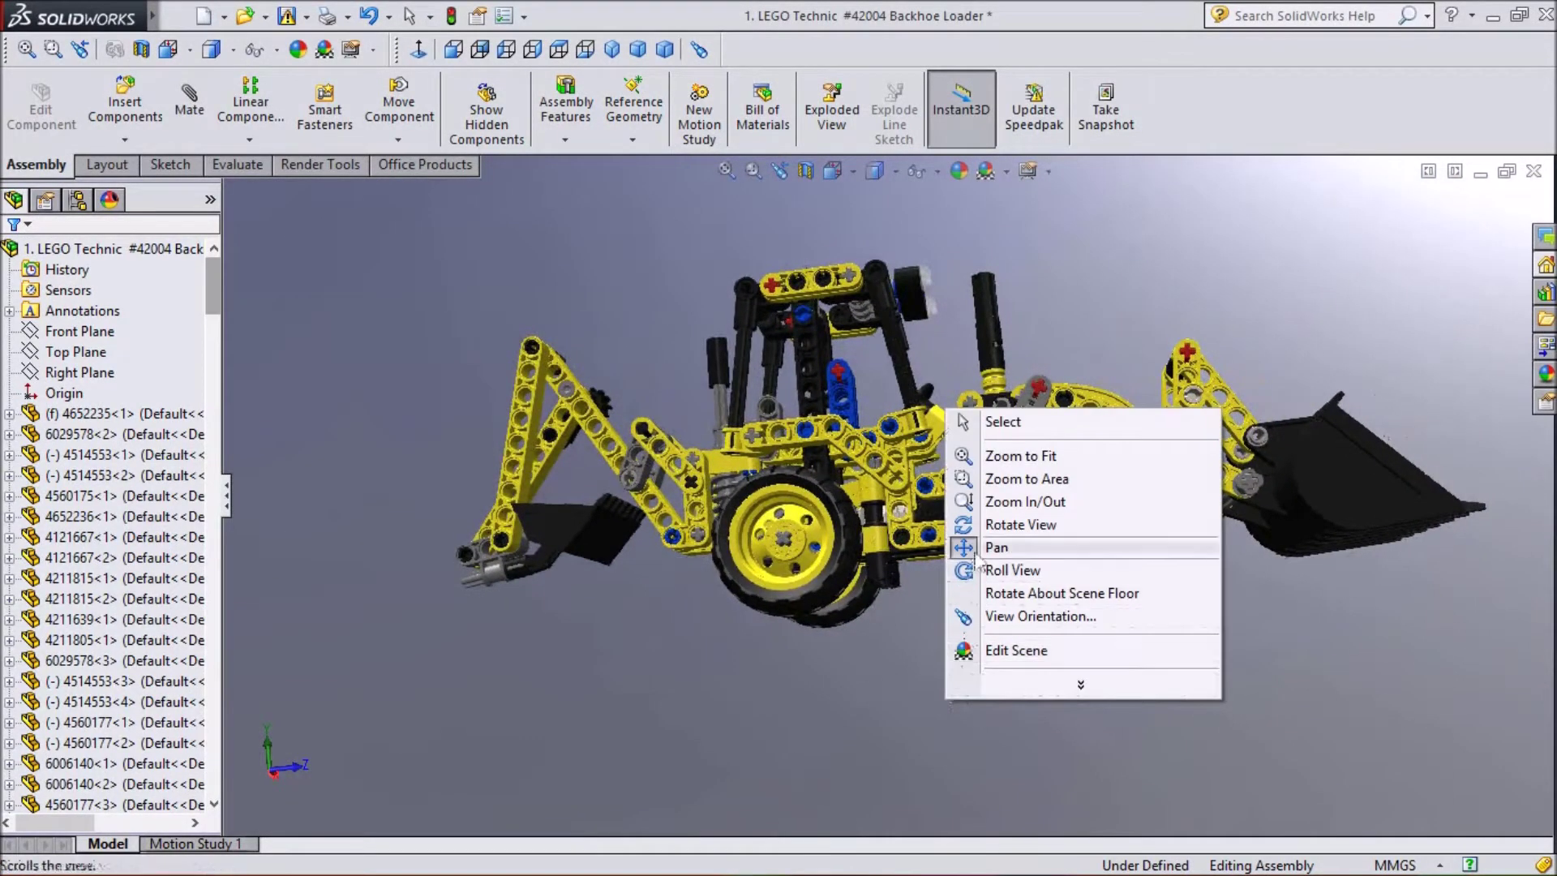
left_click(997, 524)
left_click_drag(1076, 695, 840, 786)
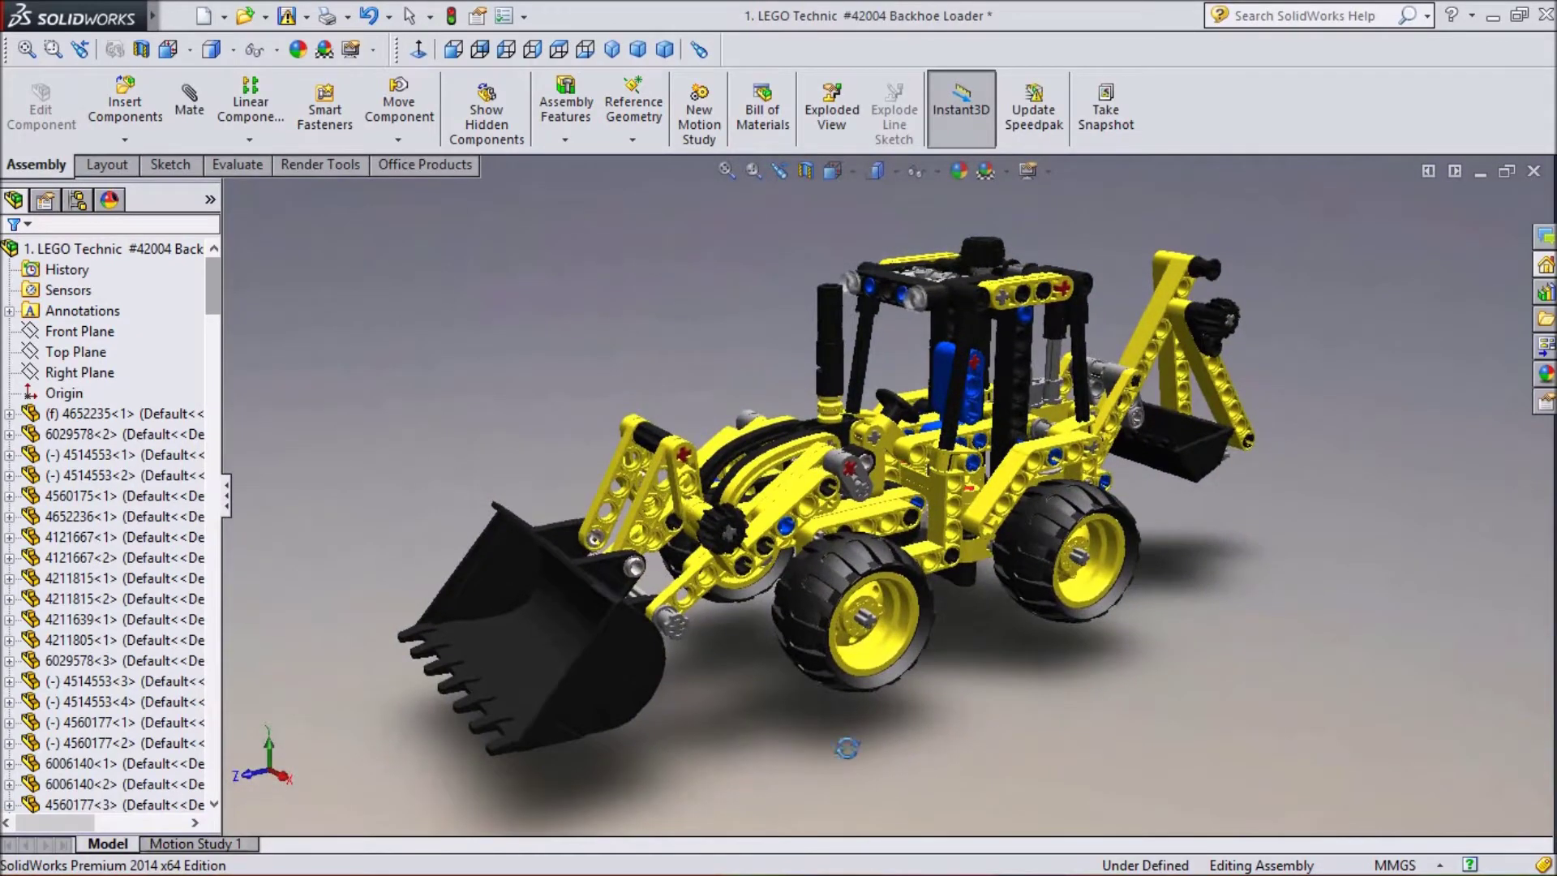
key("f")
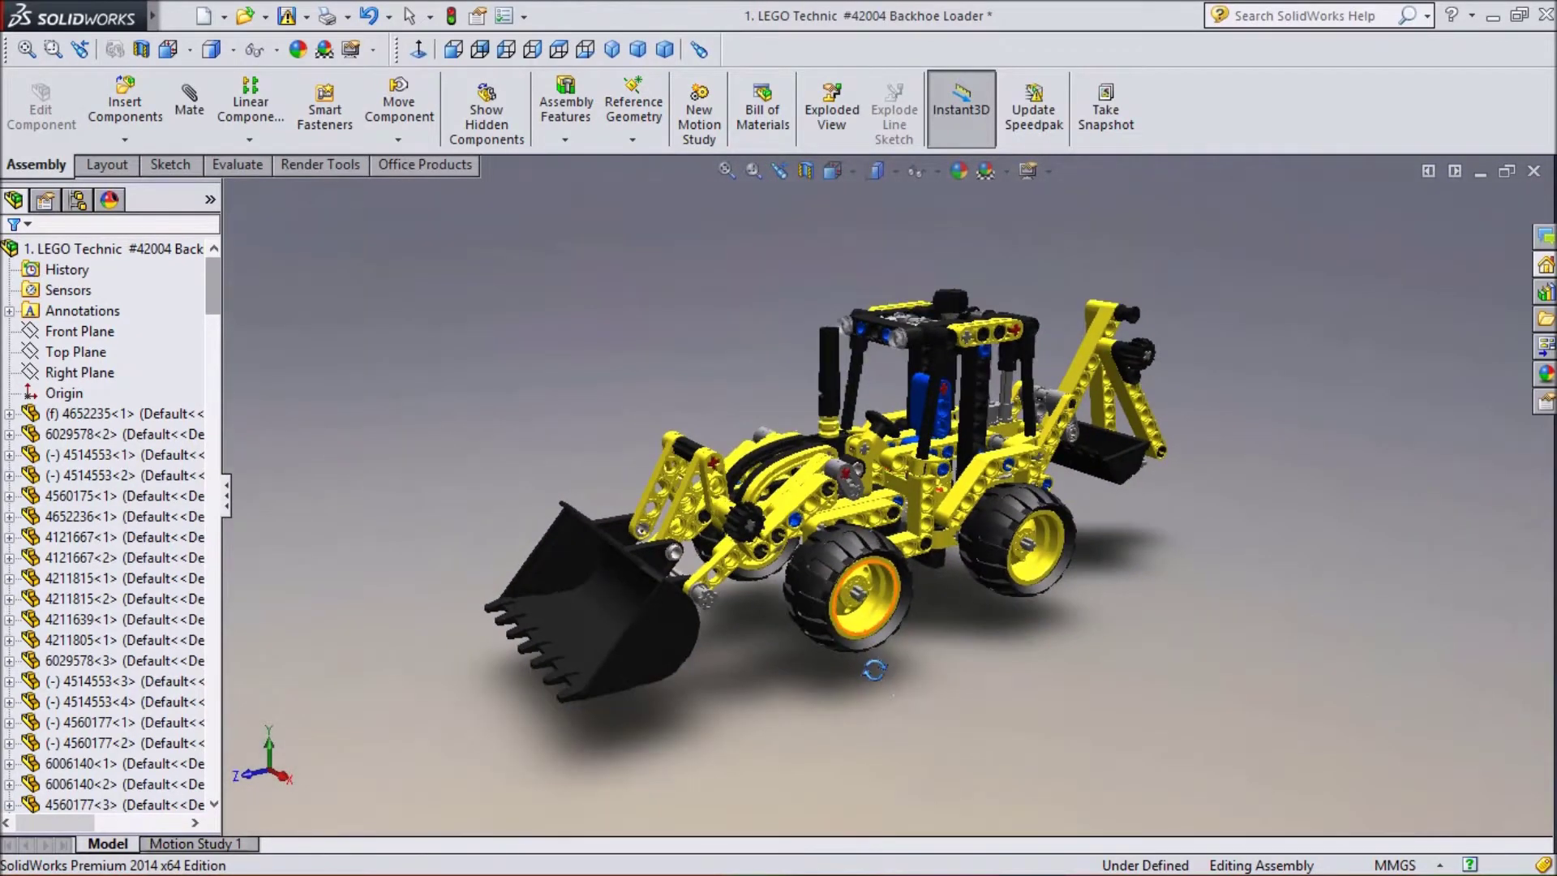
- Inspect the front bucket, loader arms and front wheel of the model up close from several angles
scroll(873, 670, "down", 2)
scroll(869, 662, "down", 2)
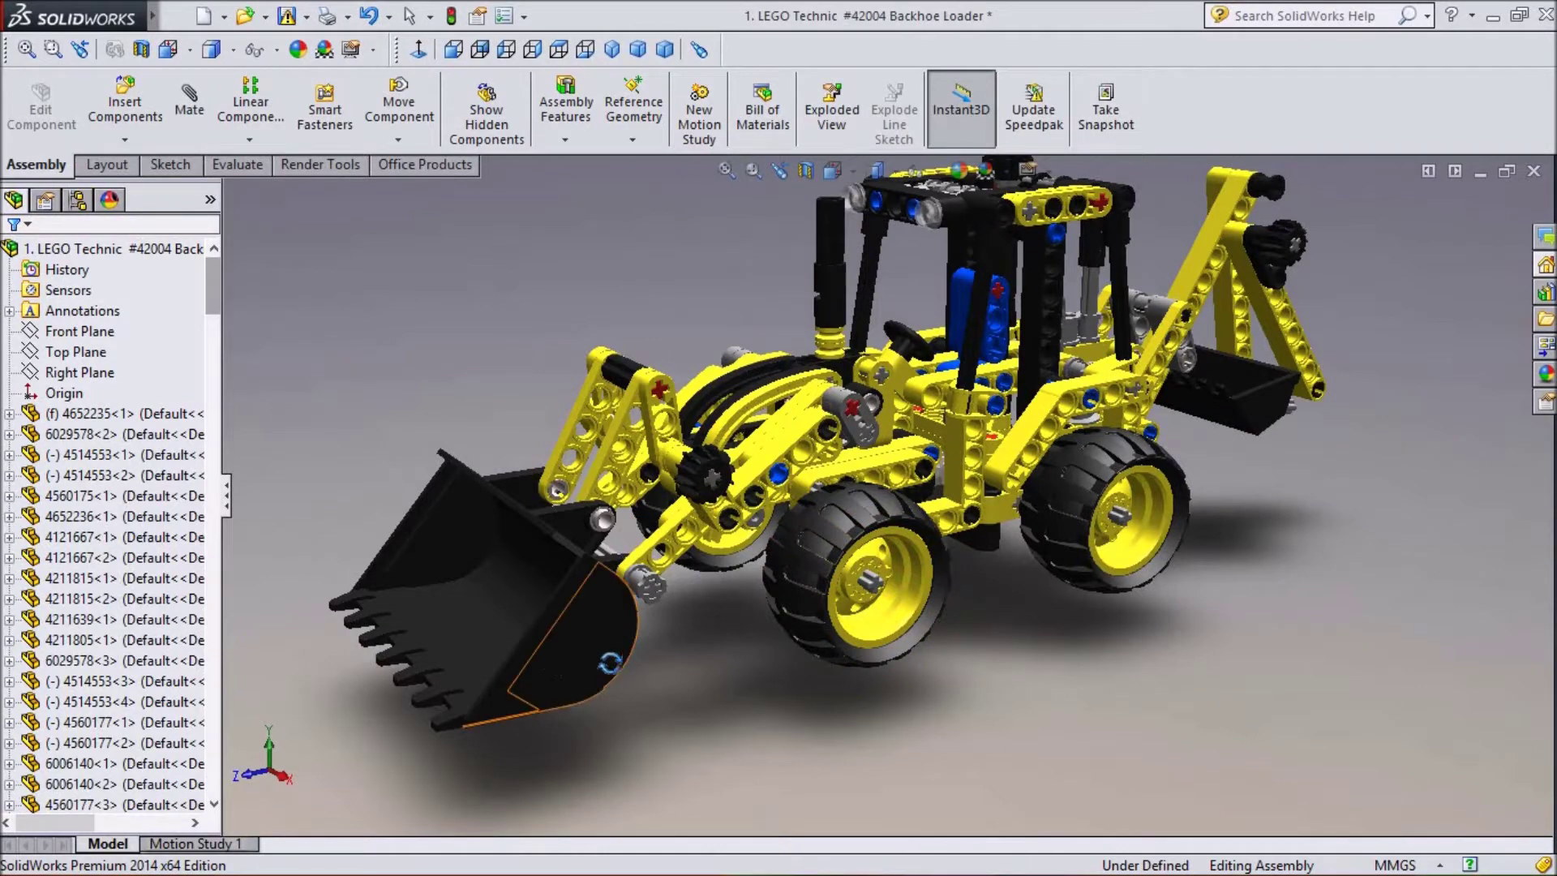
scroll(450, 646, "down", 2)
left_click_drag(793, 668, 768, 716)
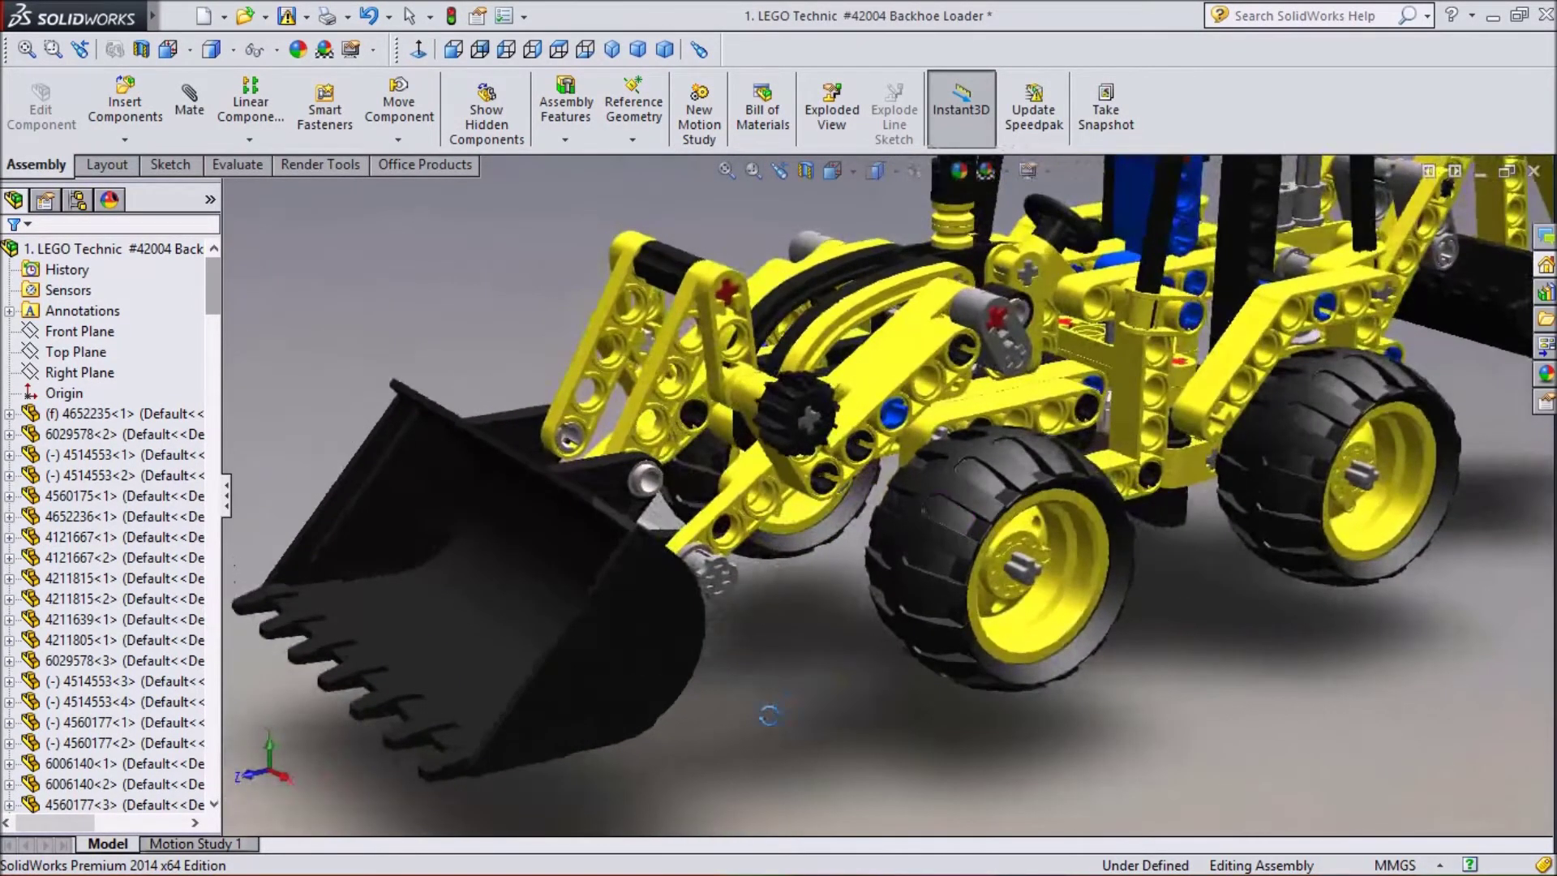
left_click_drag(662, 737, 707, 712)
left_click_drag(776, 553, 801, 611)
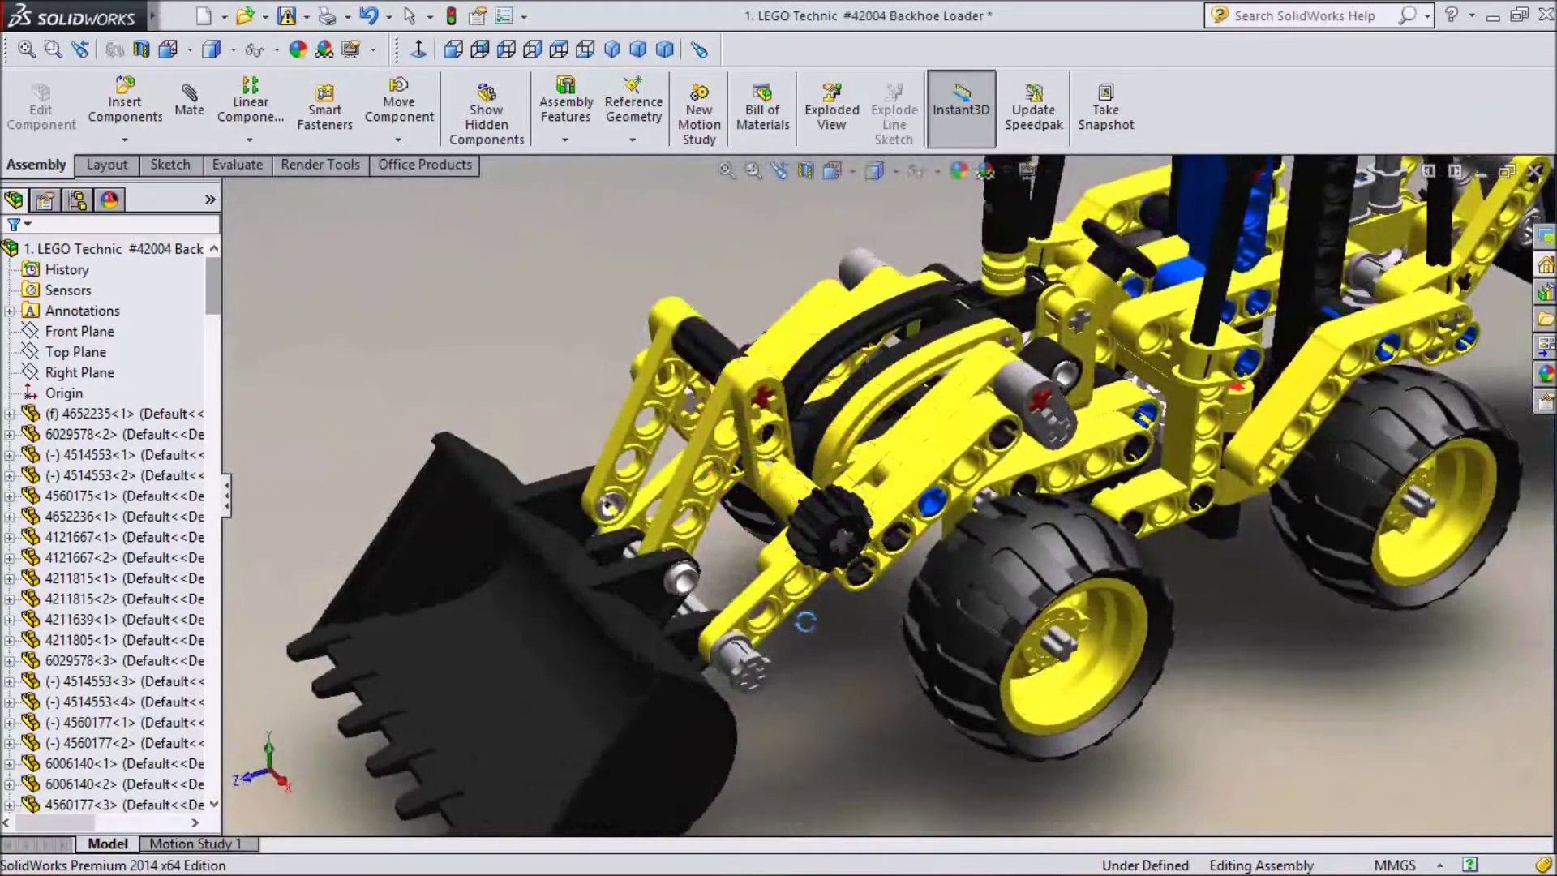
left_click_drag(821, 685, 819, 628)
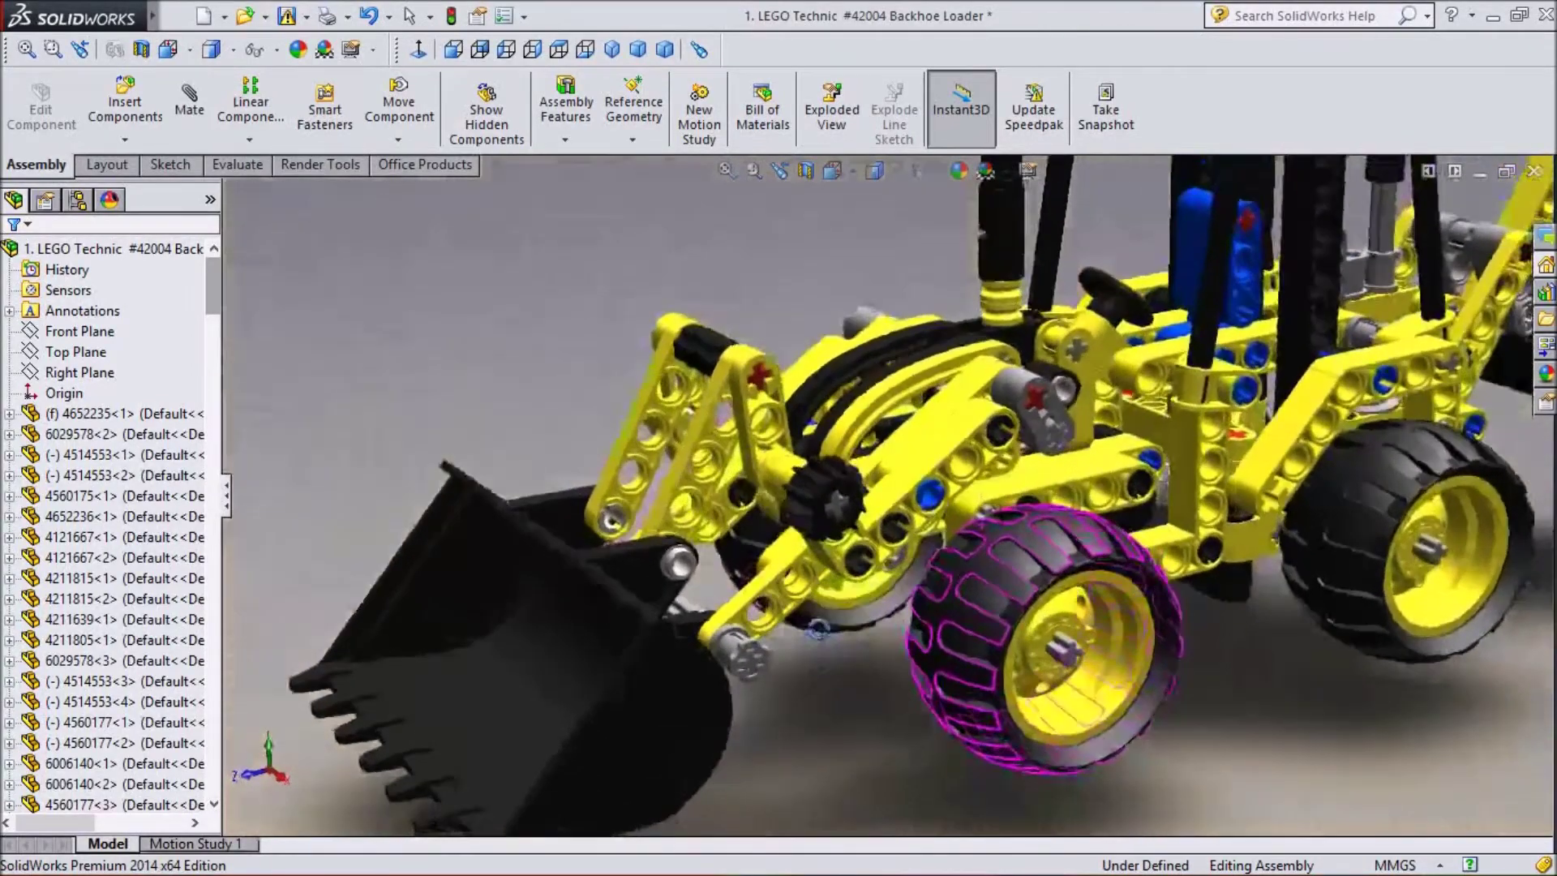
scroll(818, 629, "up", 1)
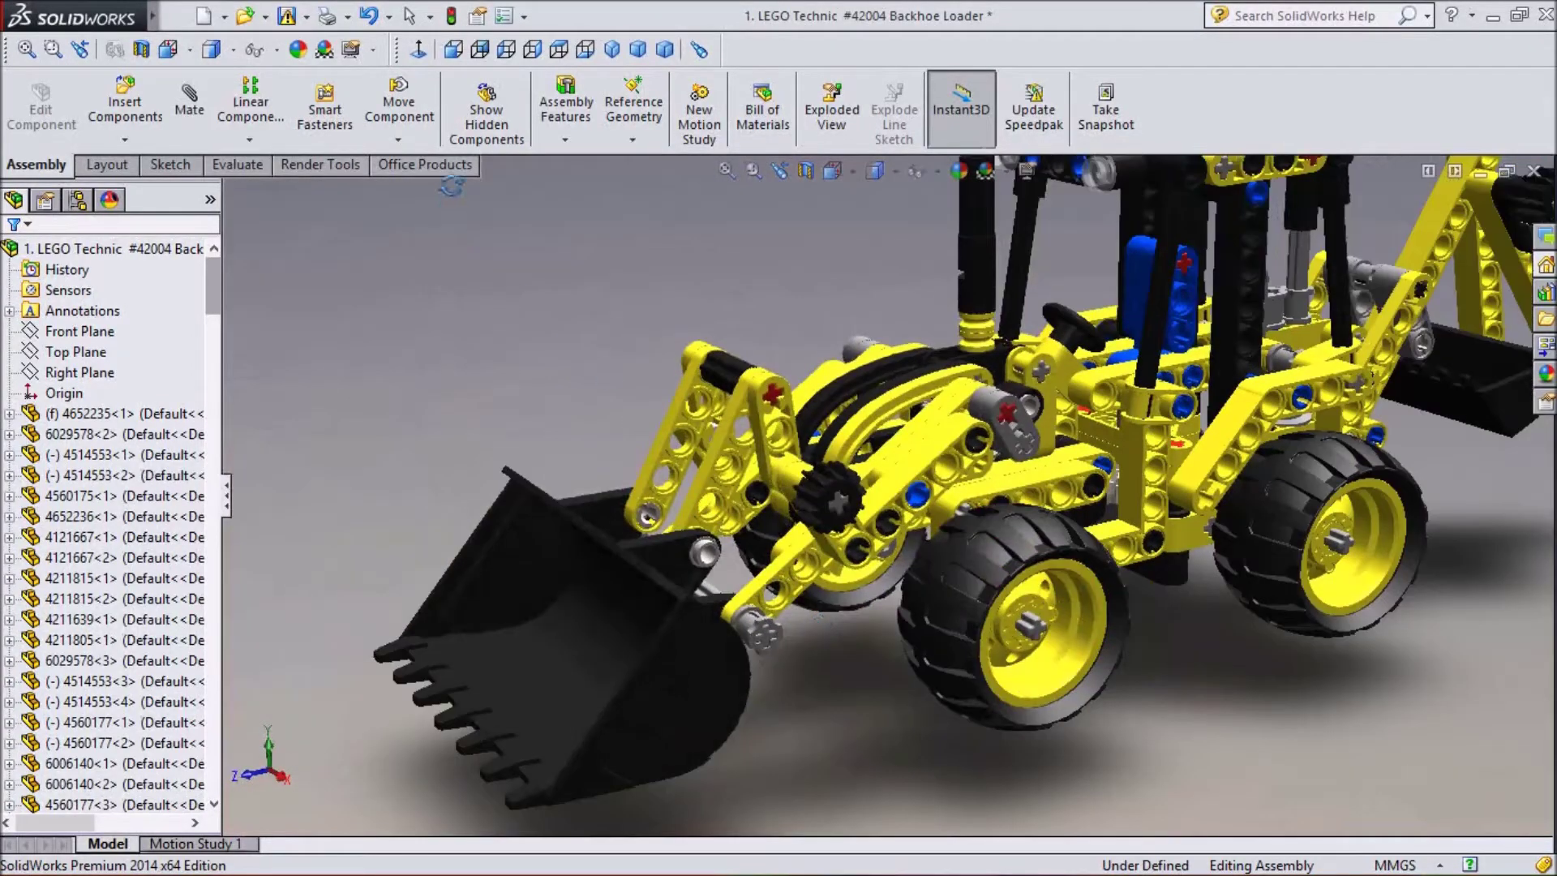
- Show the model in the Front view and examine the front bucket and loader arms from both sides
left_click(459, 56)
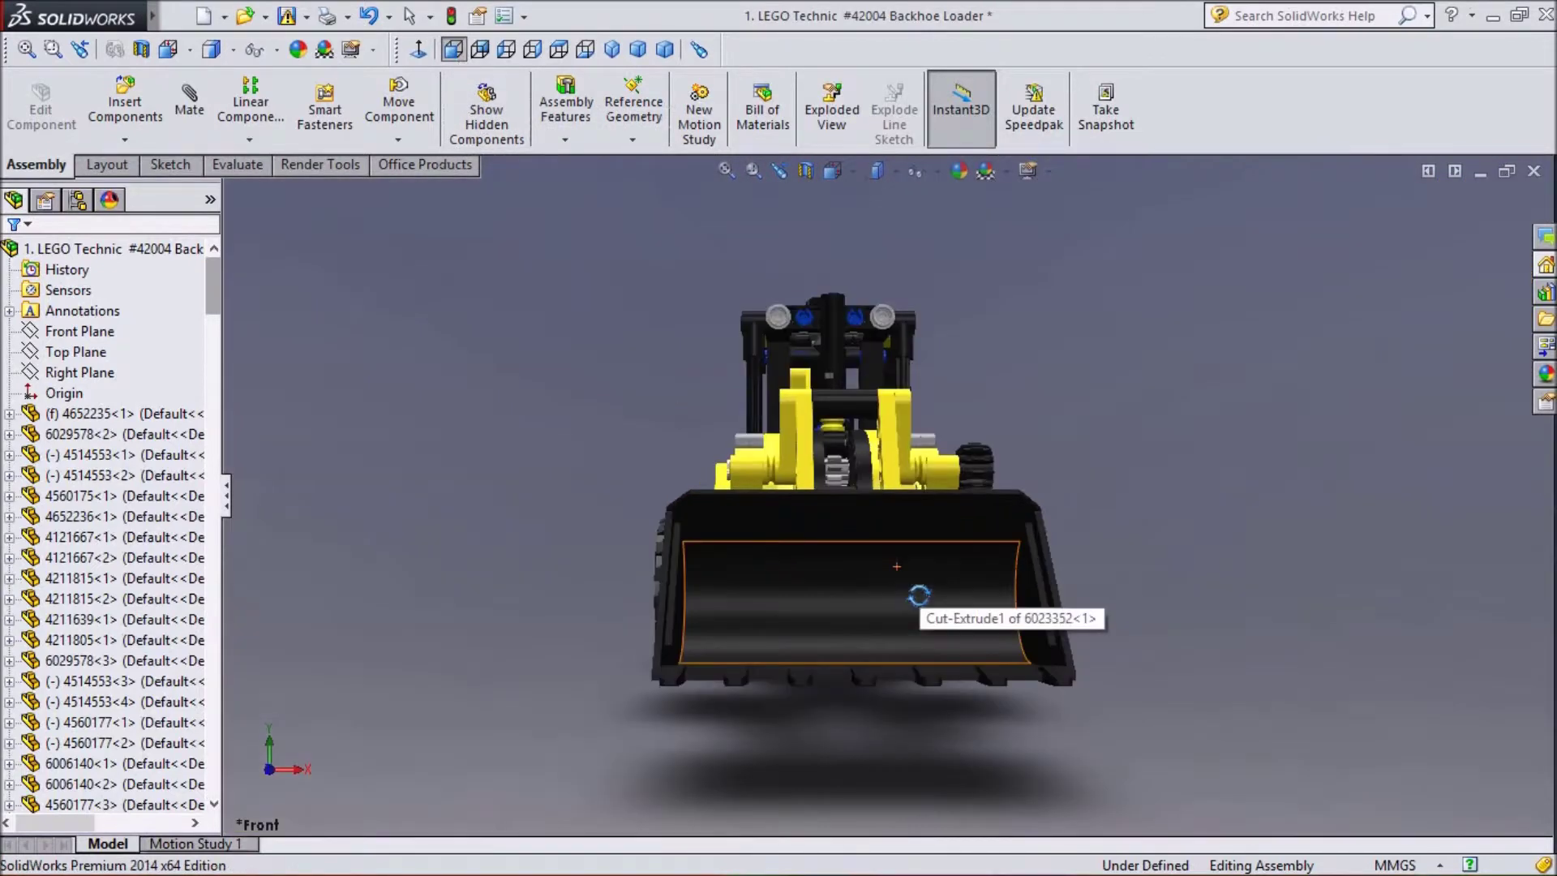
scroll(919, 596, "down", 4)
middle_click_drag(1070, 797, 1110, 752)
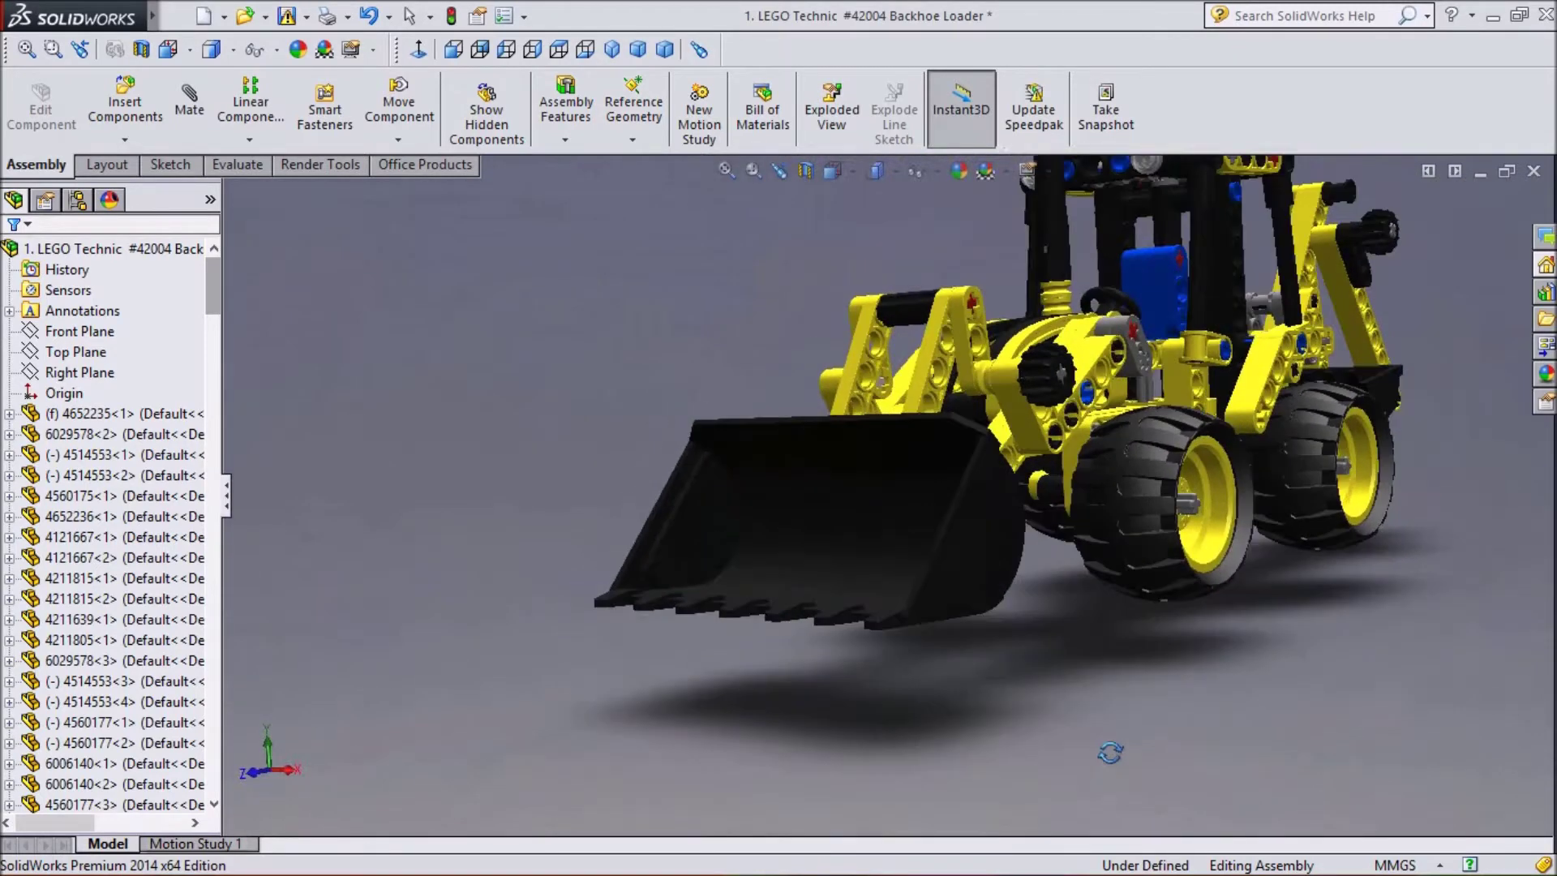
middle_click_drag(958, 715, 1061, 760)
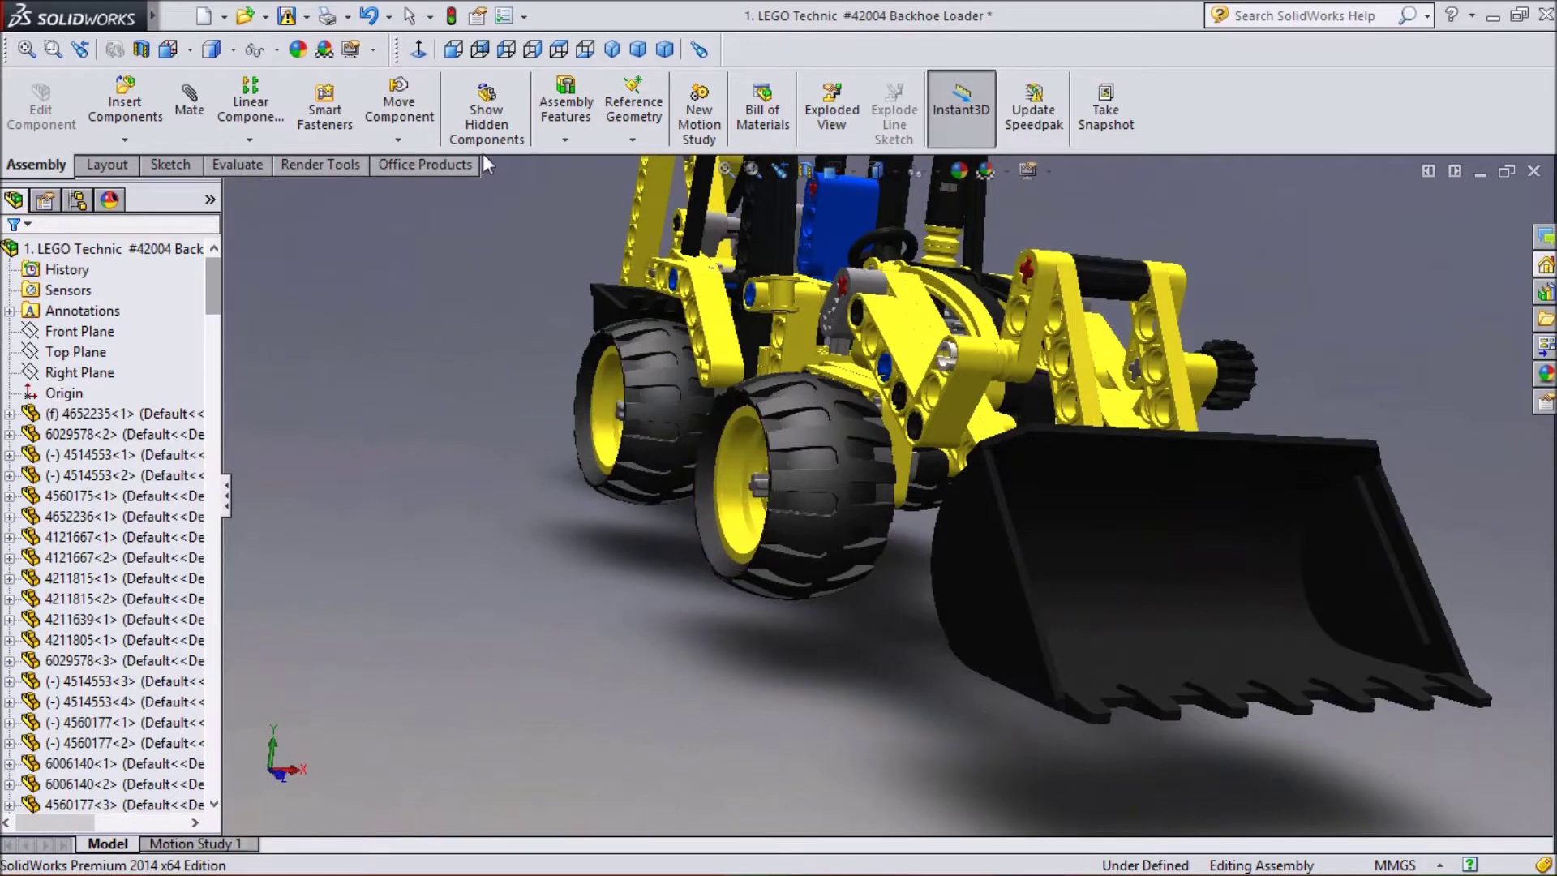
- Show the model in the Back view and examine the rear digger arm, its bucket and the rear wheels
left_click(480, 50)
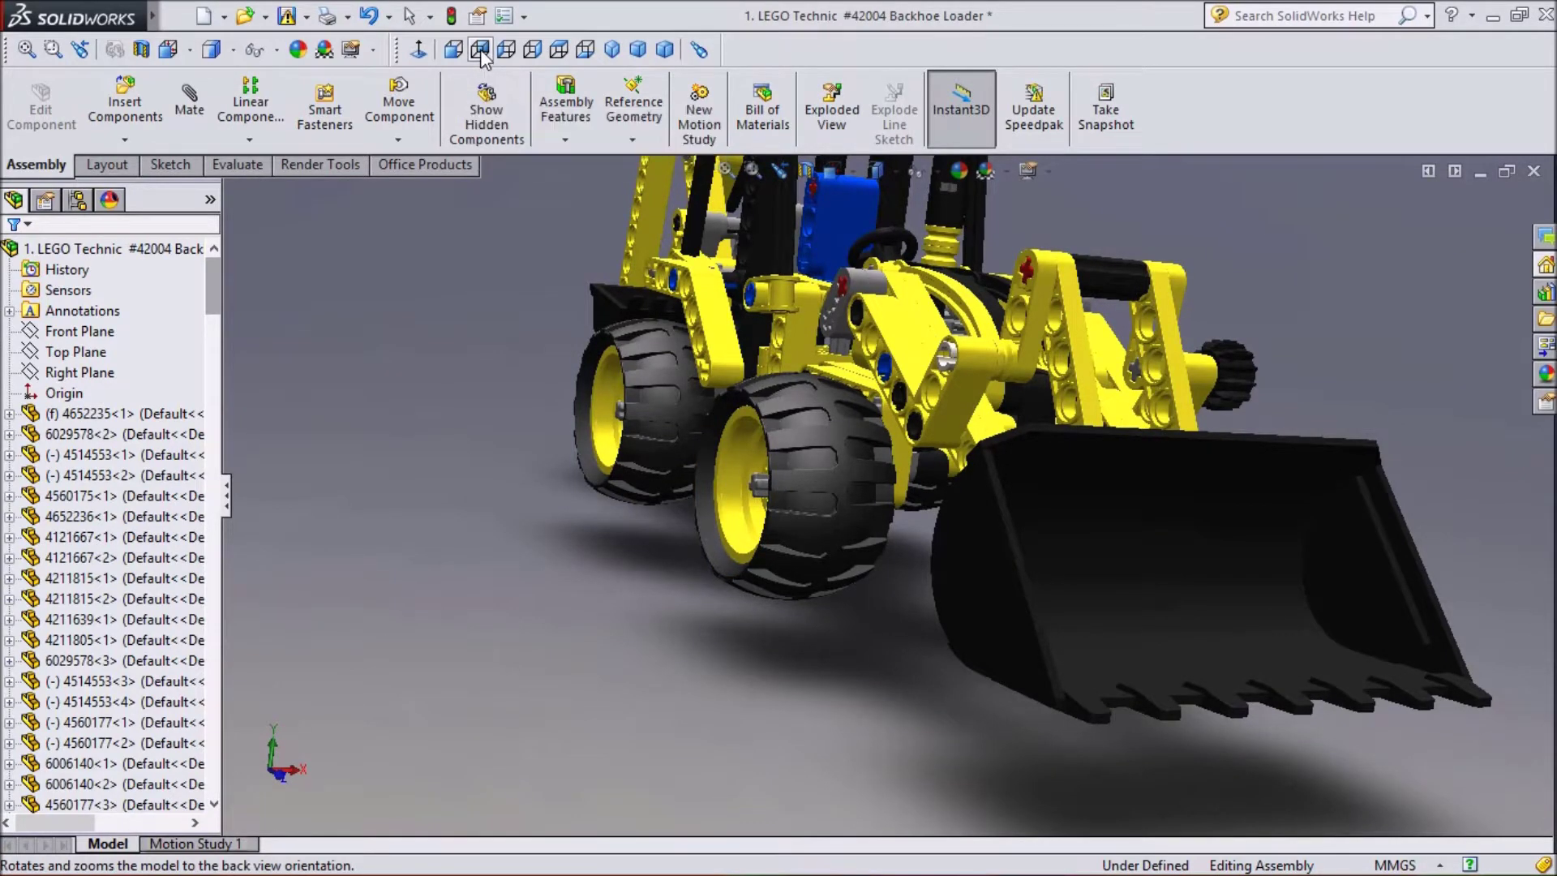
scroll(786, 535, "down", 5)
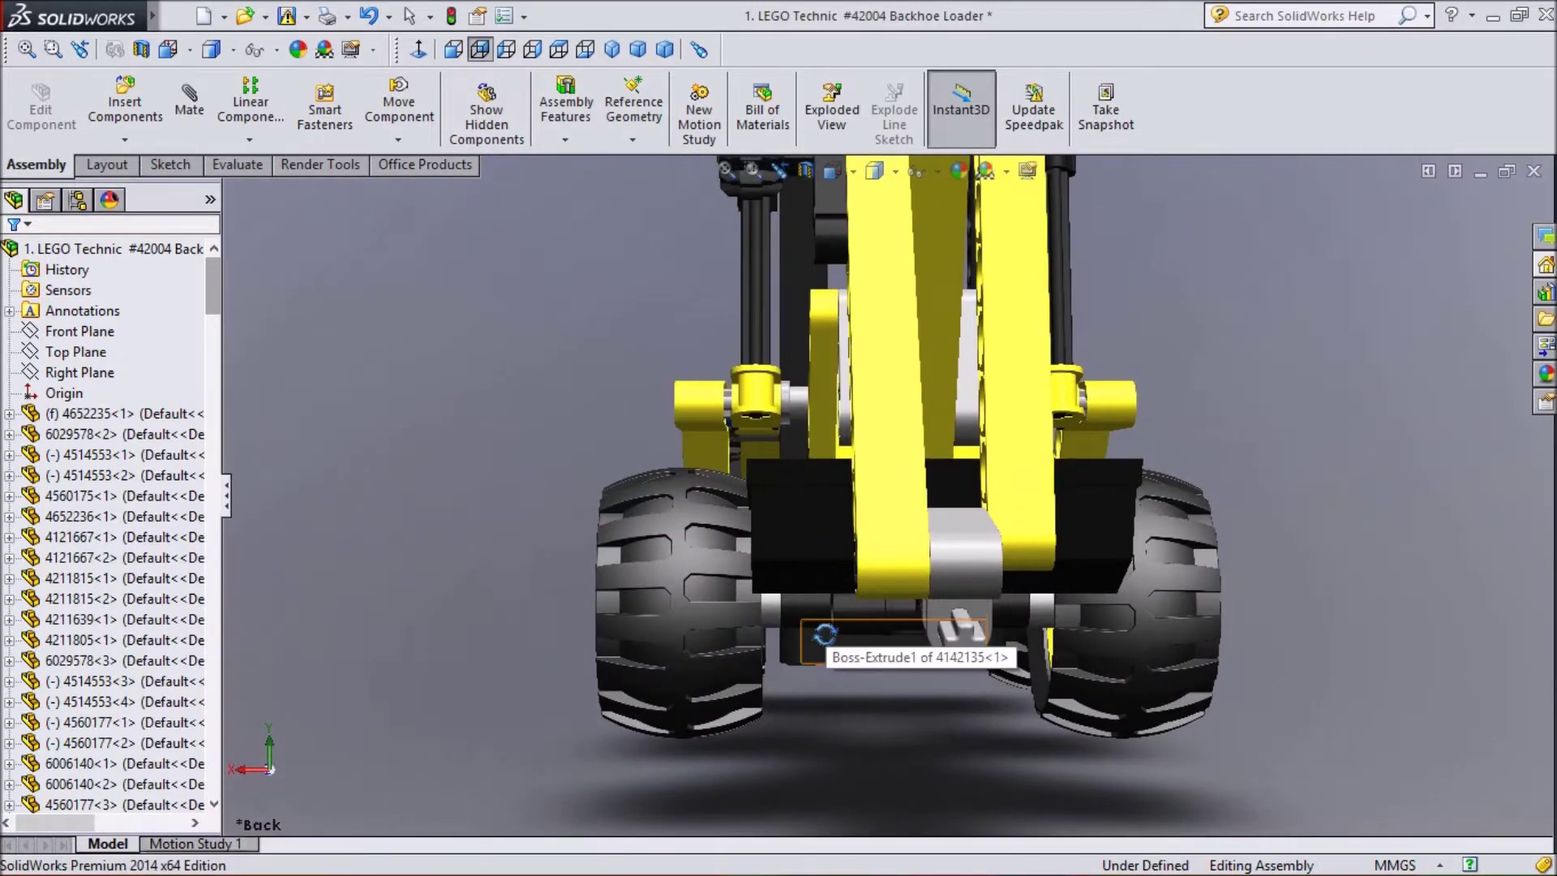
scroll(826, 633, "up", 2)
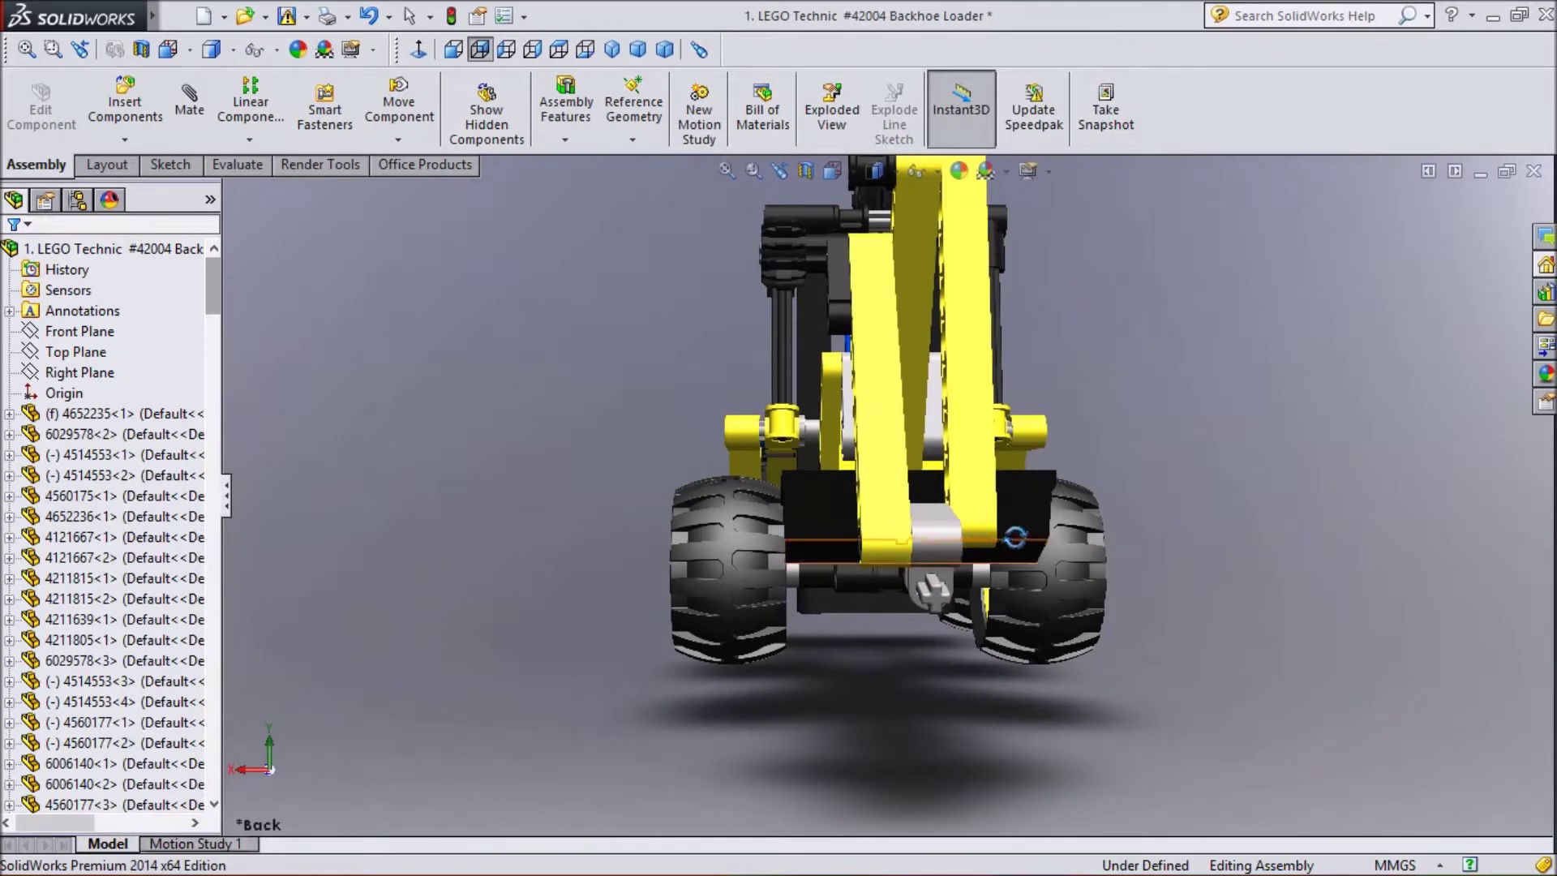
middle_click_drag(818, 669, 905, 709)
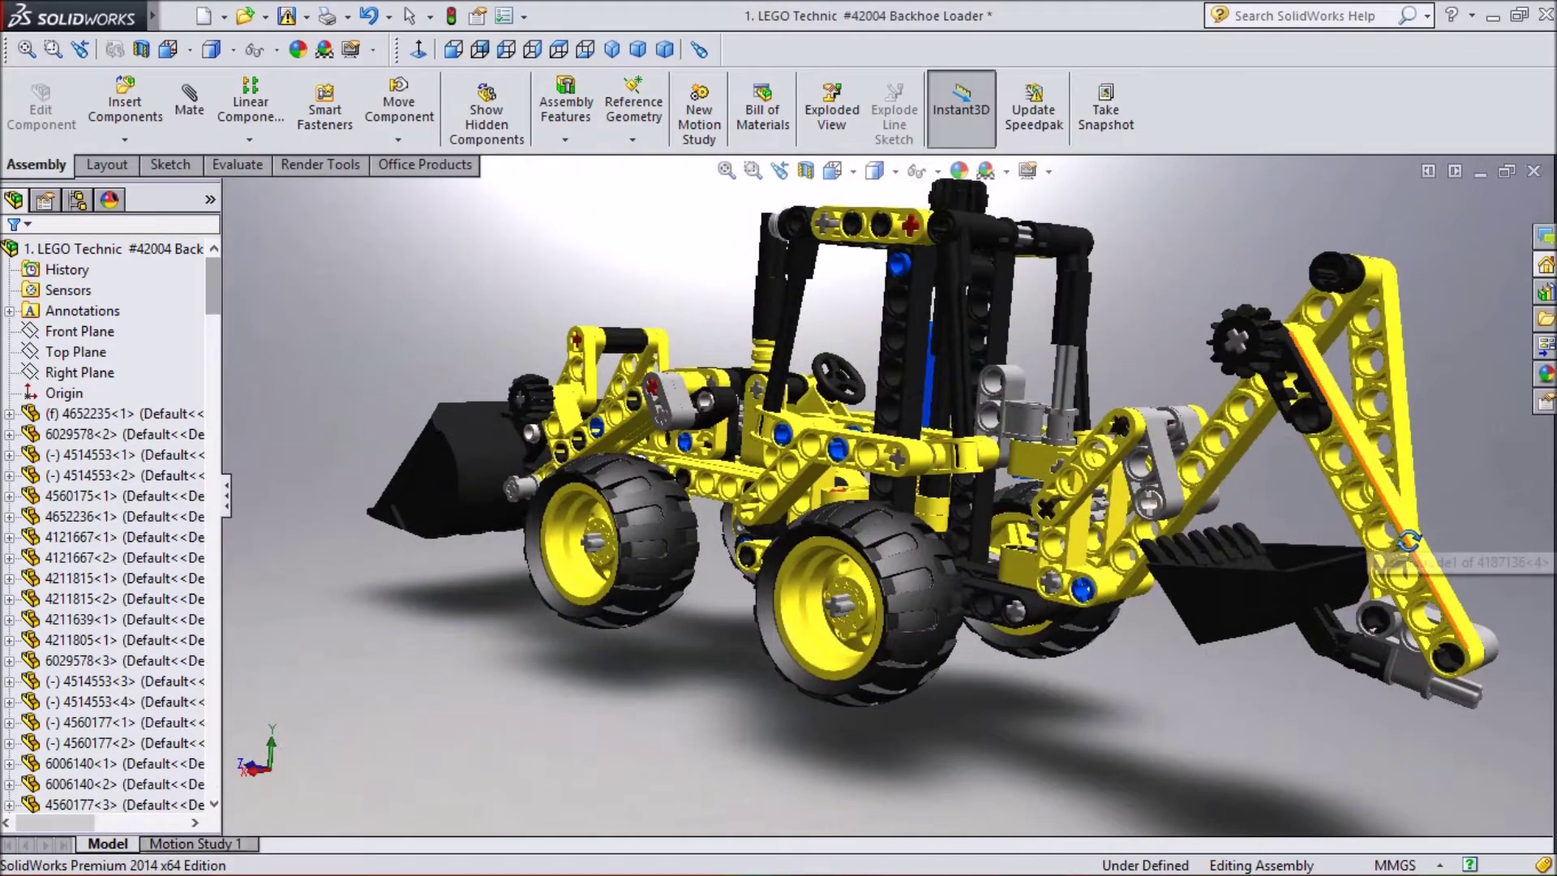
scroll(1403, 568, "down", 3)
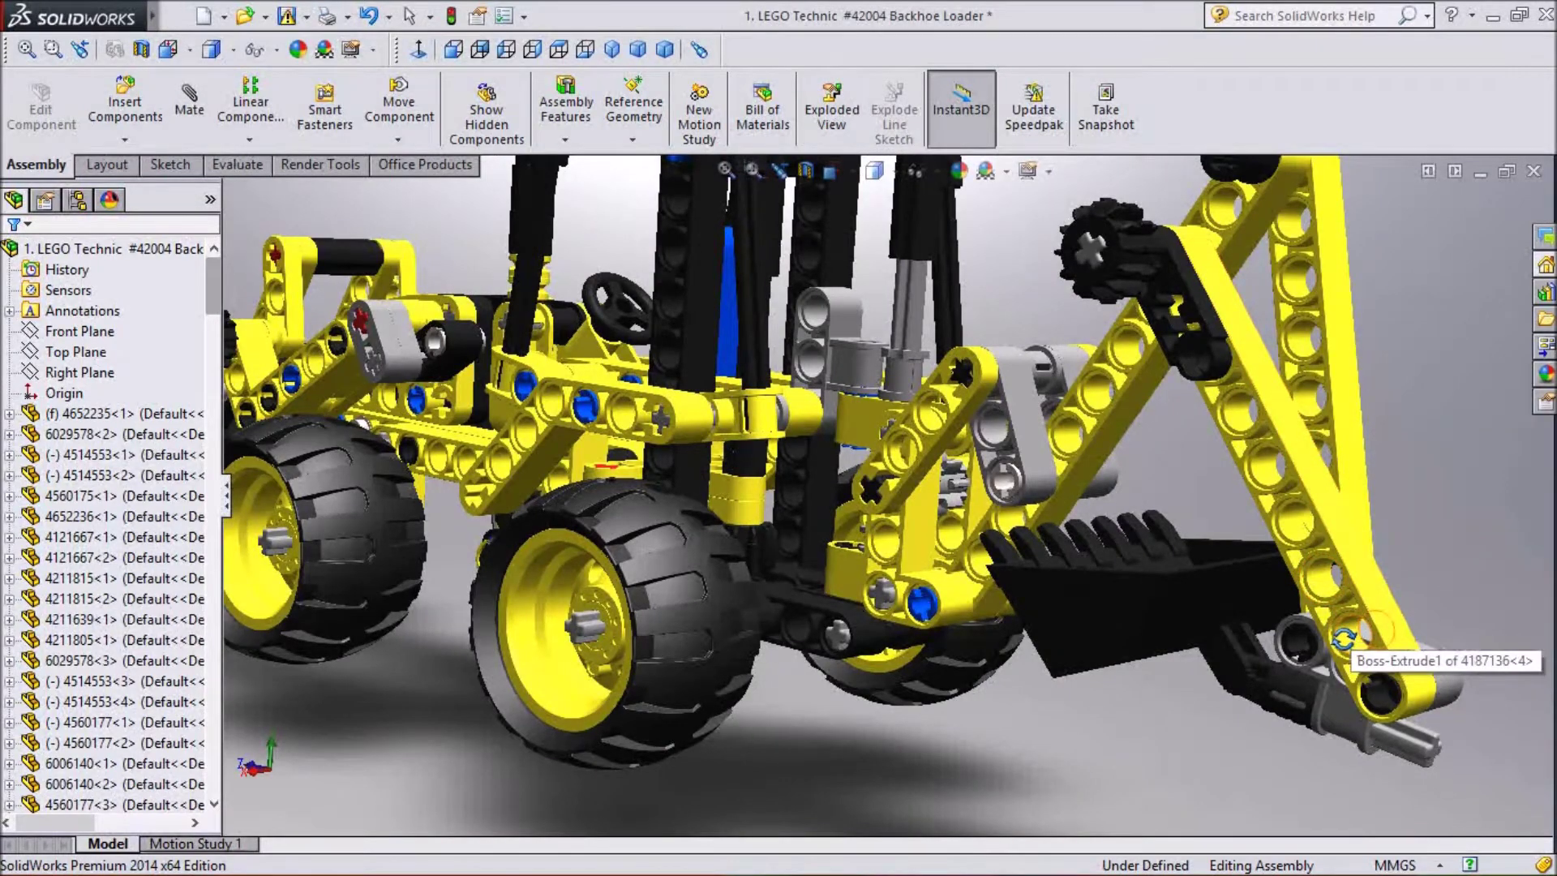
scroll(1343, 639, "up", 2)
middle_click_drag(1210, 715, 1199, 715)
scroll(1192, 714, "up", 2)
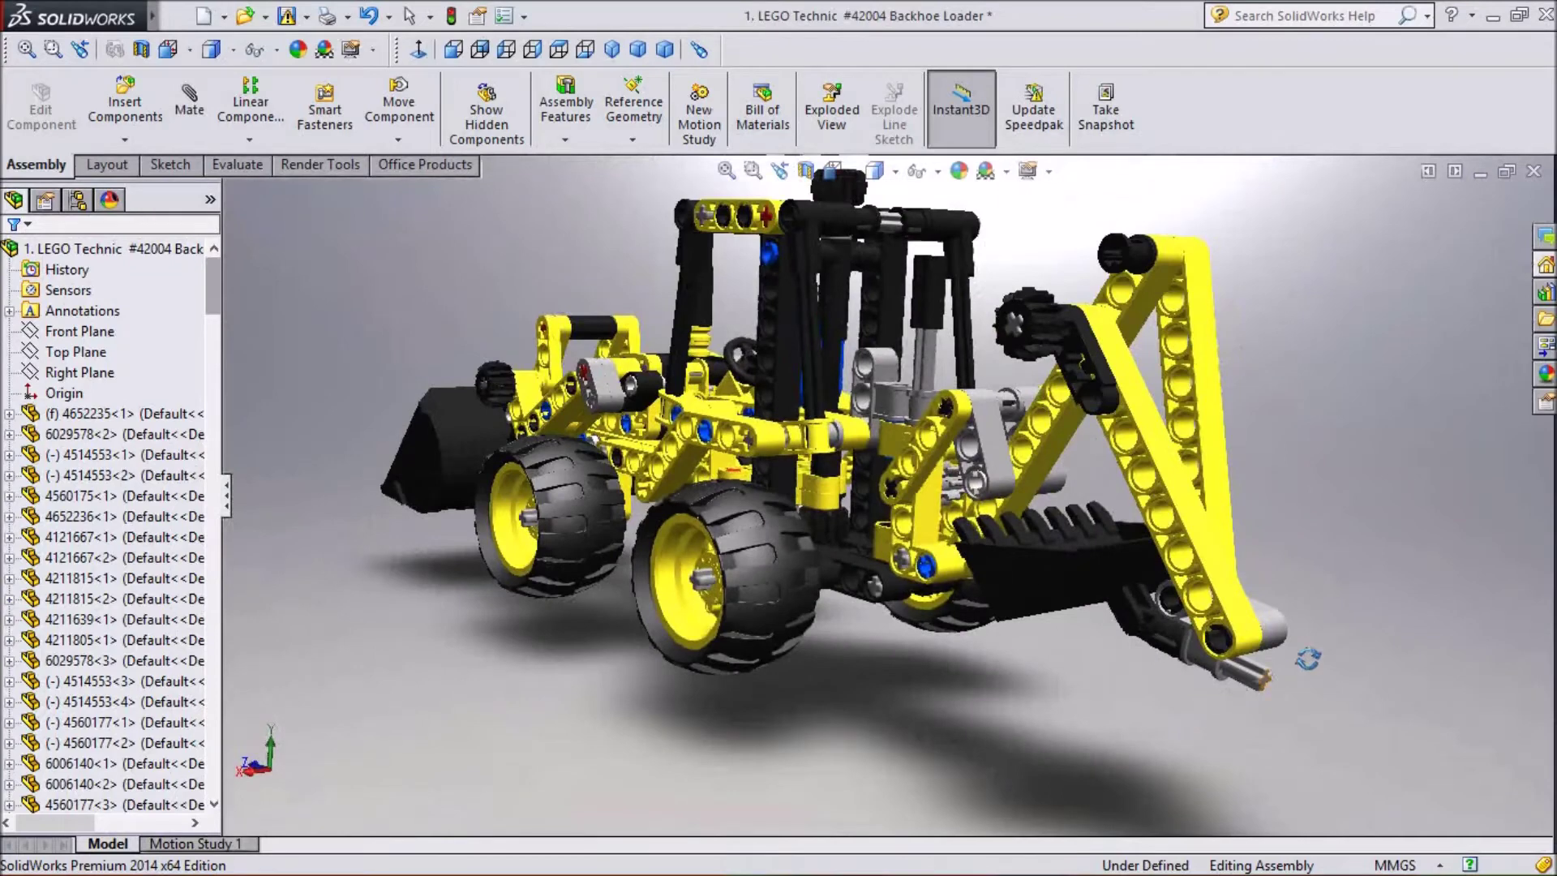
middle_click_drag(1350, 634, 1309, 627)
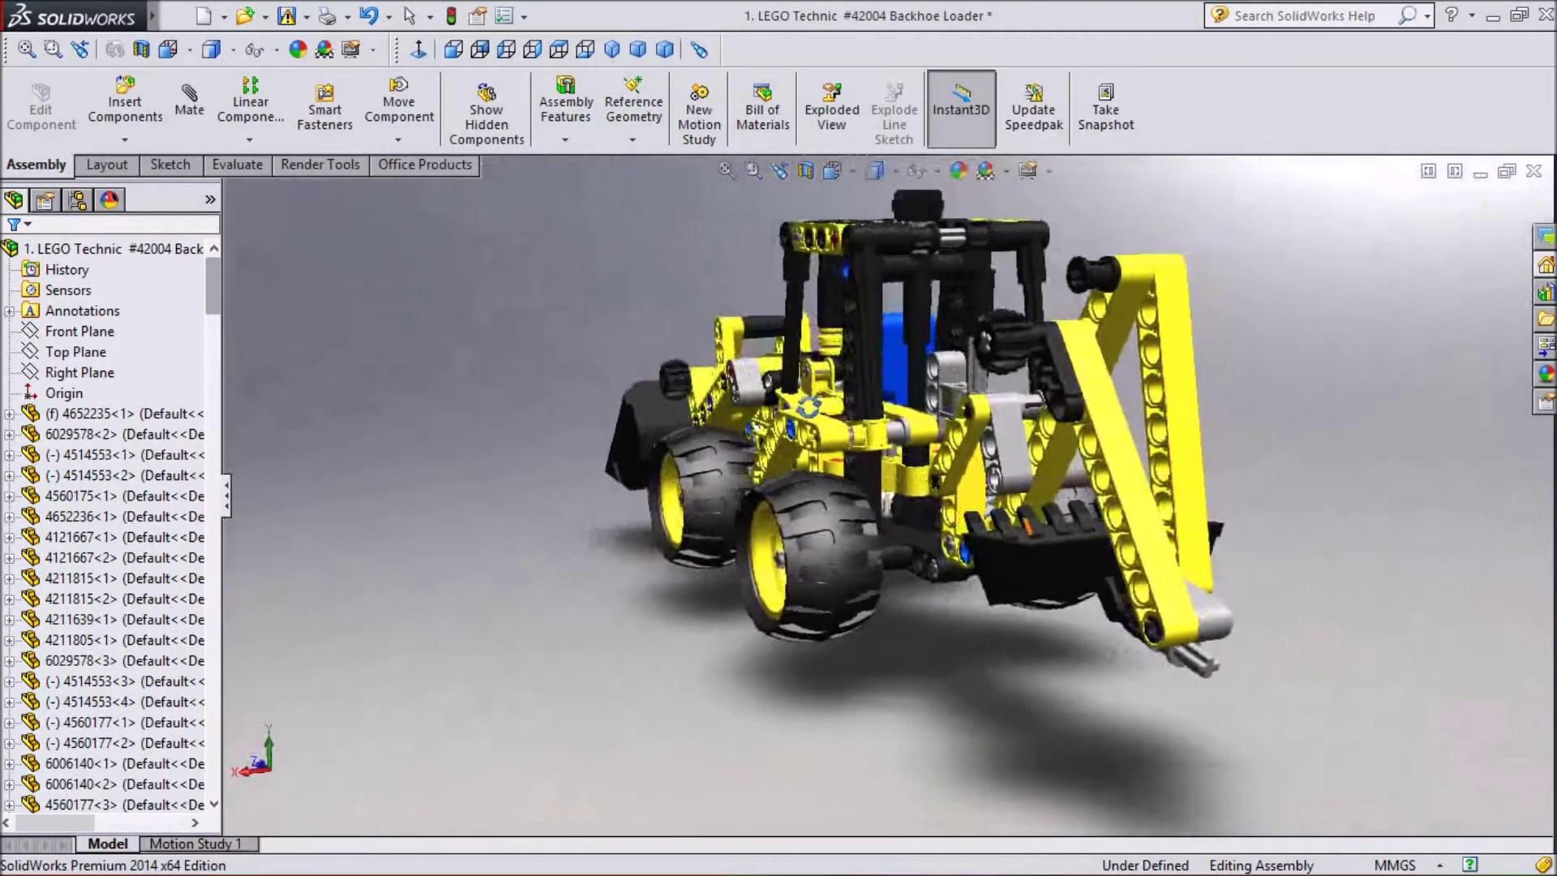
- Return to the Back view, rotate round to the loader's left rear side, and centre the enlarged model
left_click(482, 52)
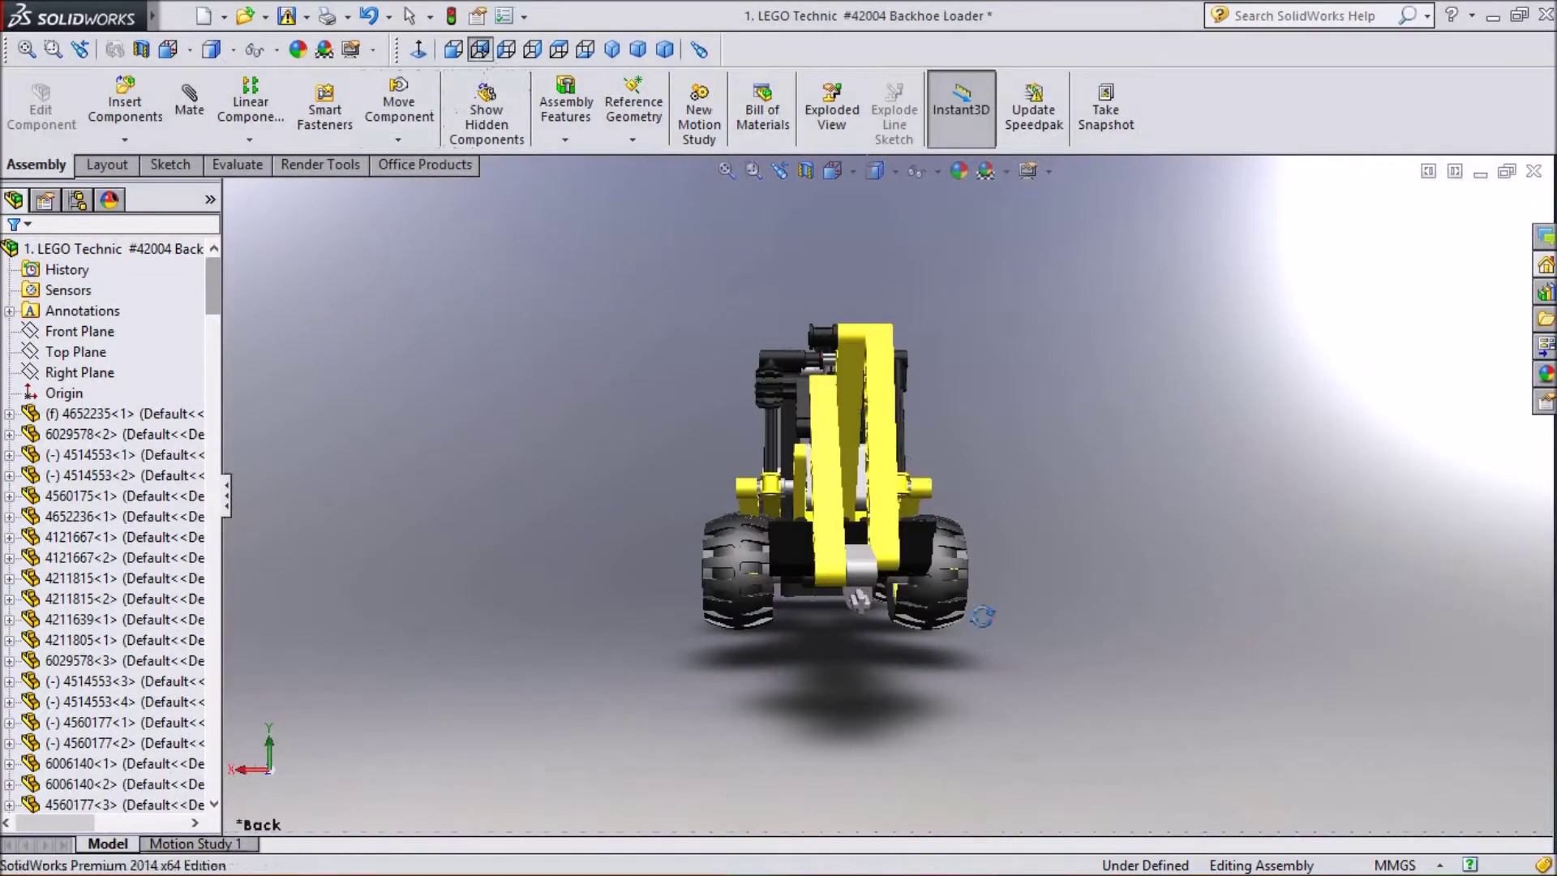
scroll(877, 614, "down", 2)
middle_click_drag(980, 711, 974, 715)
middle_click_drag(962, 712, 863, 776)
scroll(863, 775, "up", 3)
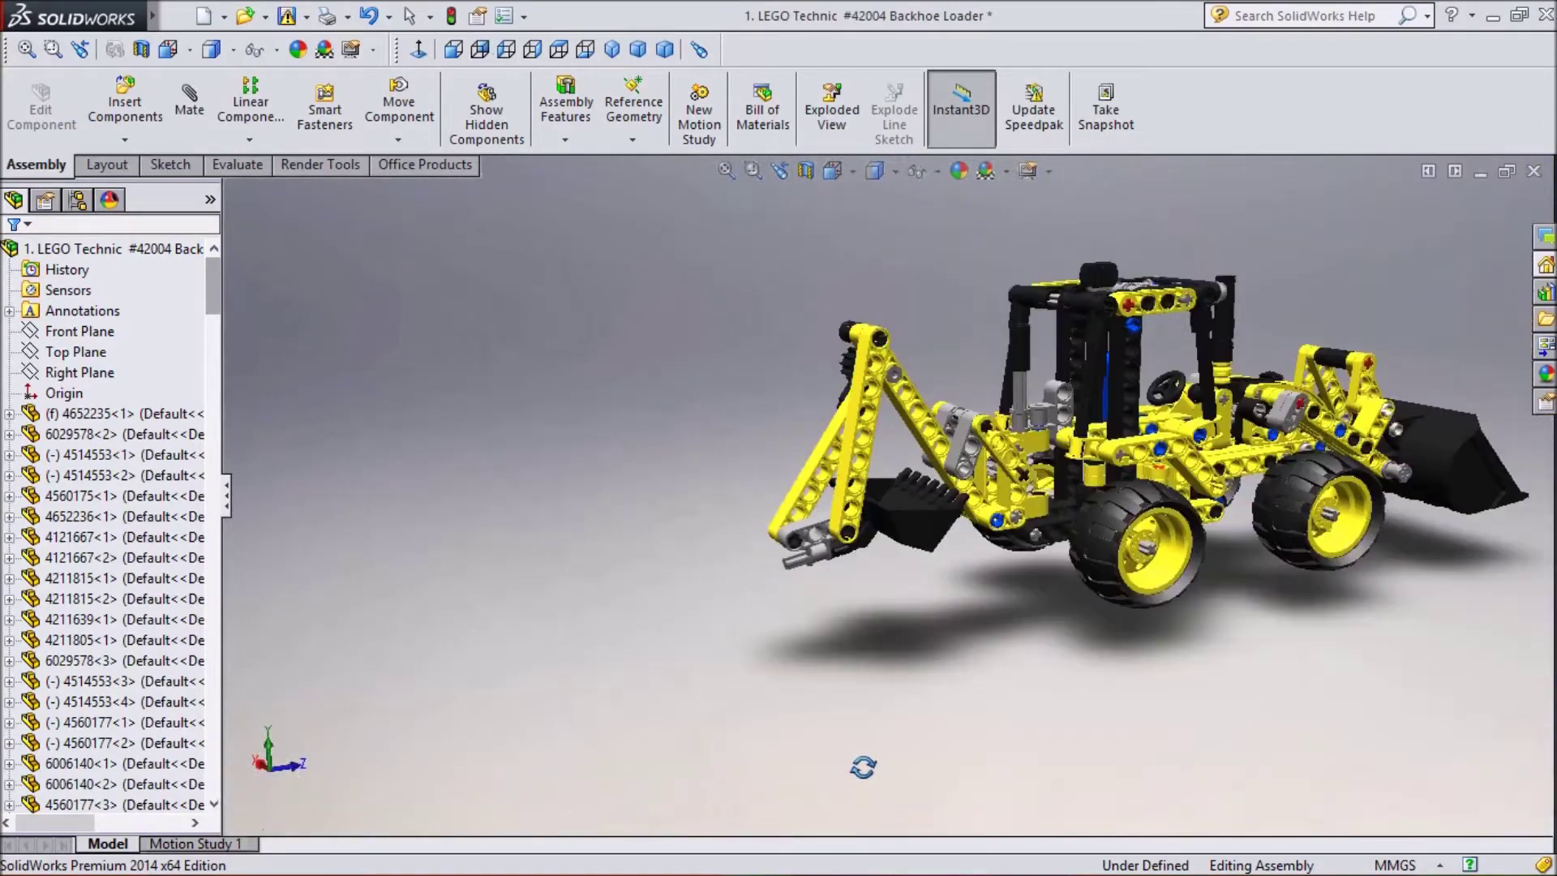
right_click(866, 766)
left_click(912, 619)
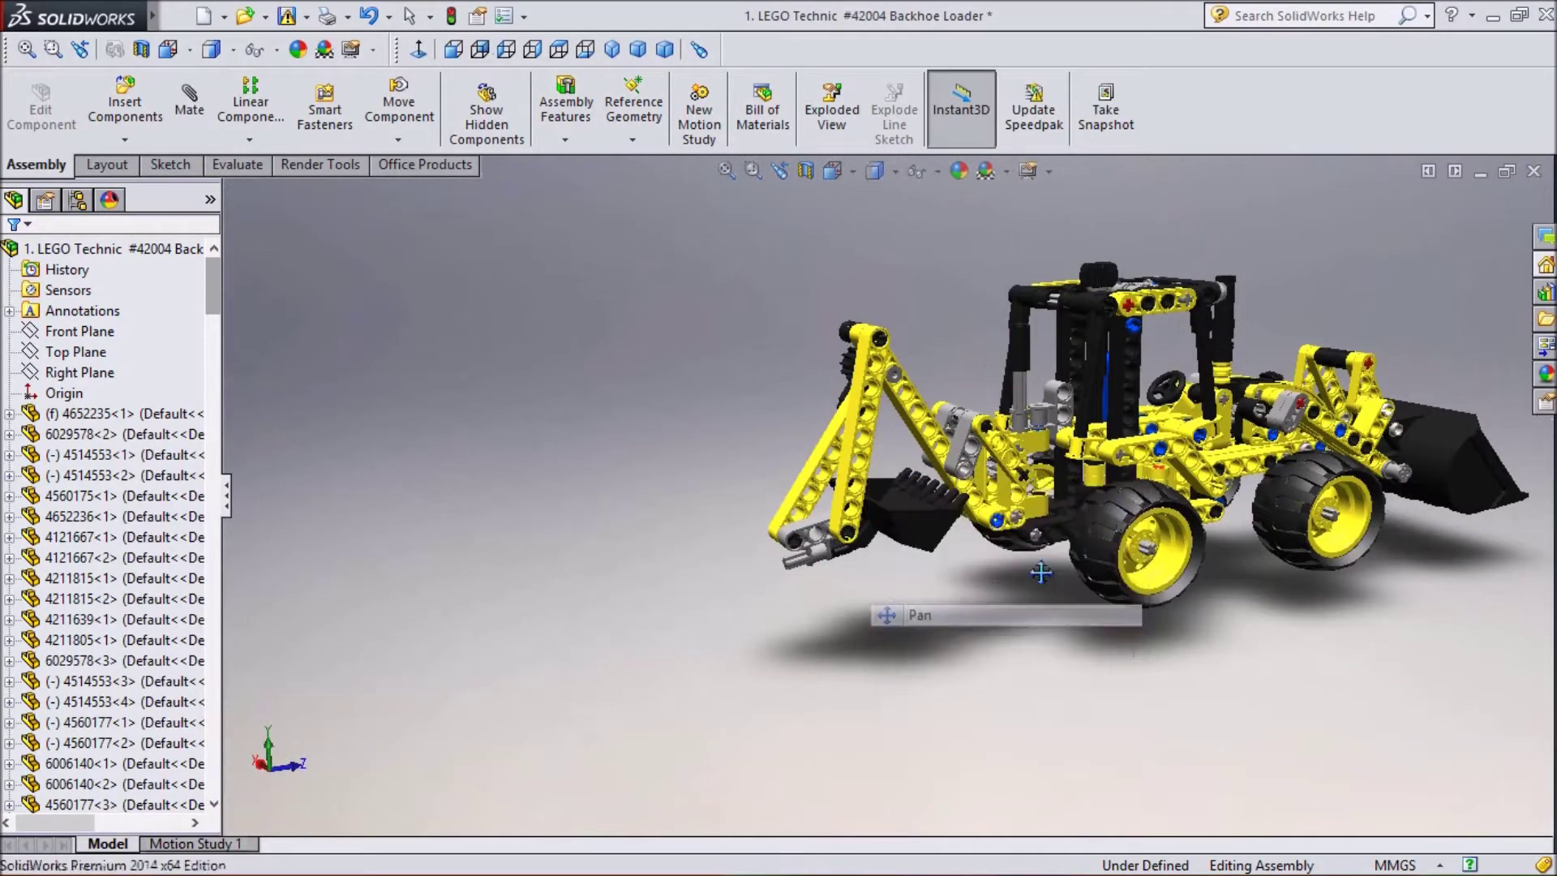
scroll(1168, 477, "down", 3)
left_click_drag(1064, 492, 677, 543)
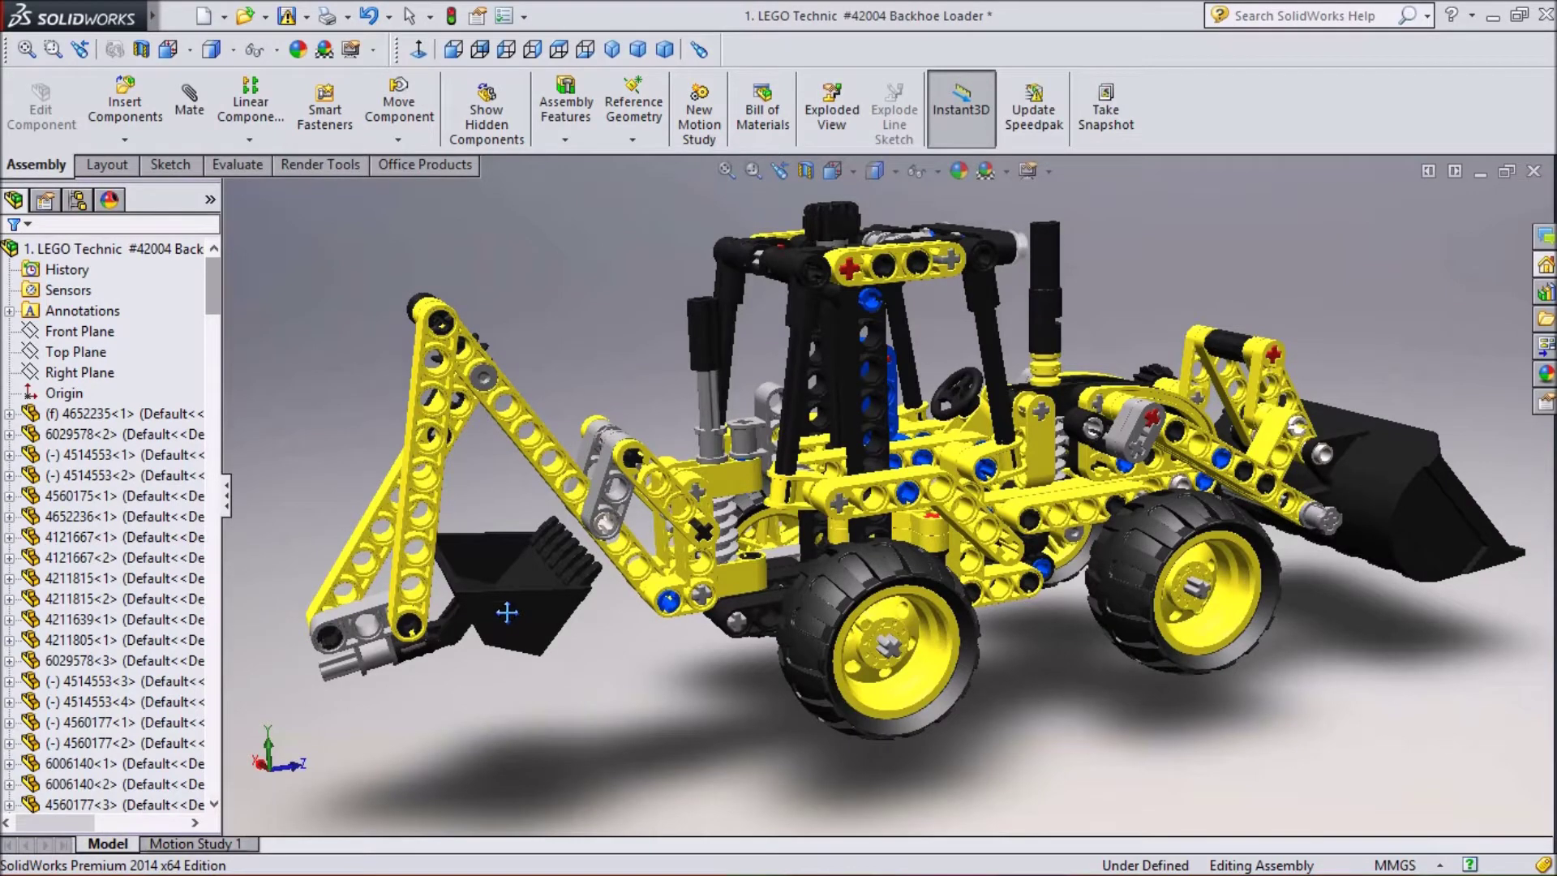
- Show the model in the Left view and examine the wheels, chassis and cab side up close
left_click(506, 51)
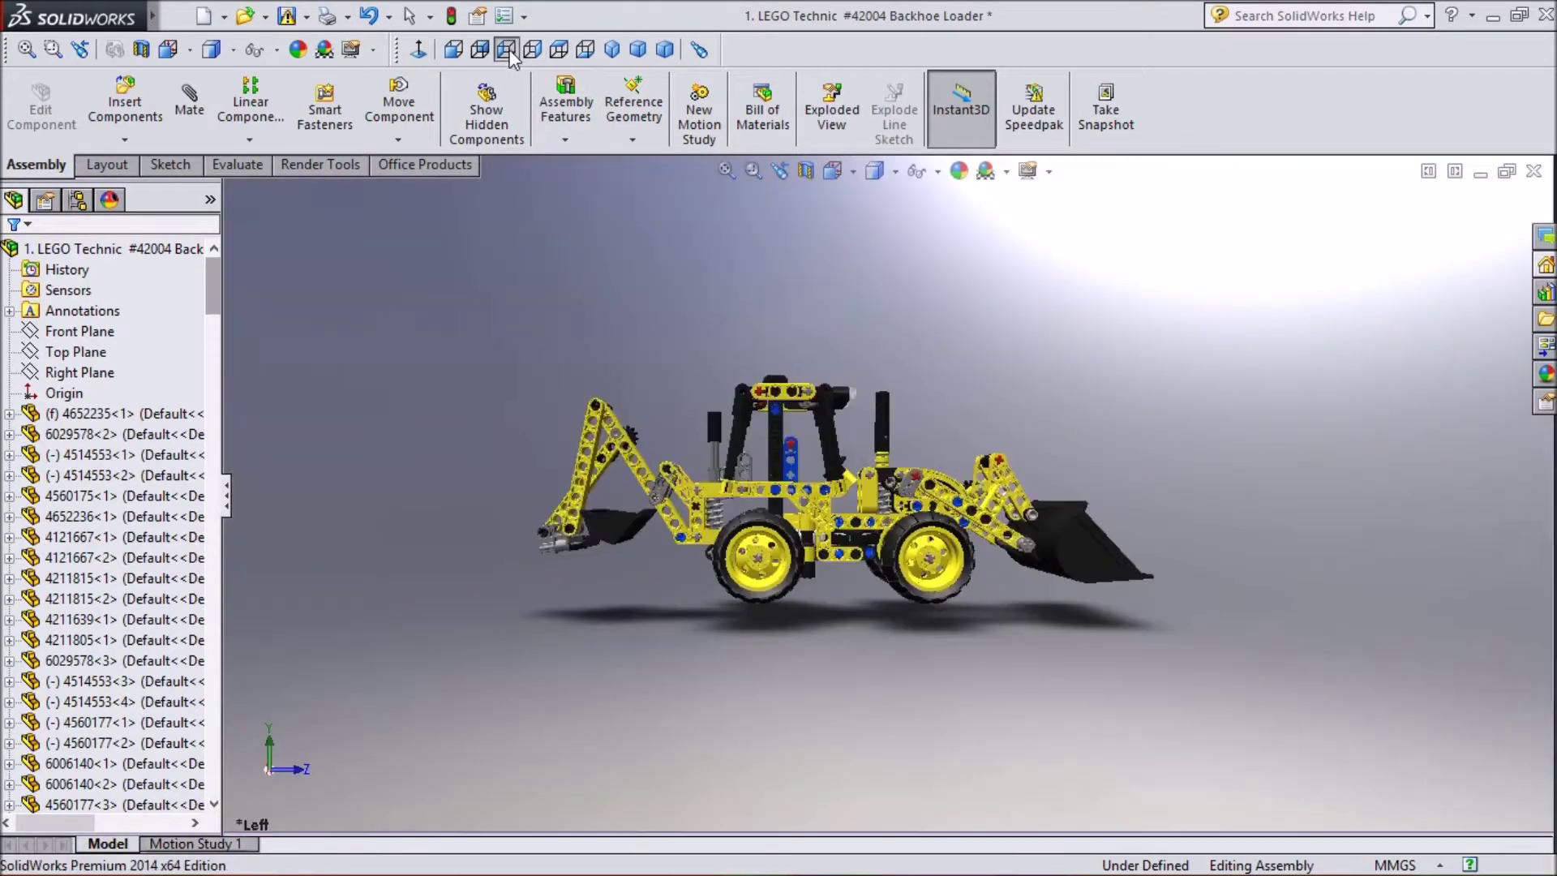
scroll(809, 483, "down", 3)
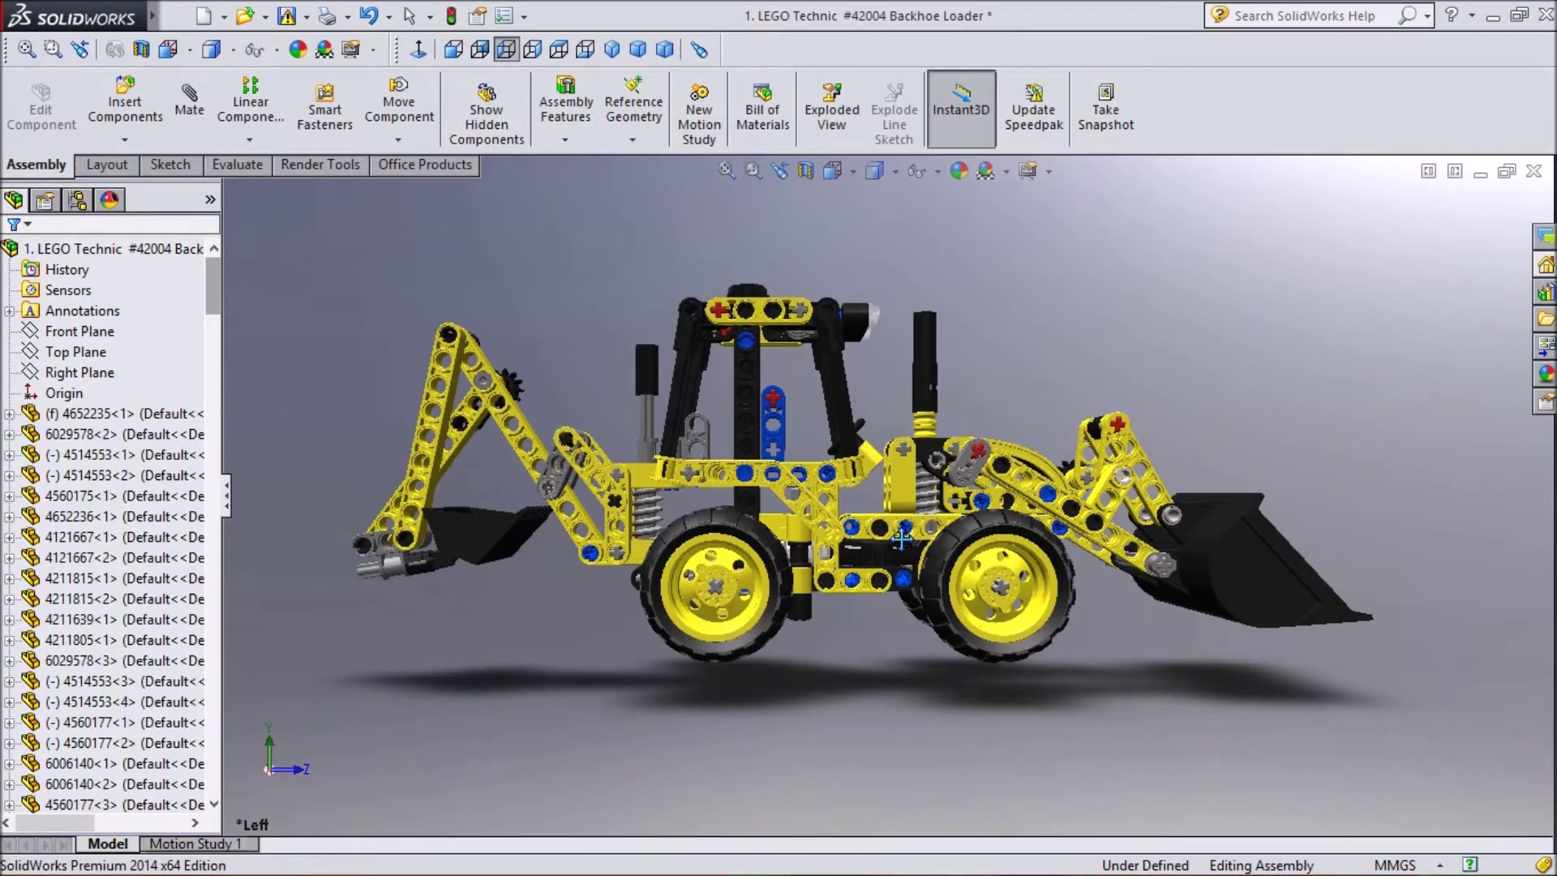
scroll(902, 539, "down", 5)
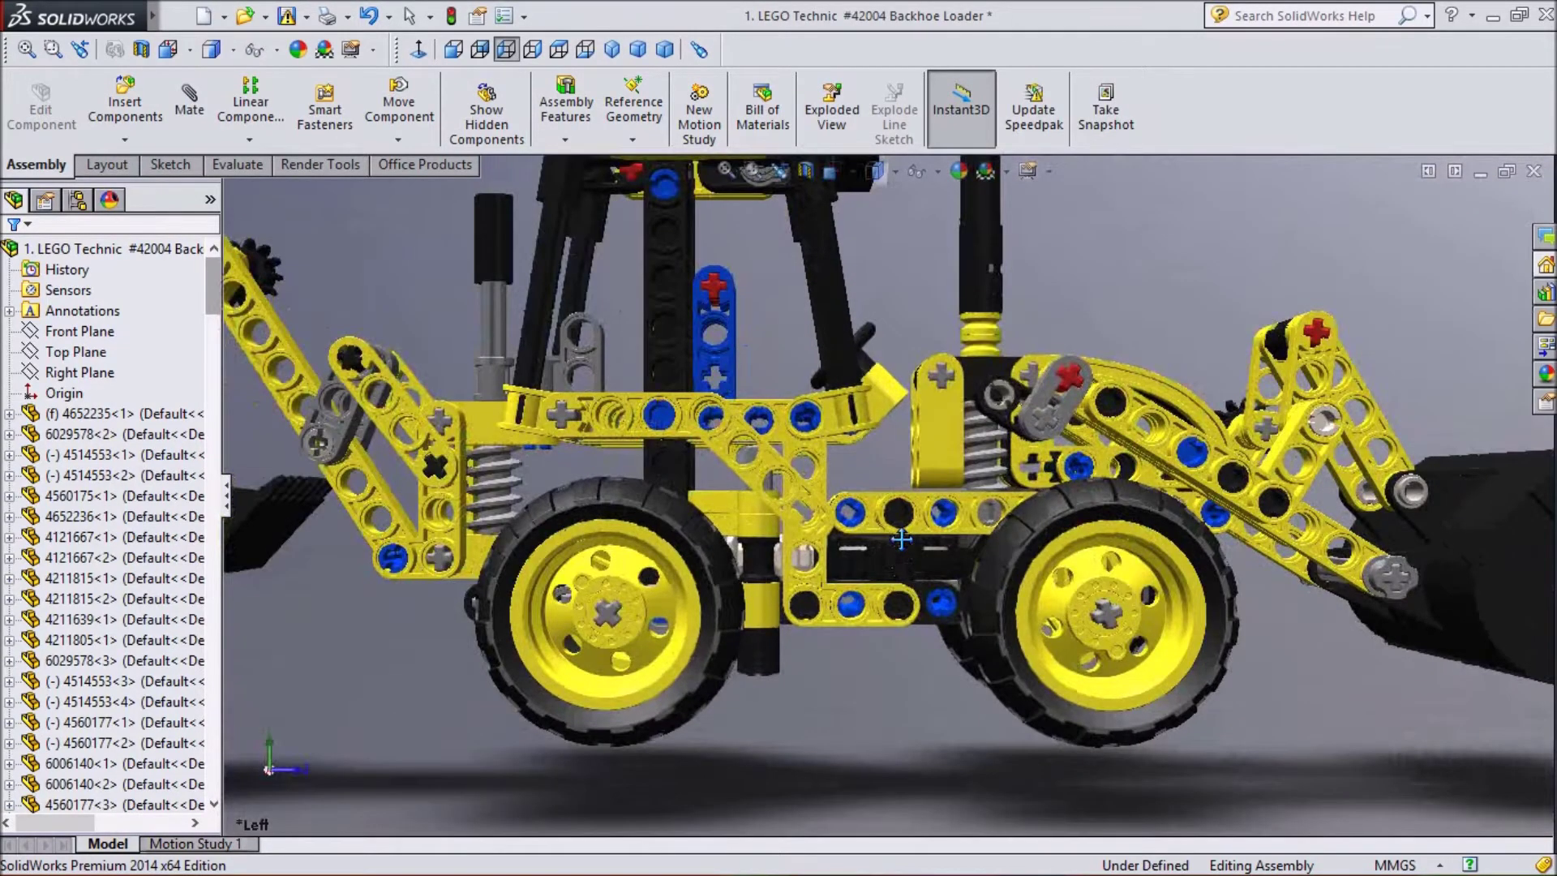
scroll(902, 539, "up", 3)
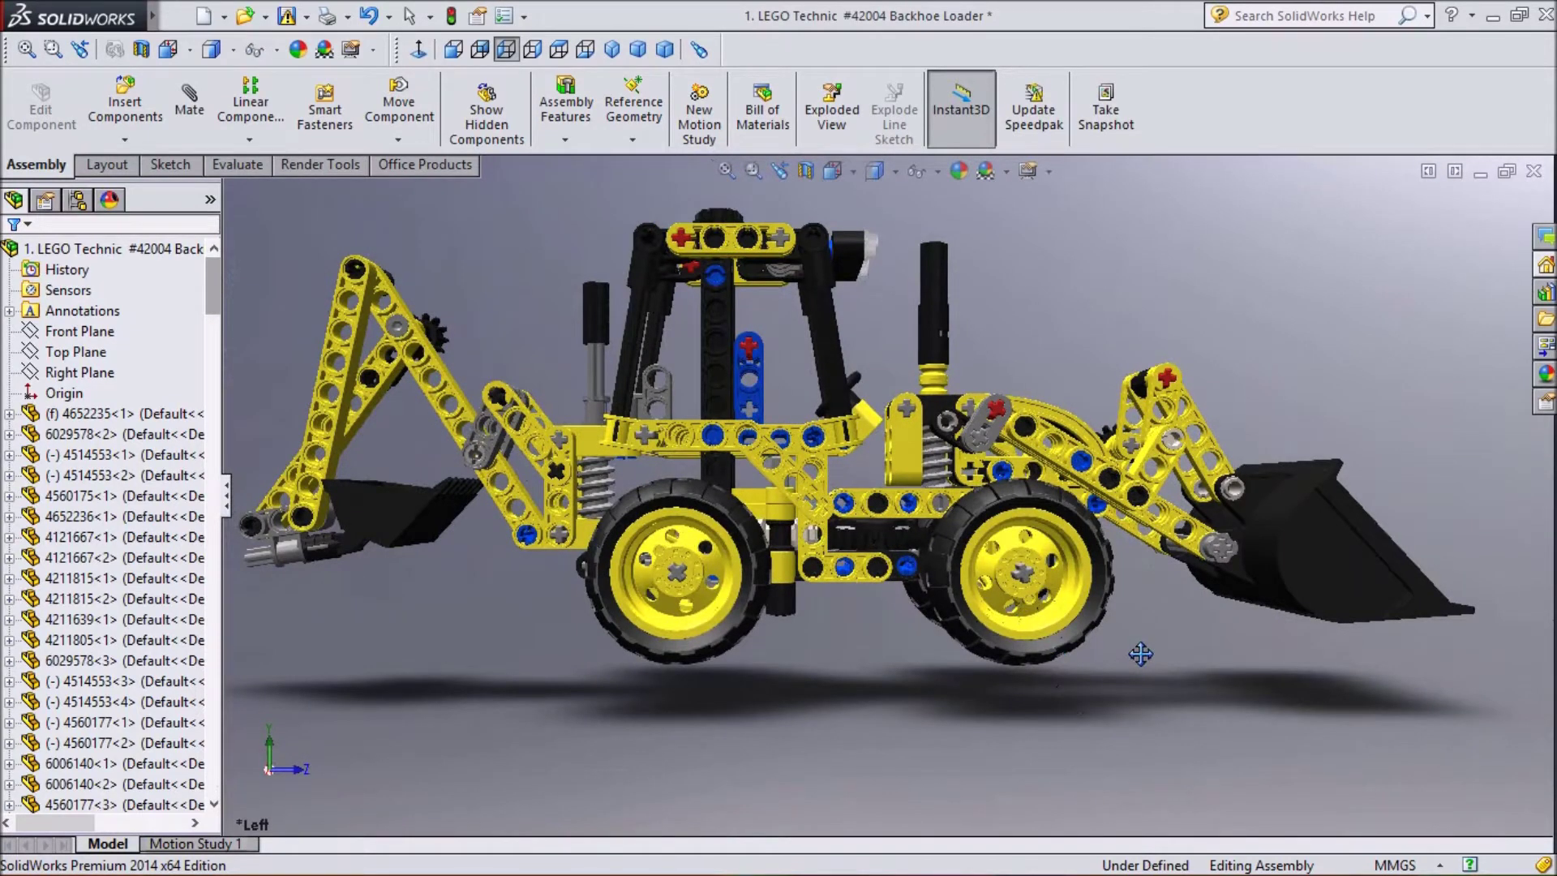
middle_click_drag(1140, 653, 1140, 652, "shift")
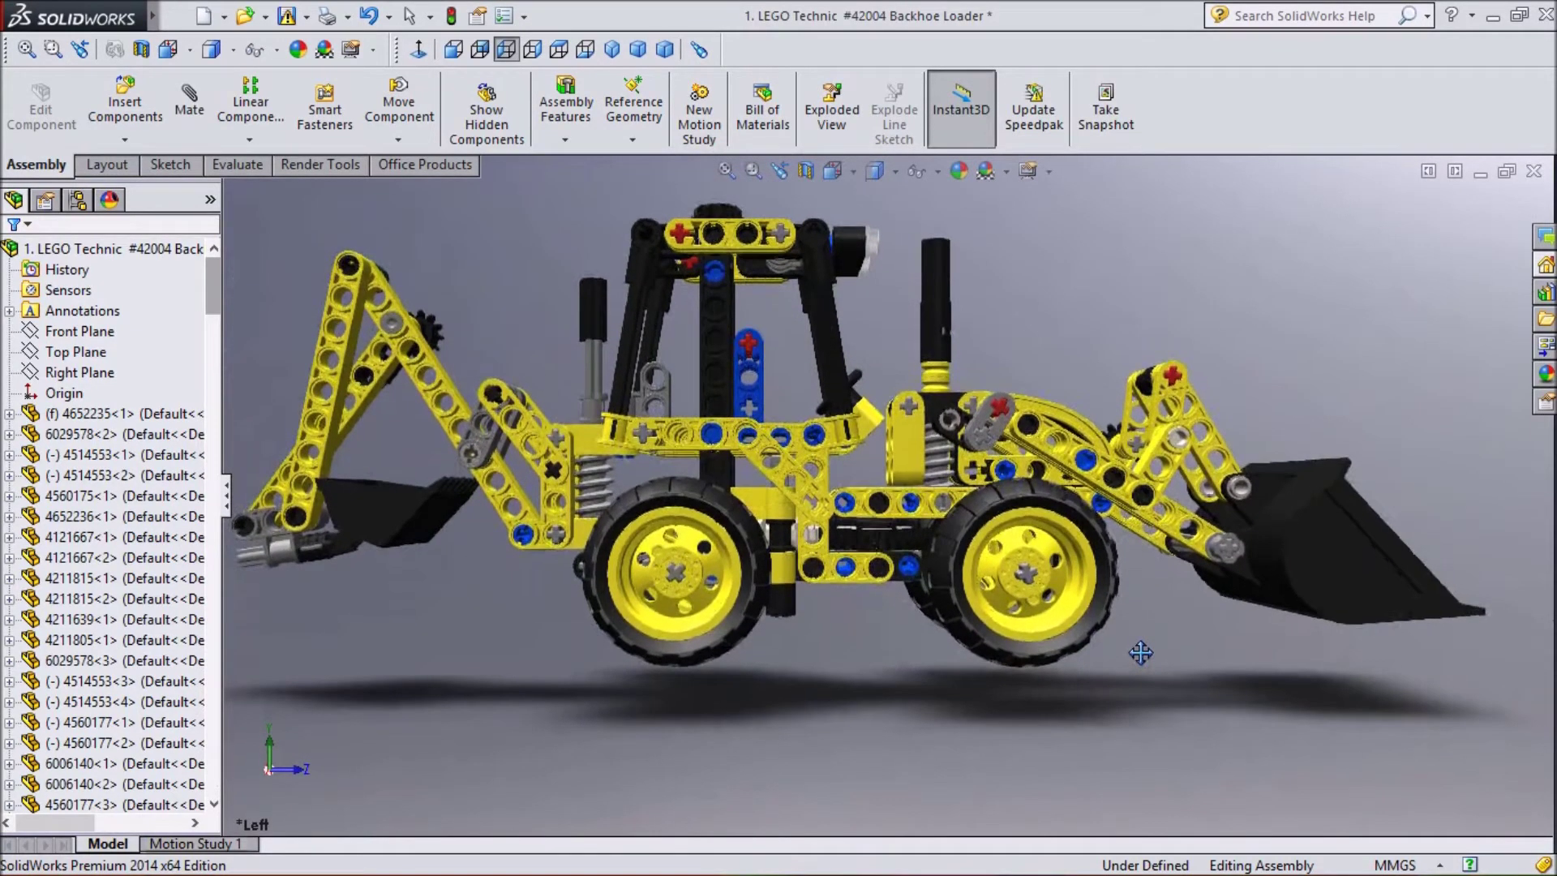
- Rotate the loader to see it from above its left side, and inspect the blue seat and steering wheel inside the cab
right_click(1128, 781)
left_click(1176, 618)
left_click_drag(1189, 627, 1152, 773)
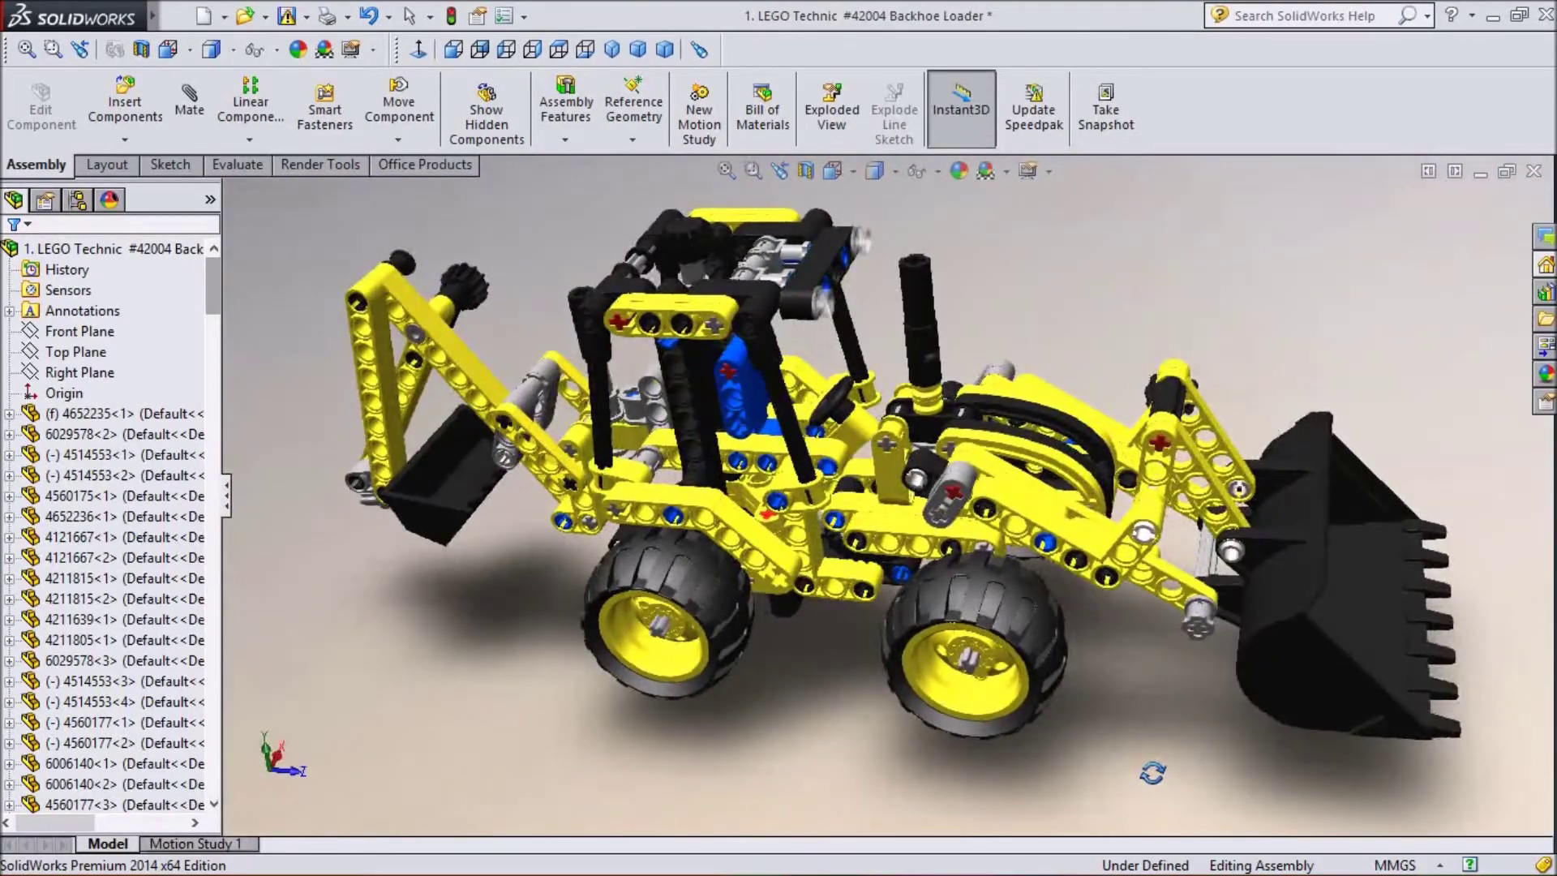
scroll(841, 417, "up", 1)
scroll(830, 444, "down", 1)
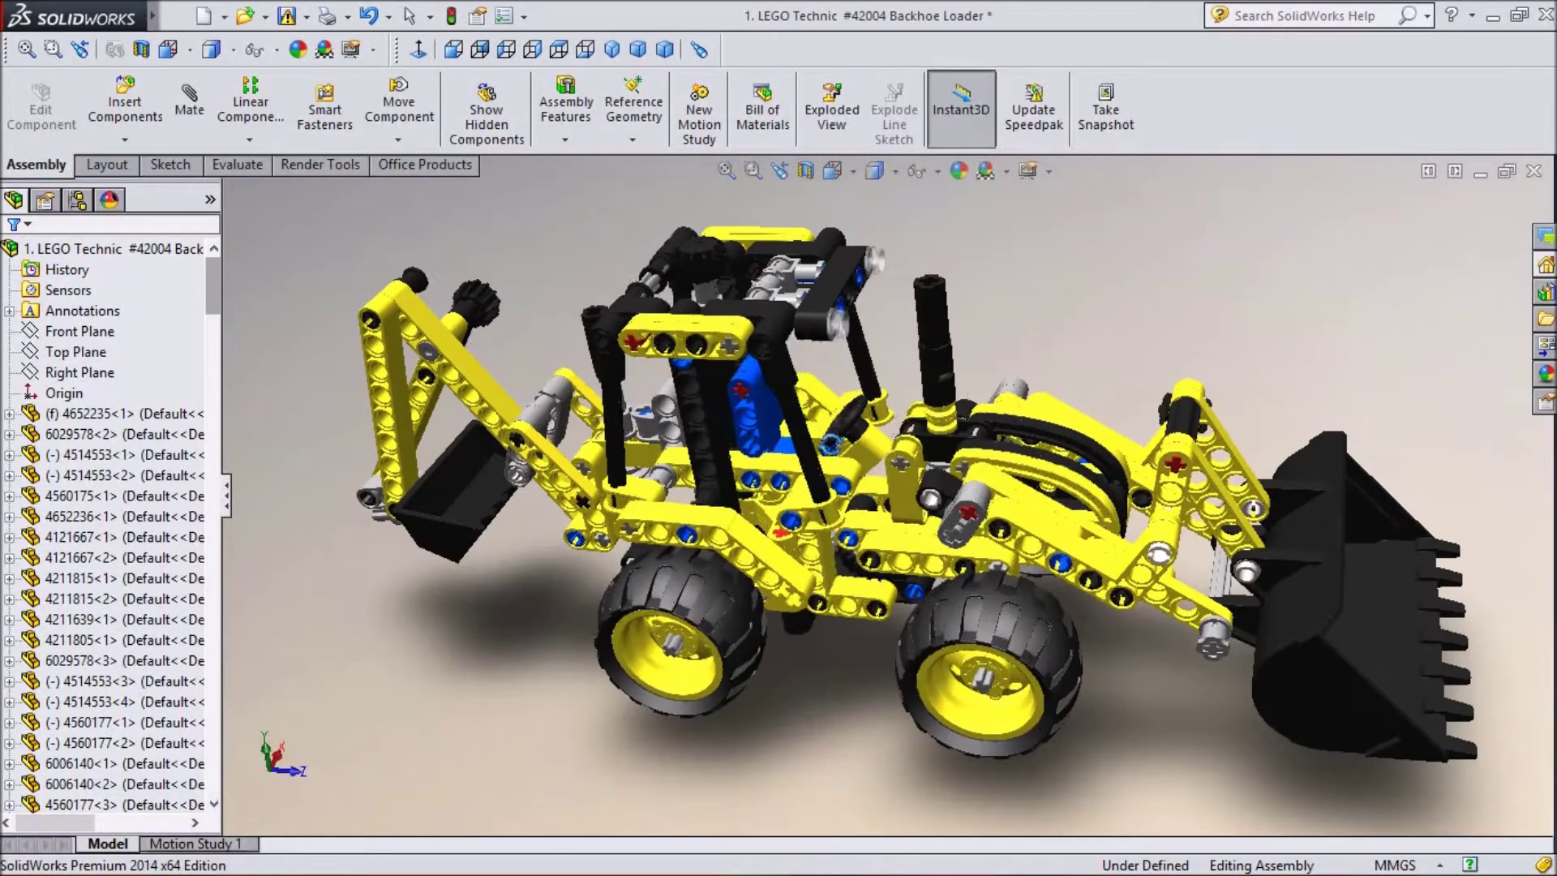
scroll(845, 437, "down", 5)
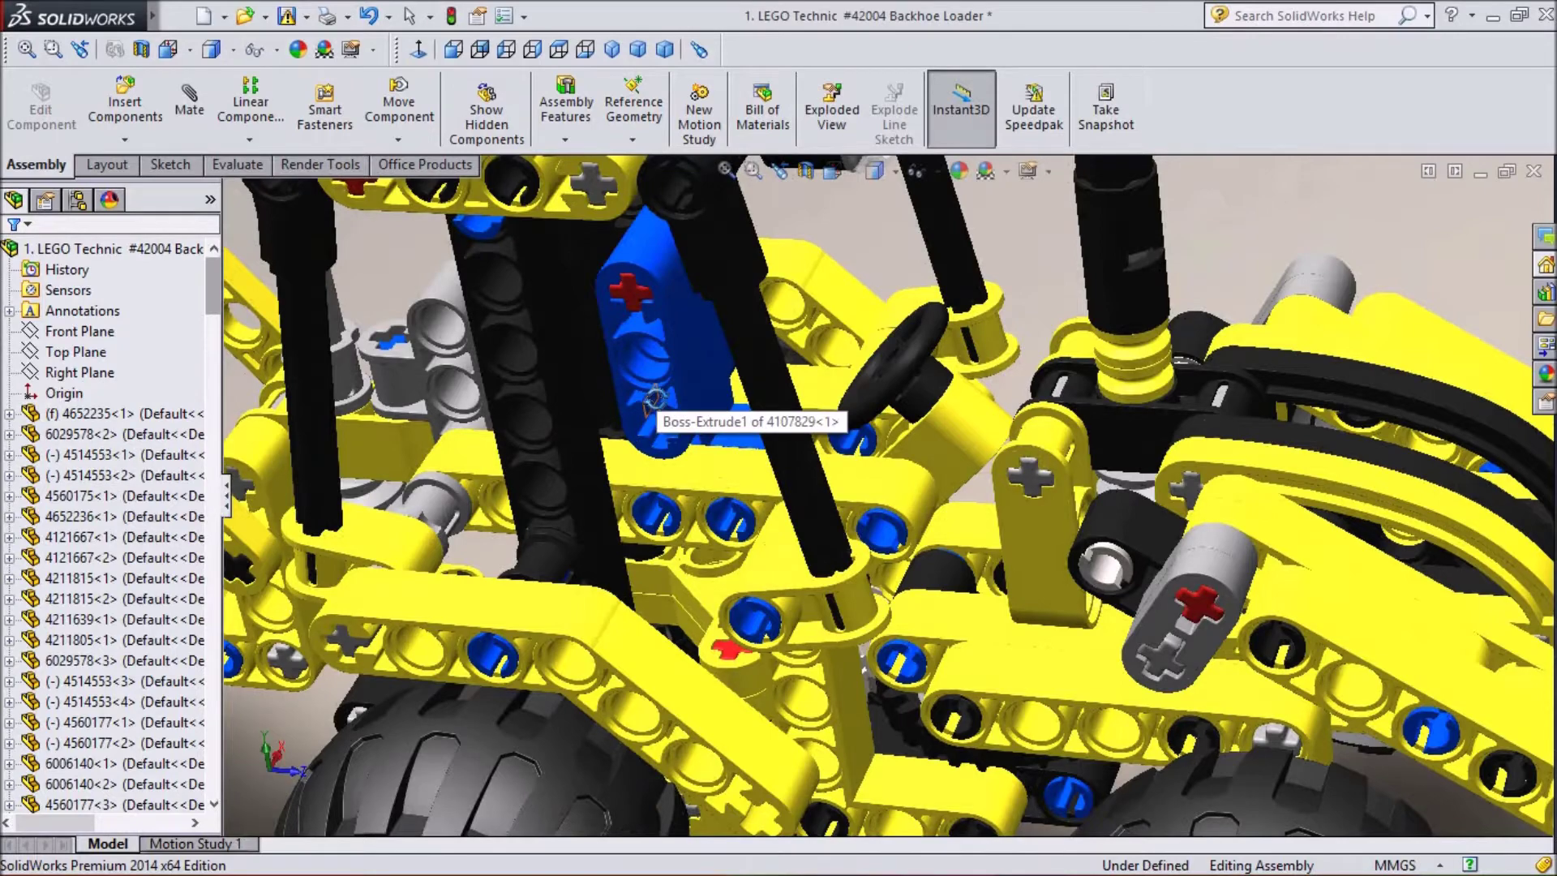
- Examine the whole loader from above its left side, moving in on the two left wheels and the chassis
scroll(655, 399, "up", 2)
scroll(655, 399, "up", 4)
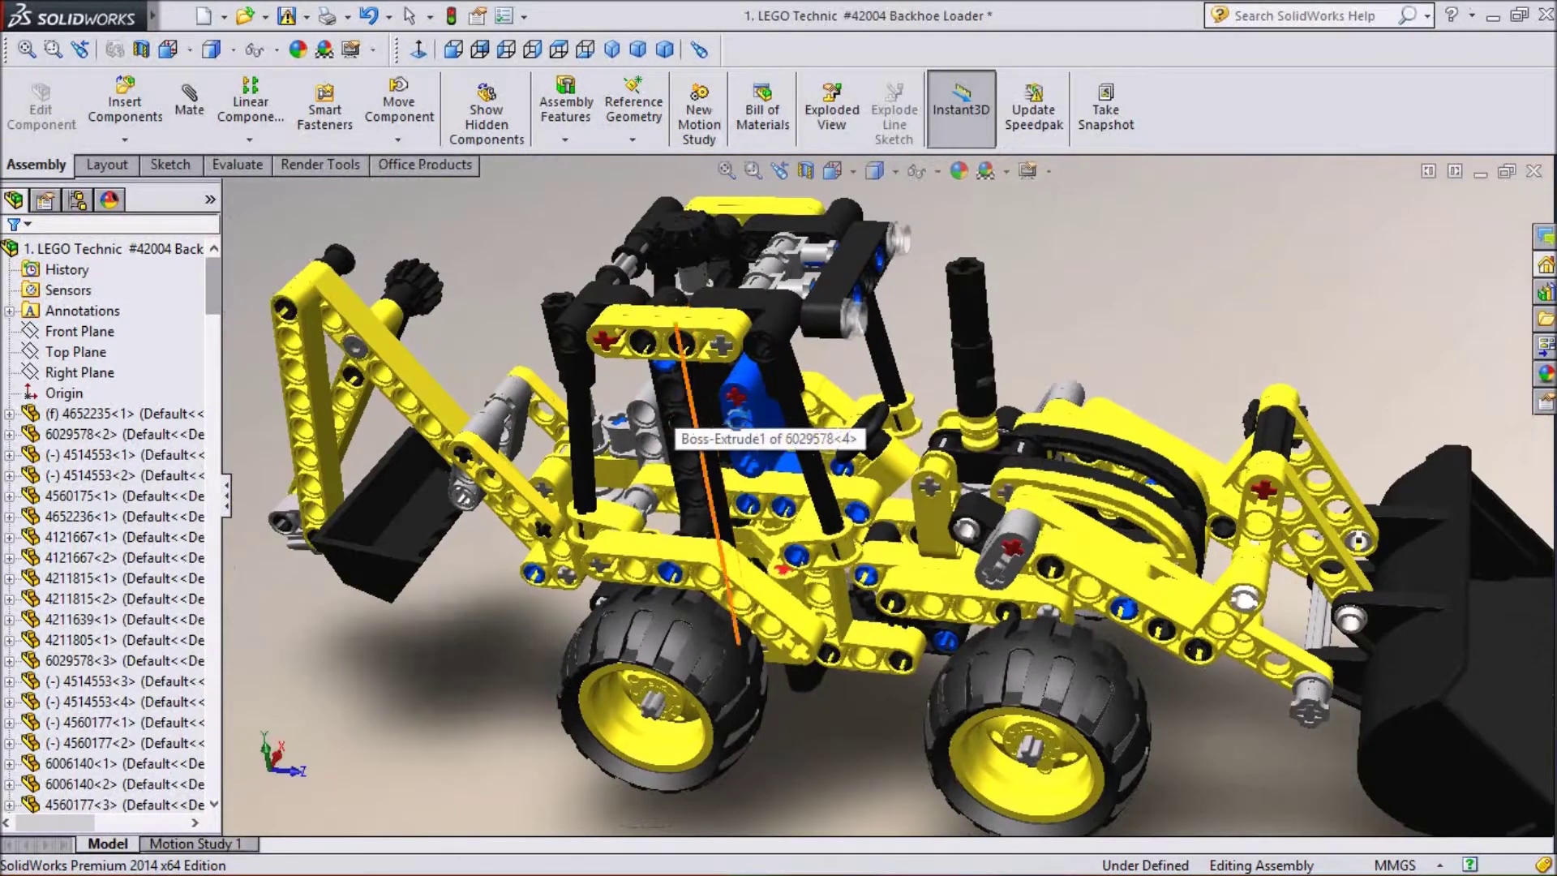
scroll(857, 480, "down", 4)
scroll(985, 704, "up", 5)
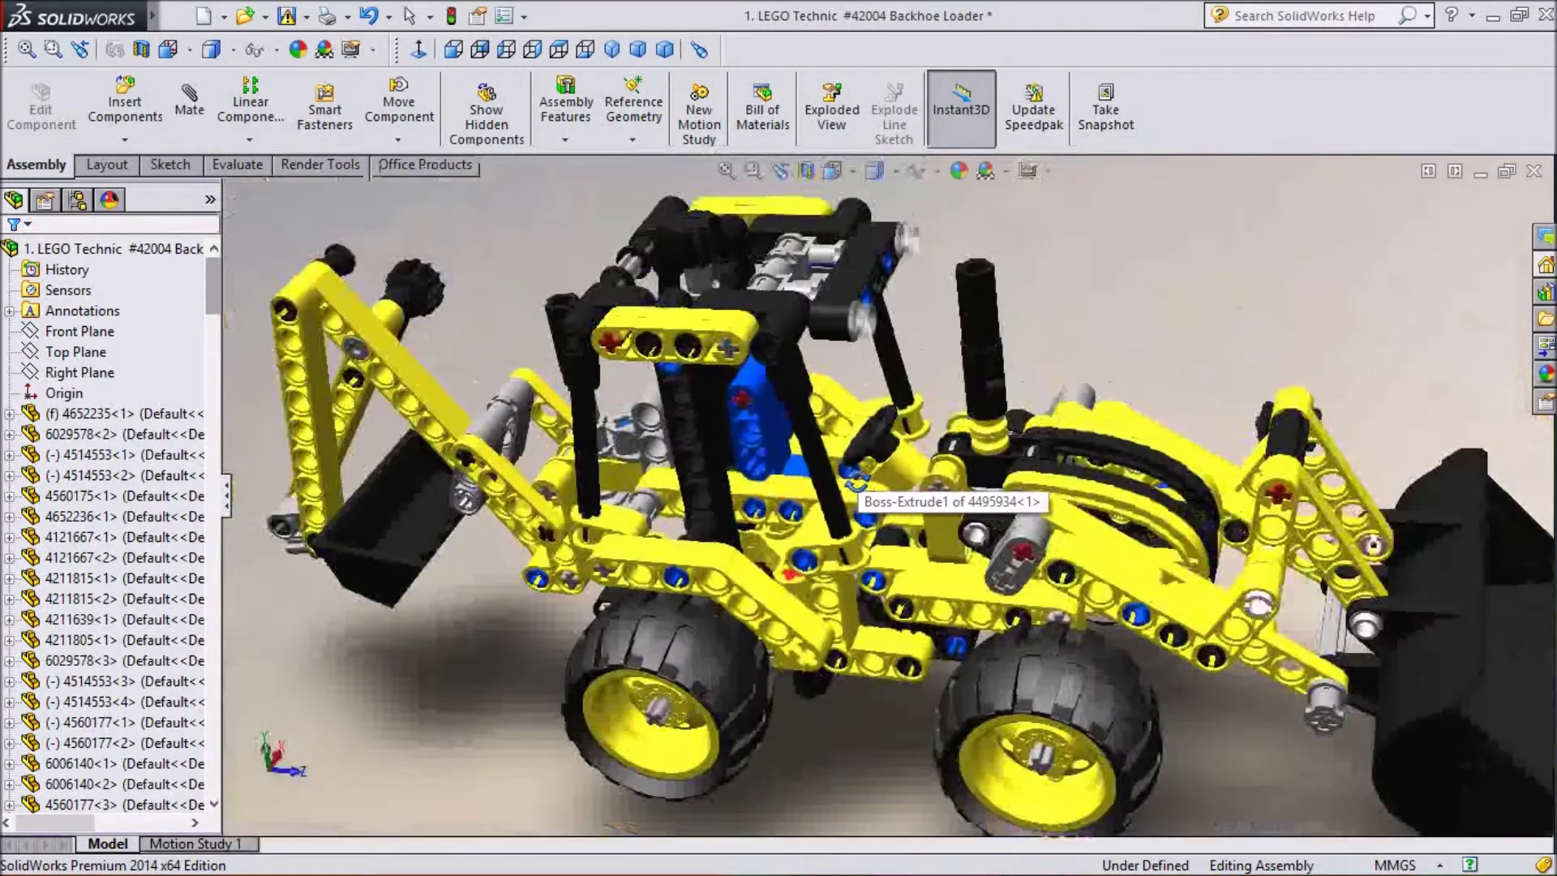
scroll(985, 706, "down", 3)
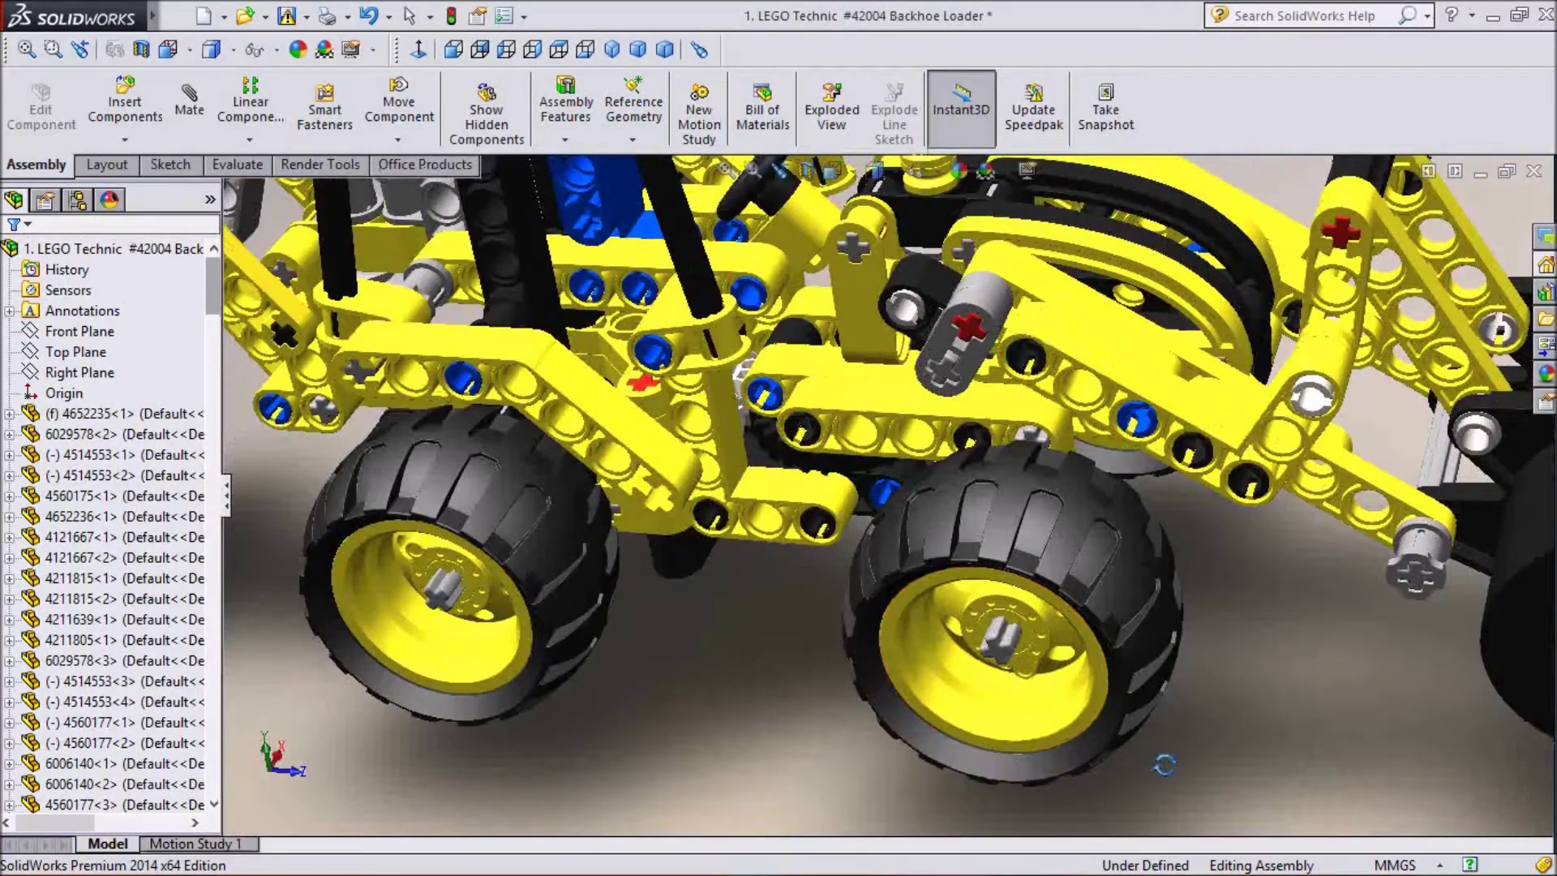
- Rotate to the loader's left side at wheel height and highlight the front wheel's rim and tyre and the rear wheel's hub disc
middle_click_drag(1164, 763, 1192, 645)
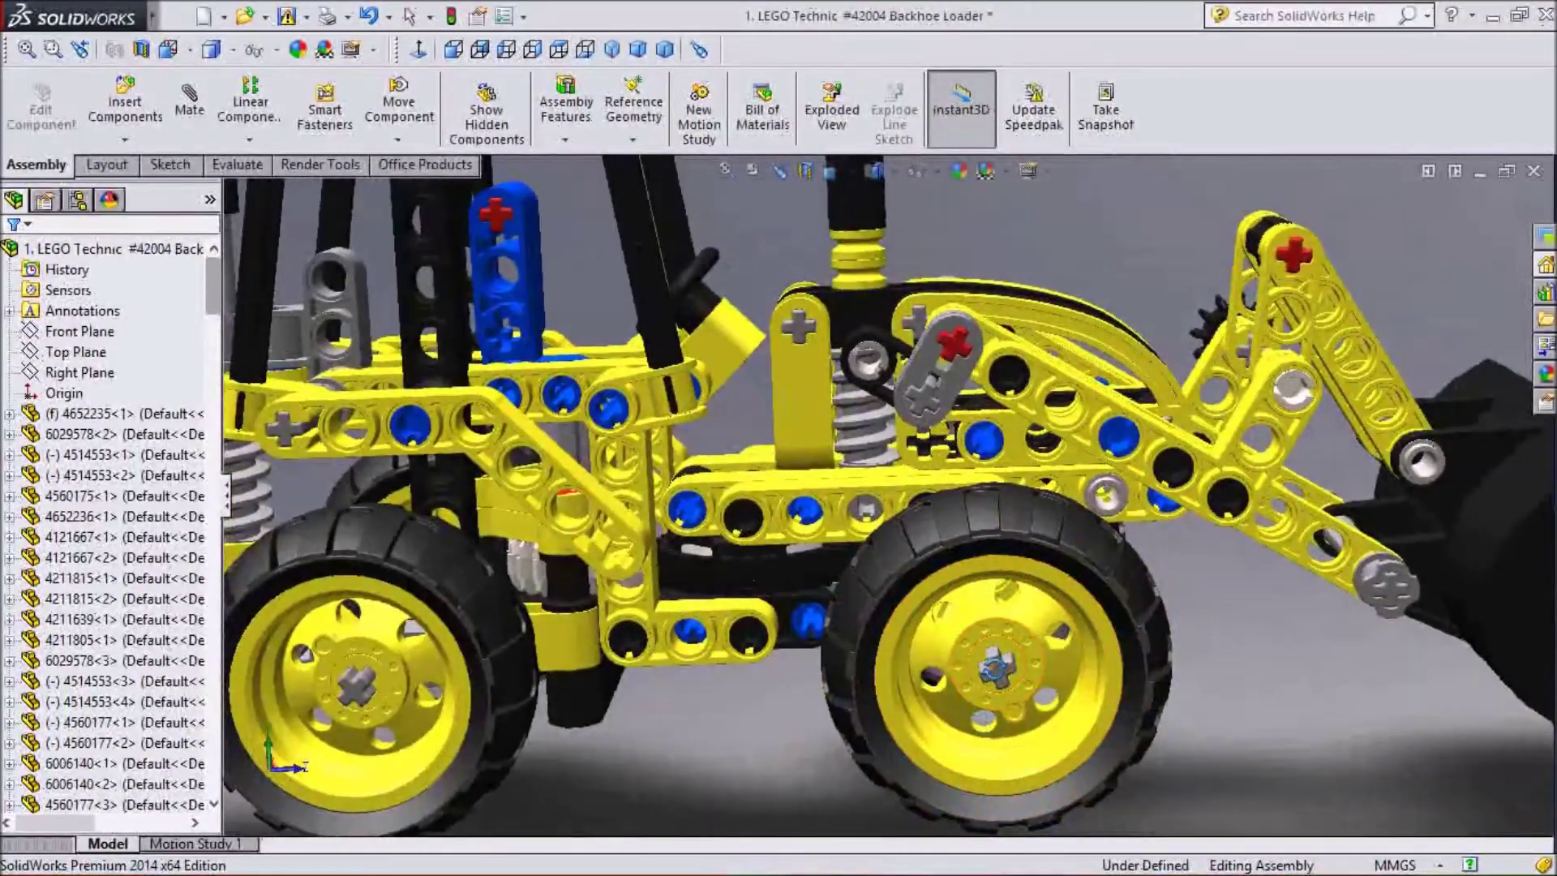
left_click(963, 686)
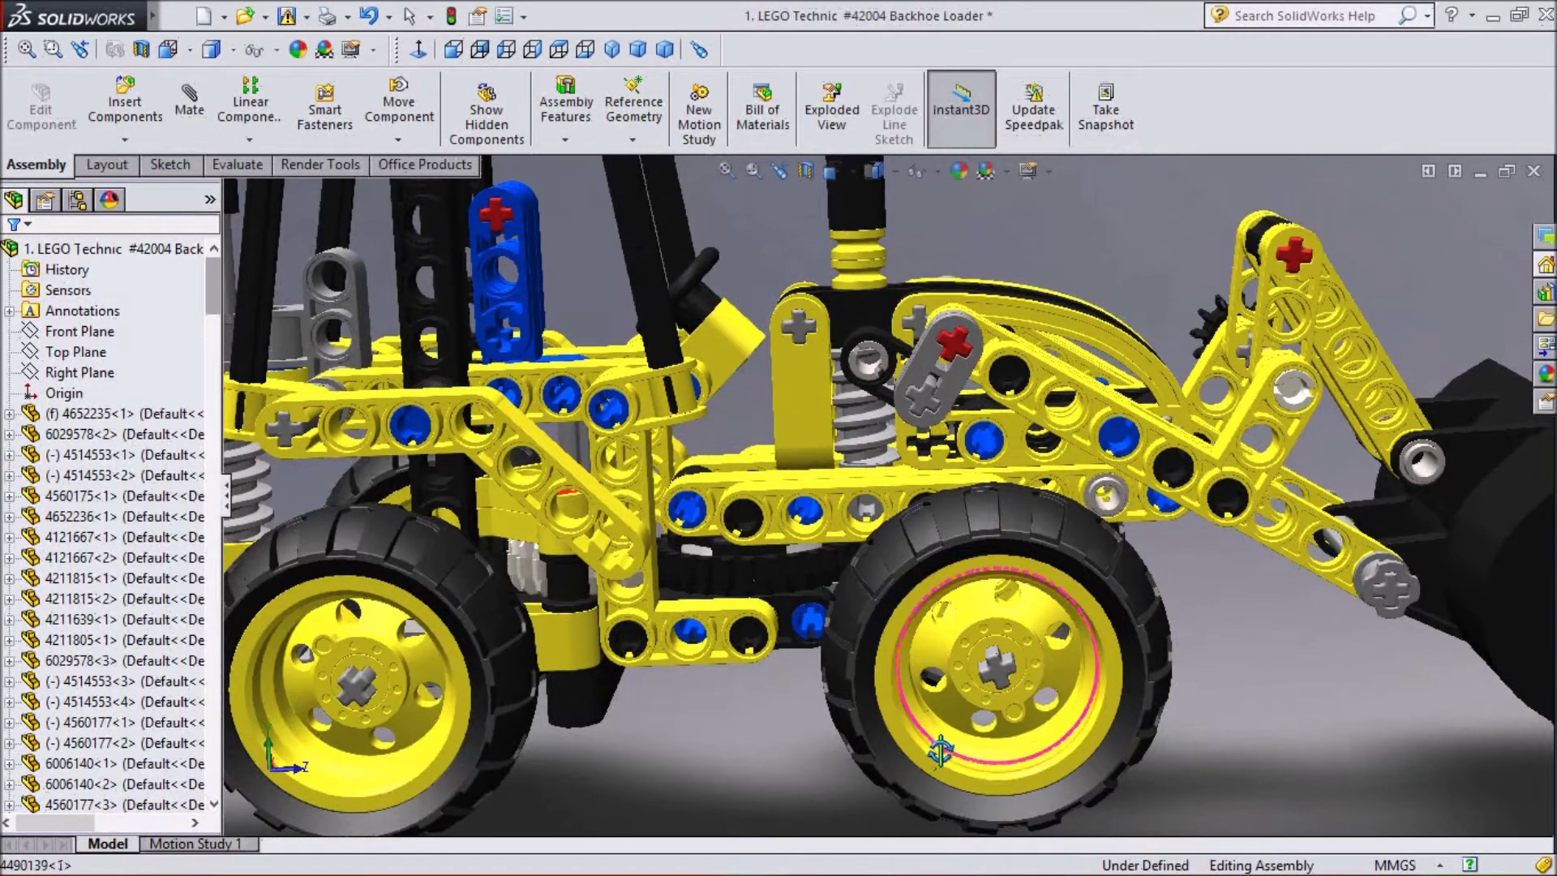
left_click(925, 765)
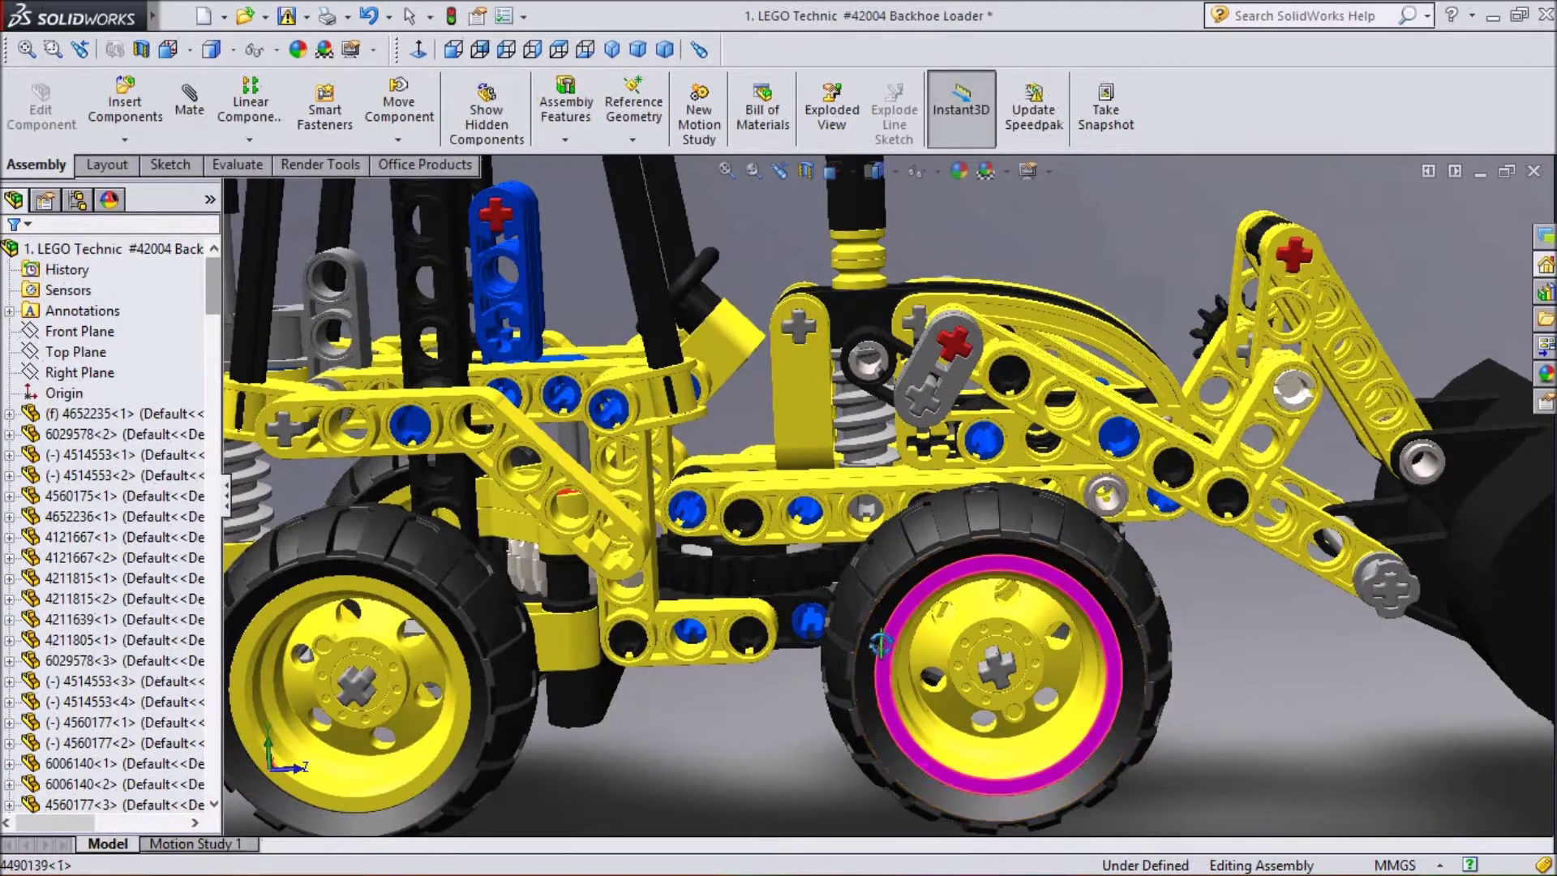
left_click(874, 577)
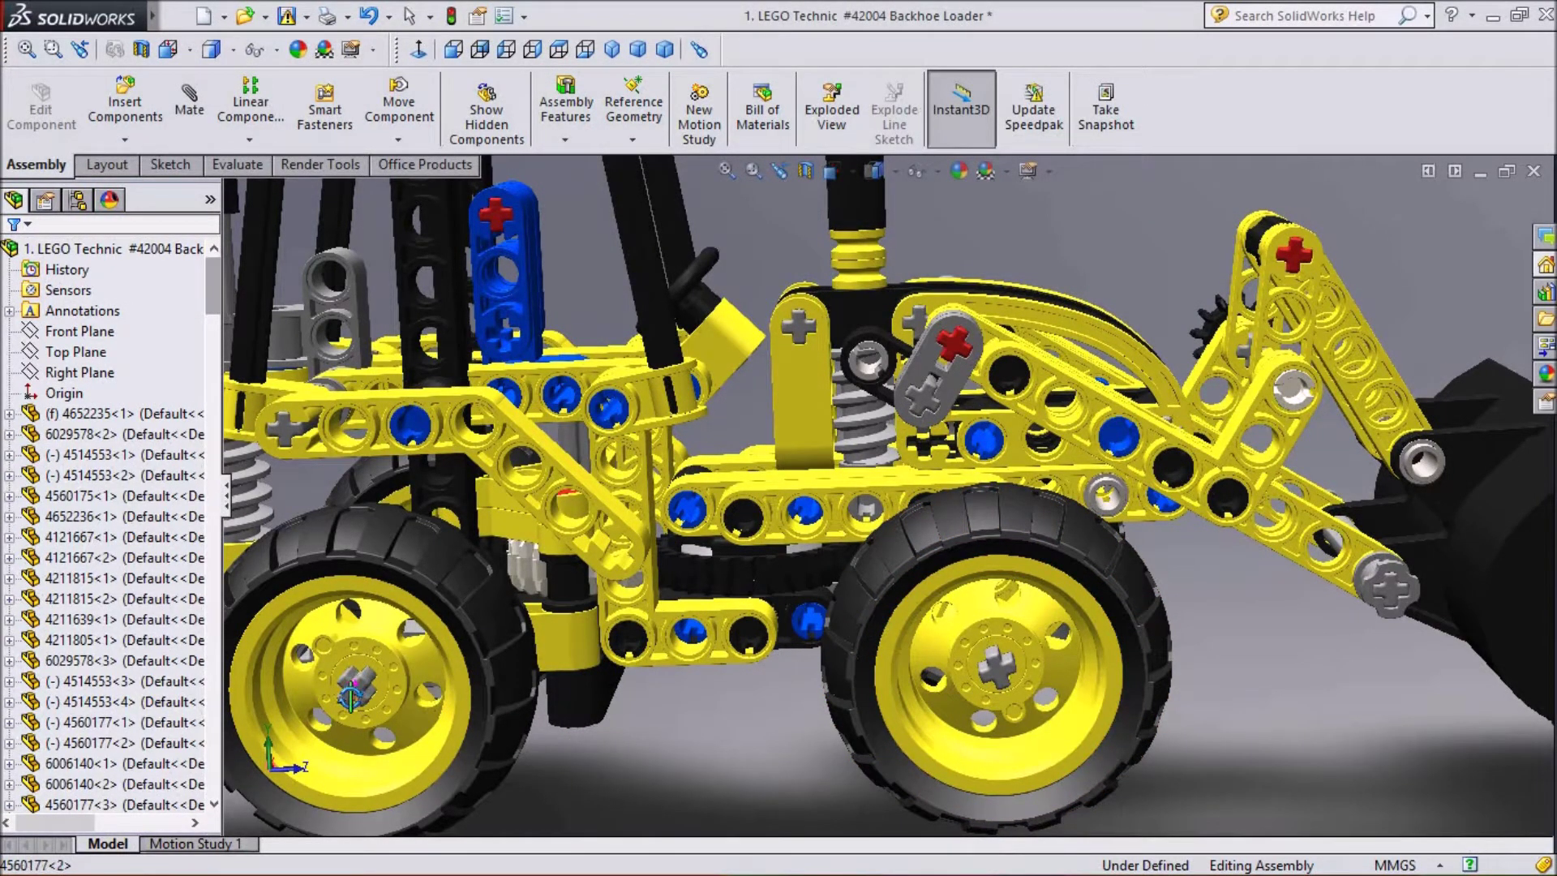
left_click(430, 734)
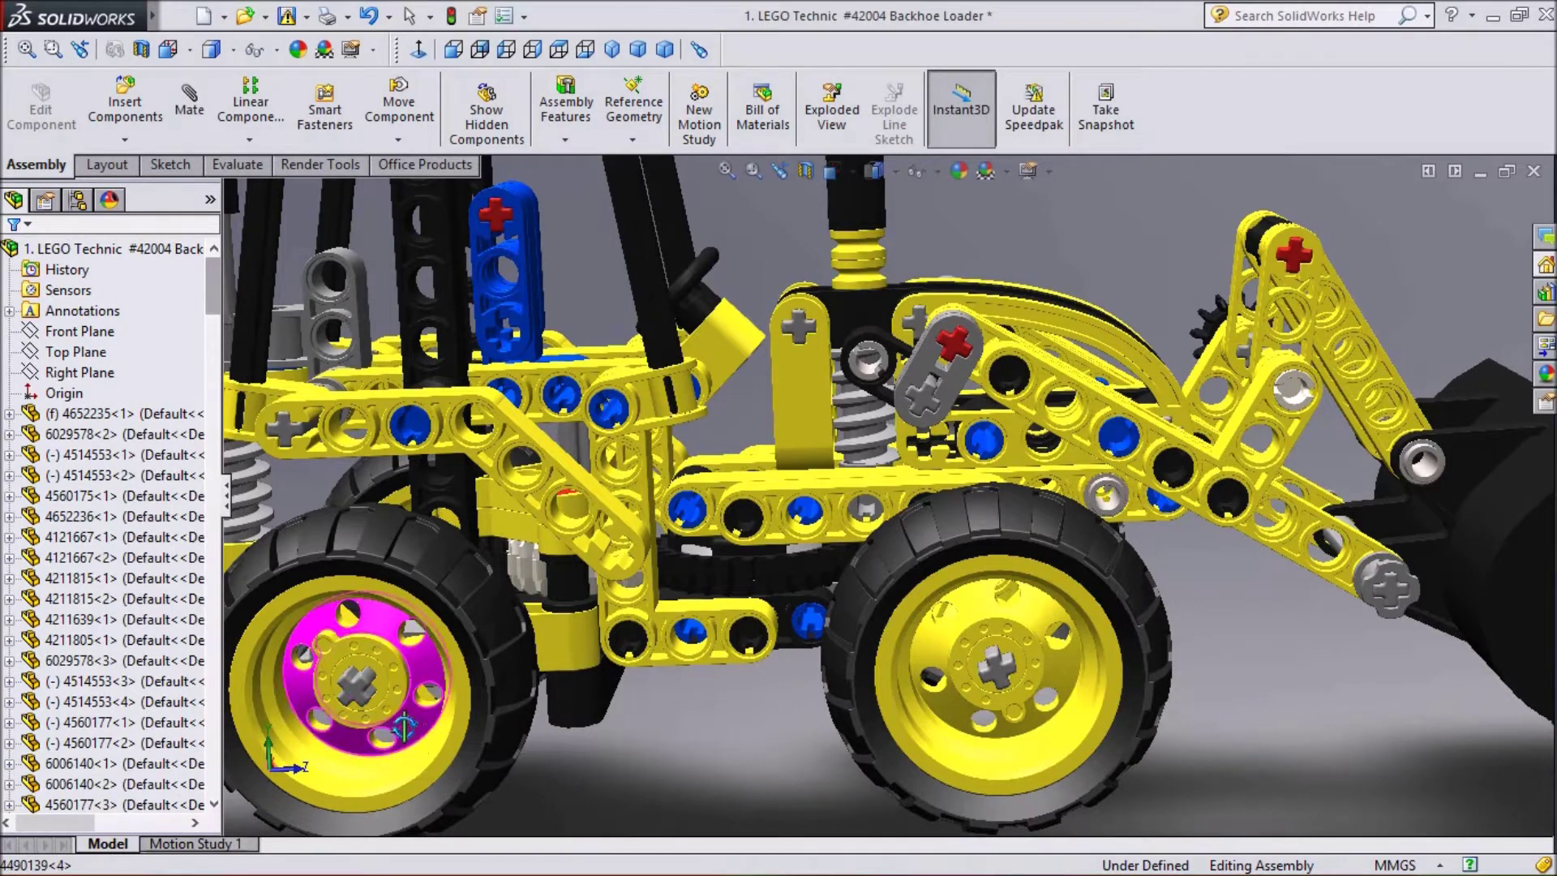
middle_click_drag(729, 742, 721, 739)
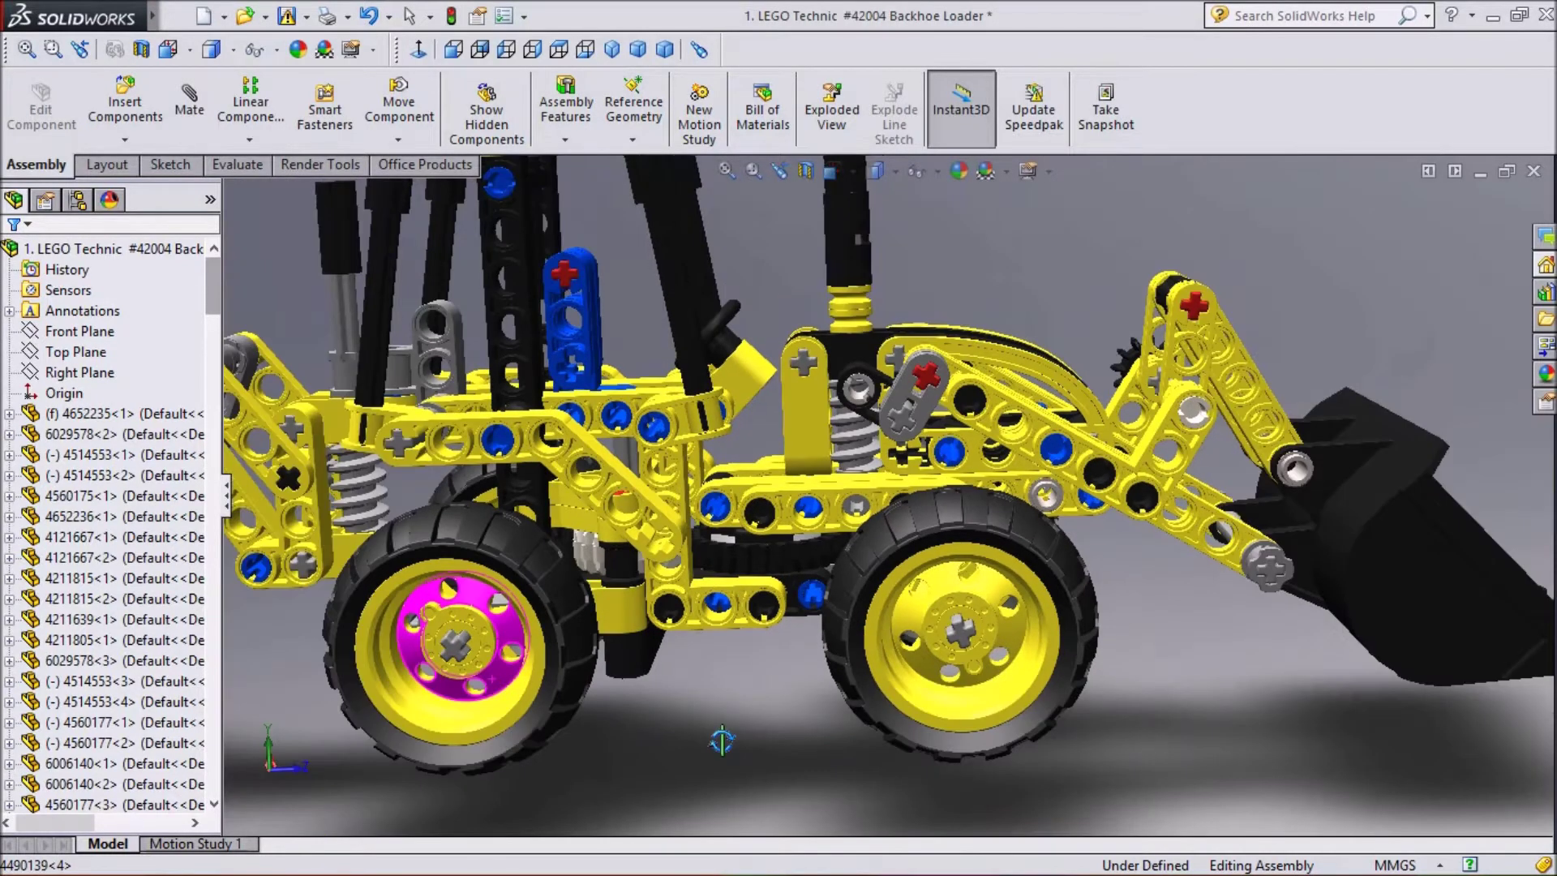
middle_click_drag(638, 772, 638, 773)
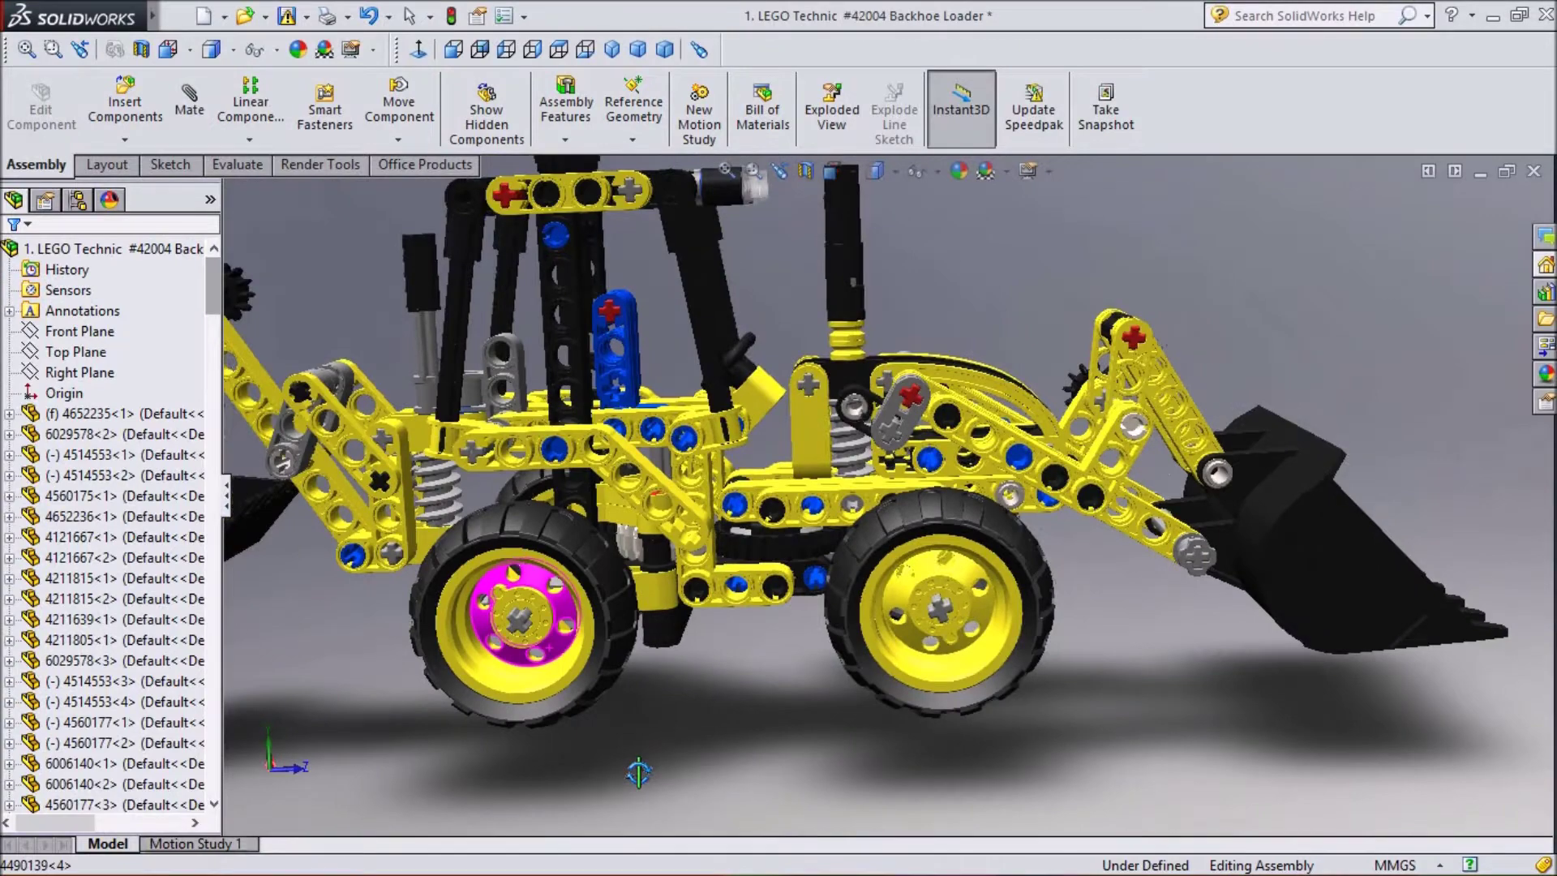
- Rotate the loader to a raised front-left angle and pan it until the complete cab roof is in view
middle_click_drag(1117, 675, 1045, 709)
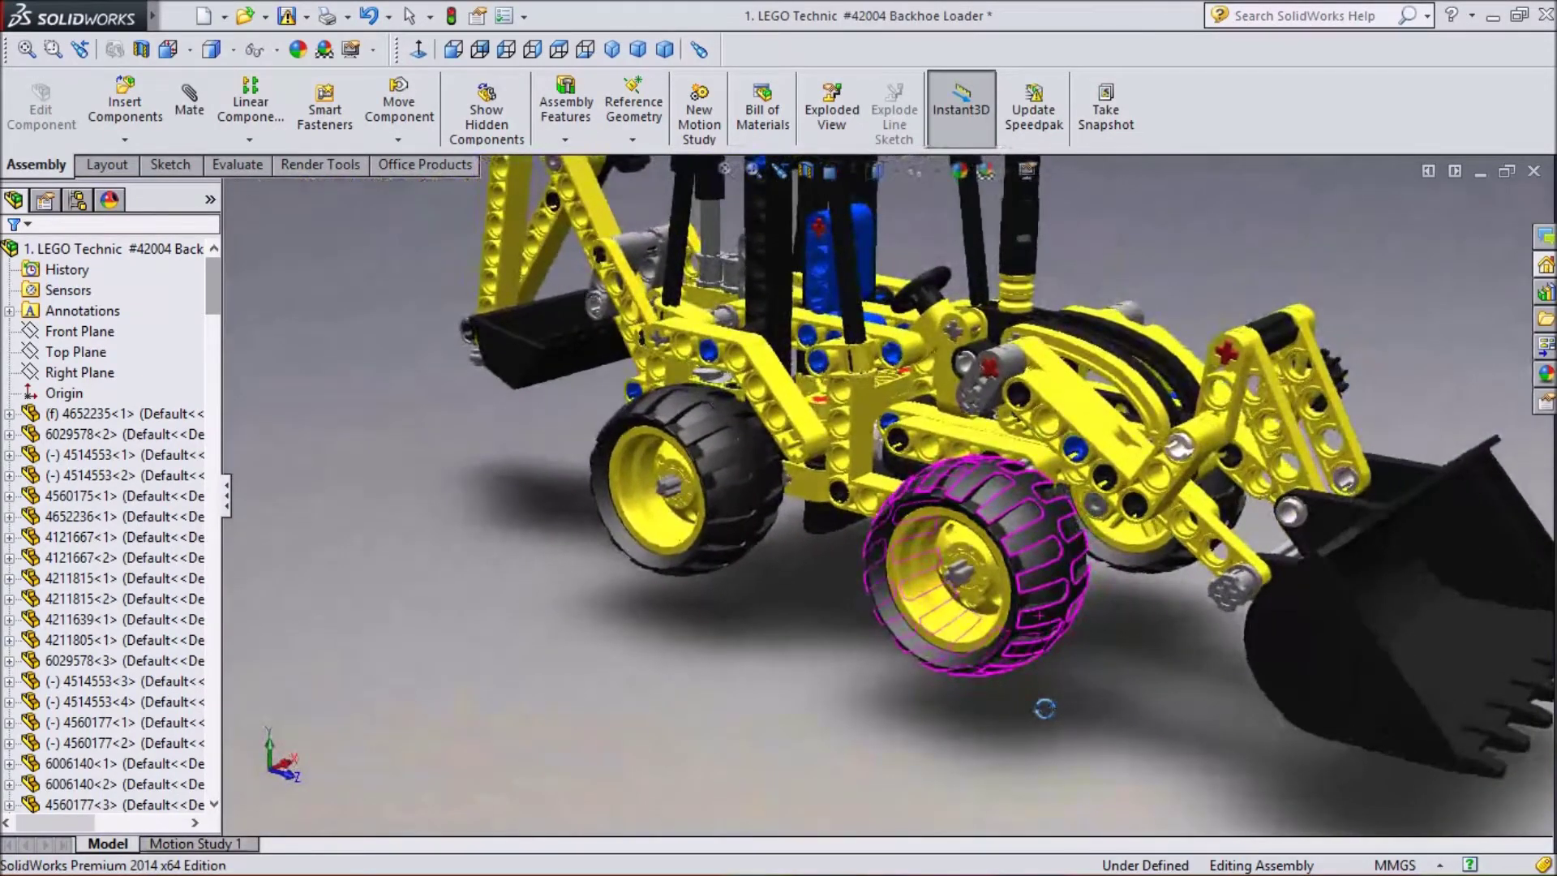
key("f")
scroll(1120, 350, "down", 3)
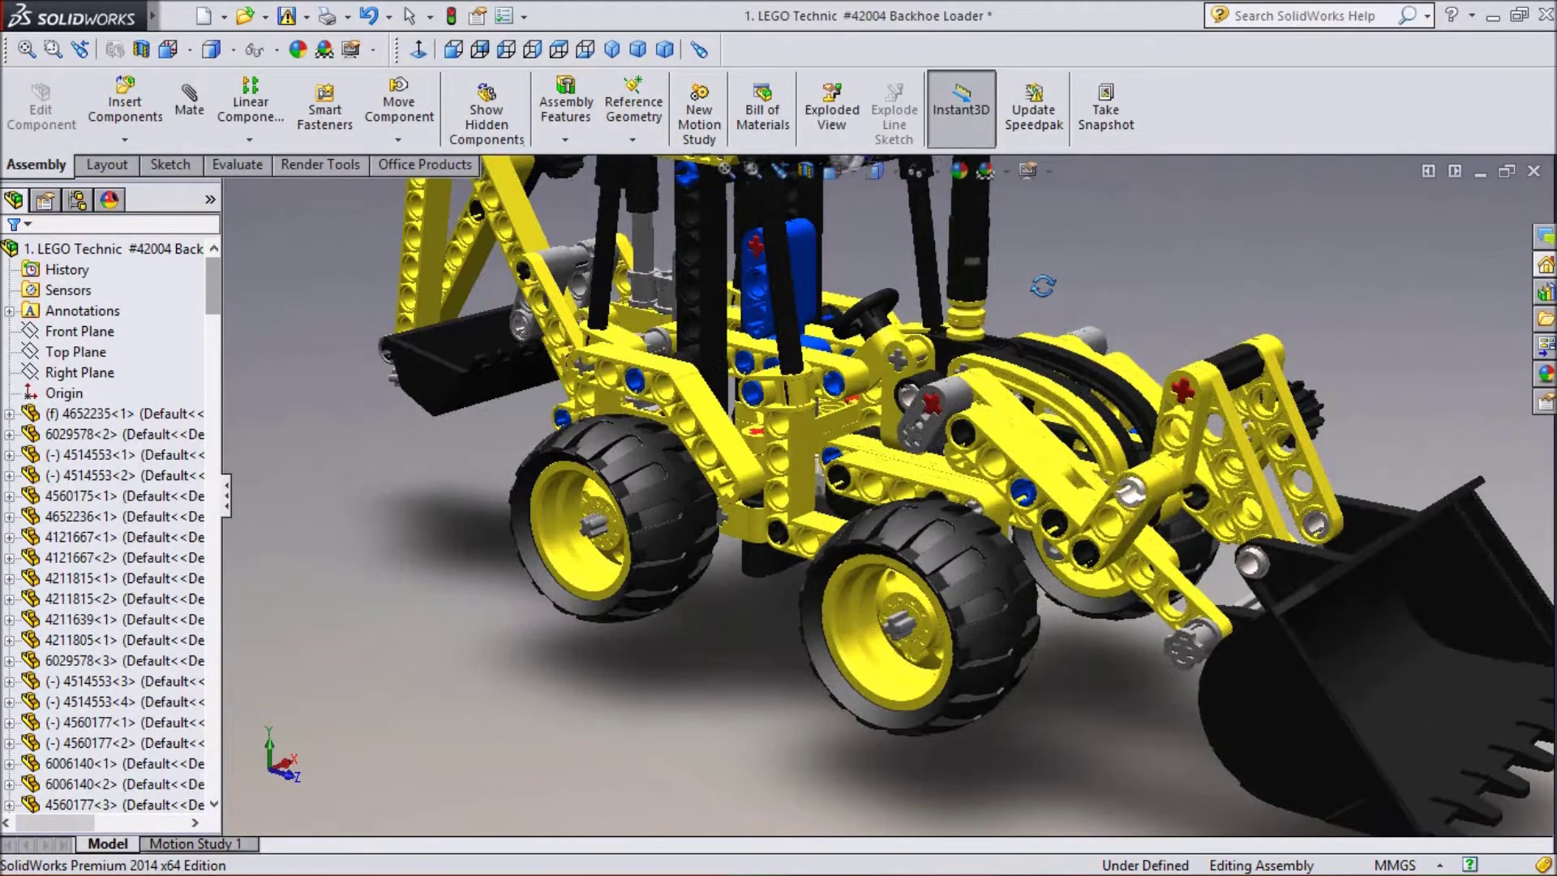
middle_click_drag(1028, 231, 1030, 322)
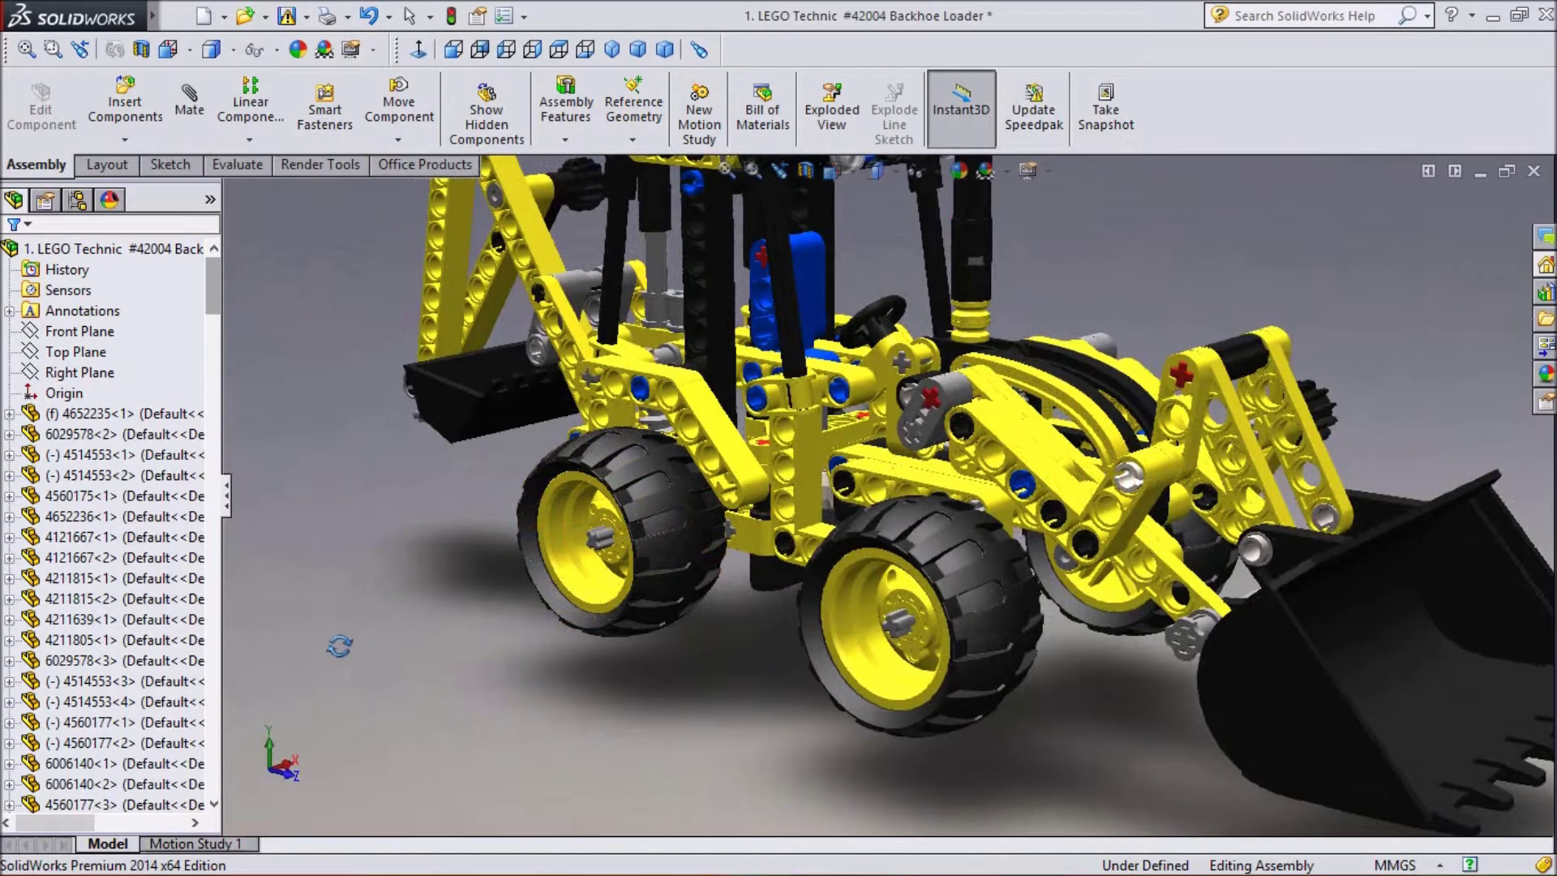
right_click(362, 605)
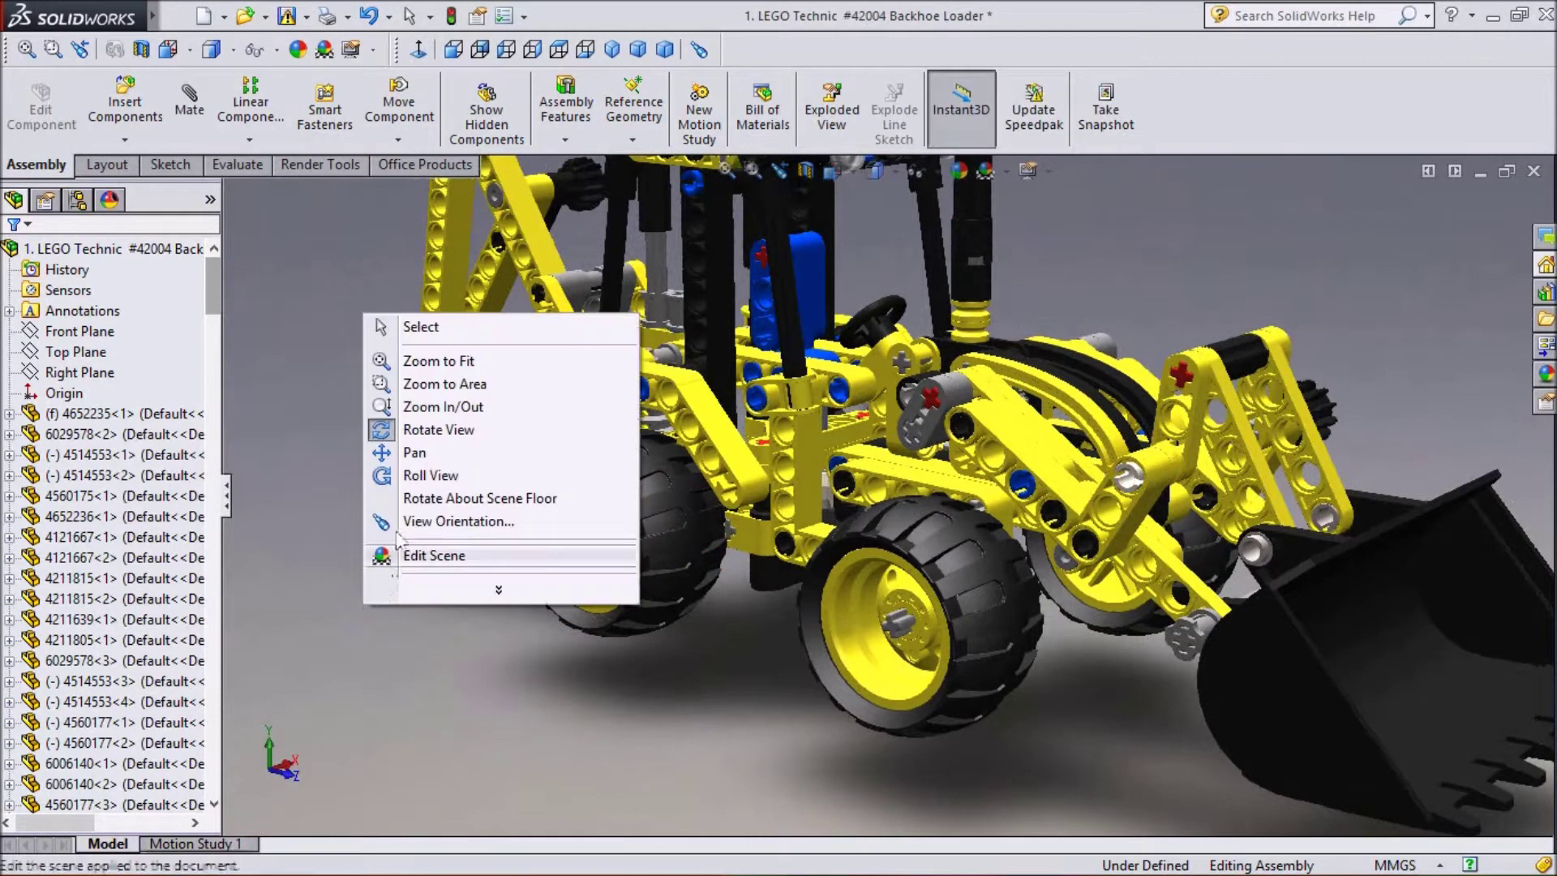
left_click(411, 450)
left_click_drag(781, 484, 746, 620)
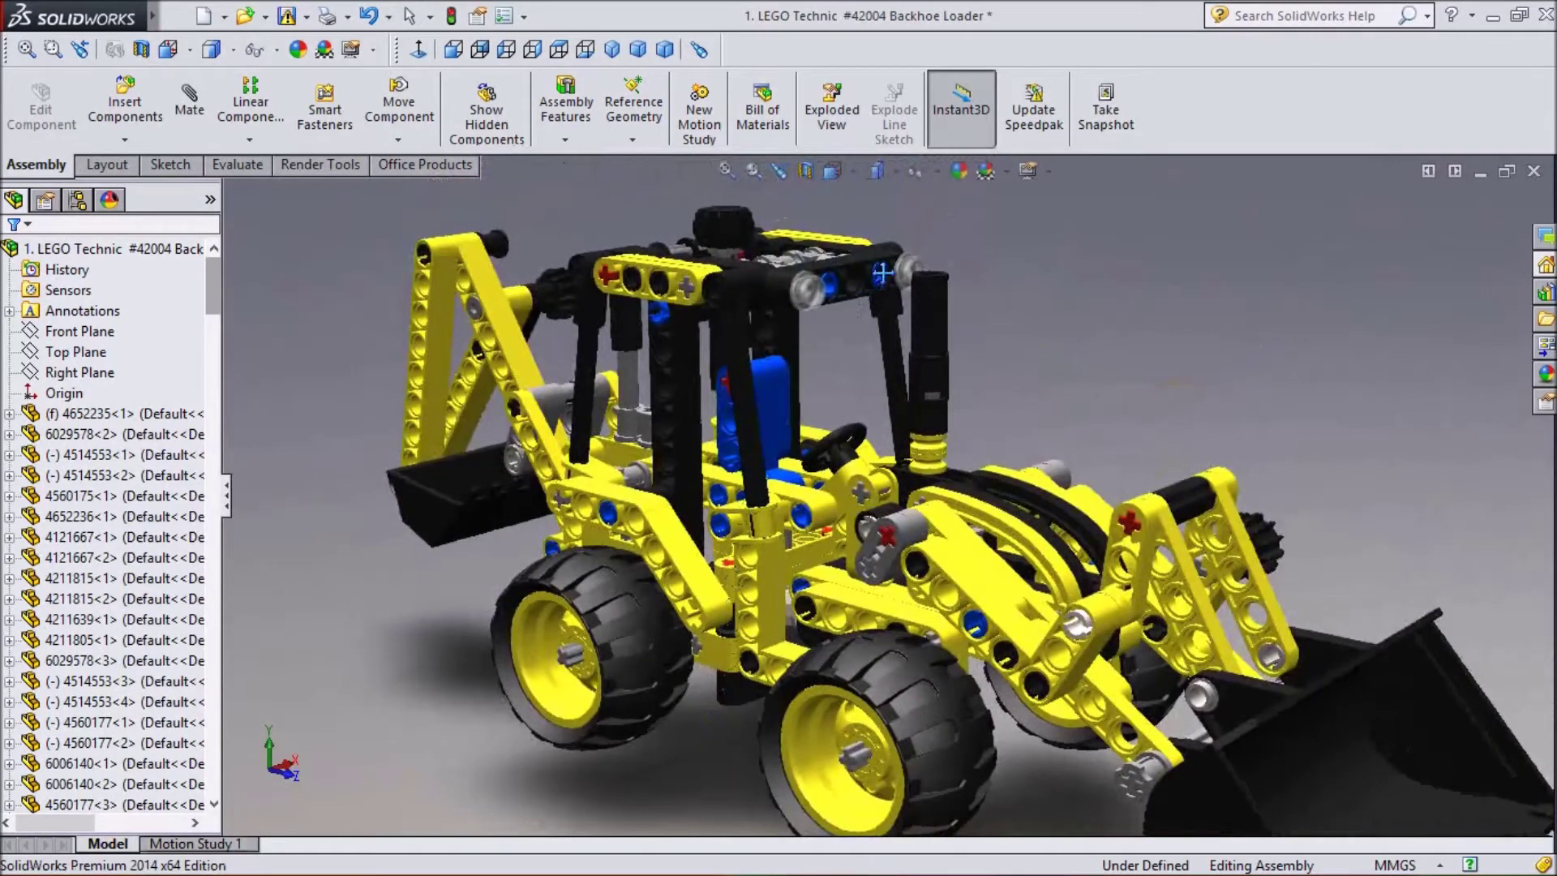
- Inspect the cab frame, roof lights, blue seat and exhaust stack up close from the front-left angle
scroll(882, 276, "up", 5)
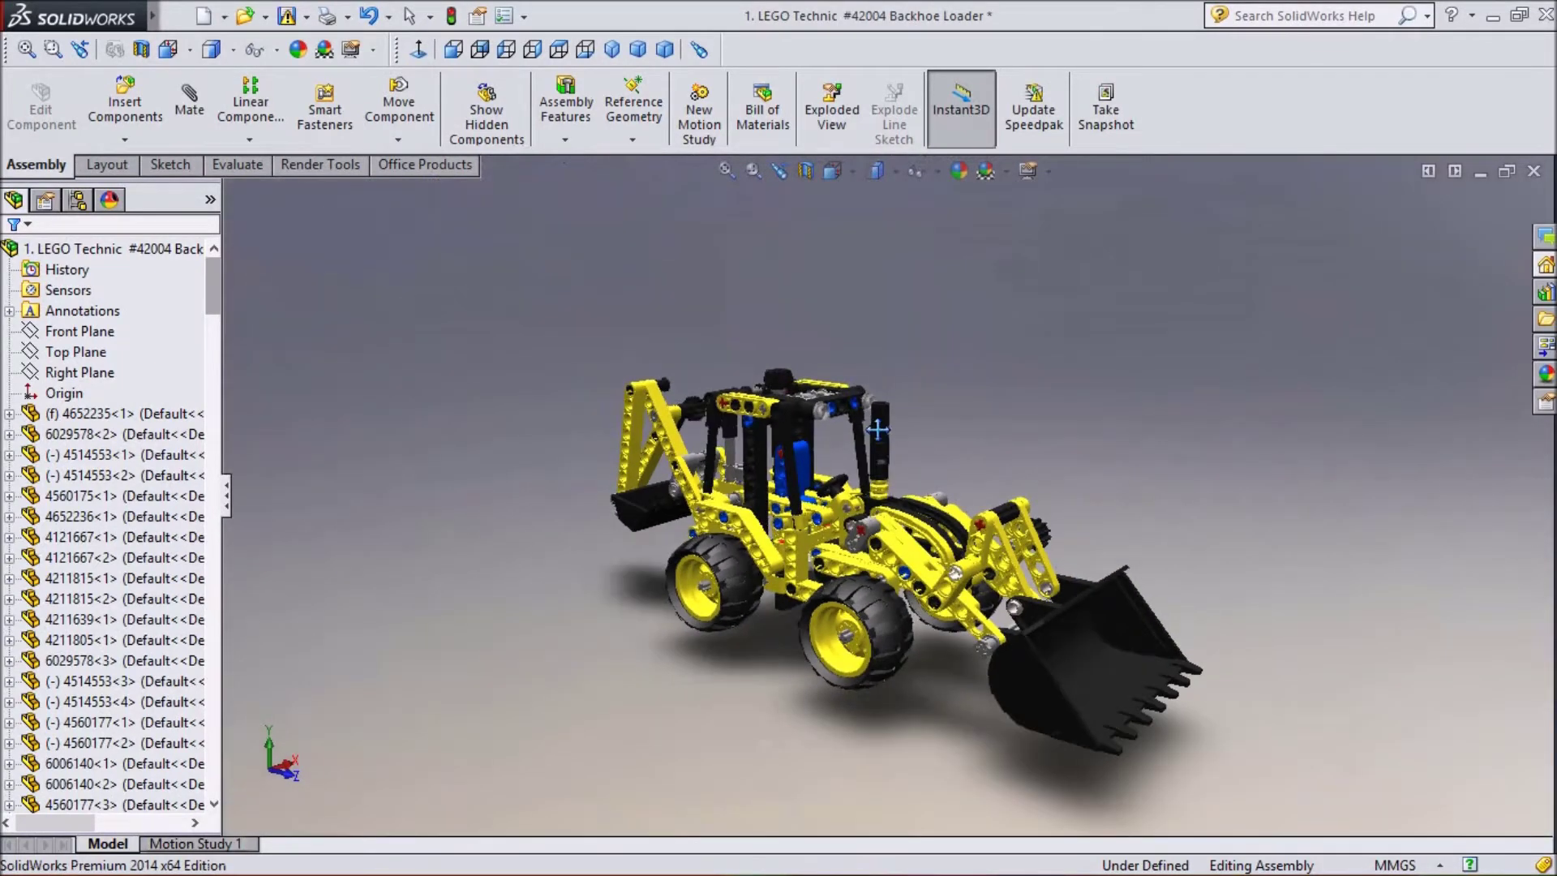
scroll(877, 432, "down", 6)
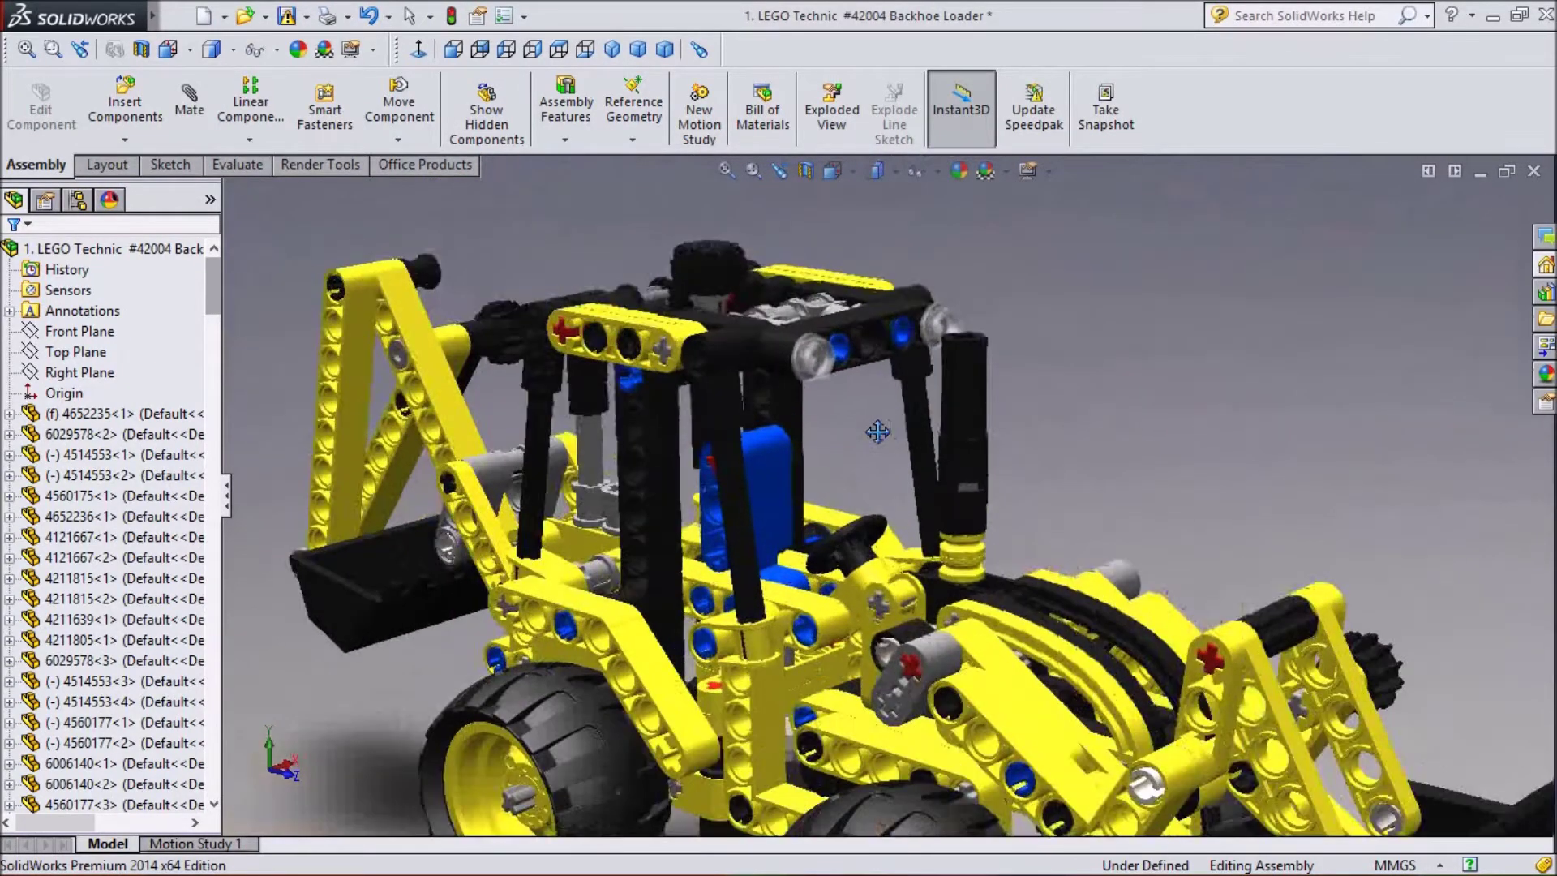
scroll(881, 439, "down", 2)
middle_click_drag(1043, 439, 982, 468, "ctrl")
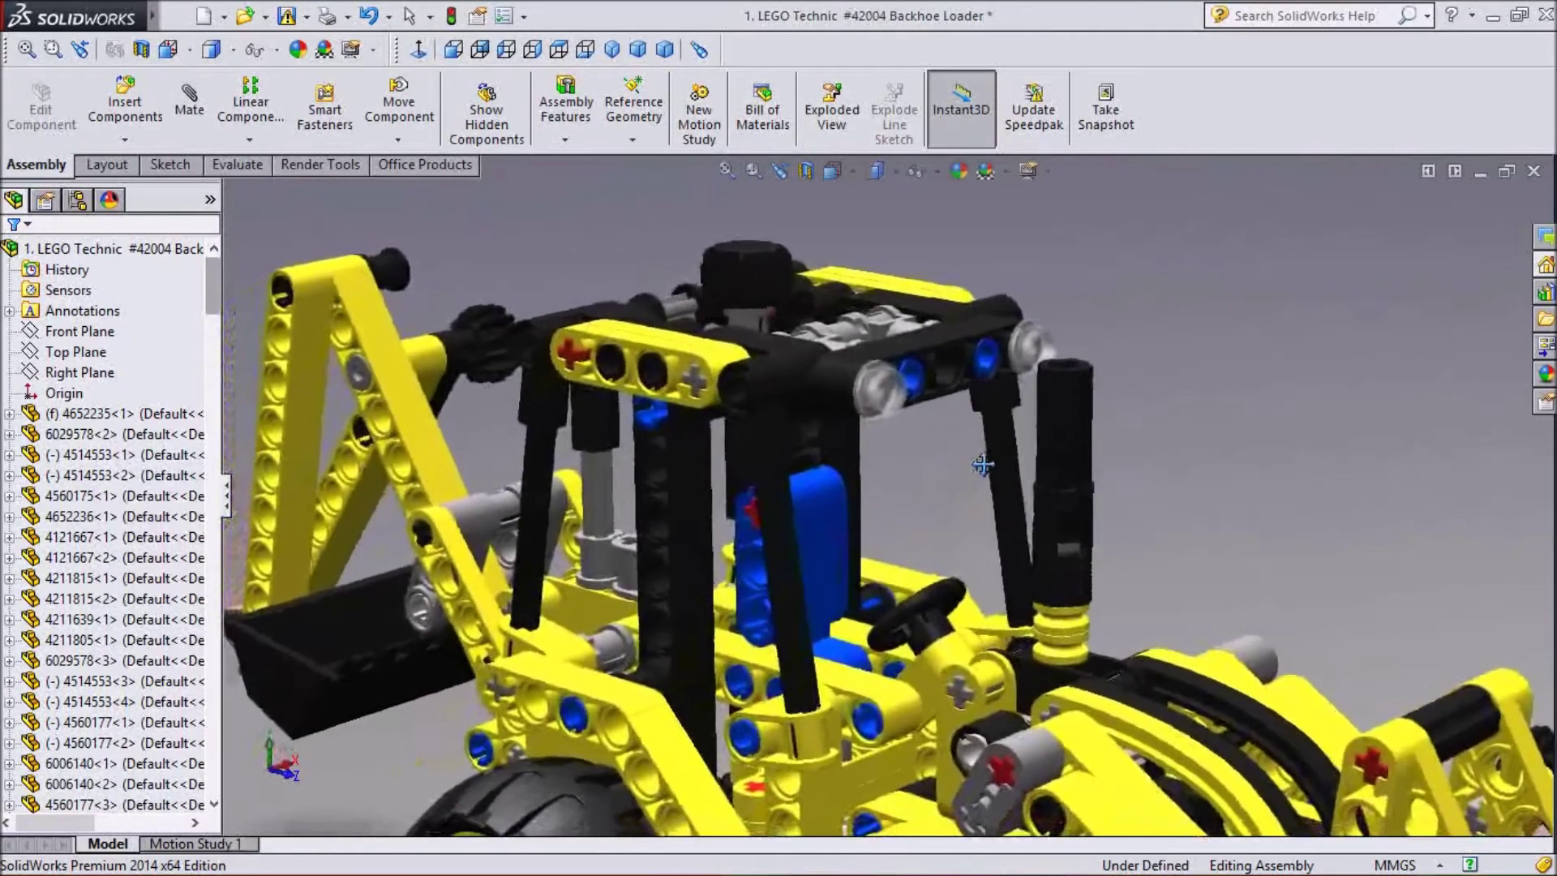
middle_click_drag(683, 564, 792, 462, "ctrl")
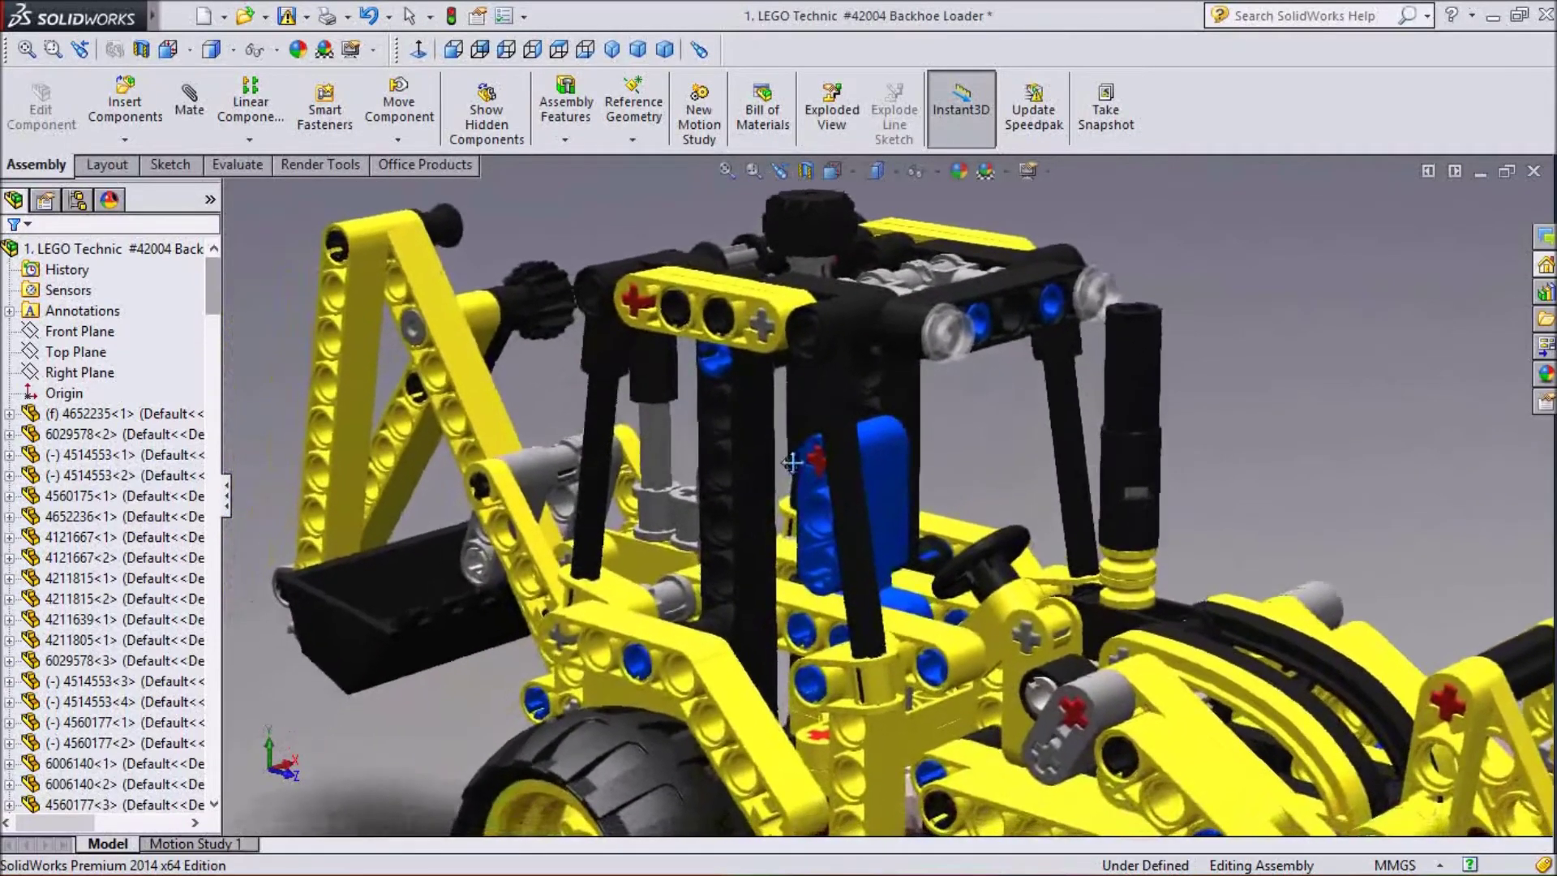
- Show the model in the Right view and examine the rear wheel and the digger arm up close
left_click(531, 50)
scroll(841, 537, "down", 4)
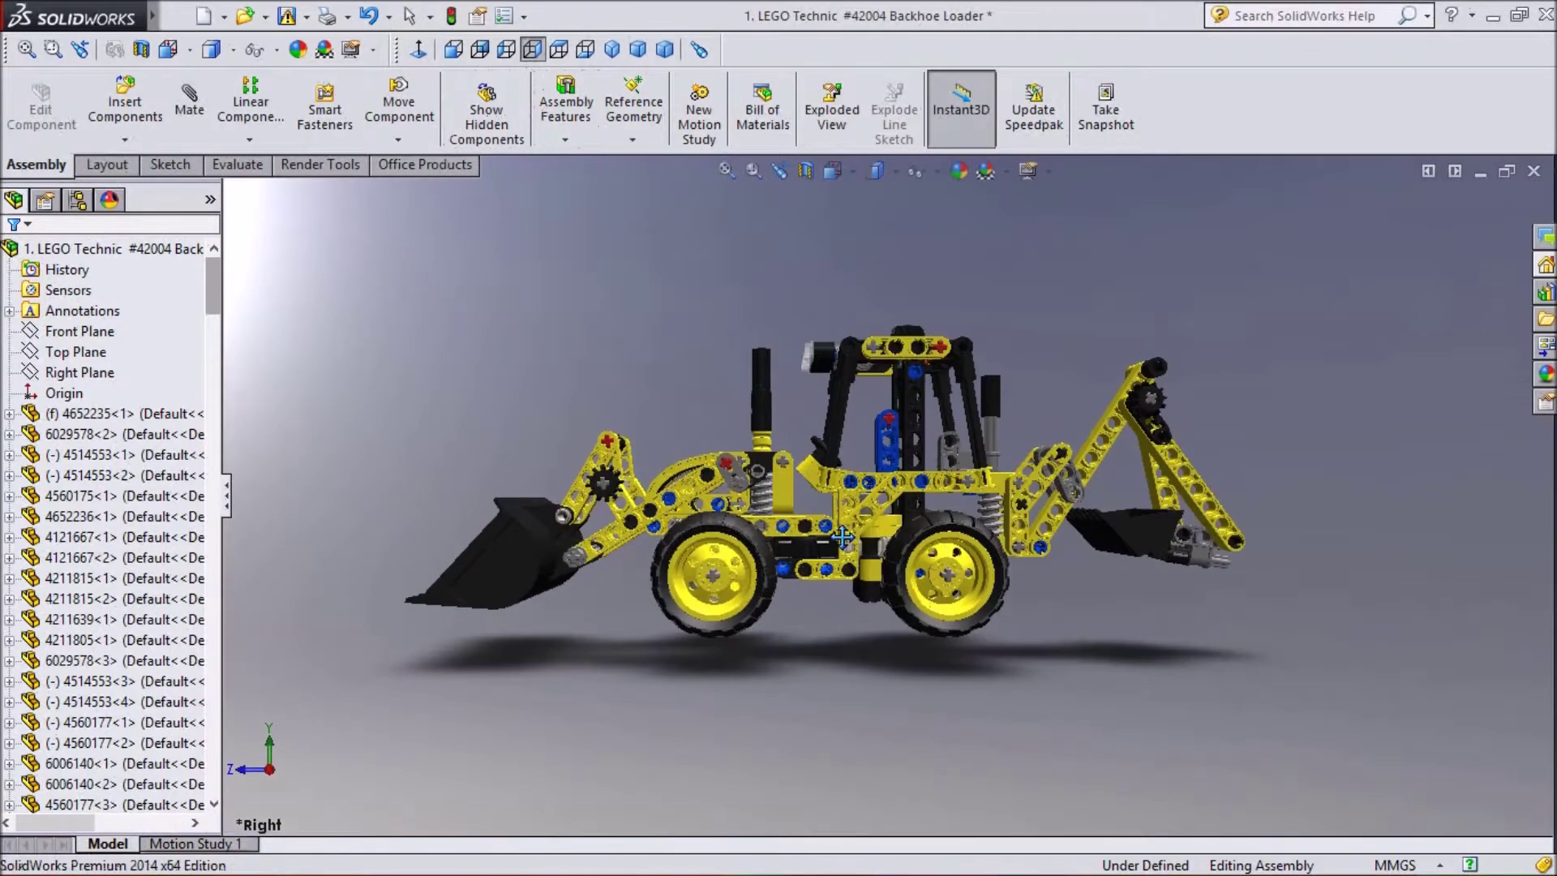
scroll(821, 542, "up", 2)
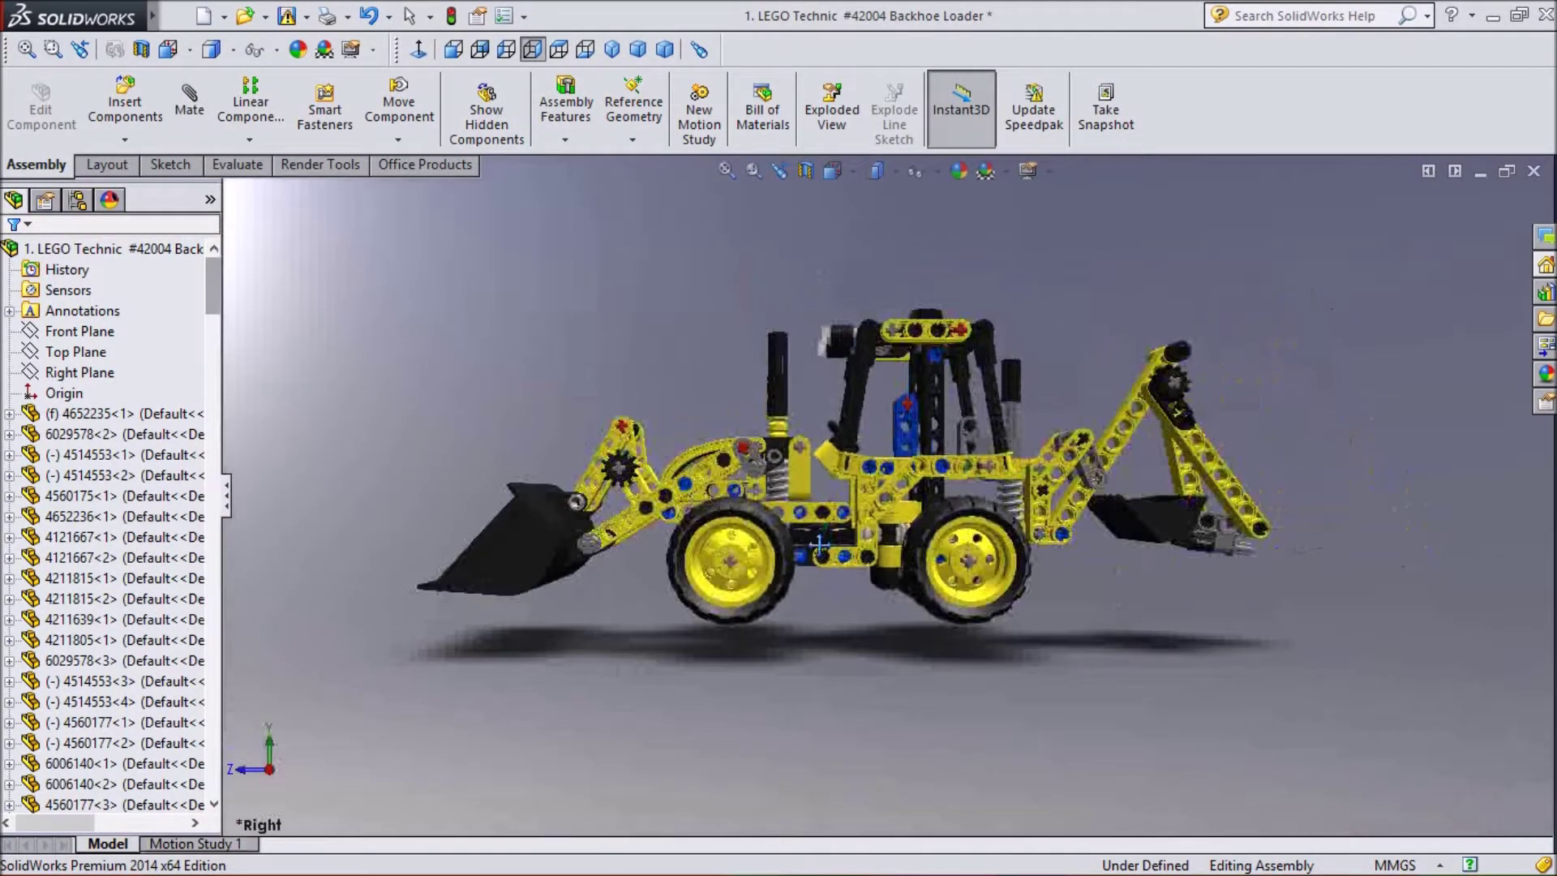
scroll(1252, 515, "down", 1)
scroll(1324, 486, "up", 2)
scroll(1168, 498, "down", 5)
scroll(1016, 486, "down", 3)
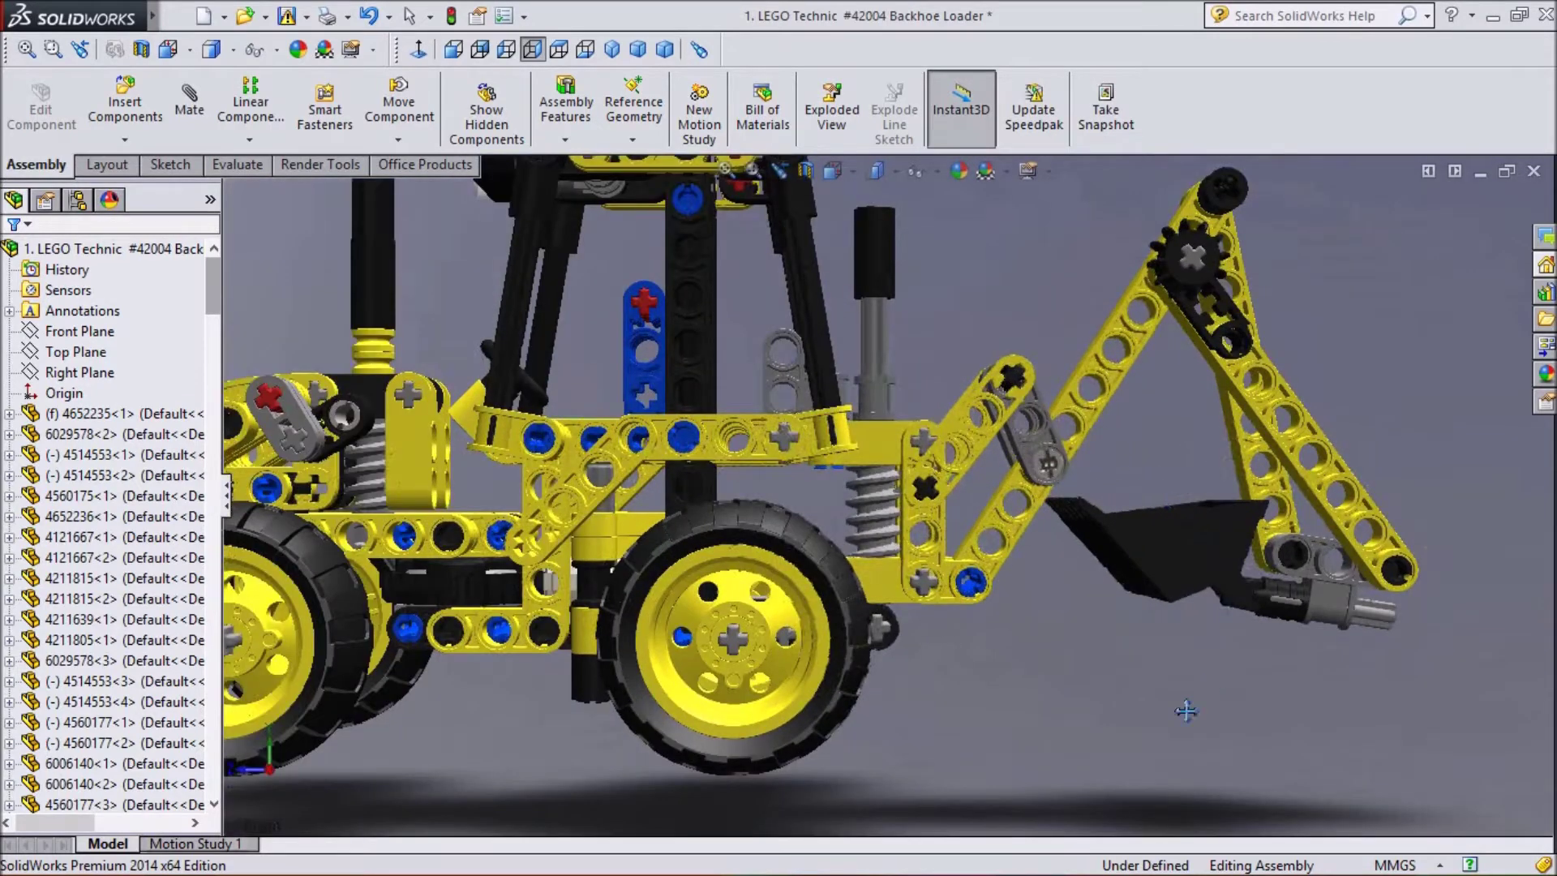
- Rotate the loader with Rotate View to inspect the rear digger arm and its bucket from the right rear and above
right_click(1075, 771)
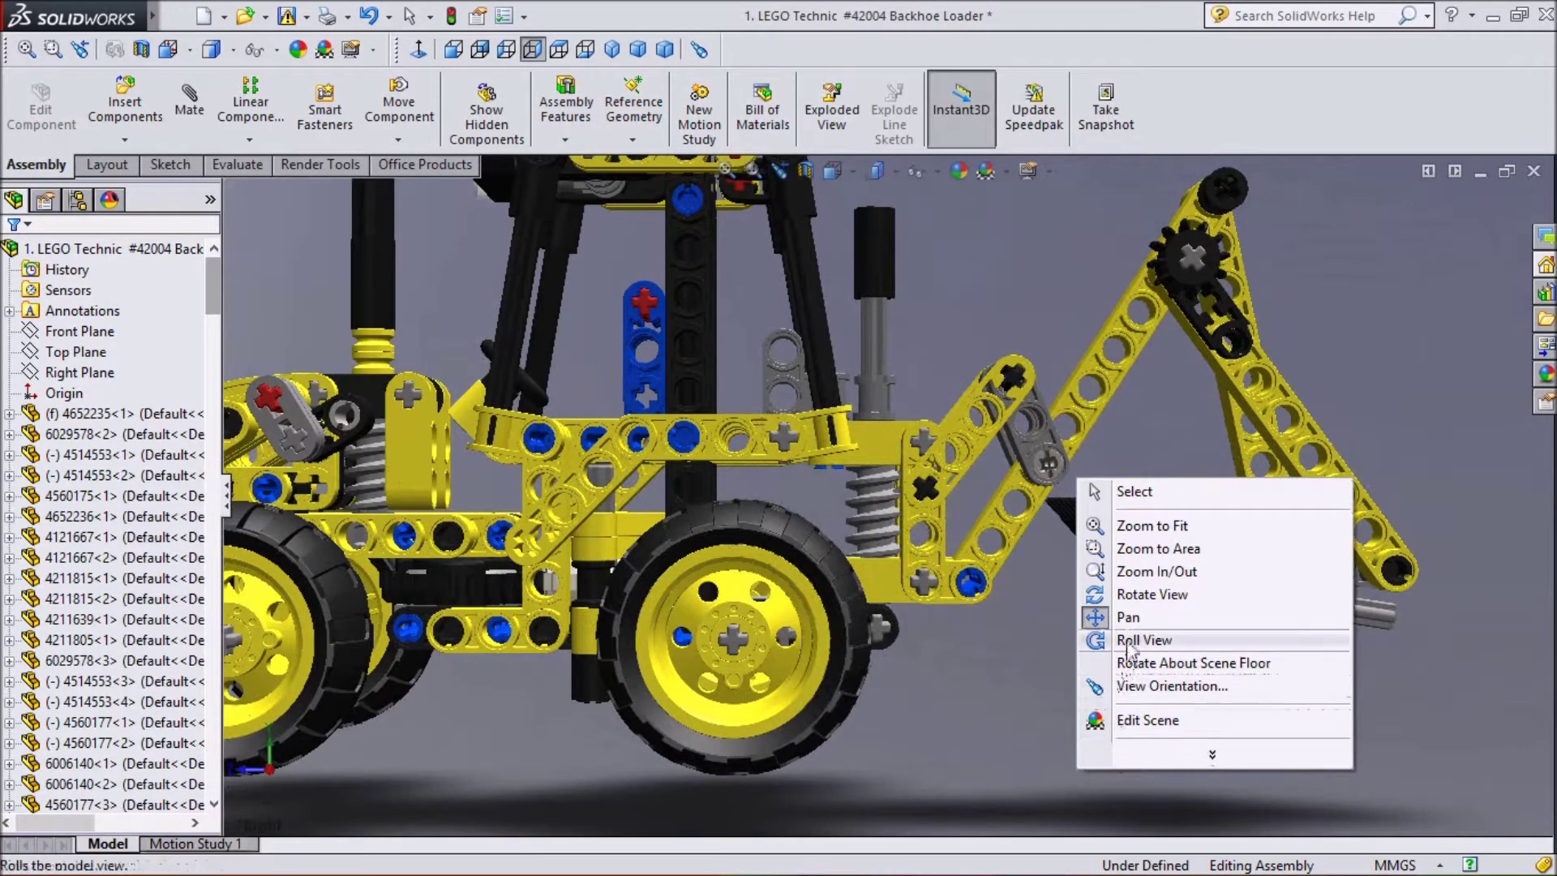
left_click(1143, 594)
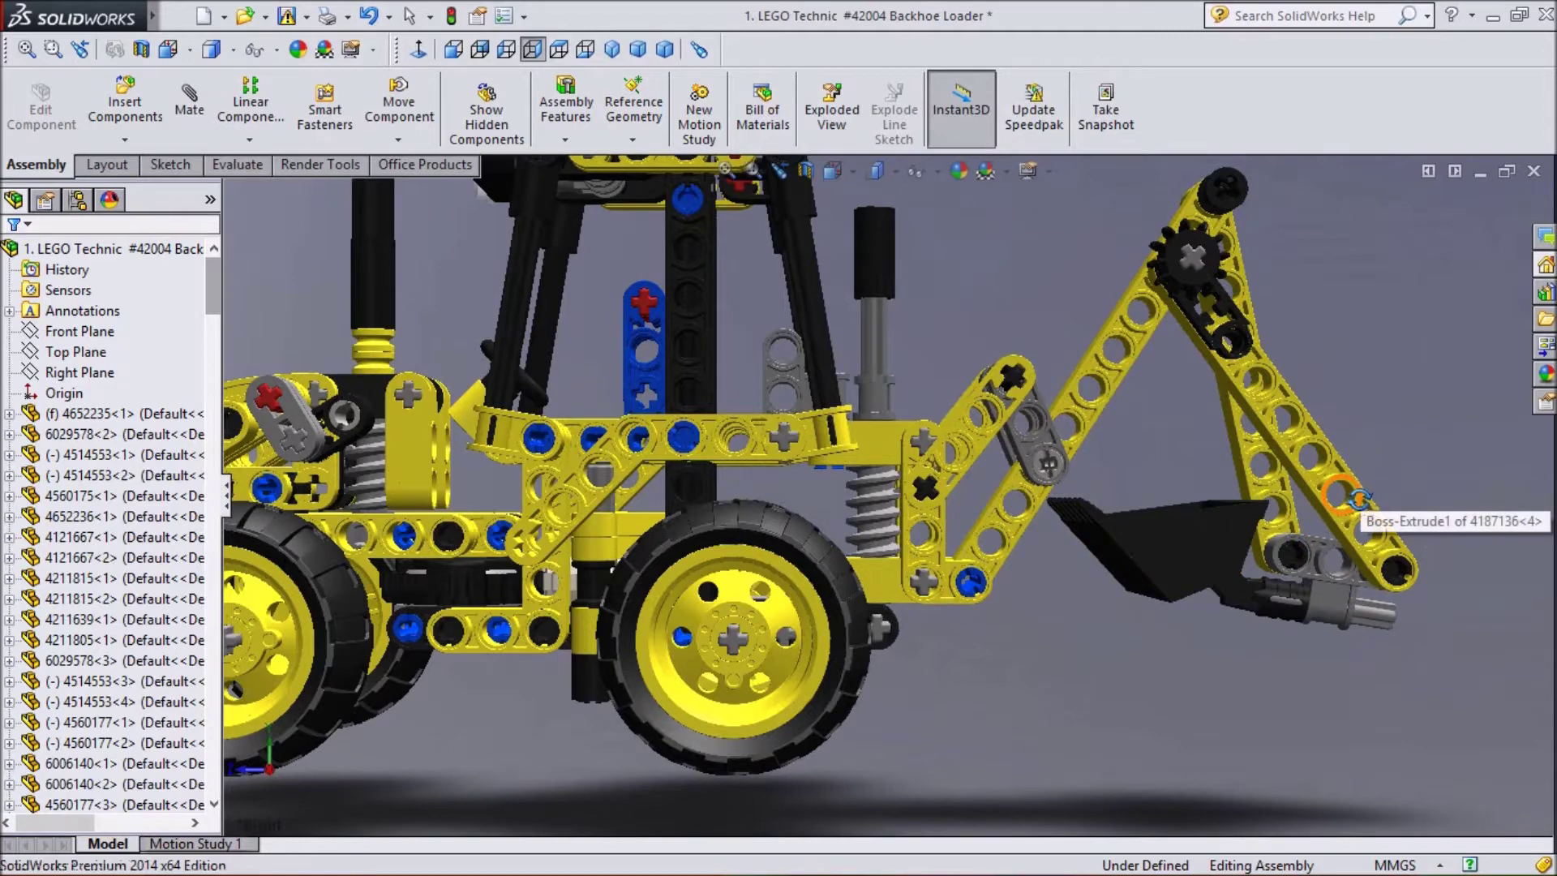
left_click_drag(1359, 499, 1309, 676)
left_click_drag(1199, 696, 1170, 771)
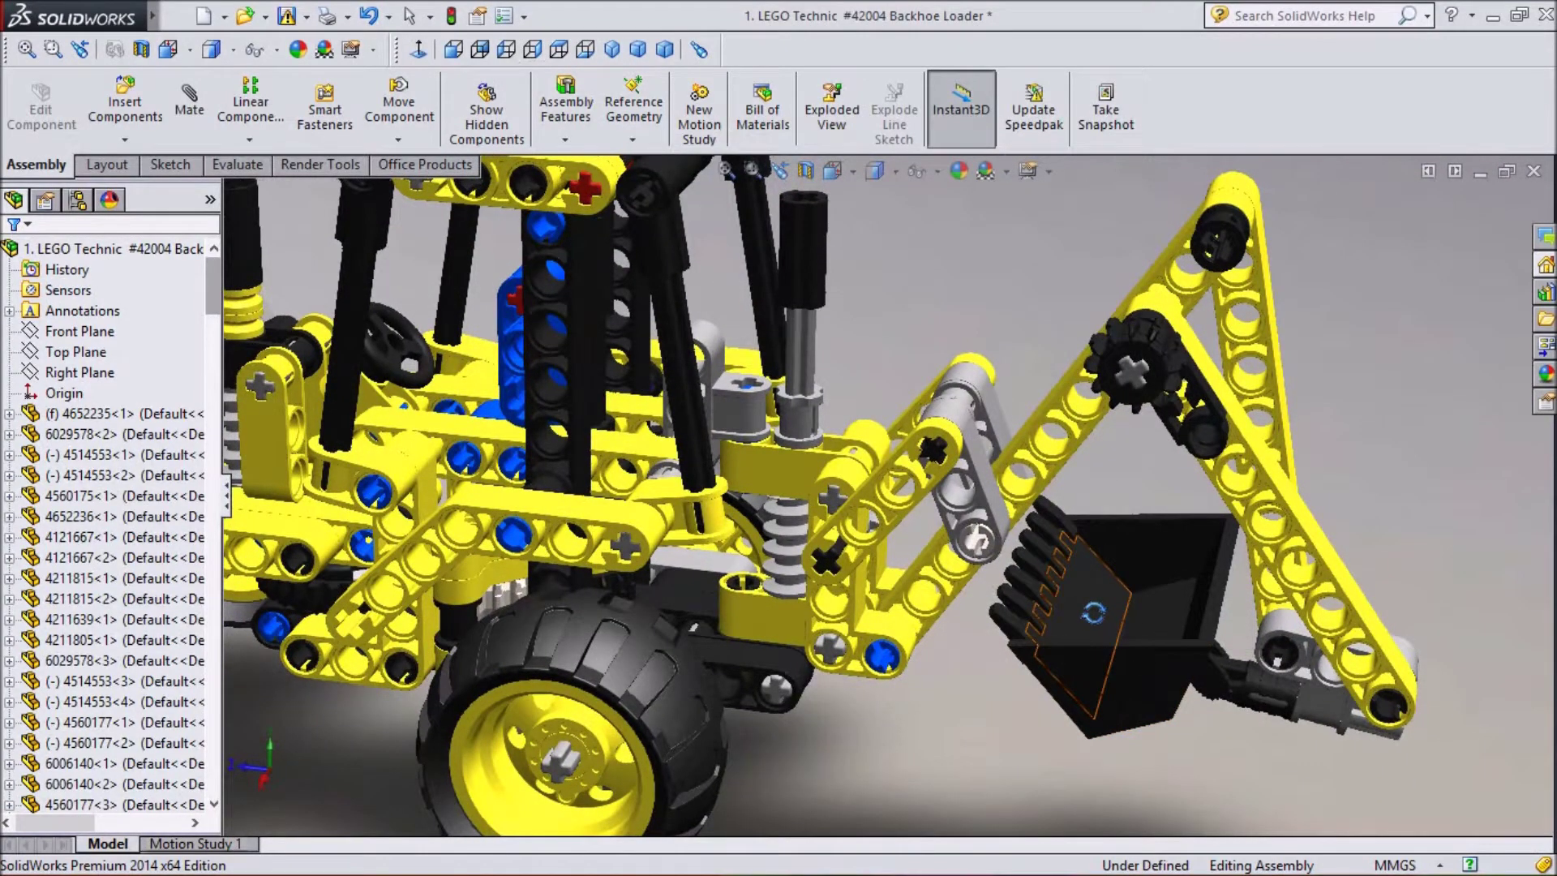
left_click_drag(1241, 756, 1154, 748)
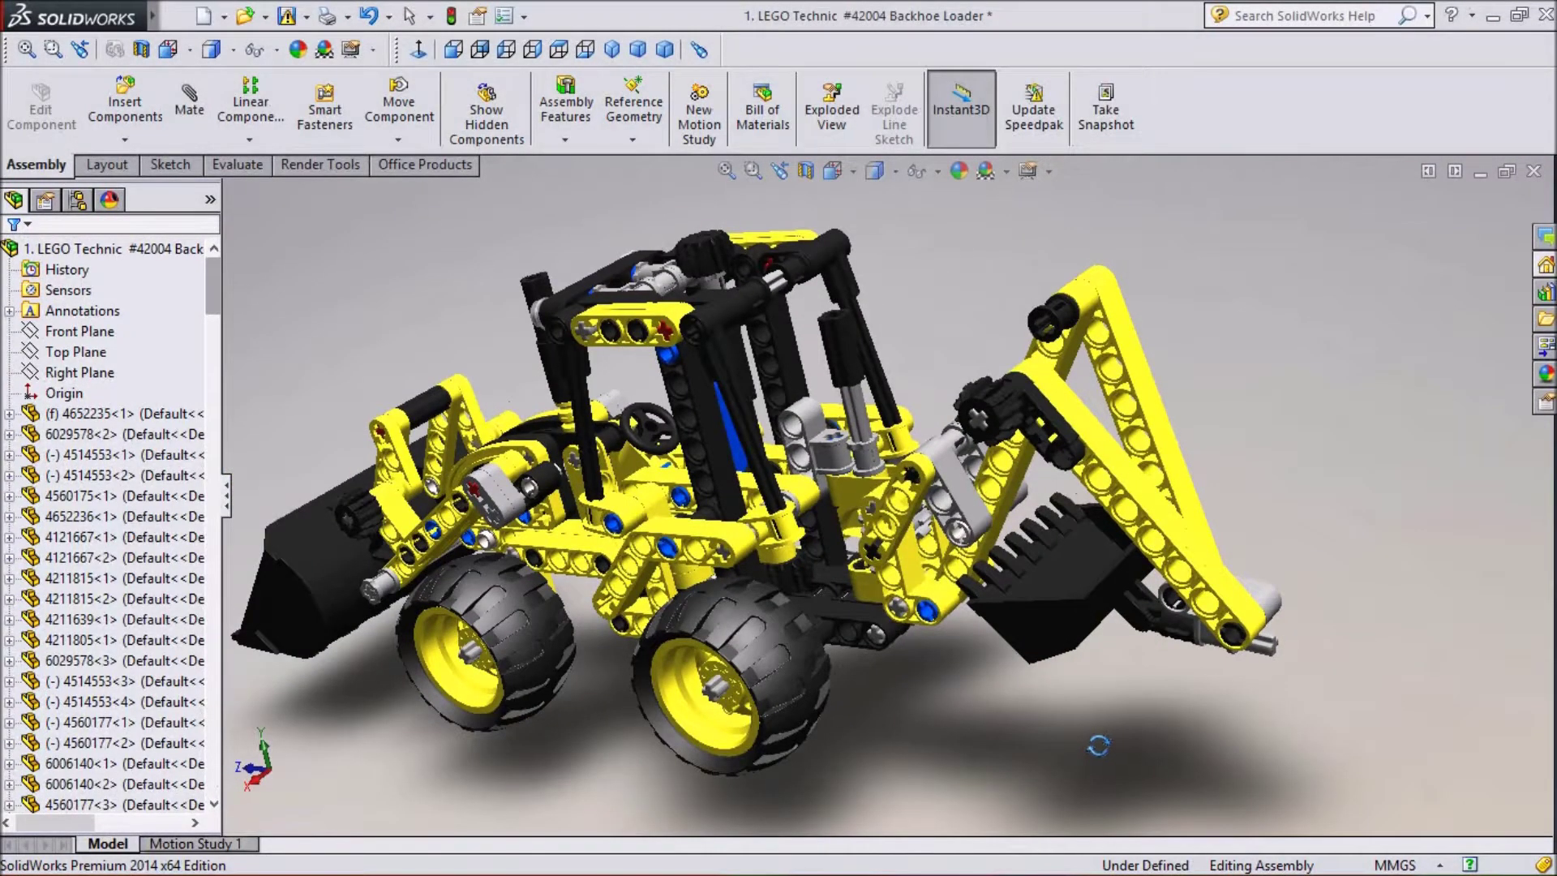
scroll(1073, 679, "down", 2)
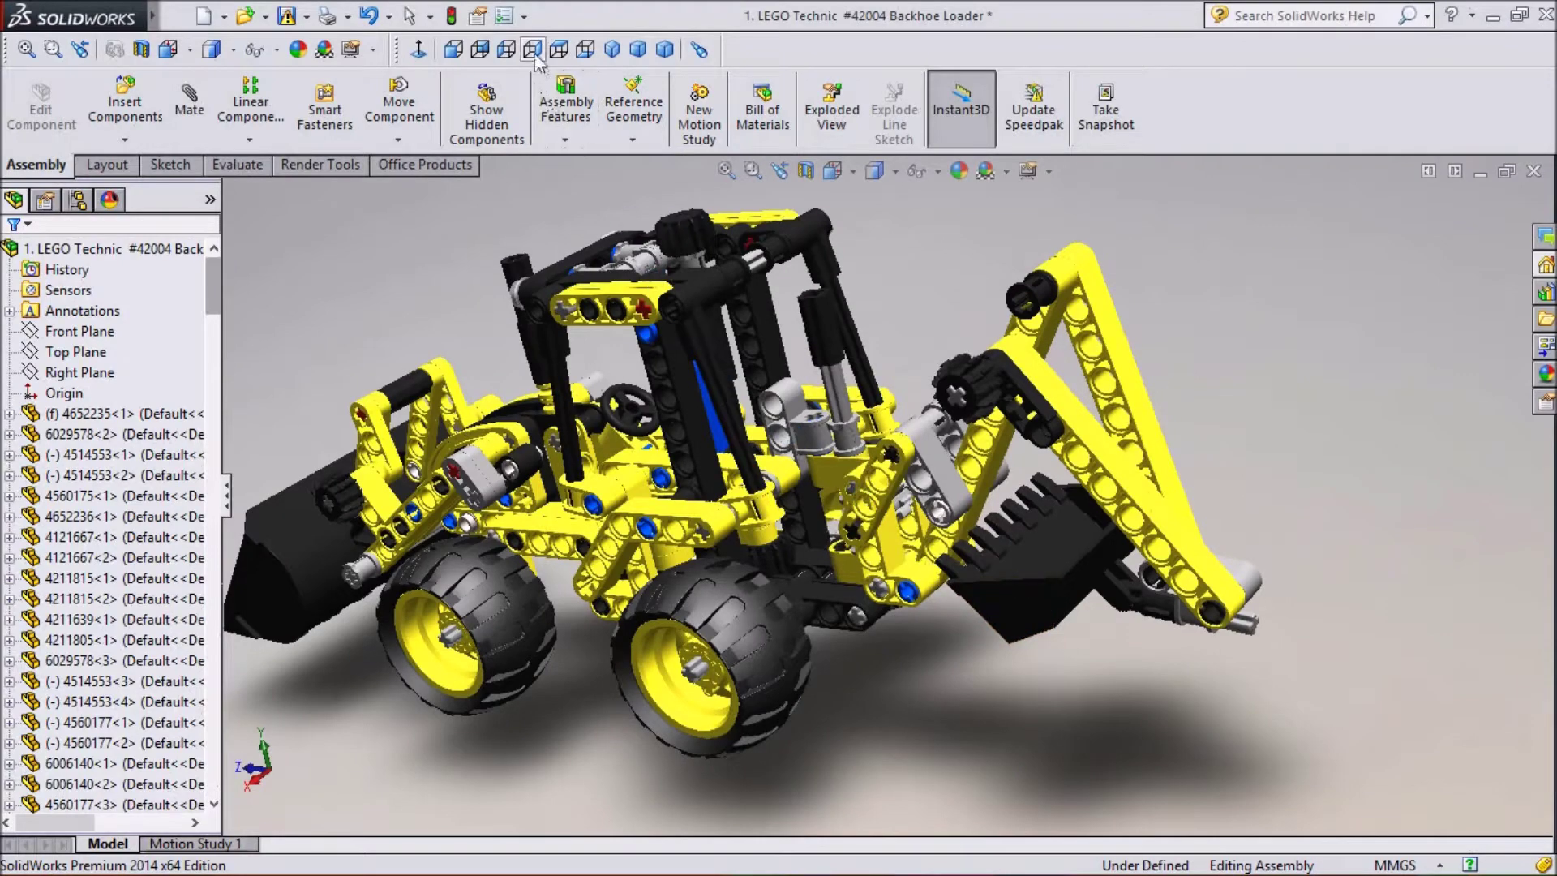
- Return to the Right view and examine the front loader arm, its black gear and the bucket joints up close
left_click(532, 49)
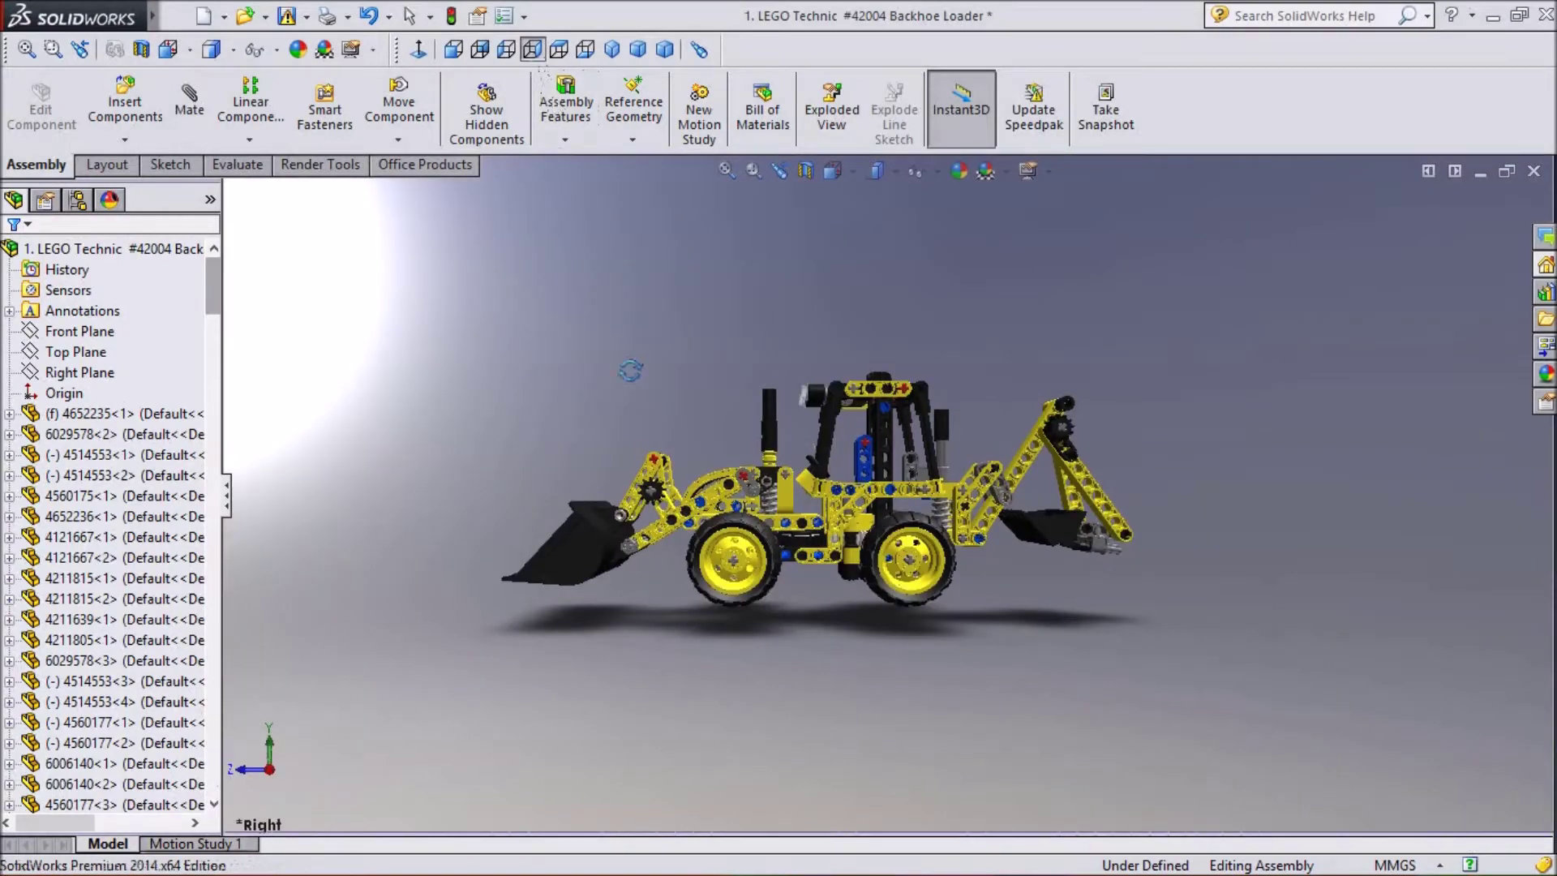
scroll(626, 519, "down", 6)
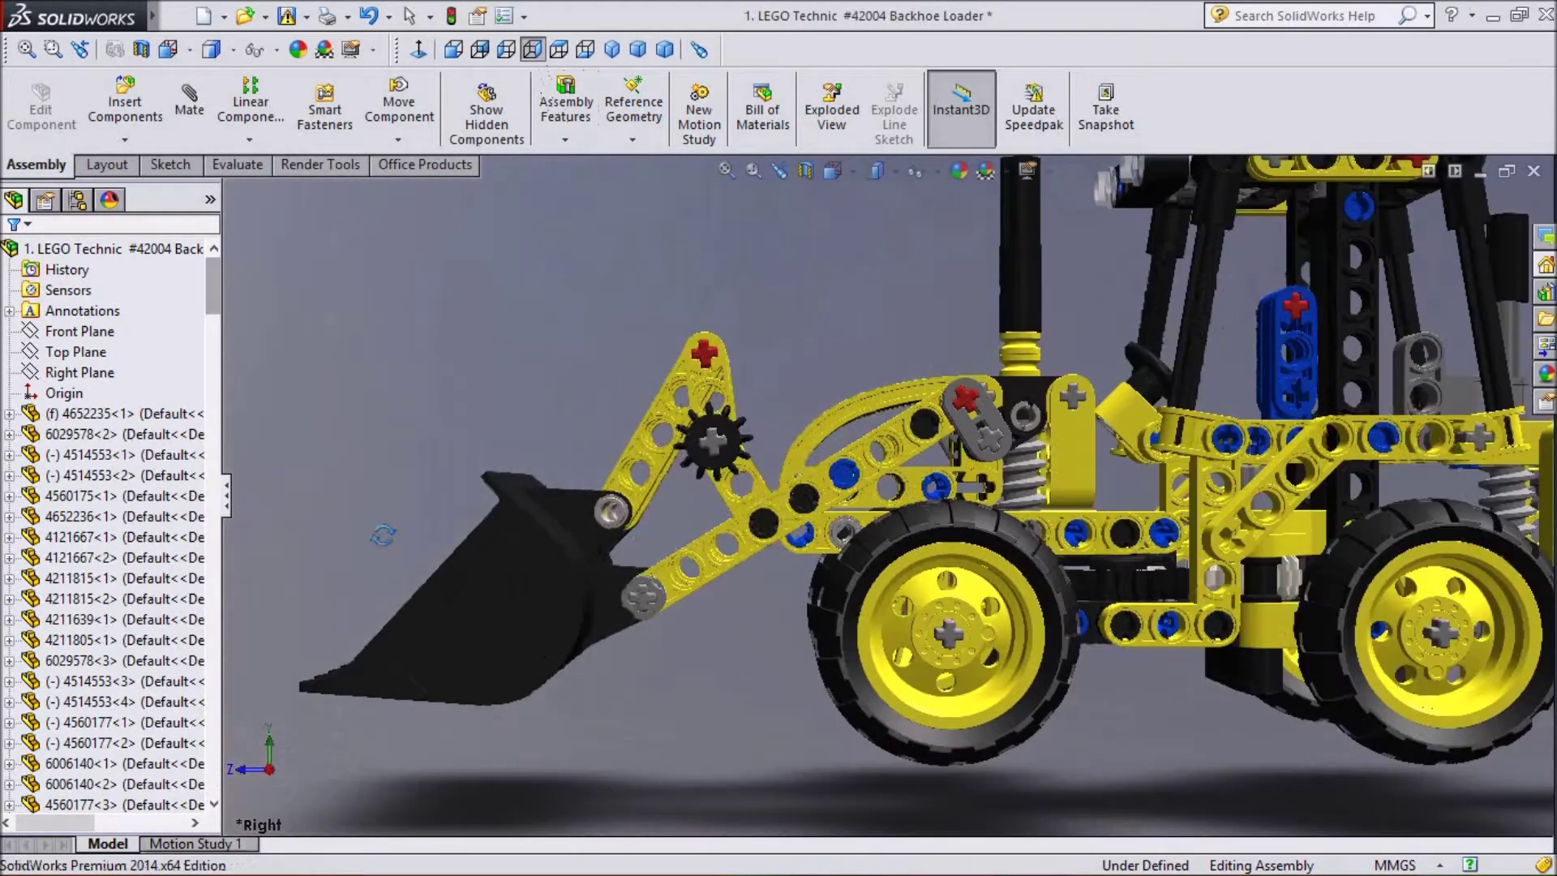
scroll(710, 612, "down", 2)
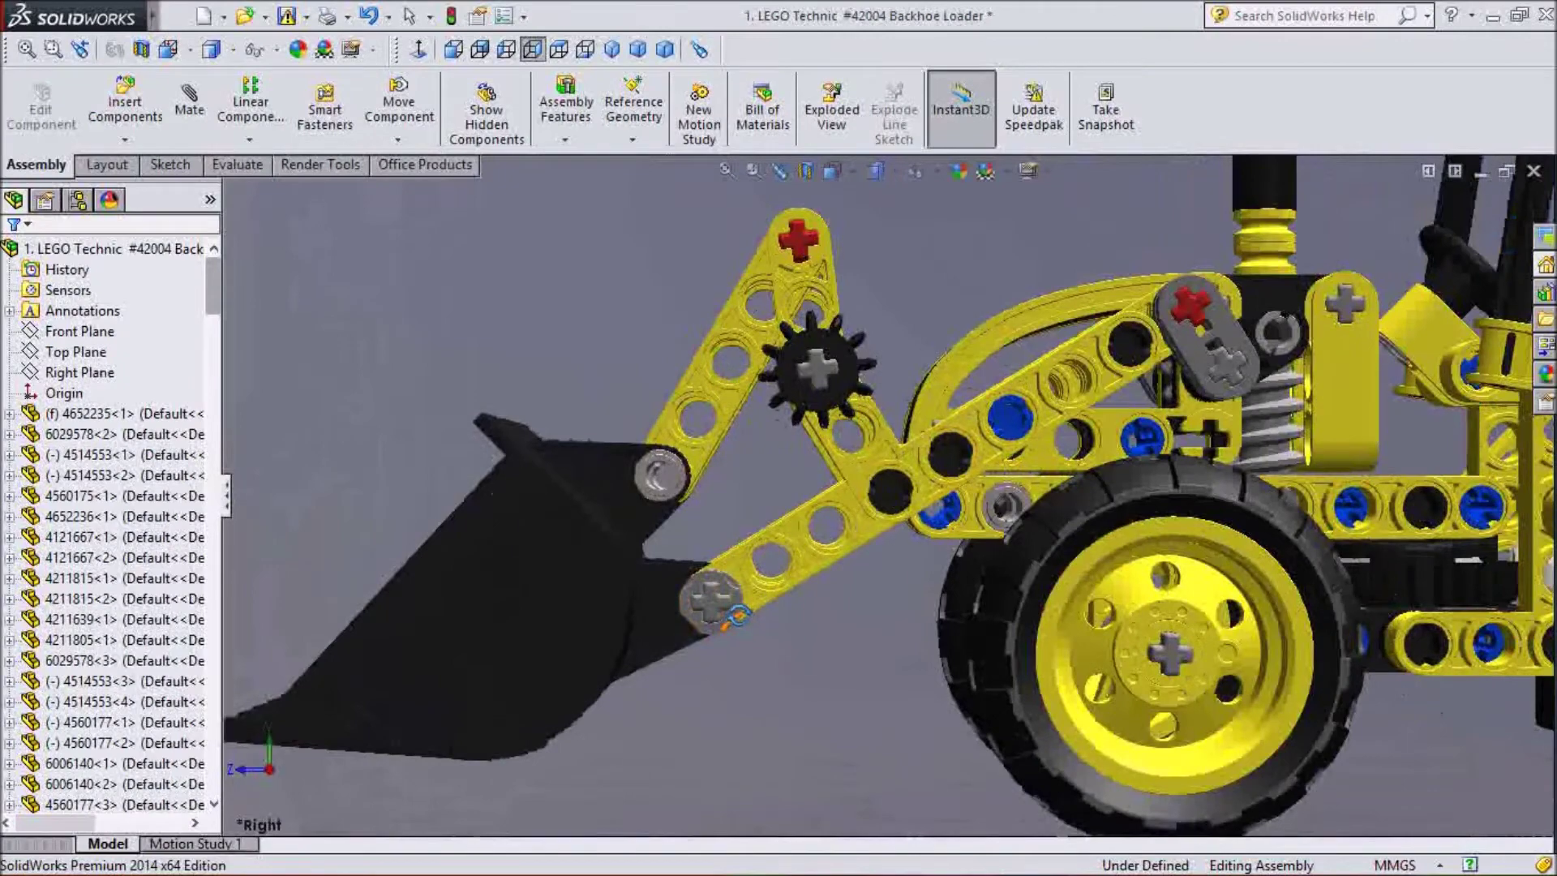
scroll(735, 616, "down", 1)
scroll(776, 667, "down", 2)
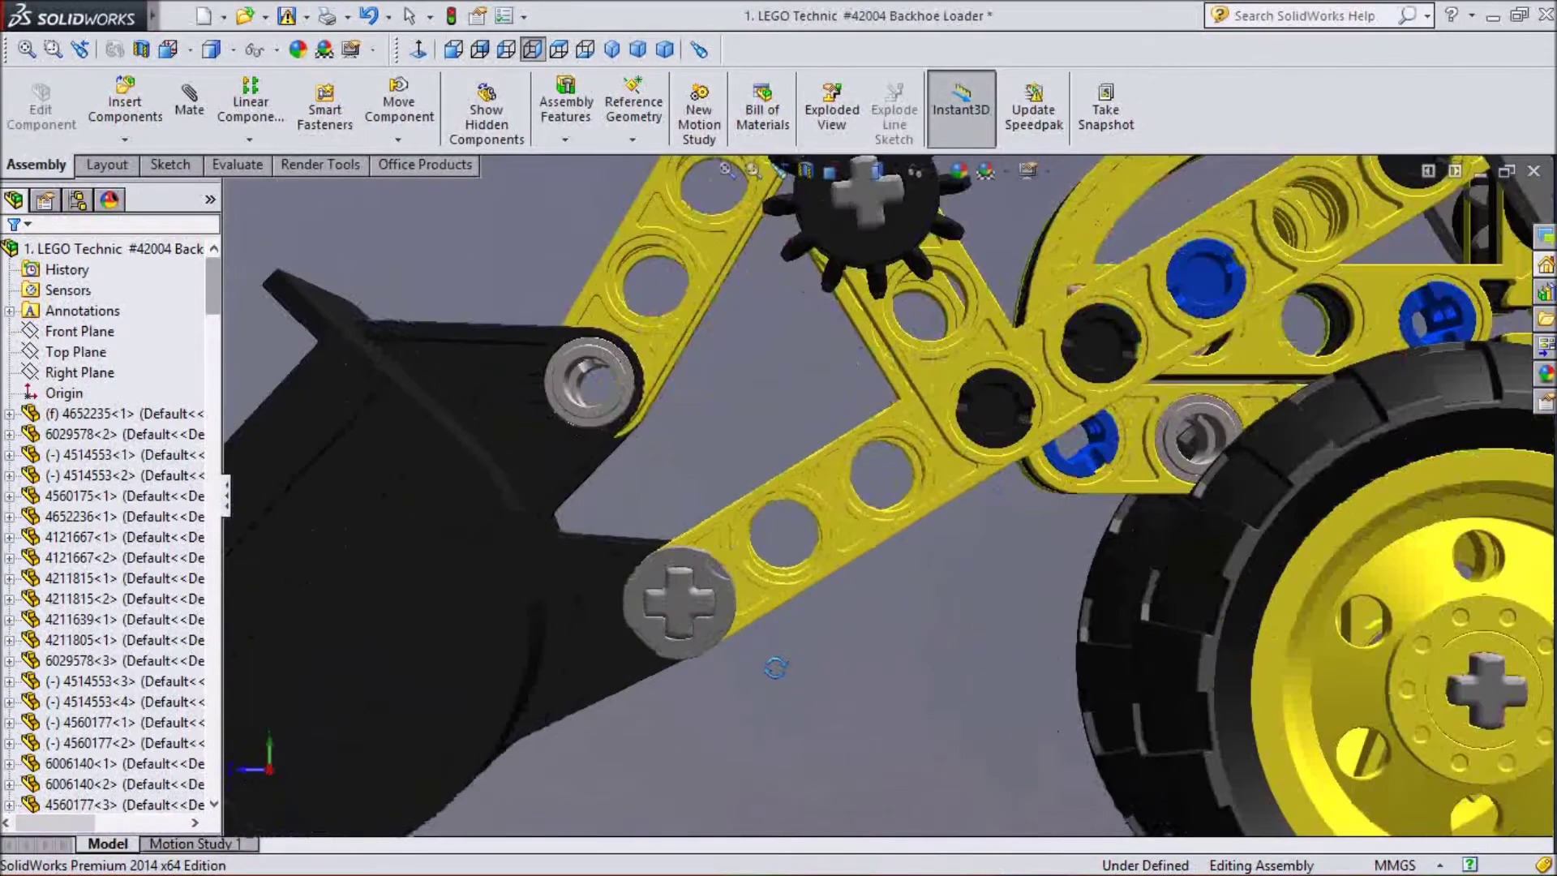
scroll(592, 599, "down", 1)
scroll(592, 599, "up", 1)
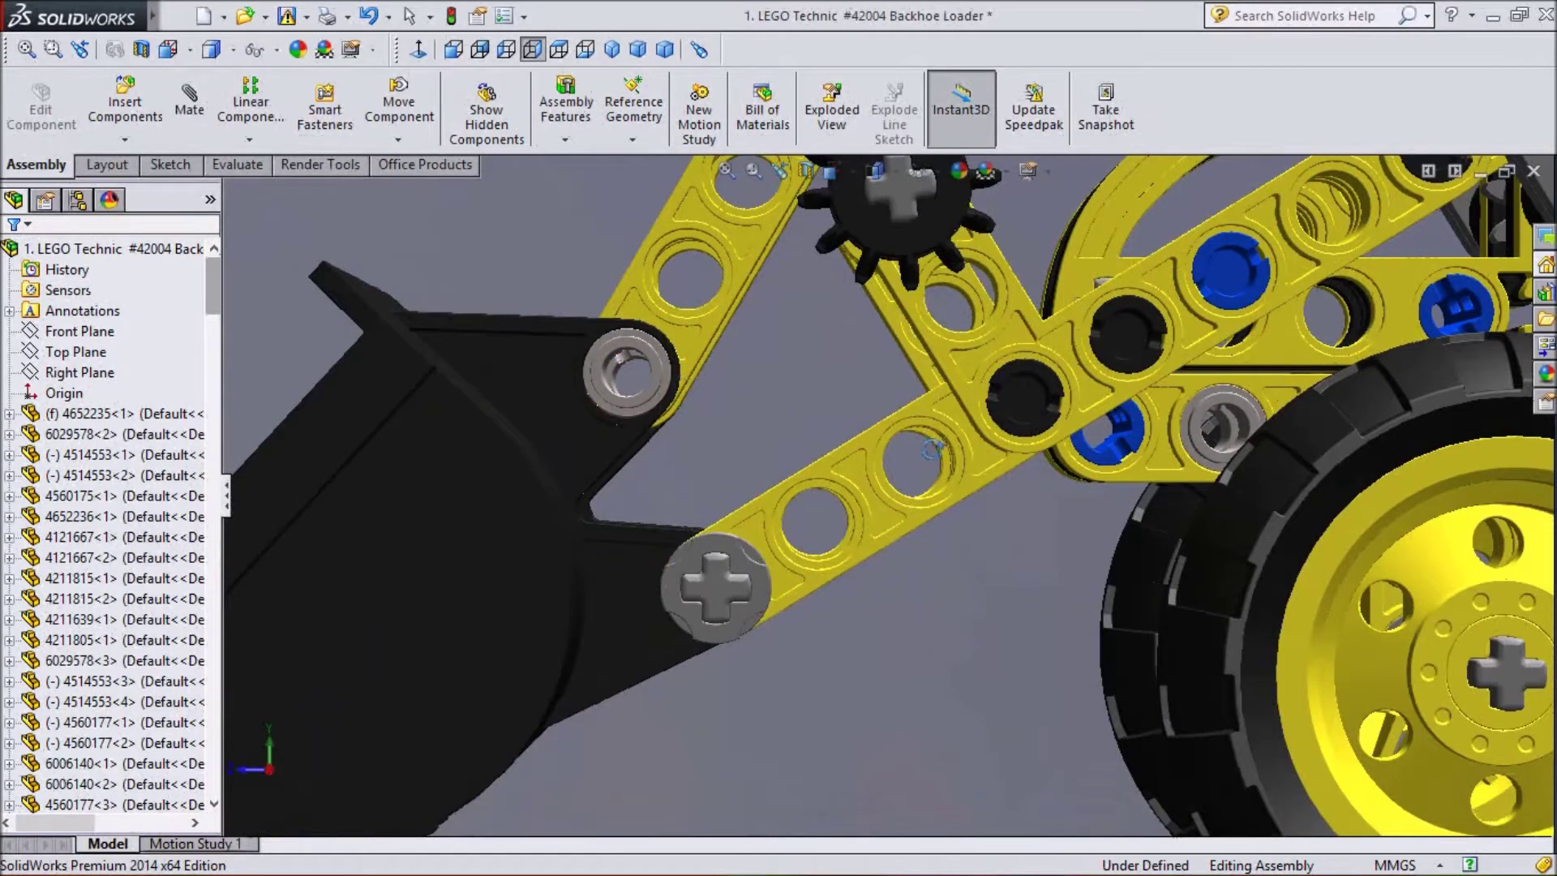
- Pan across the enlarged front loader arm with the Pan tool, from the black gear to the whole front bucket
right_click(924, 694)
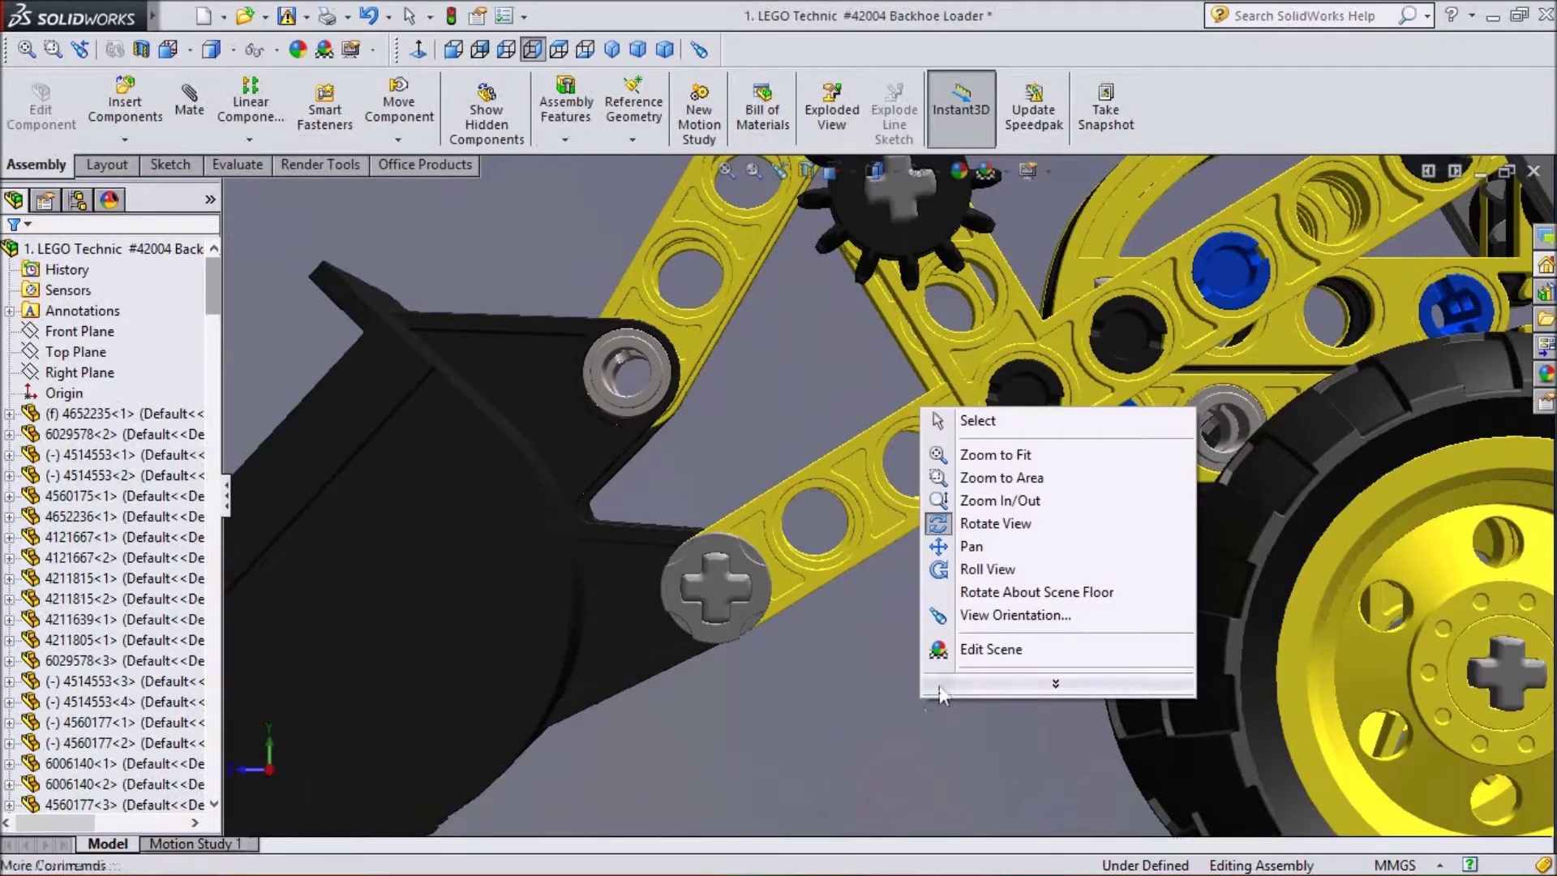
left_click(961, 552)
left_click_drag(1070, 538, 1029, 755)
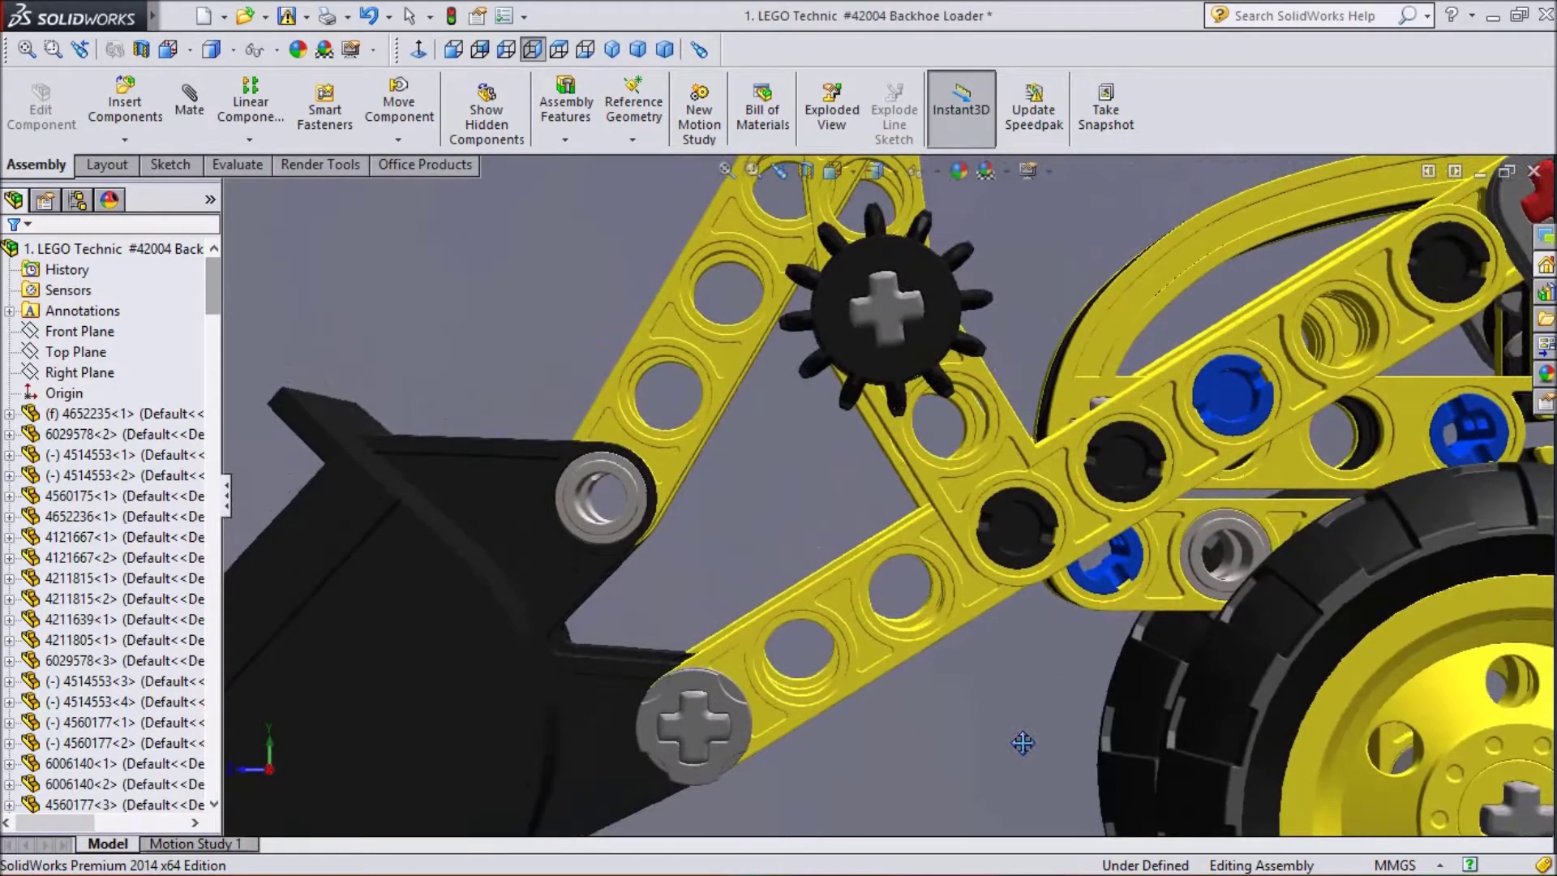
left_click_drag(857, 471, 1109, 466)
left_click_drag(760, 731, 1070, 427)
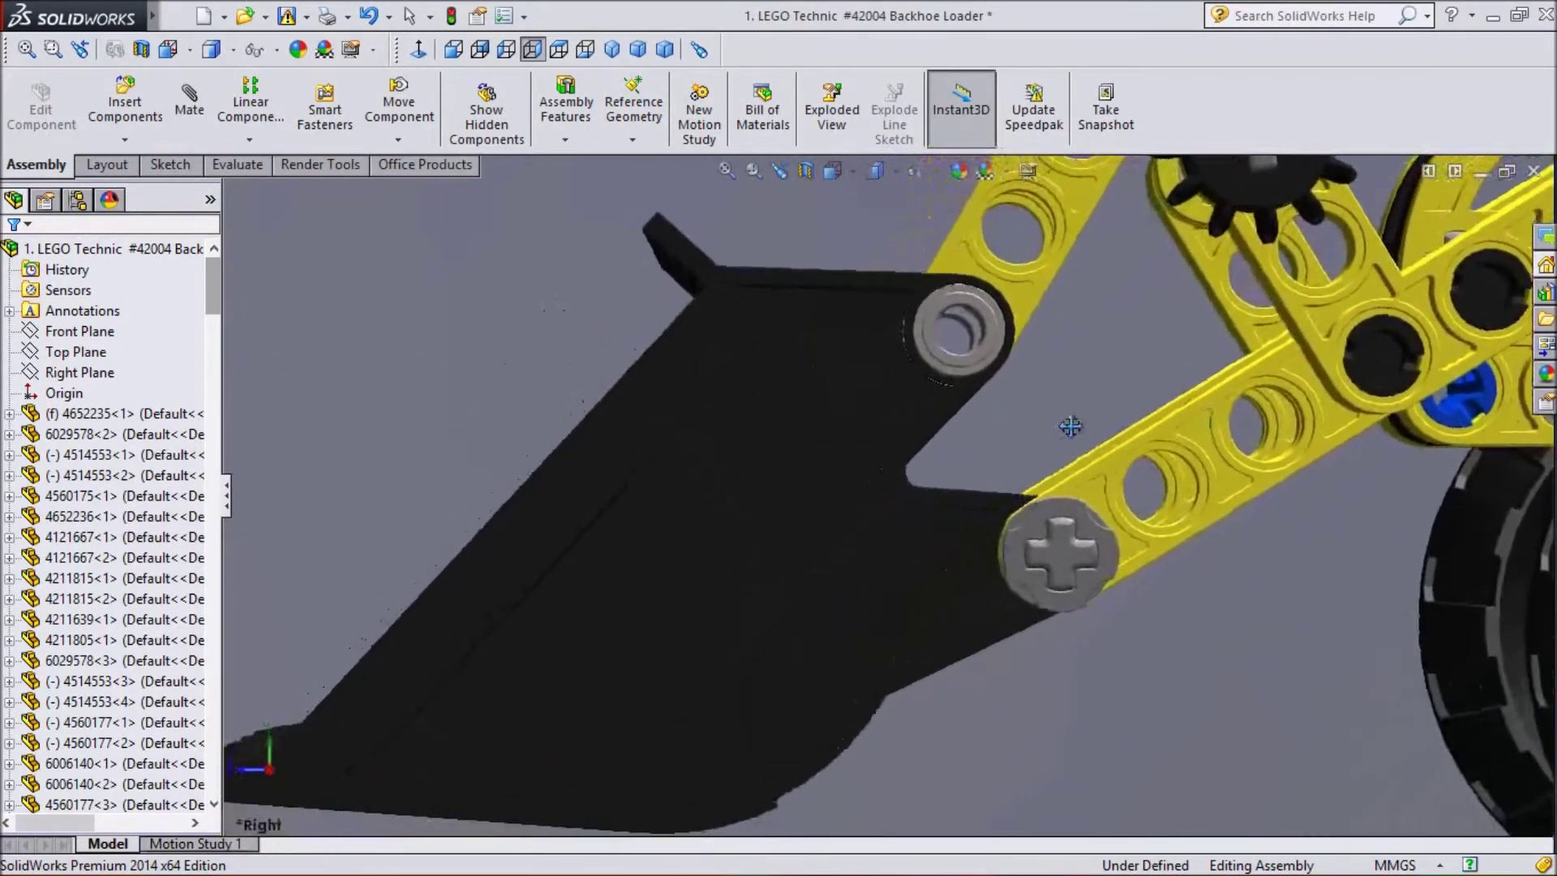
- Rotate the enlarged front bucket to examine its open front and teeth, and center it with the Pan tool
left_click_drag(852, 706, 1083, 645)
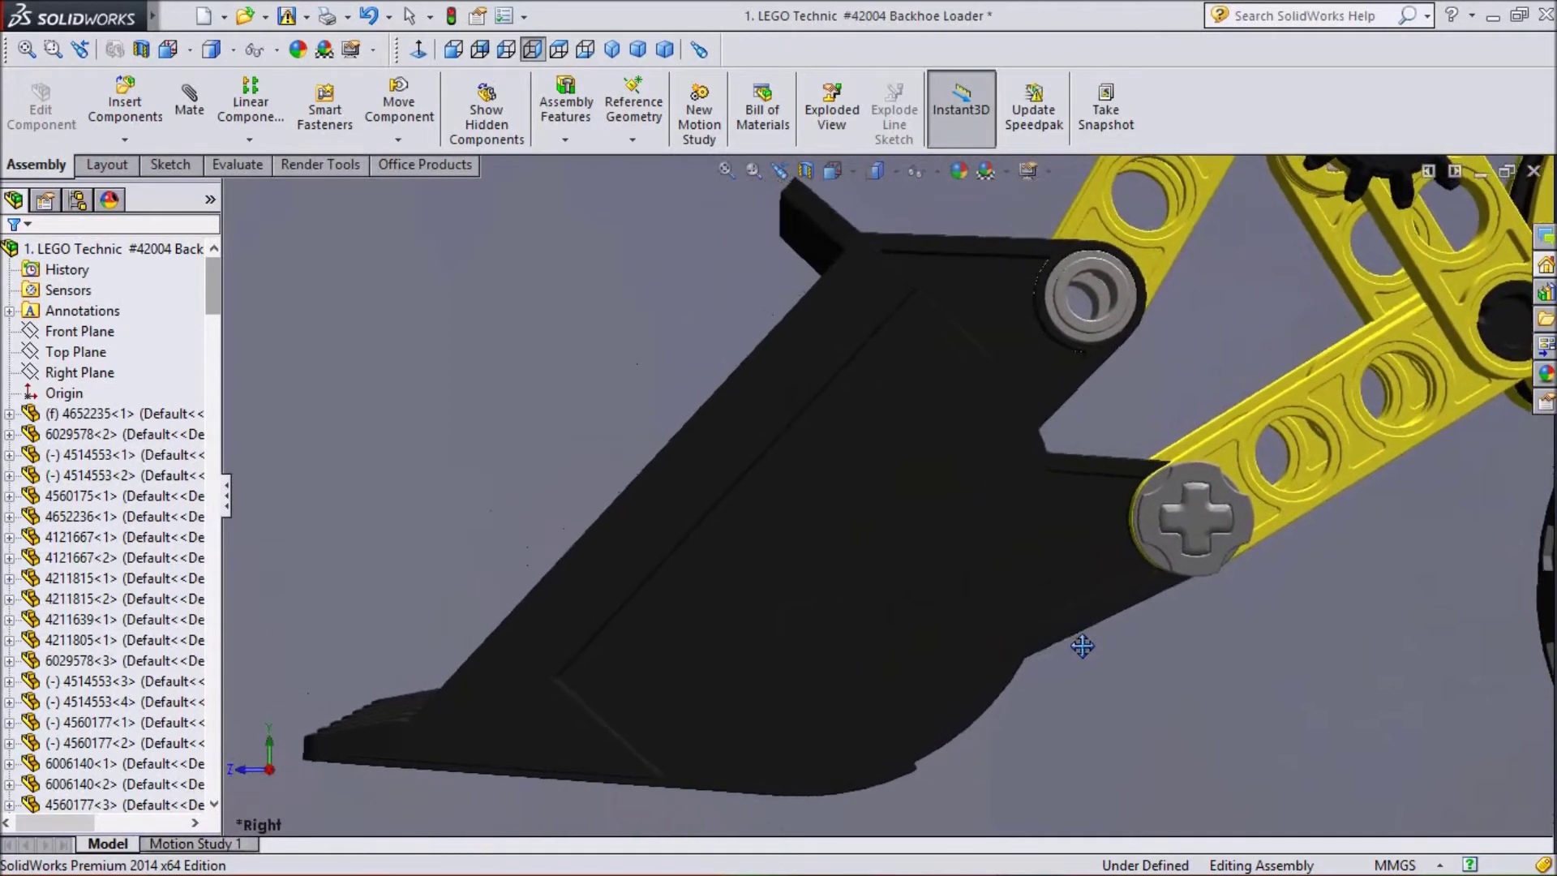
right_click(1238, 743)
left_click(1269, 565)
left_click_drag(1115, 731, 1175, 772)
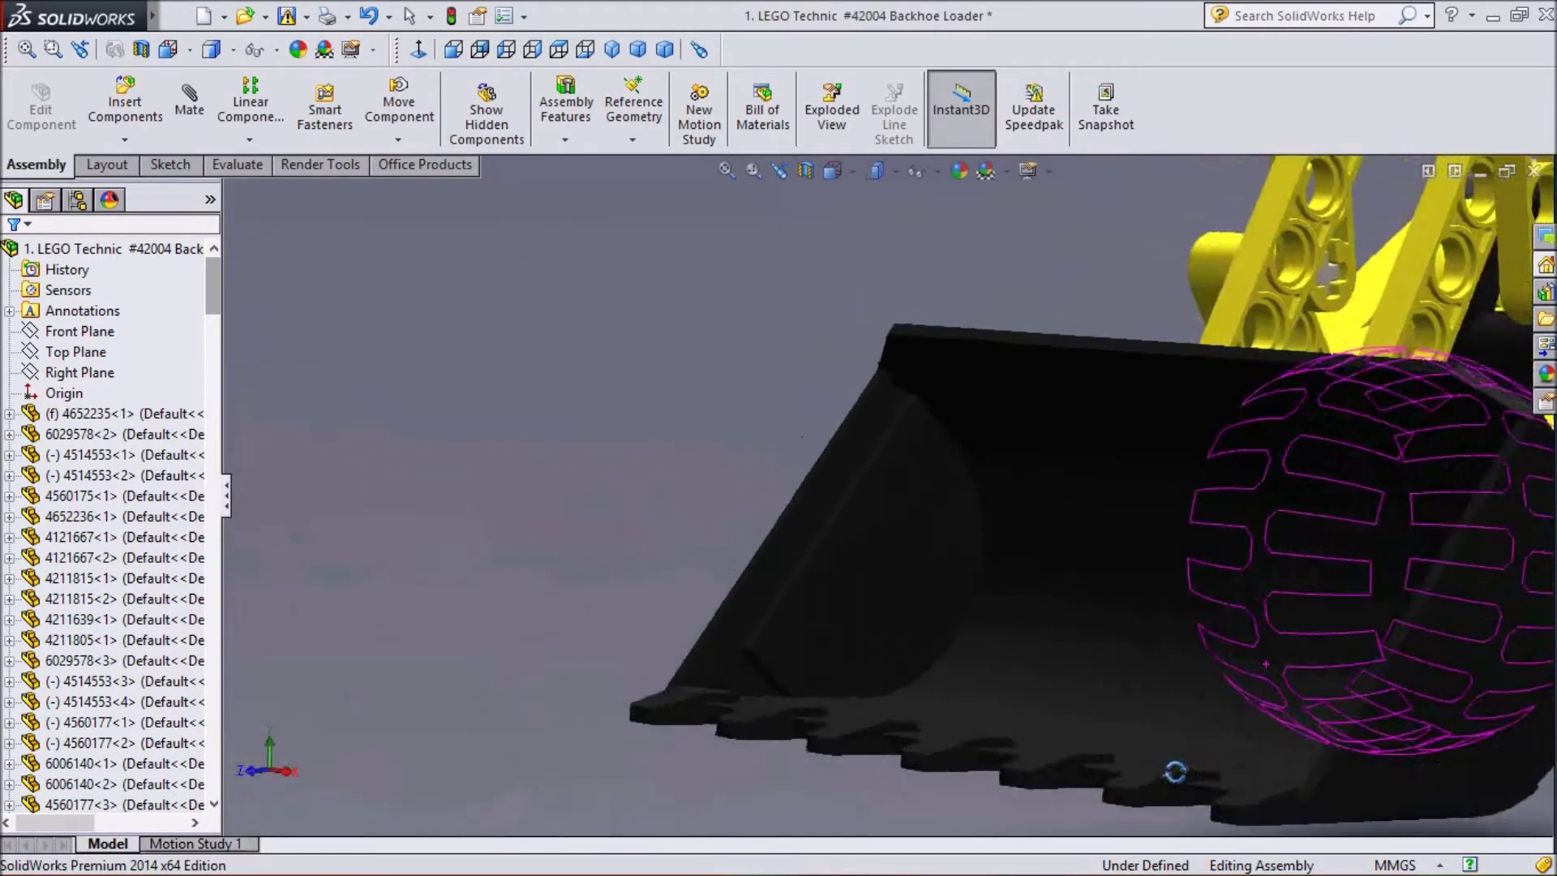
right_click(498, 377)
left_click(543, 504)
left_click_drag(1049, 523, 681, 450)
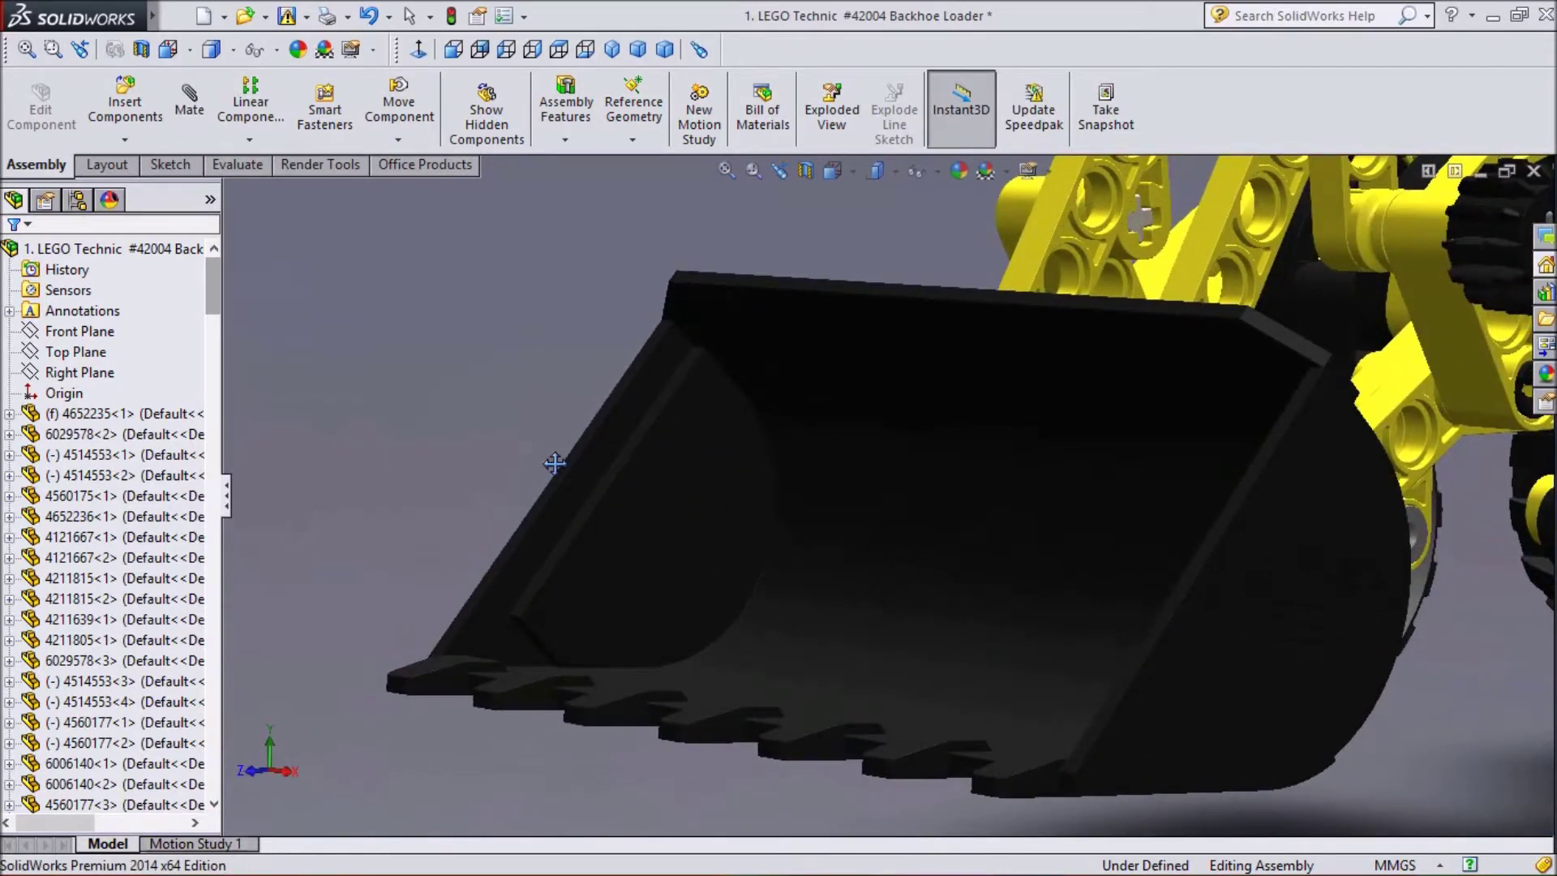
- Turn the front bucket slightly with Rotate View and zoom out to view the whole loader from its front corner
right_click(316, 347)
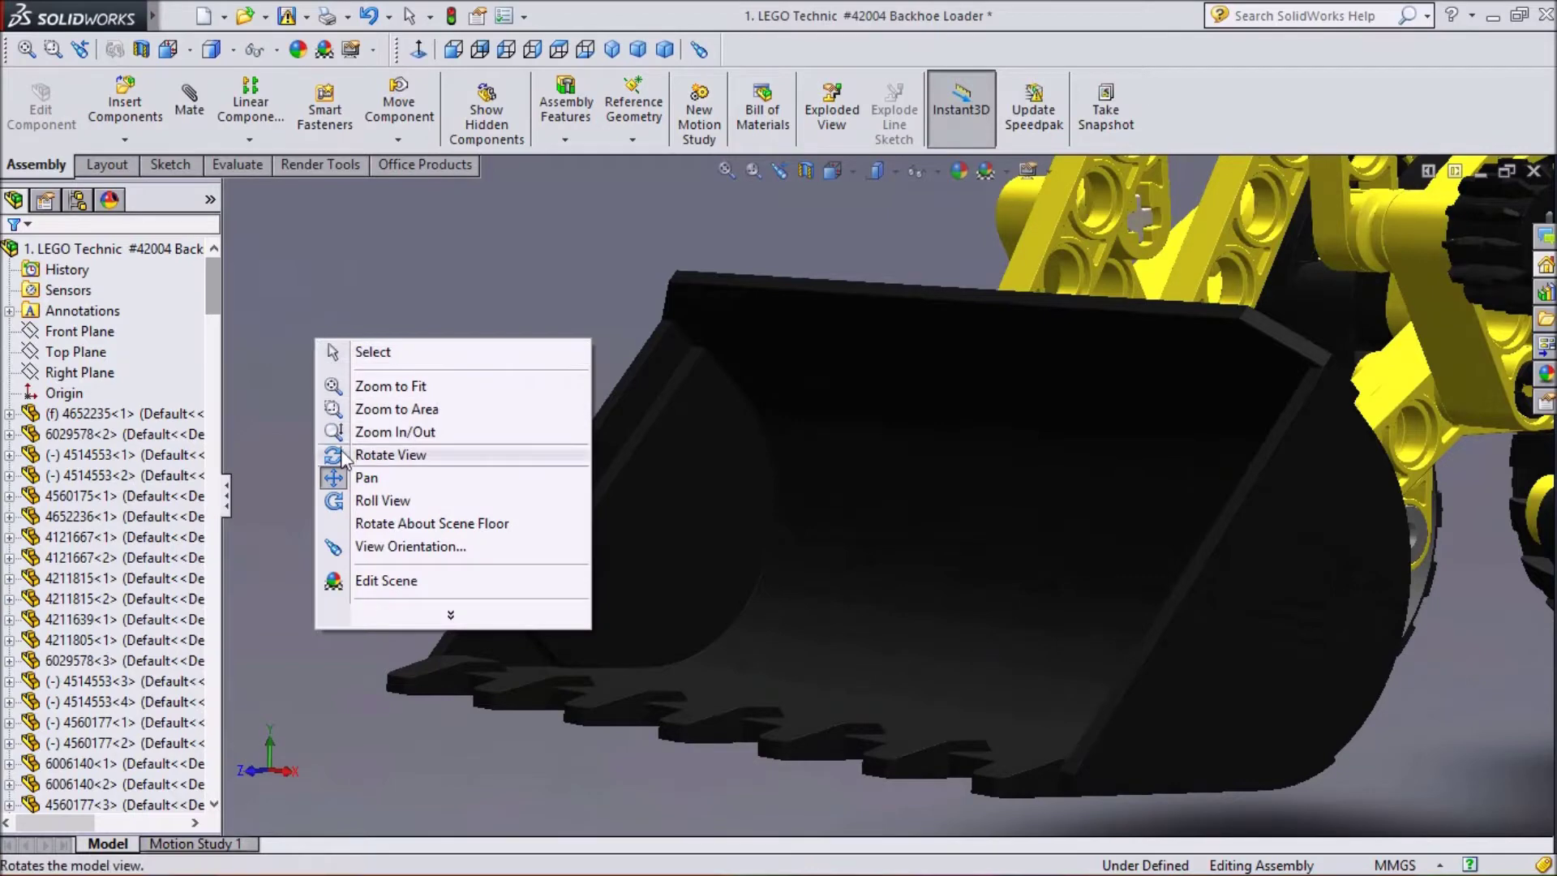
left_click(365, 455)
left_click_drag(324, 471, 317, 471)
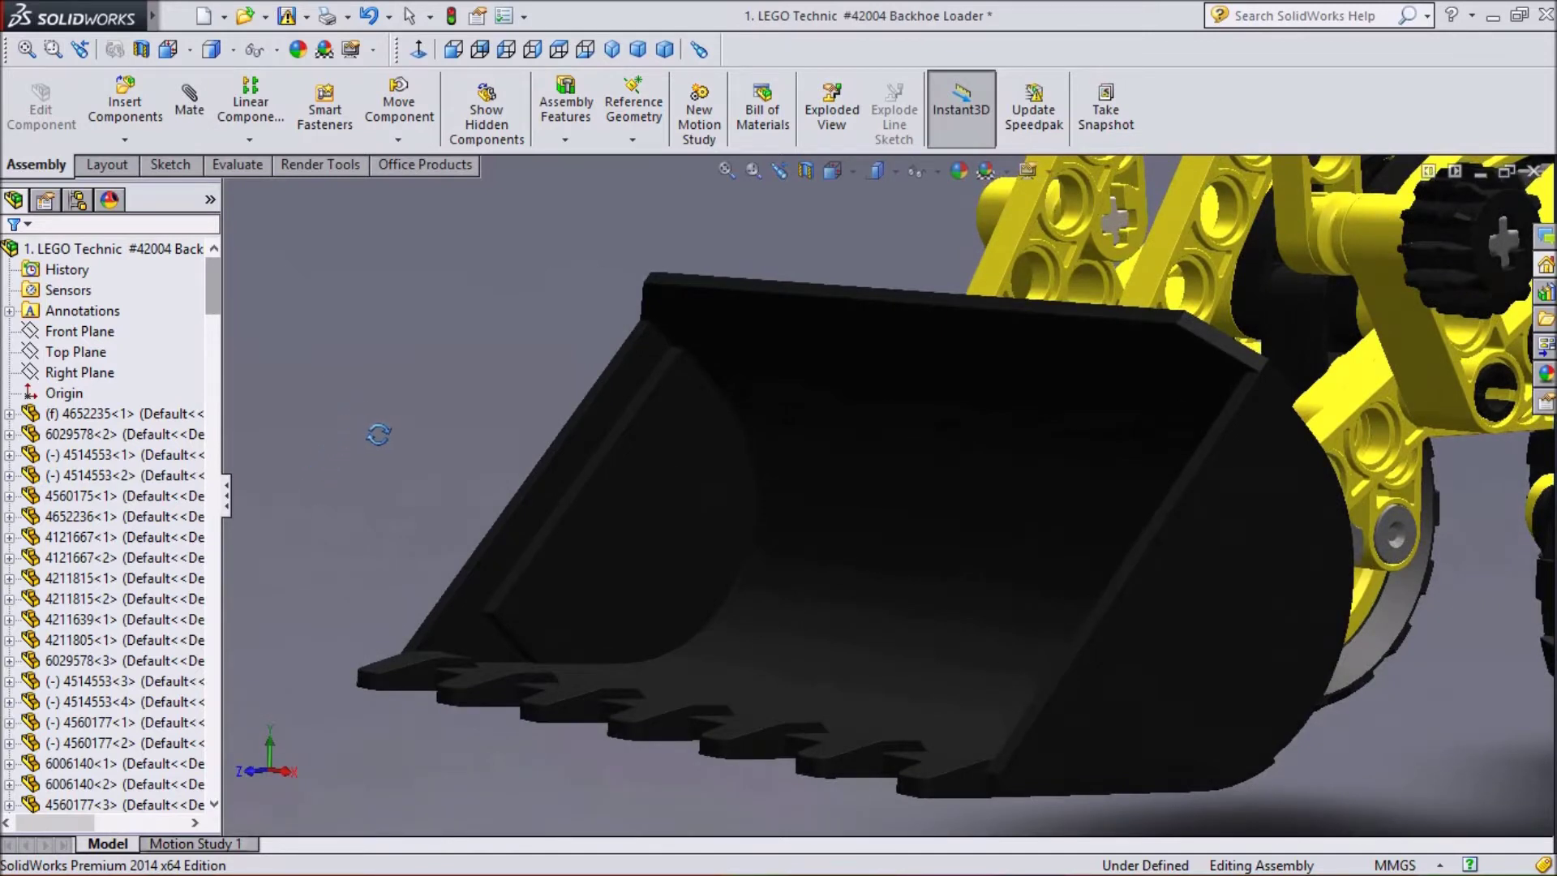
left_click_drag(375, 377, 373, 384)
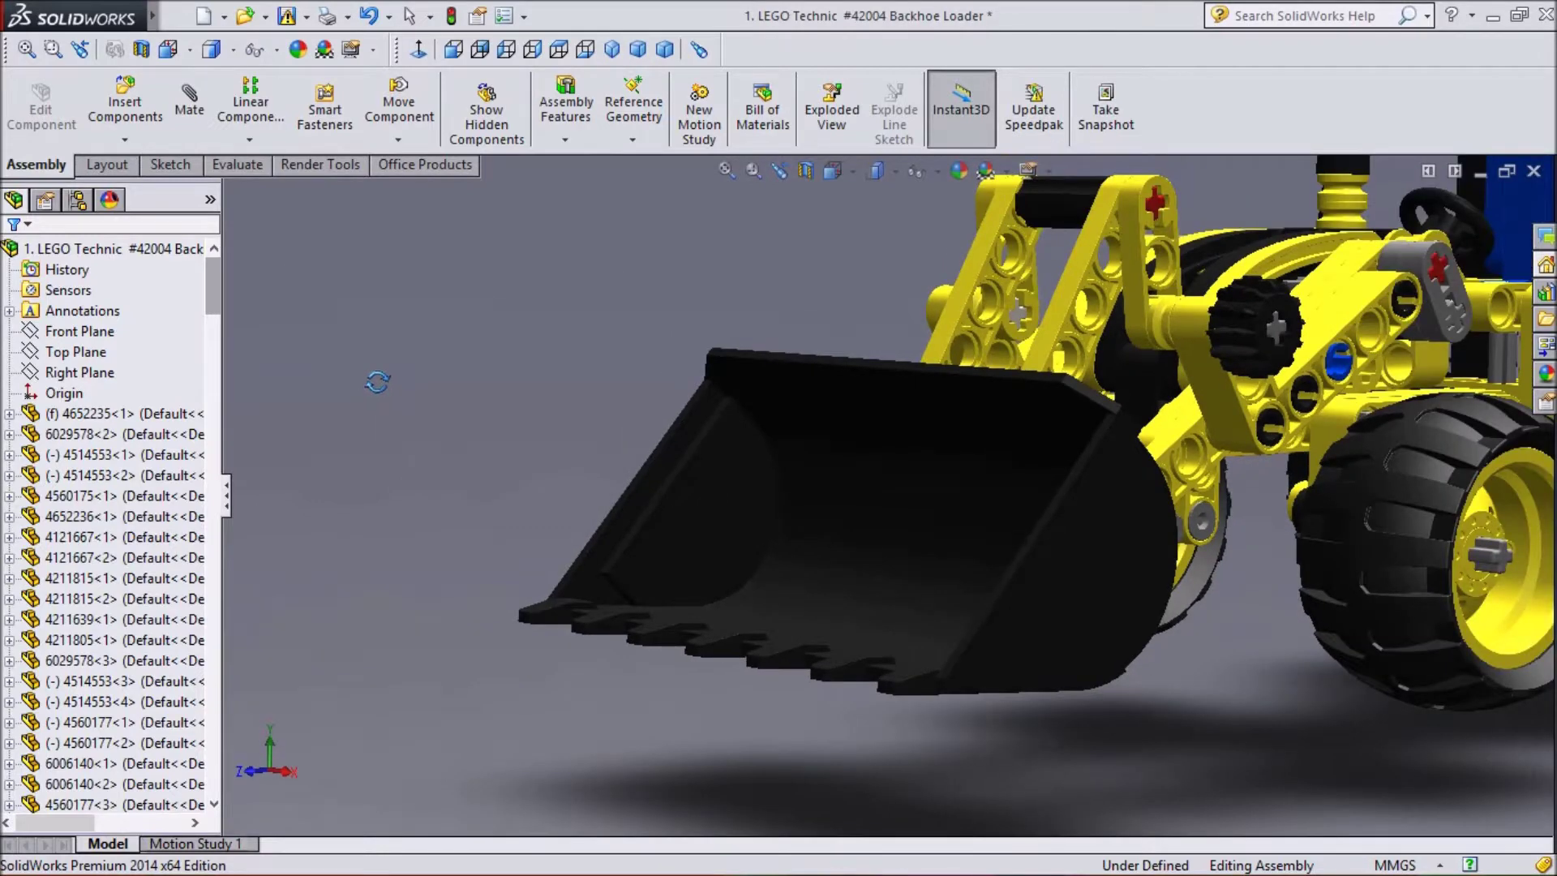
scroll(378, 382, "up", 3)
scroll(485, 403, "up", 1)
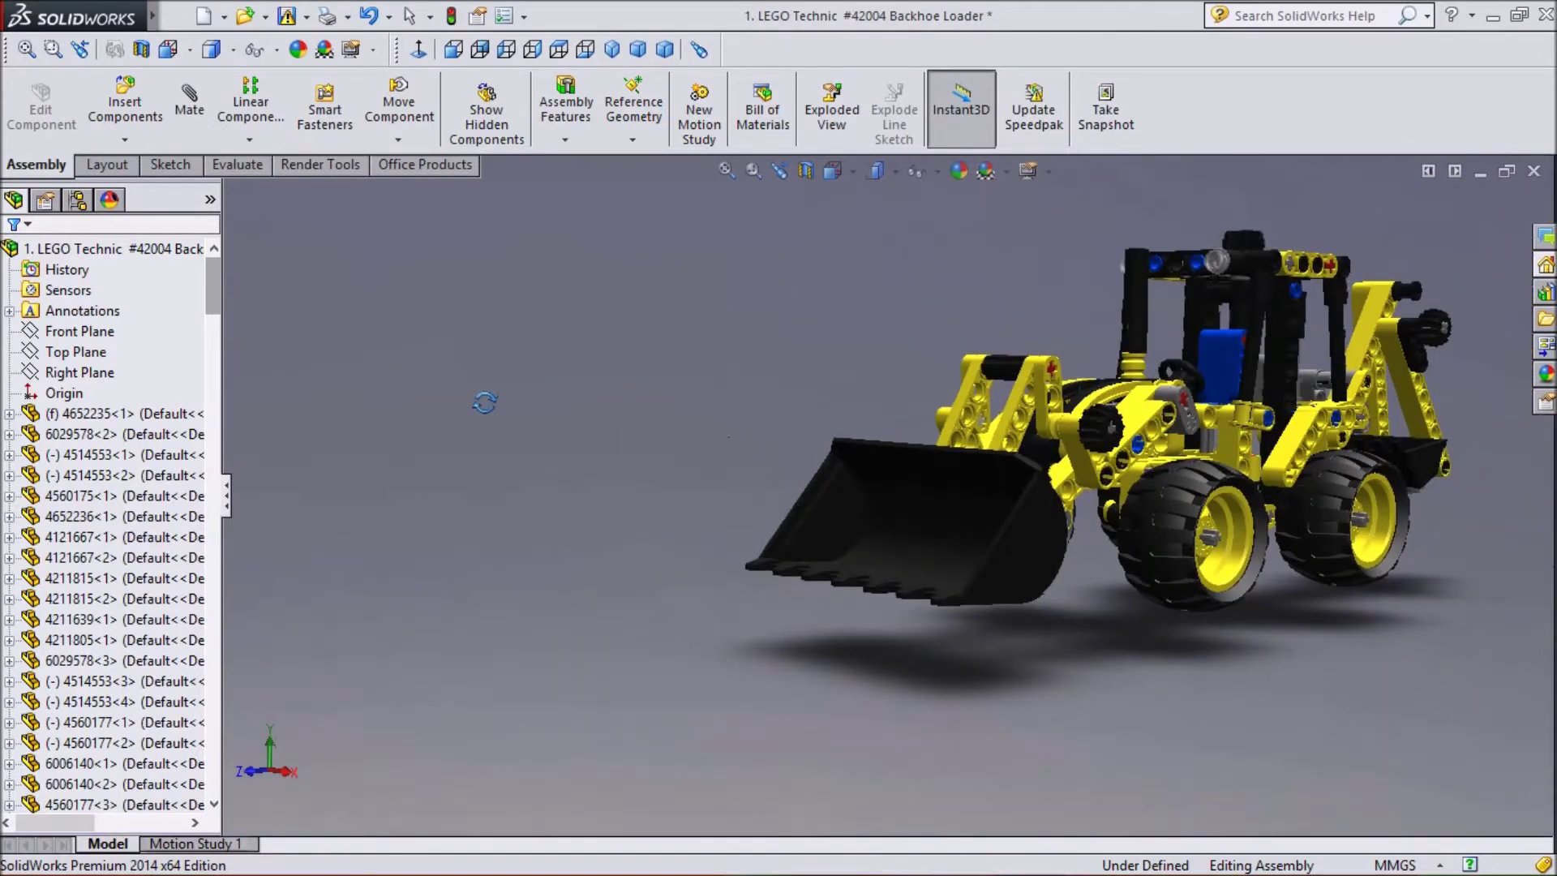
scroll(484, 403, "up", 2)
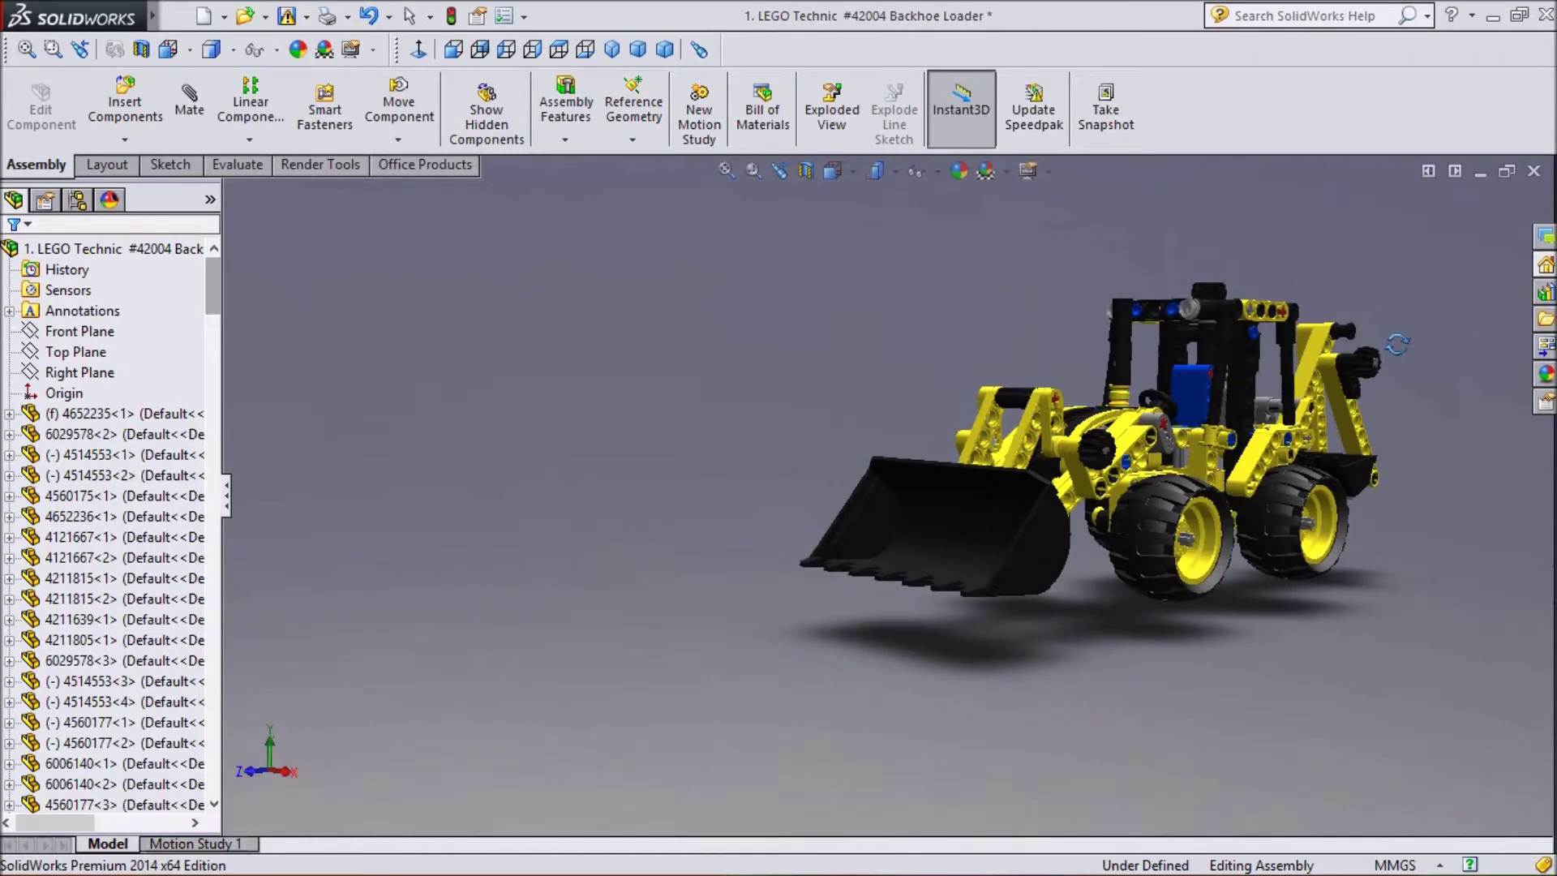
scroll(1510, 448, "down", 3)
scroll(818, 487, "up", 2)
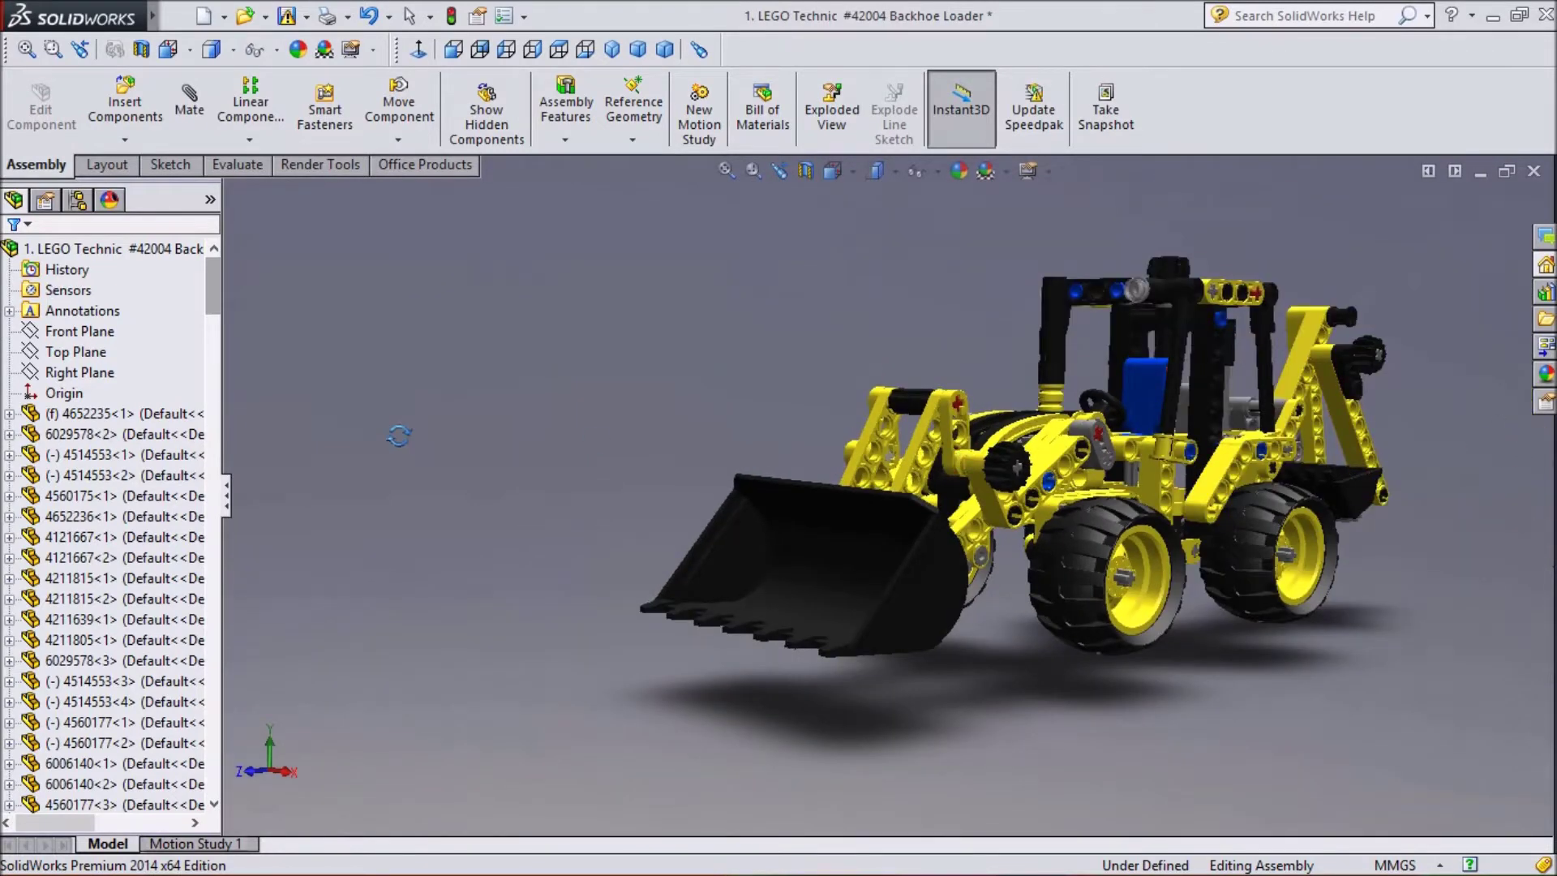
- Center the loader with the Pan tool and examine the front loader arm, its black gear and the front wheel up close
right_click(350, 420)
left_click(423, 566)
left_click_drag(998, 435, 651, 501)
scroll(643, 516, "down", 1)
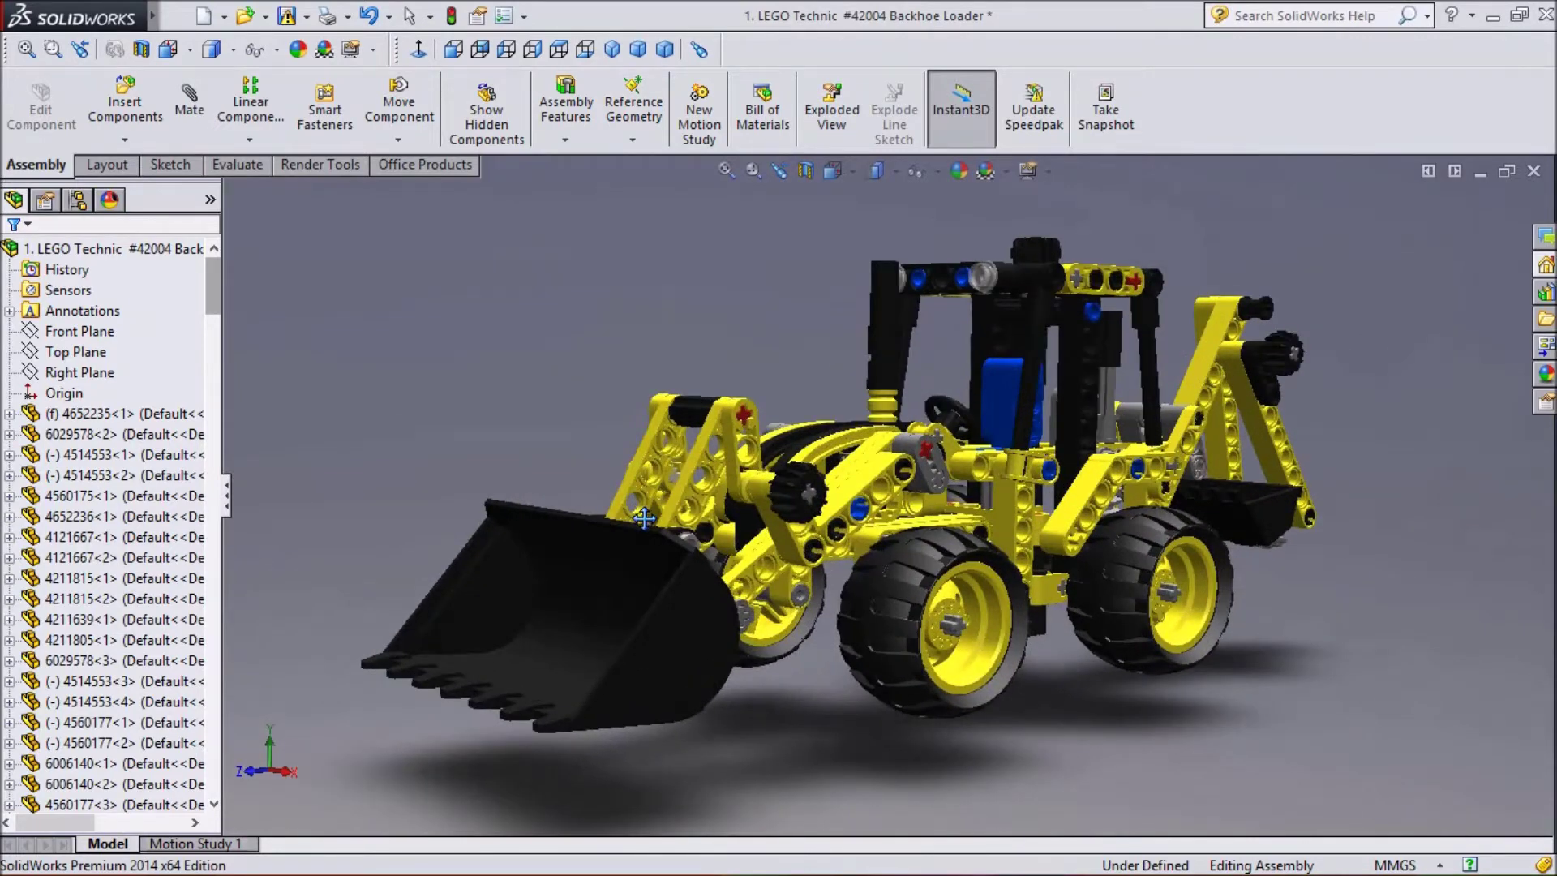
scroll(644, 517, "down", 1)
scroll(976, 480, "down", 1)
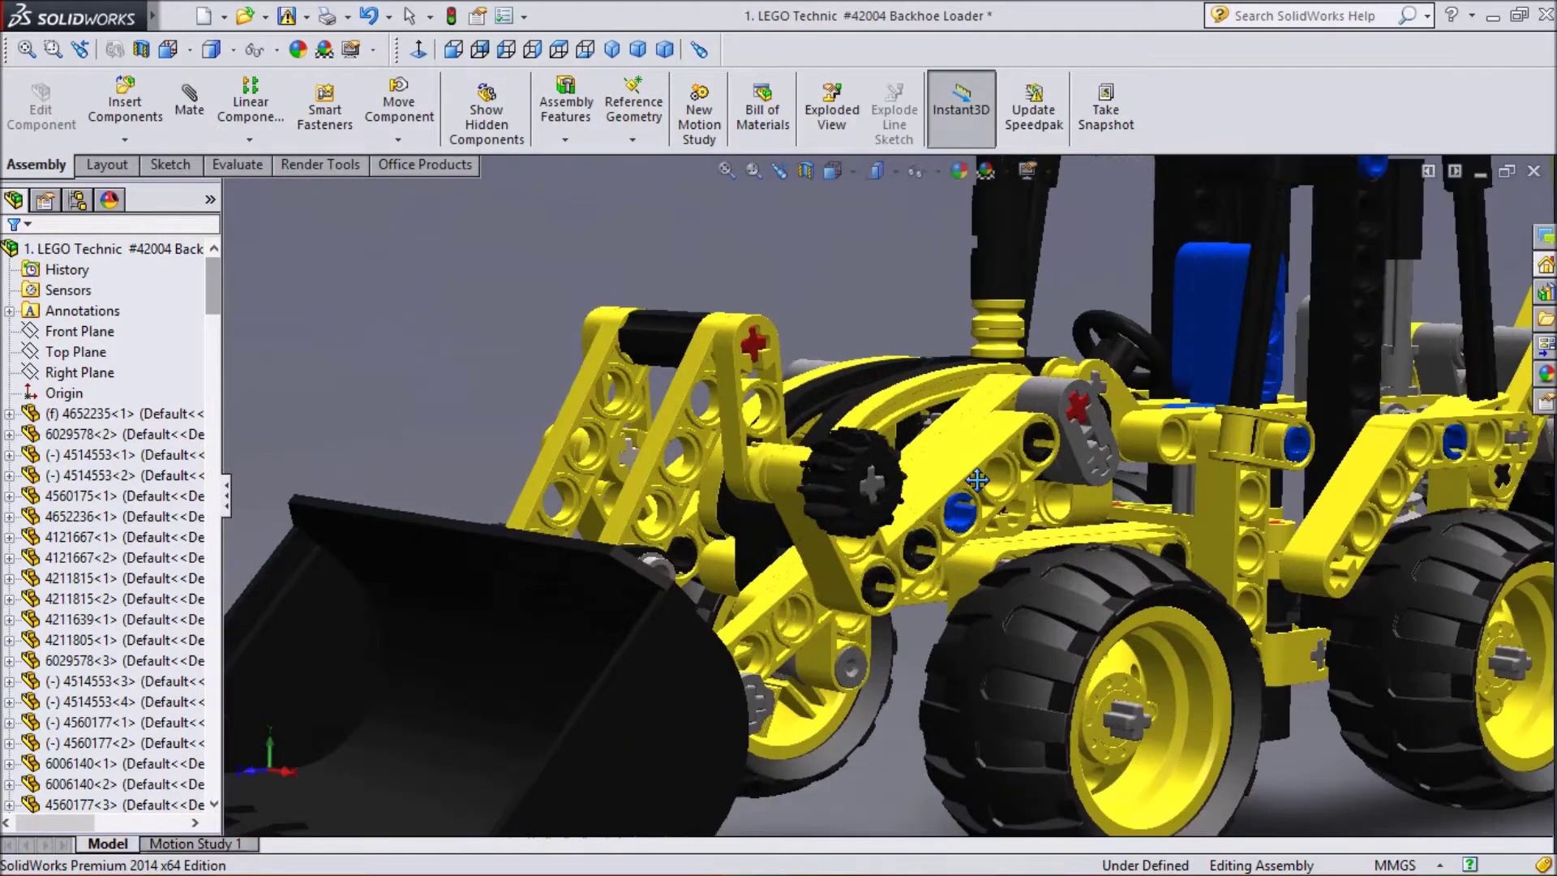
scroll(976, 480, "down", 1)
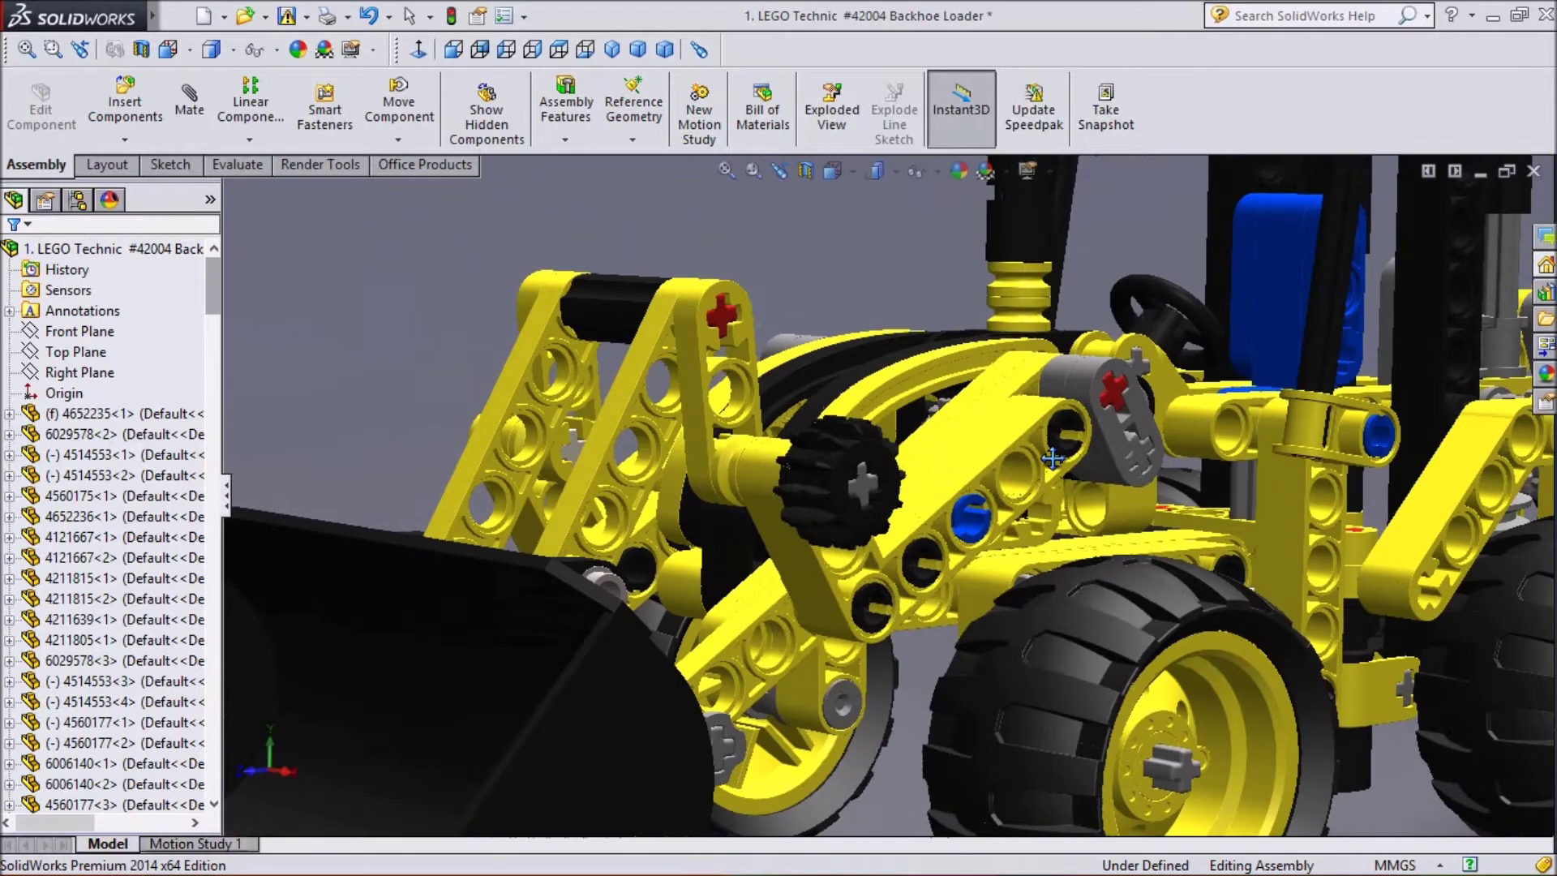
- Pan from the front loader arm up to the cab and examine its roof lights, steering wheel and blue seat
left_click_drag(1052, 458, 784, 634)
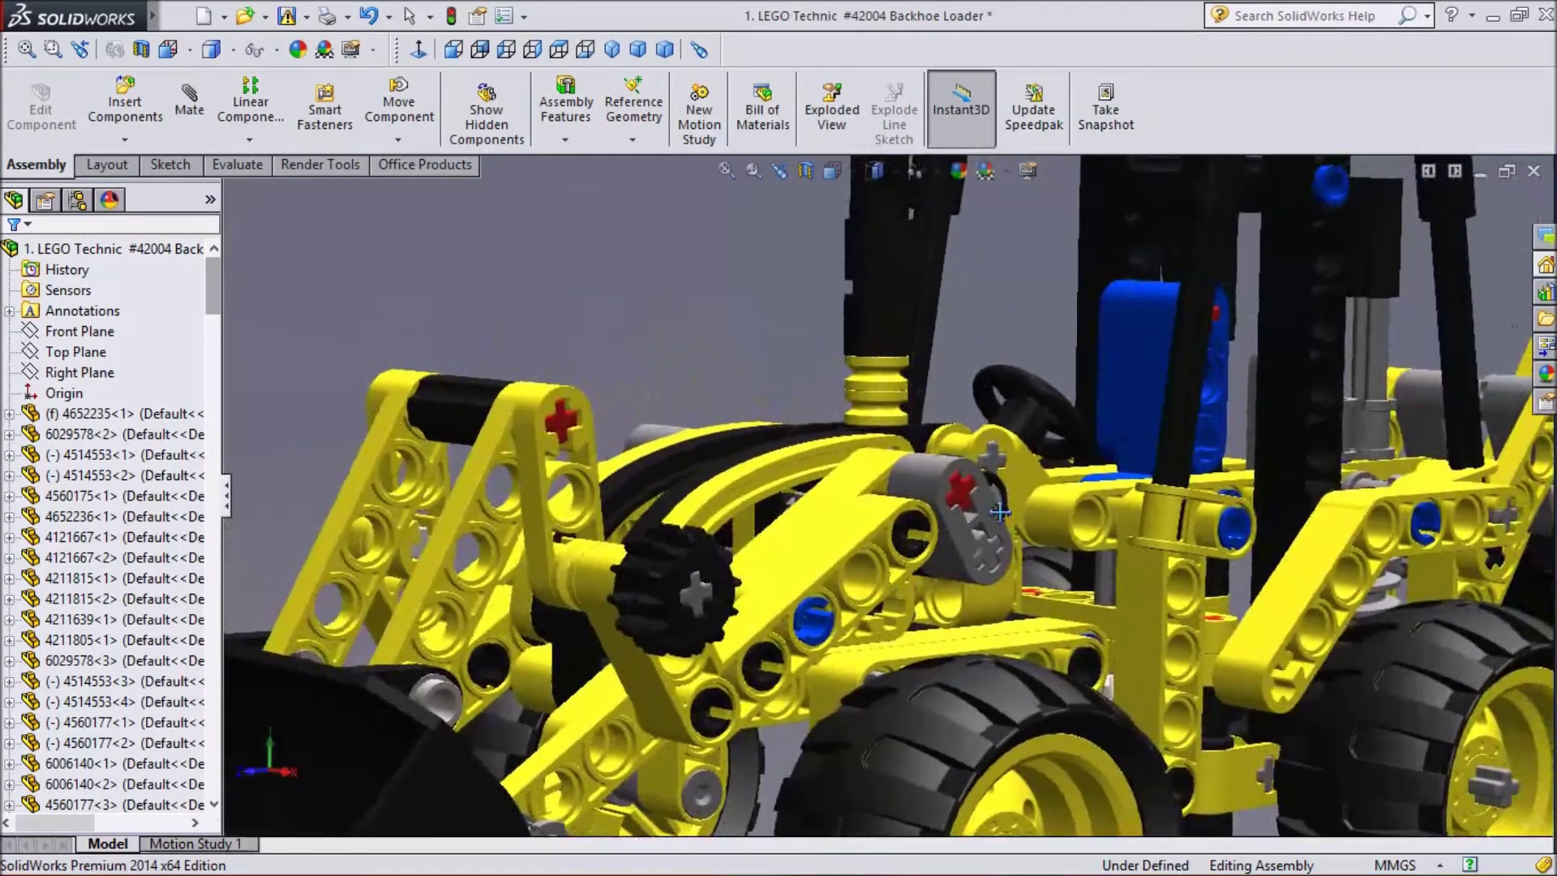
left_click_drag(1018, 460, 1024, 647)
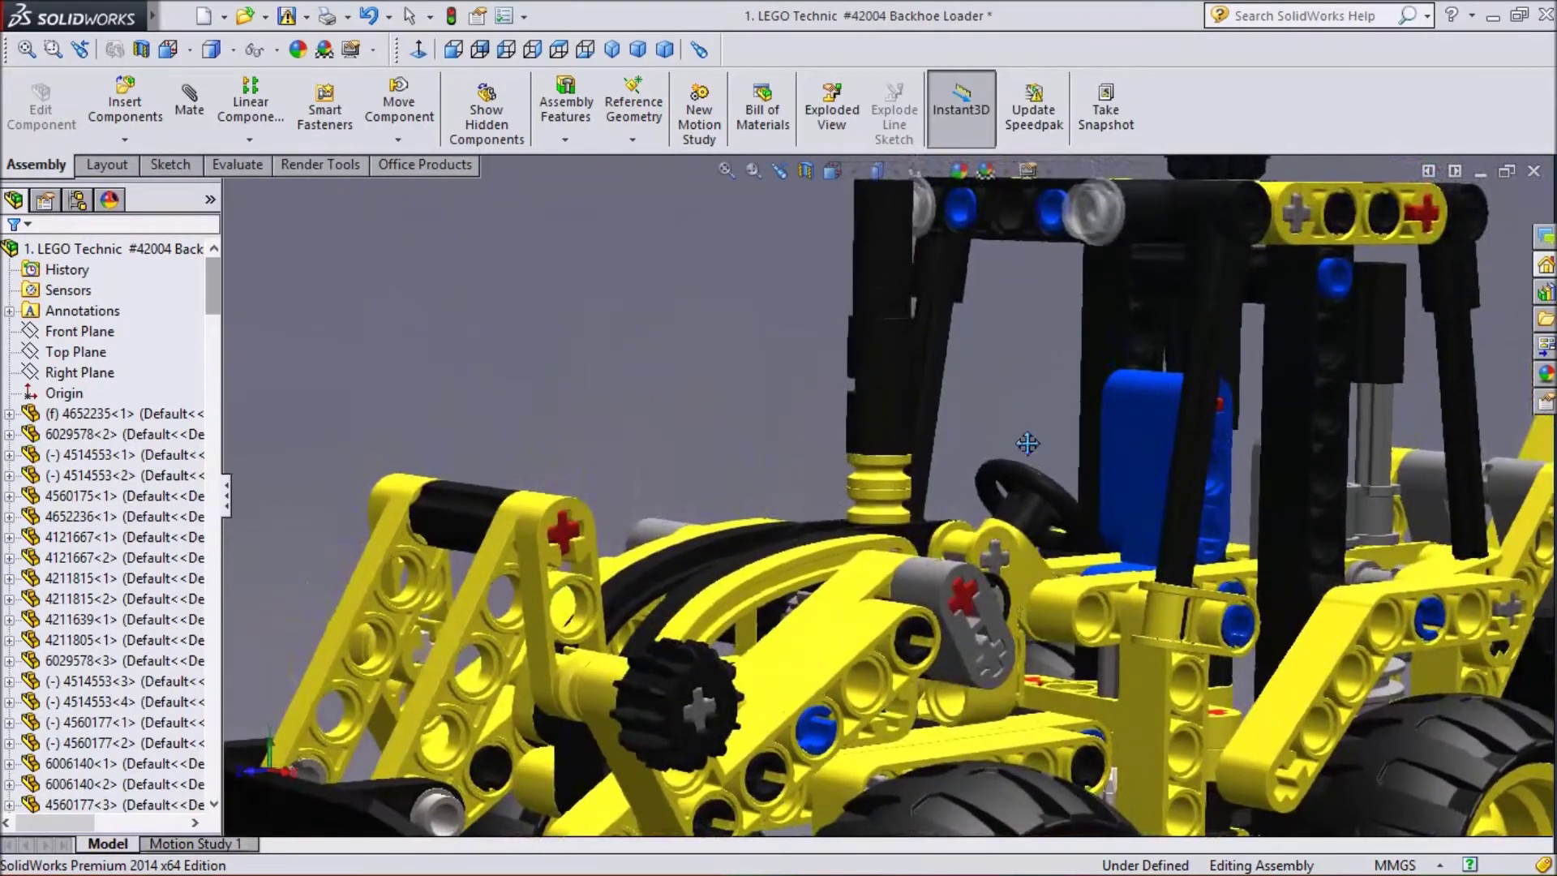
scroll(1037, 366, "up", 6)
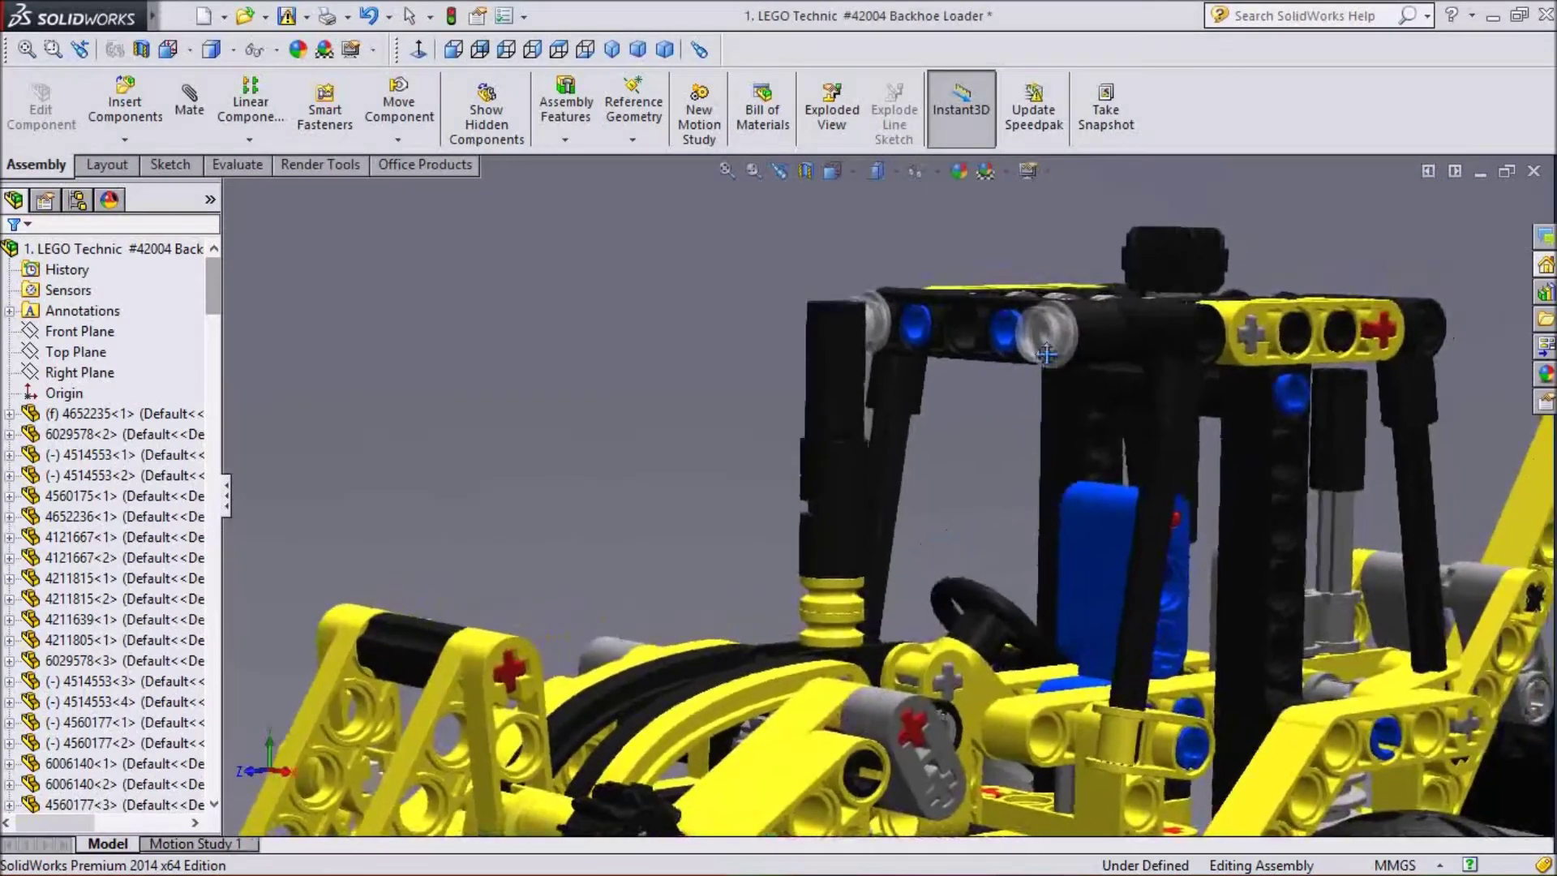
scroll(1042, 423, "down", 6)
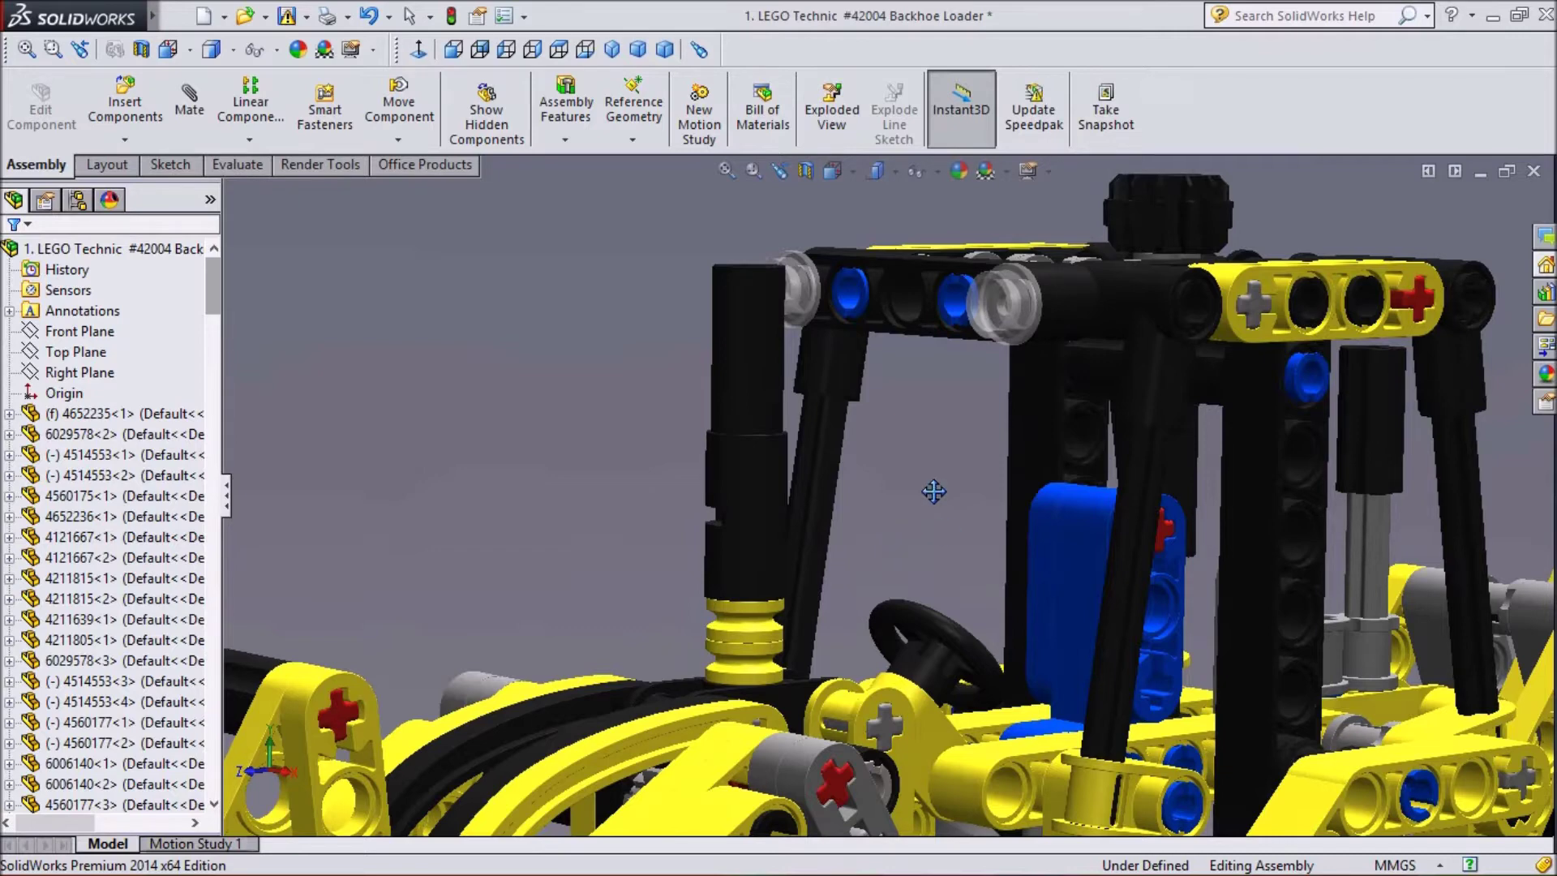
- Pan along the enlarged cab toward the rear to examine the seat, the rear linkage and the digger arm
middle_click_drag(986, 622, 523, 538, "ctrl")
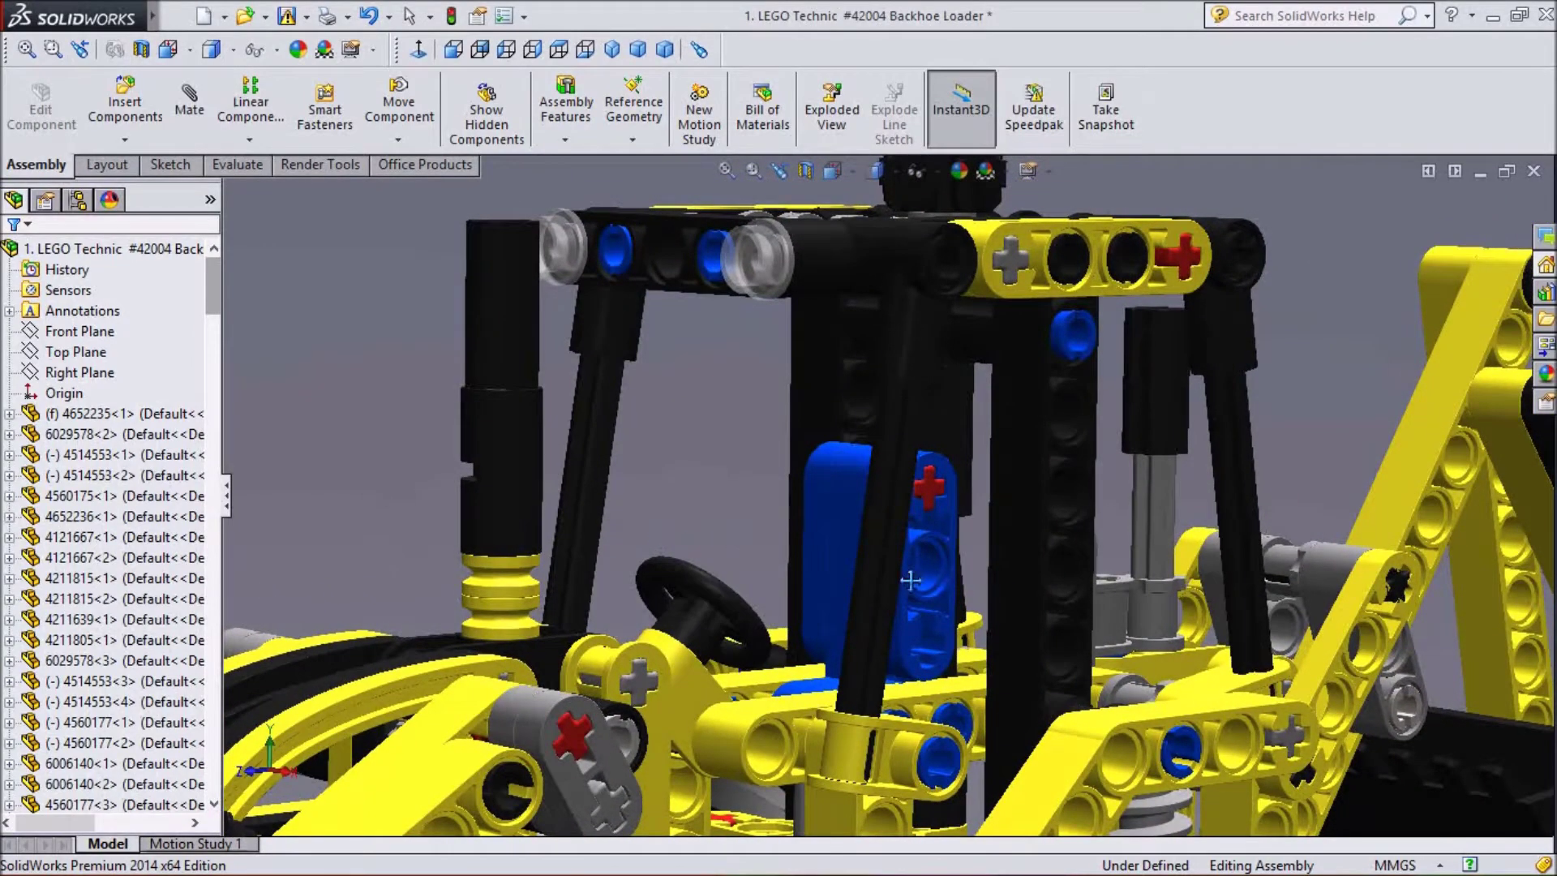
middle_click_drag(976, 587, 709, 388, "ctrl")
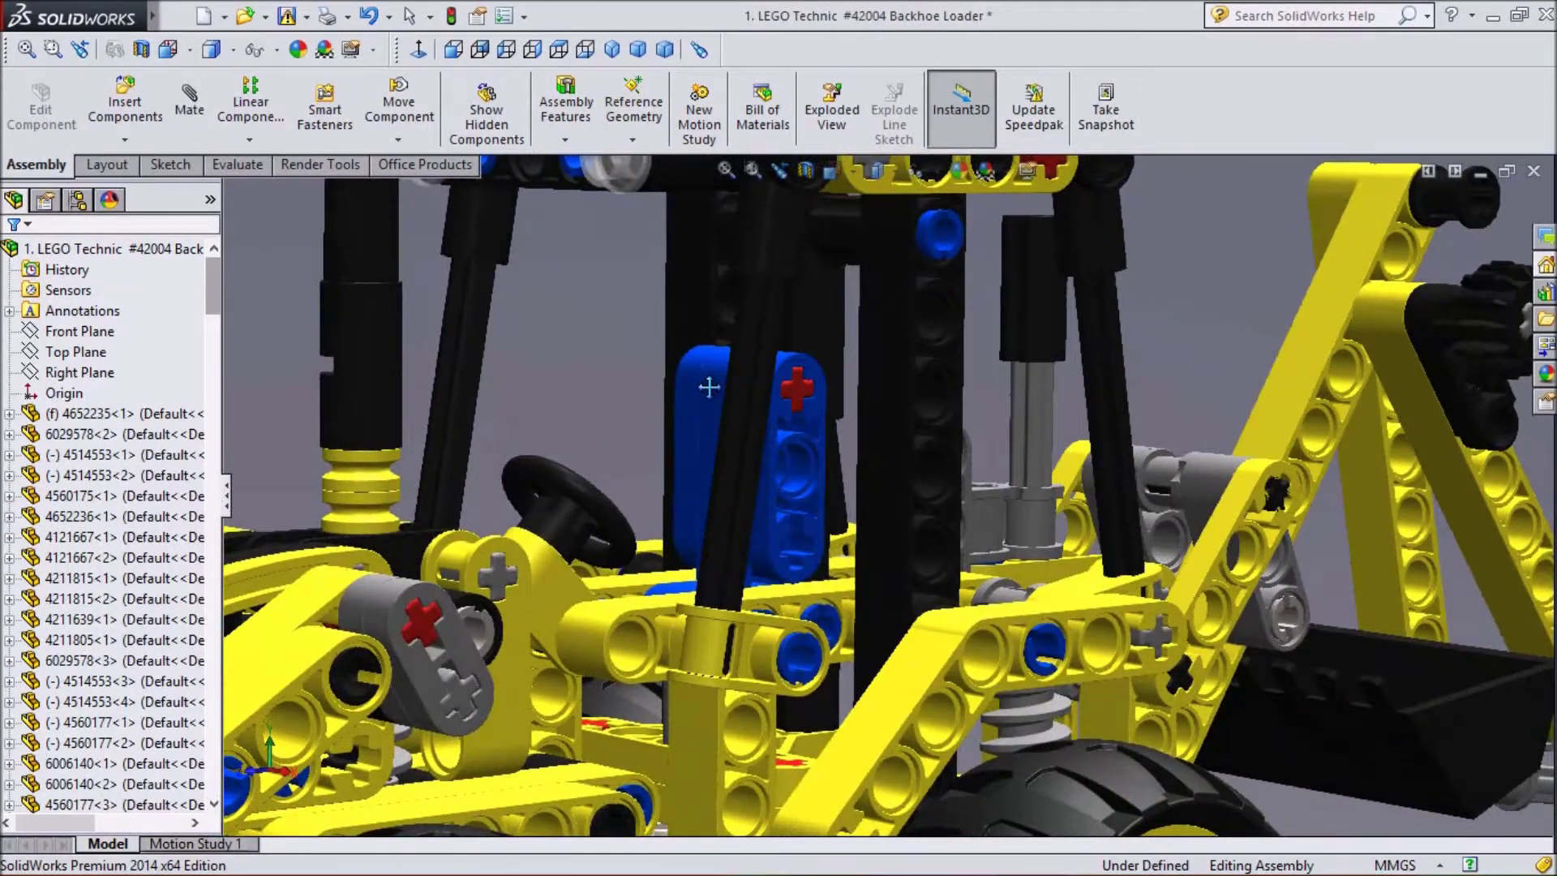
middle_click_drag(709, 388, 488, 602, "ctrl")
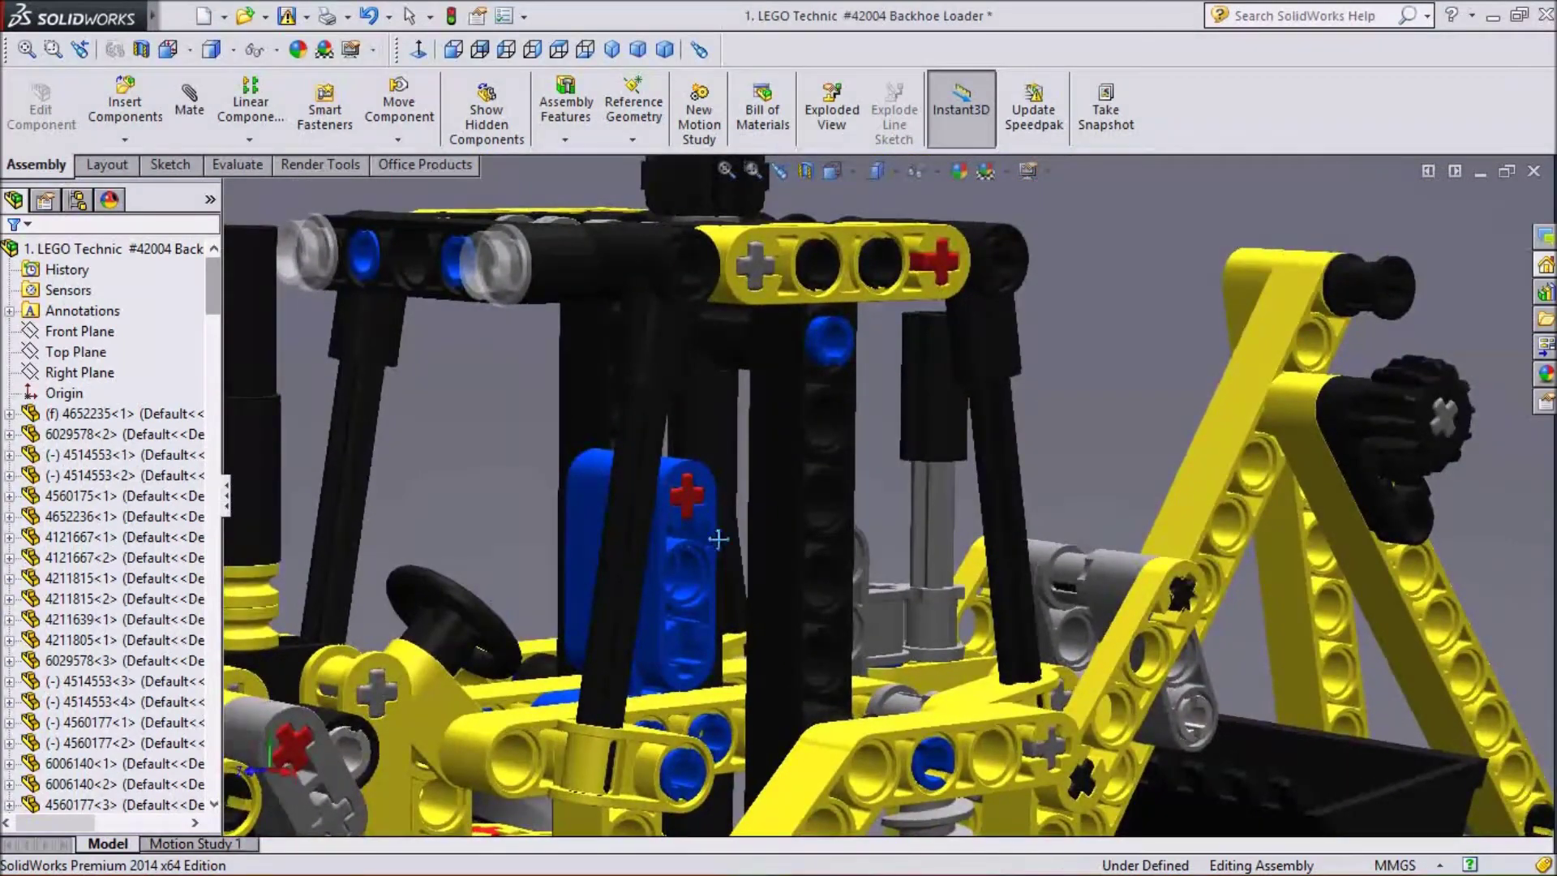
scroll(717, 539, "up", 2)
middle_click_drag(933, 677, 978, 438, "ctrl")
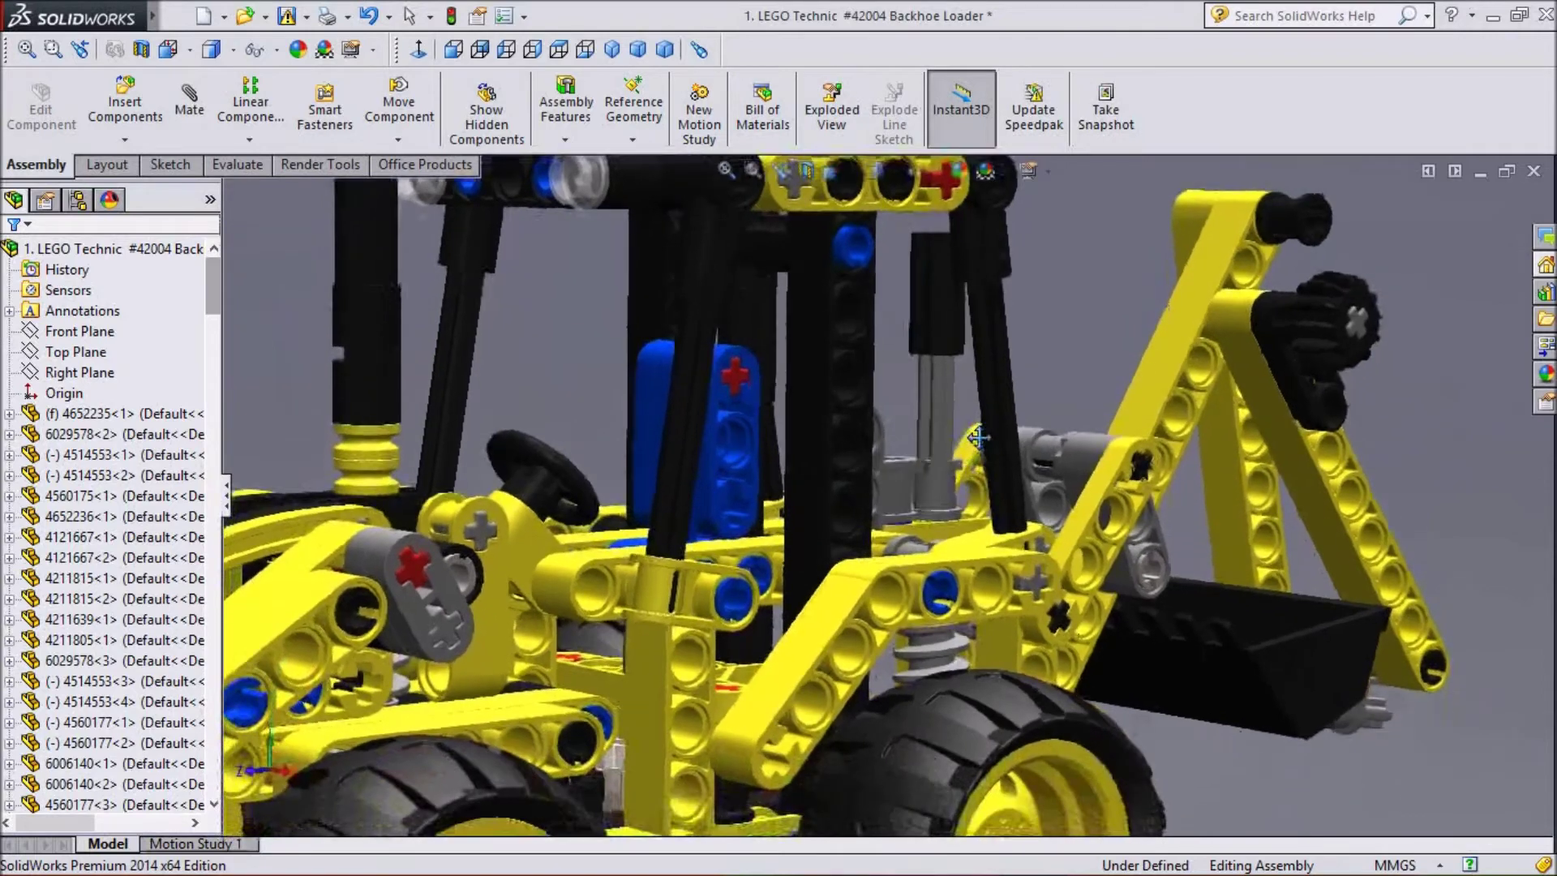
- Show the loader in the Top view and roll it with Roll View until it lies horizontally, inspecting it from above
left_click(561, 50)
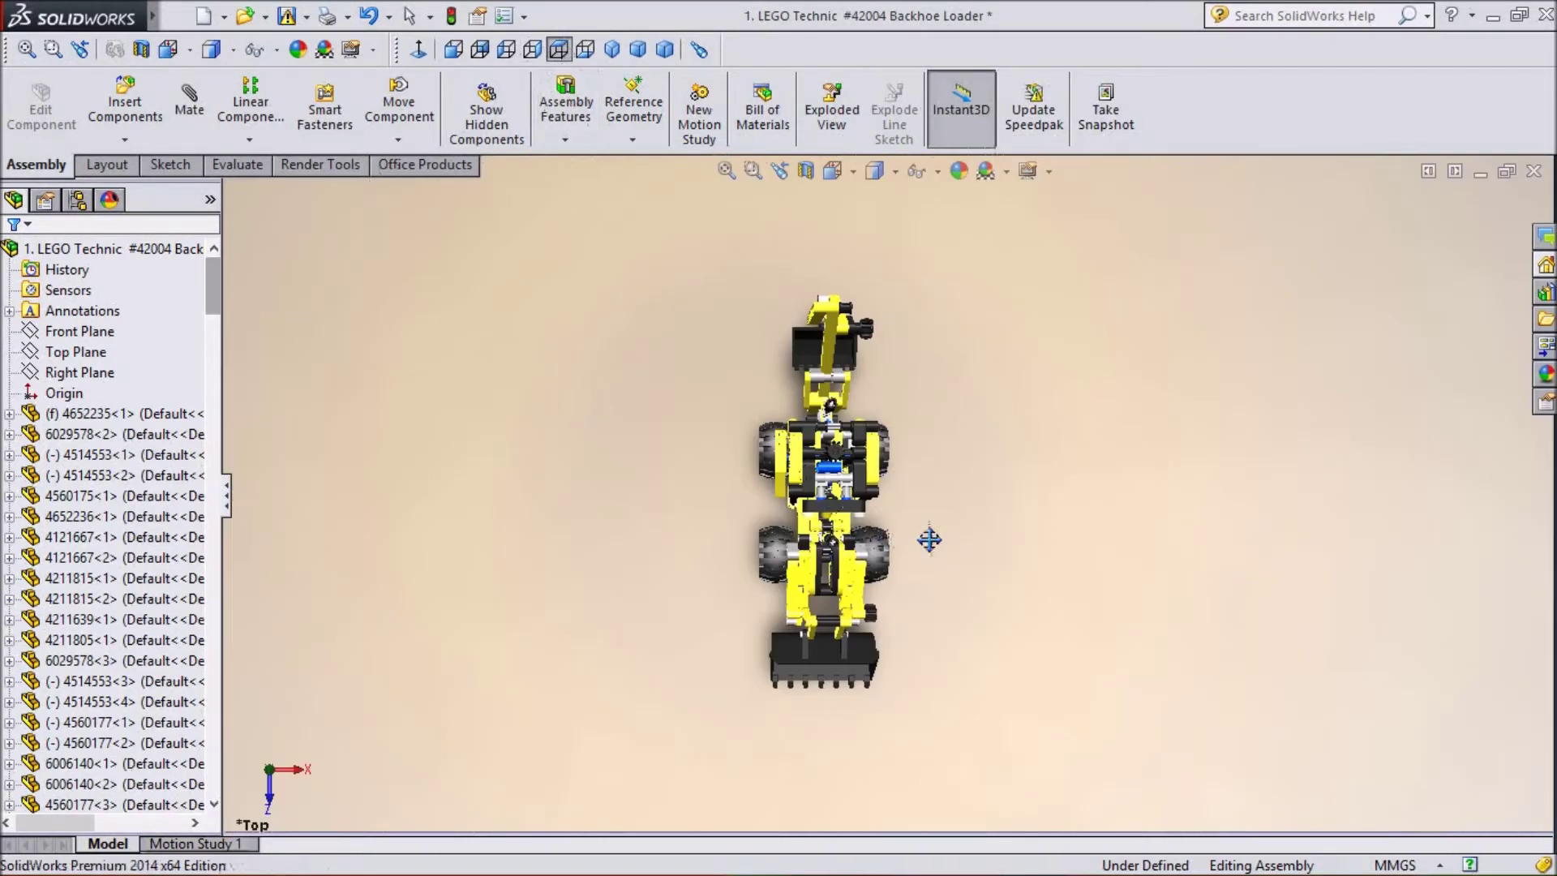
scroll(954, 583, "down", 2)
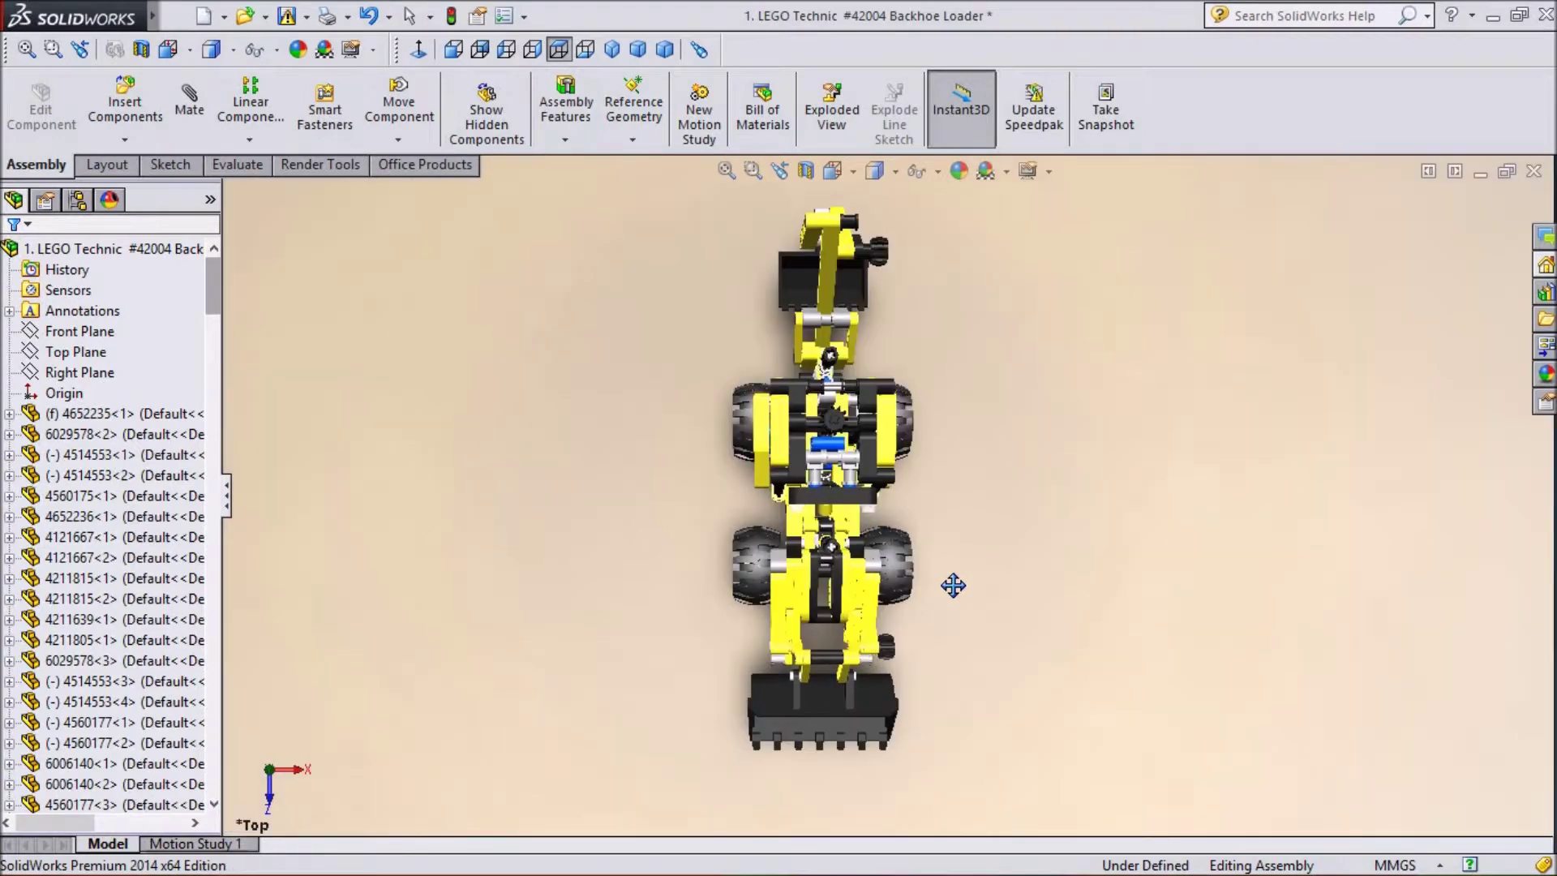
right_click(1056, 630)
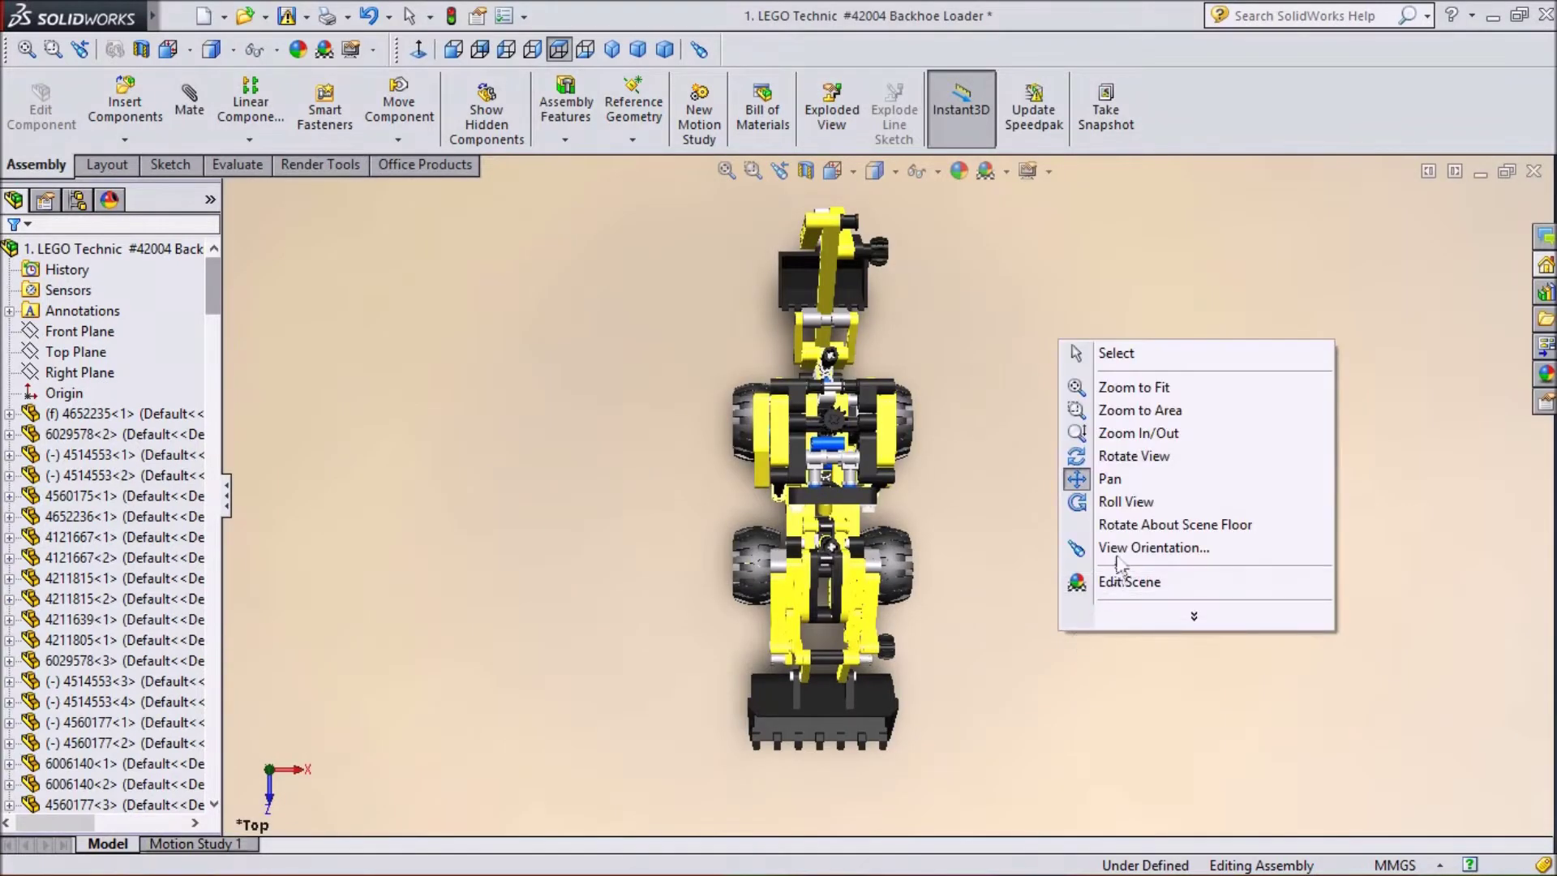
left_click(1123, 500)
left_click_drag(1103, 363, 1227, 514)
left_click_drag(1202, 637, 1247, 364)
left_click_drag(1148, 774, 1190, 560)
left_click_drag(1185, 673, 1198, 419)
left_click_drag(1161, 728, 1184, 487)
left_click_drag(1156, 712, 1259, 511)
scroll(898, 529, "down", 6)
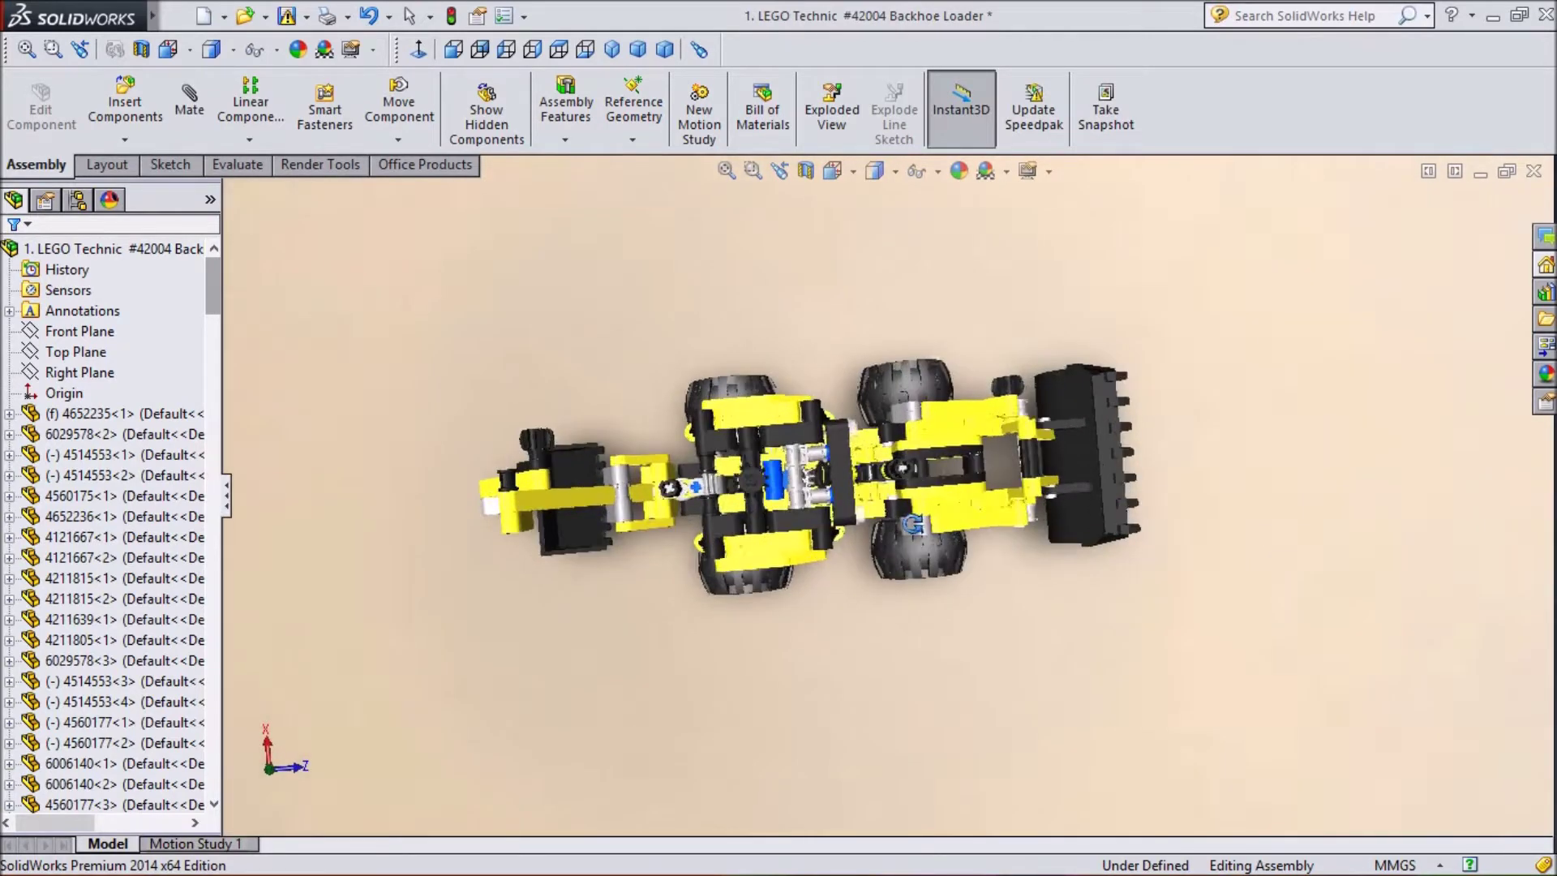
scroll(898, 529, "up", 3)
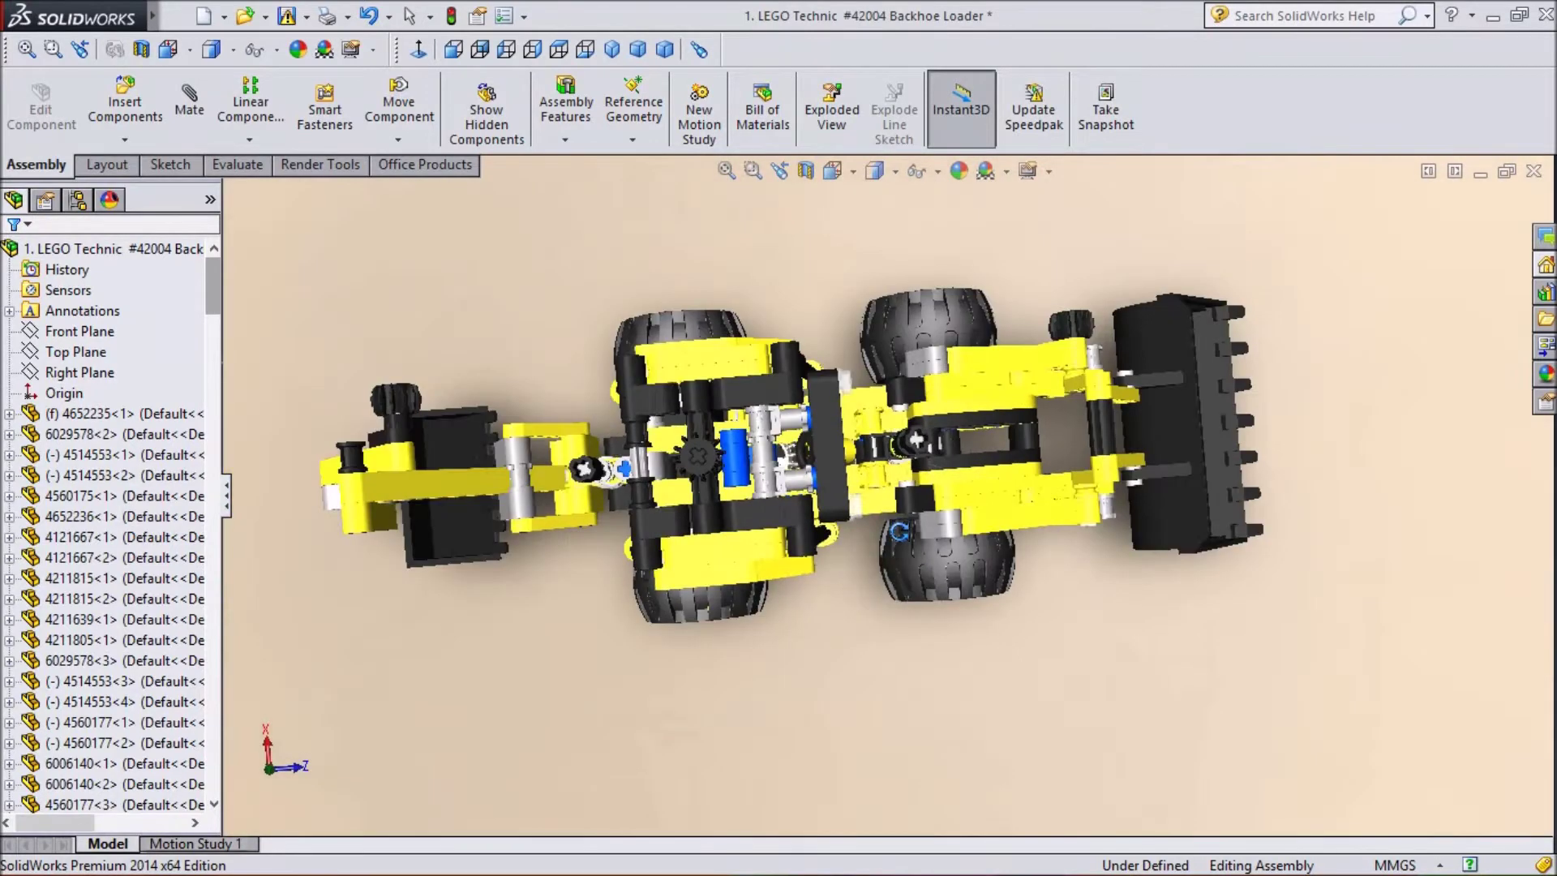
left_click_drag(1194, 663, 1180, 692)
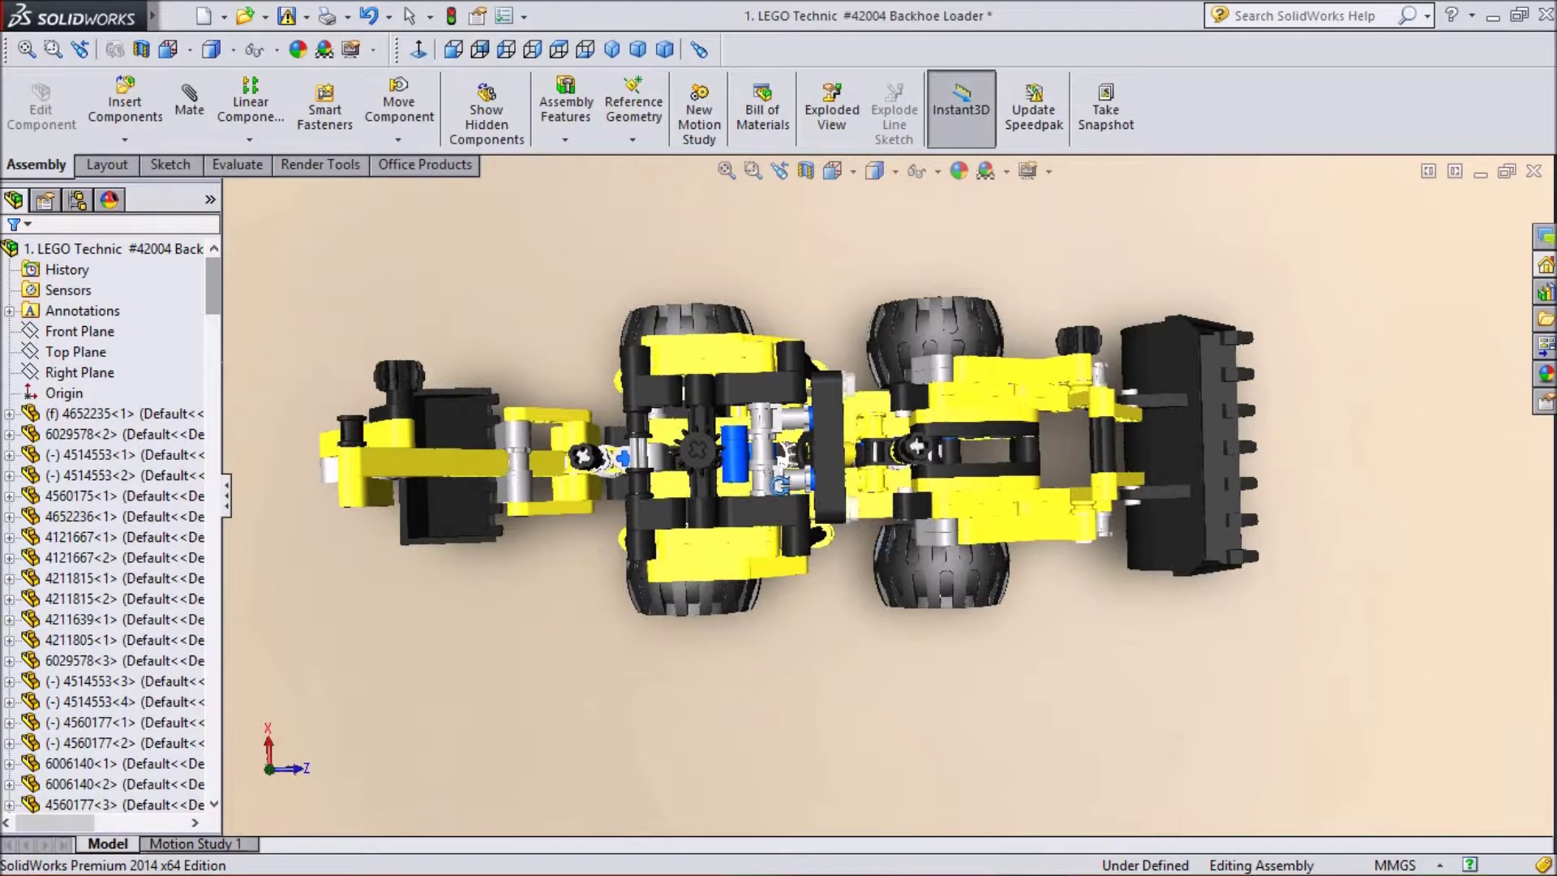
- Rotate the loader with Rotate View to inspect its underside, both buckets and the opposite side
right_click(774, 792)
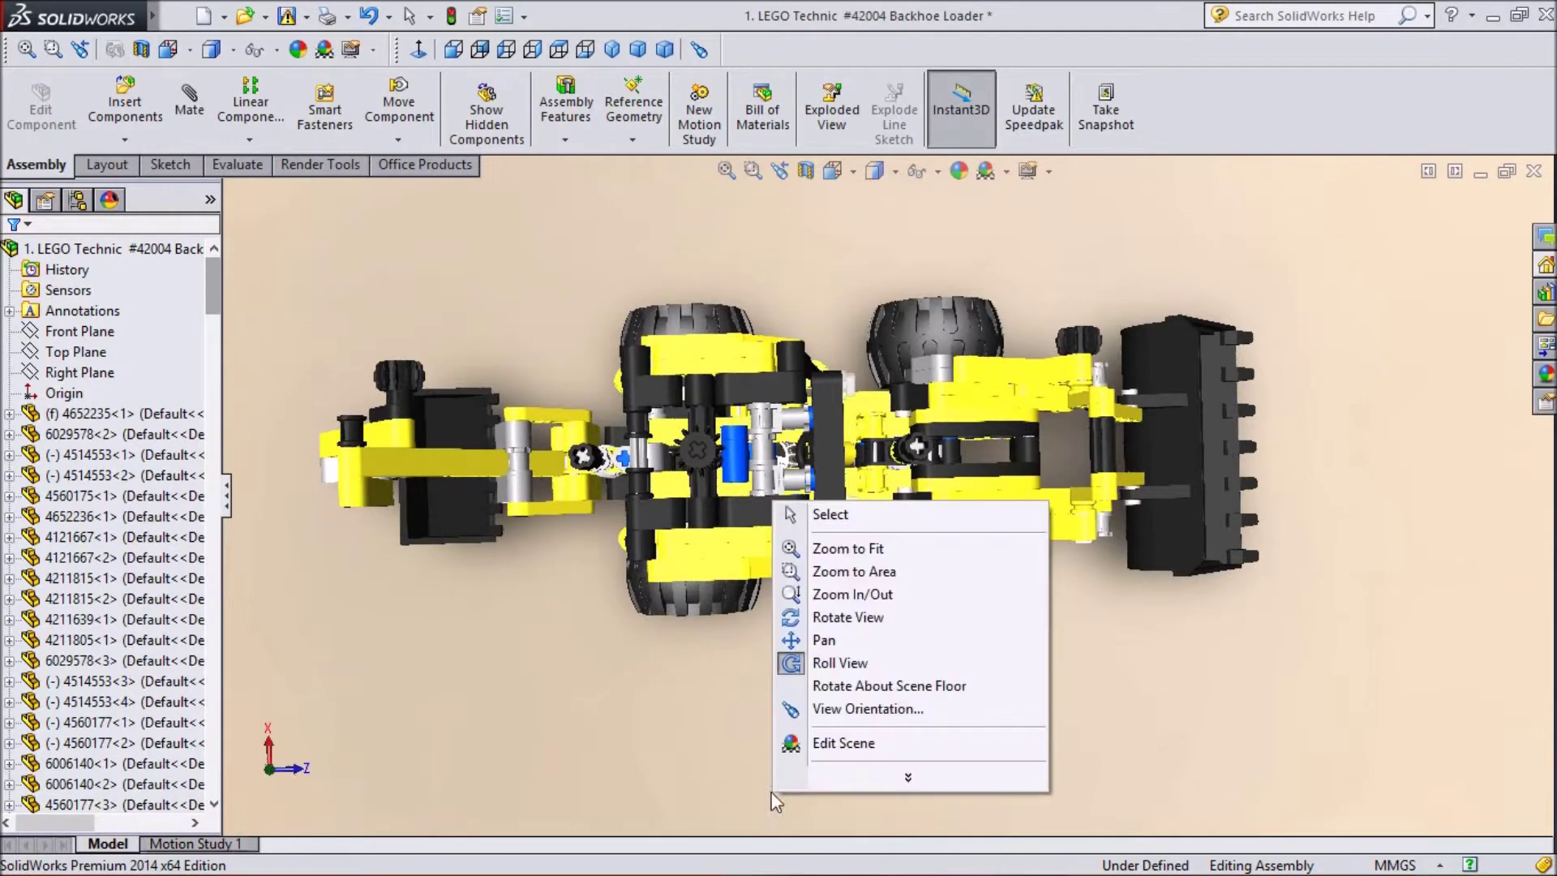
left_click(812, 621)
left_click_drag(810, 751, 810, 534)
left_click_drag(1134, 726, 1156, 747)
left_click_drag(882, 757, 724, 798)
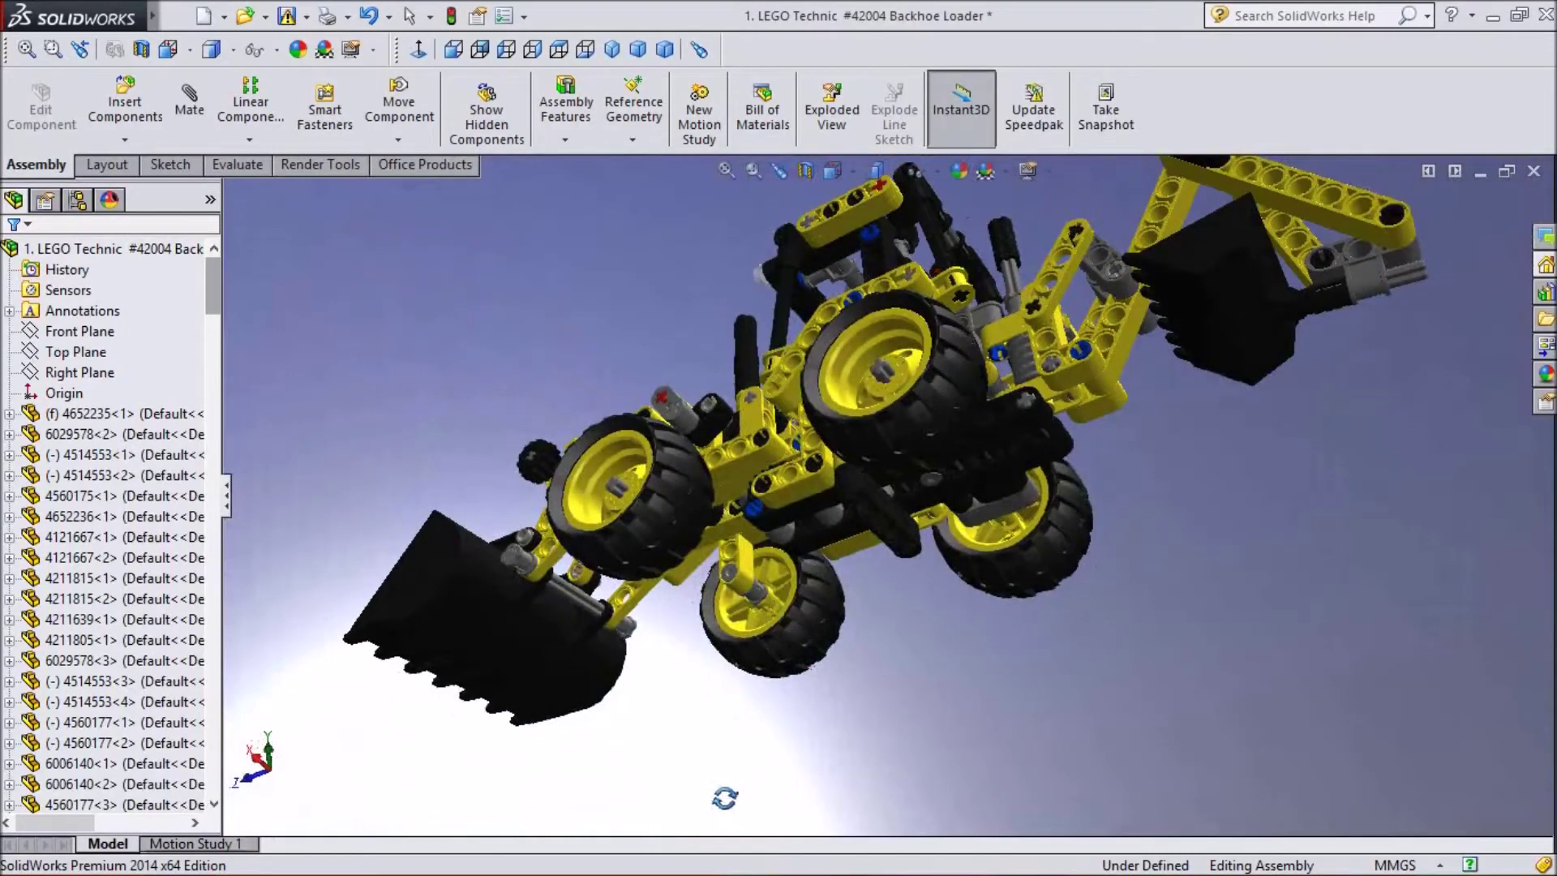
left_click_drag(861, 777, 562, 751)
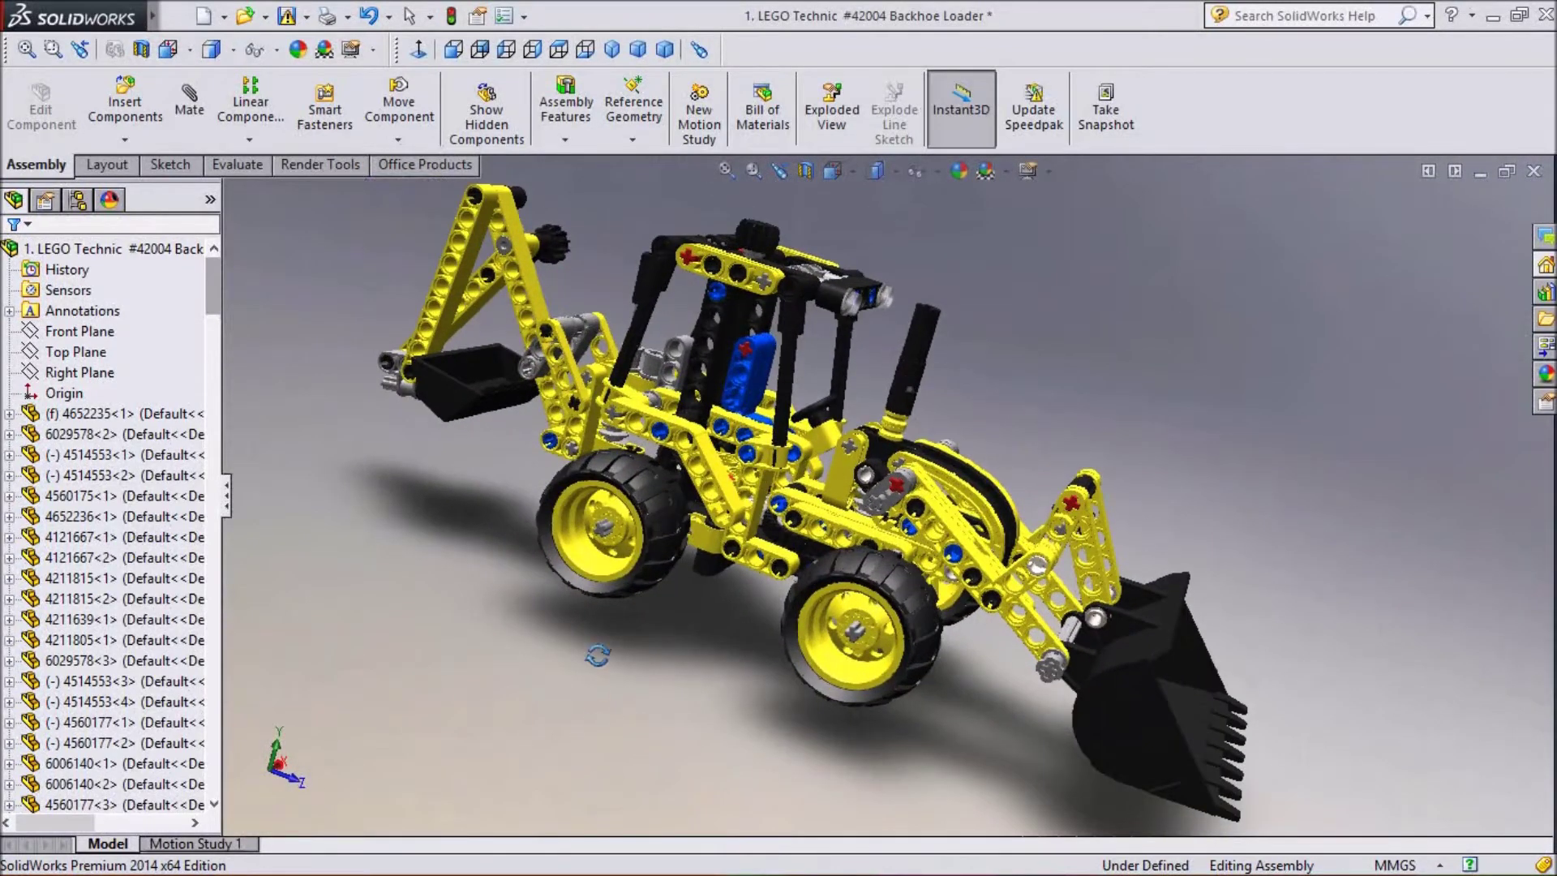
- Show the loader in the Bottom view, examine the chassis and wheels from below, and rotate it to see the cab side
left_click(585, 49)
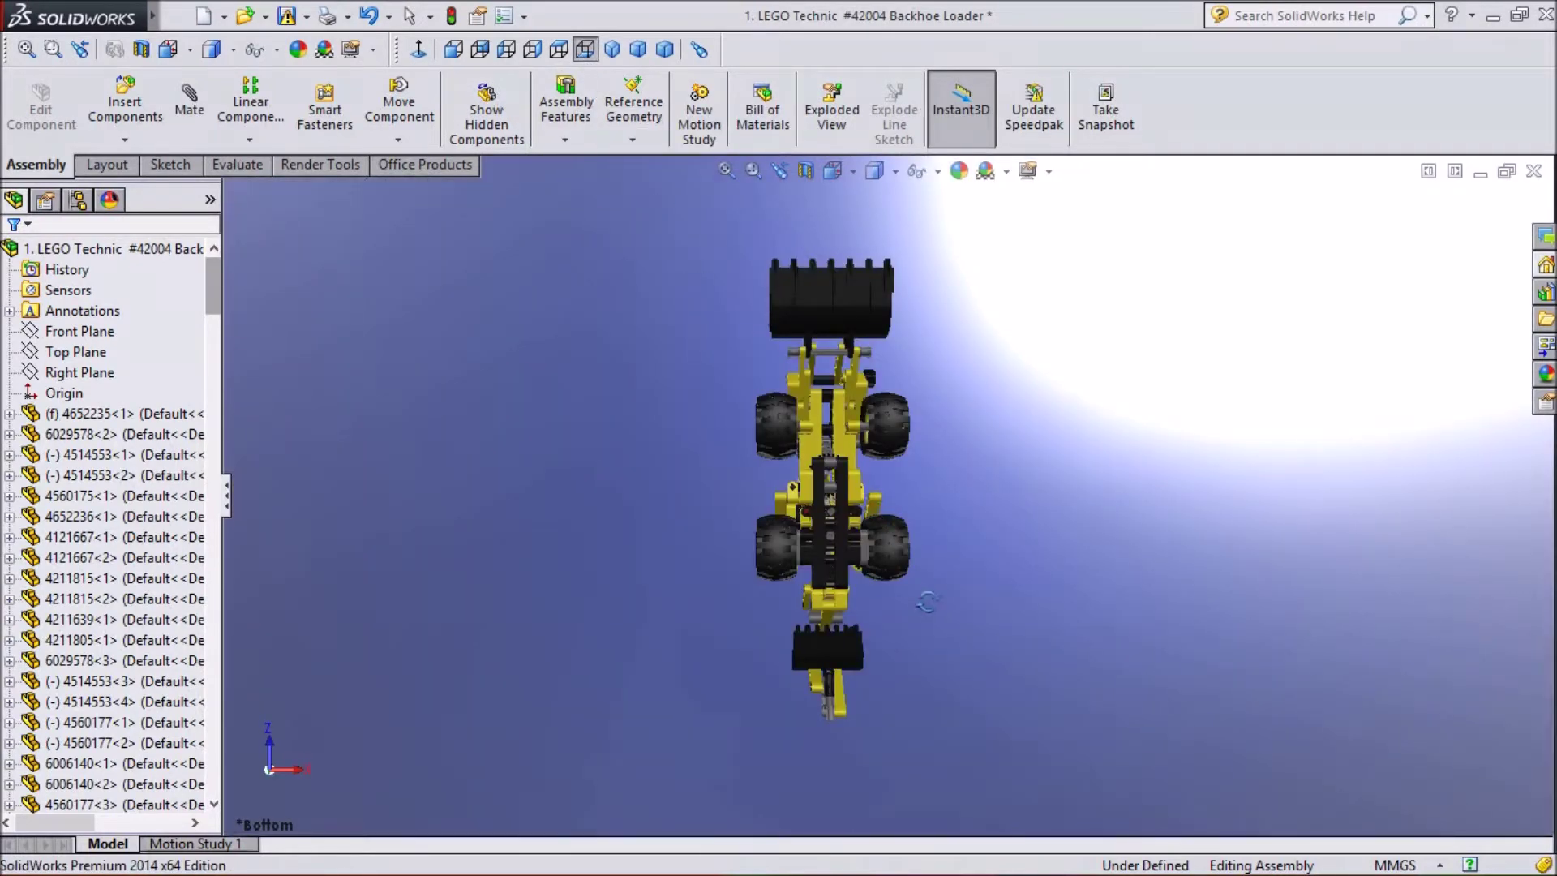
scroll(909, 537, "down", 4)
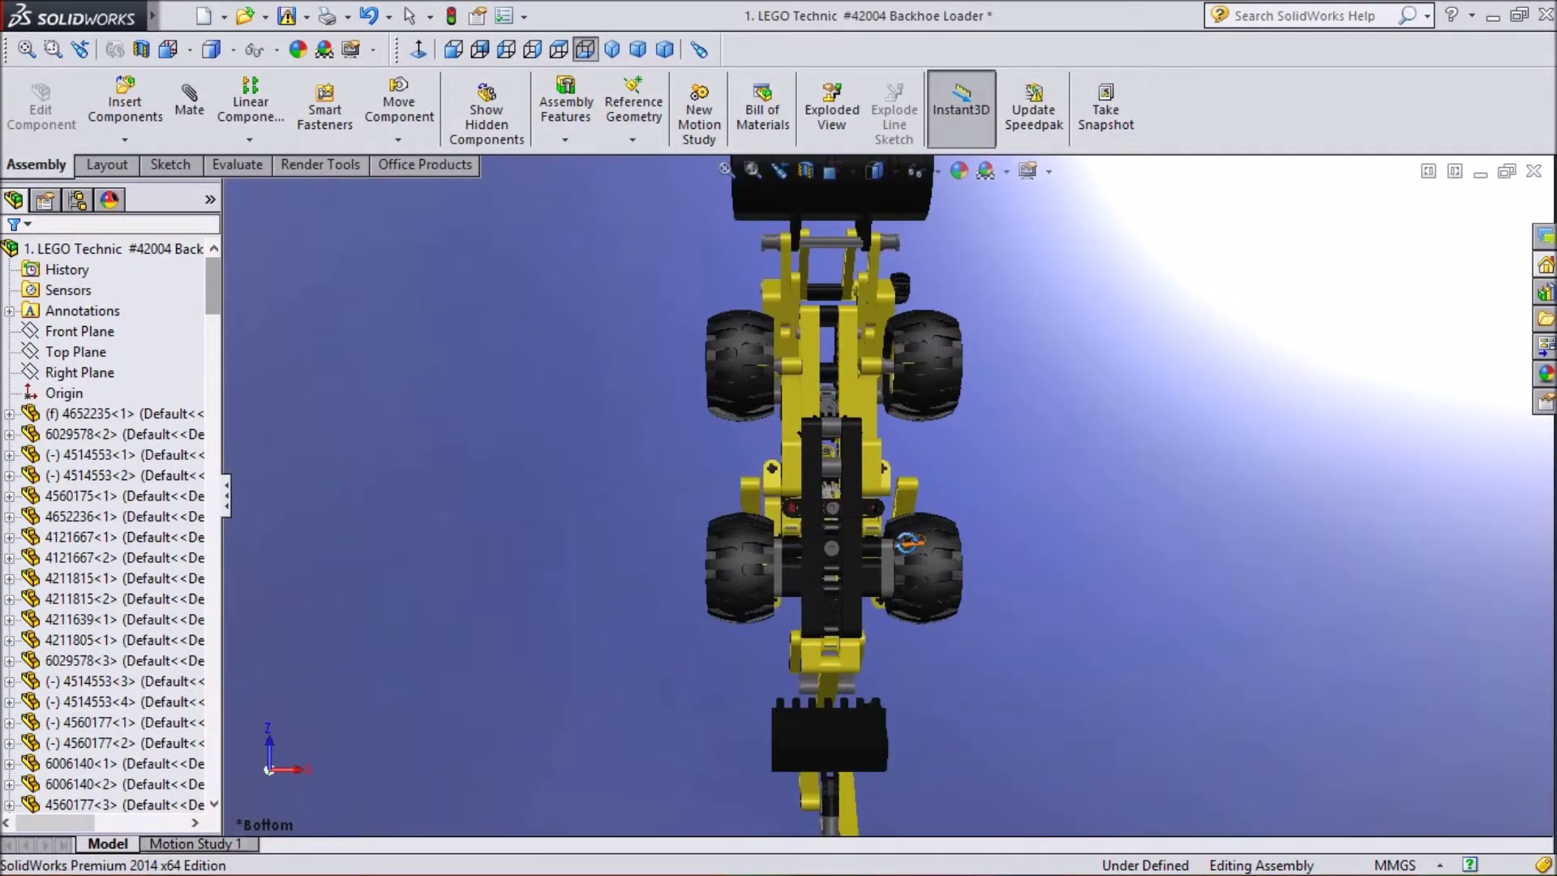
scroll(904, 552, "up", 2)
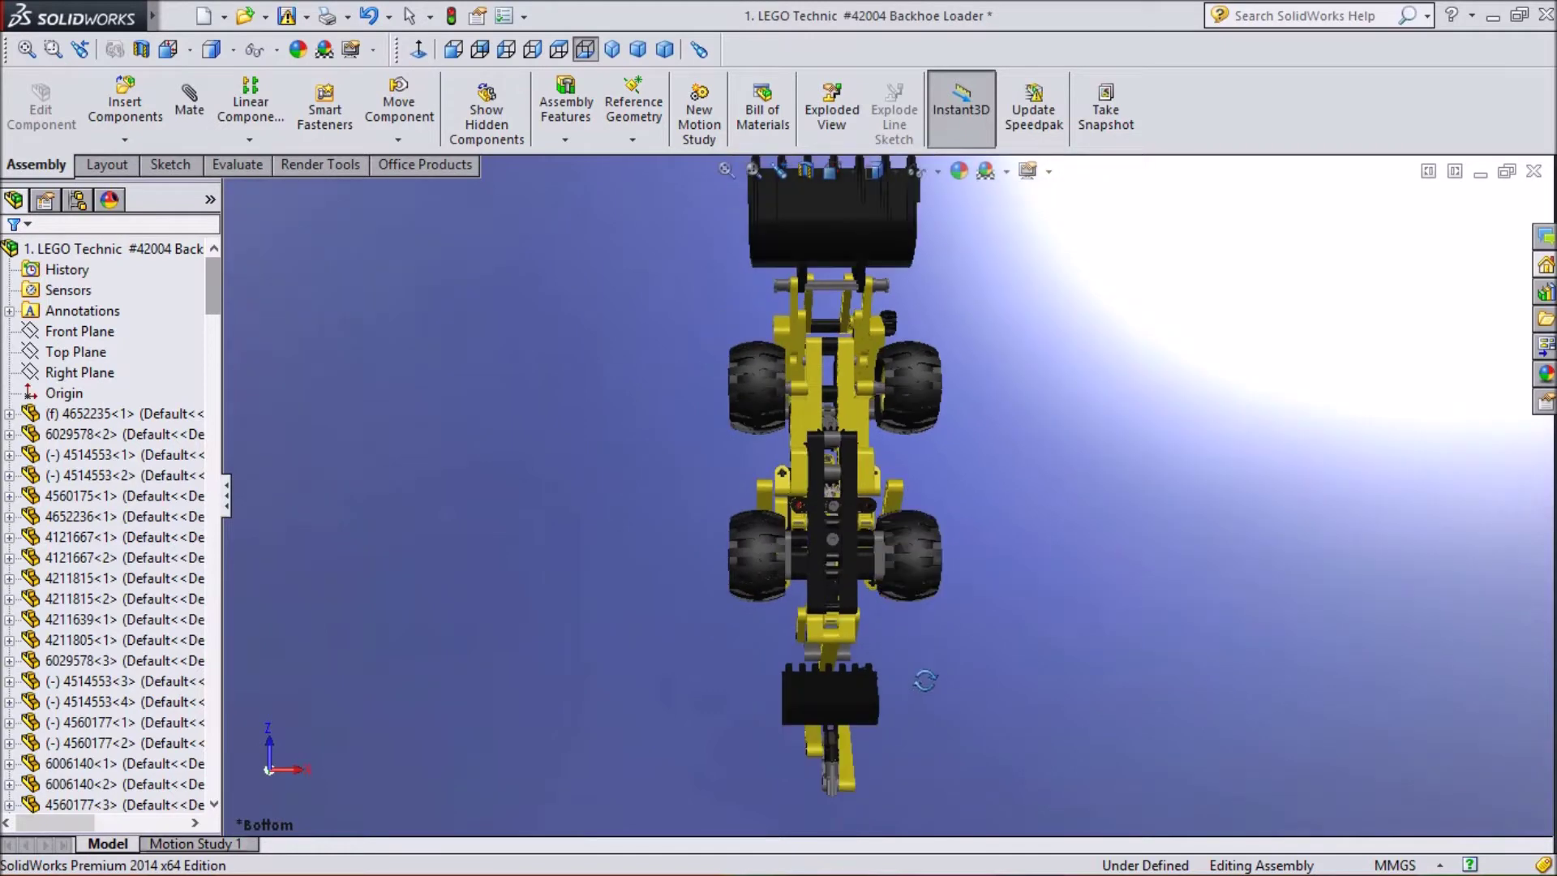
middle_click_drag(945, 660, 702, 584)
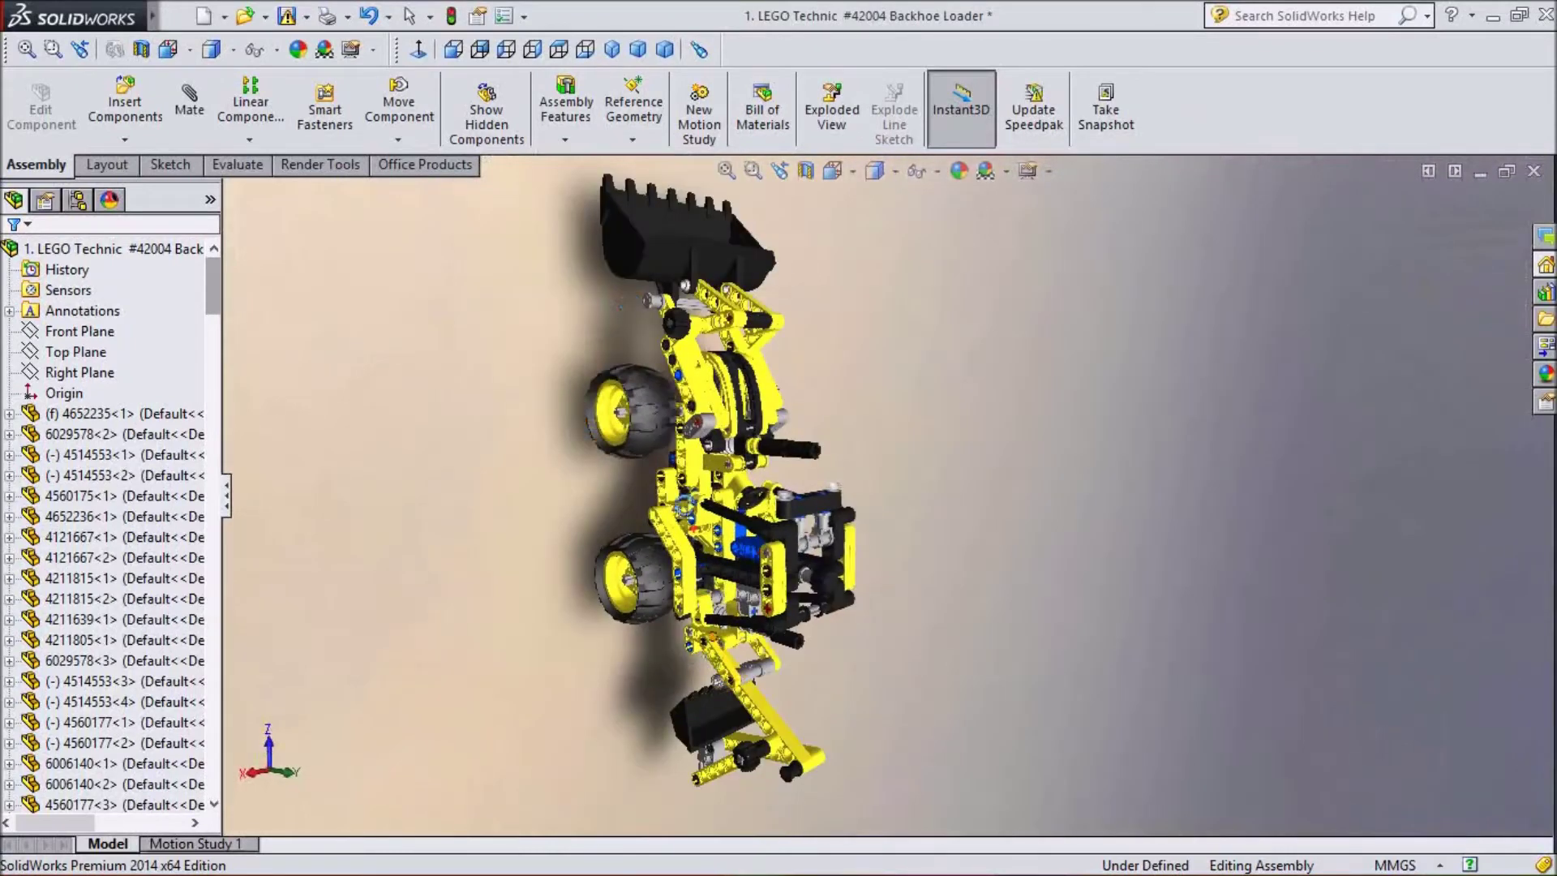
- Show the loader in the Isometric view and enlarge the whole model
left_click(612, 50)
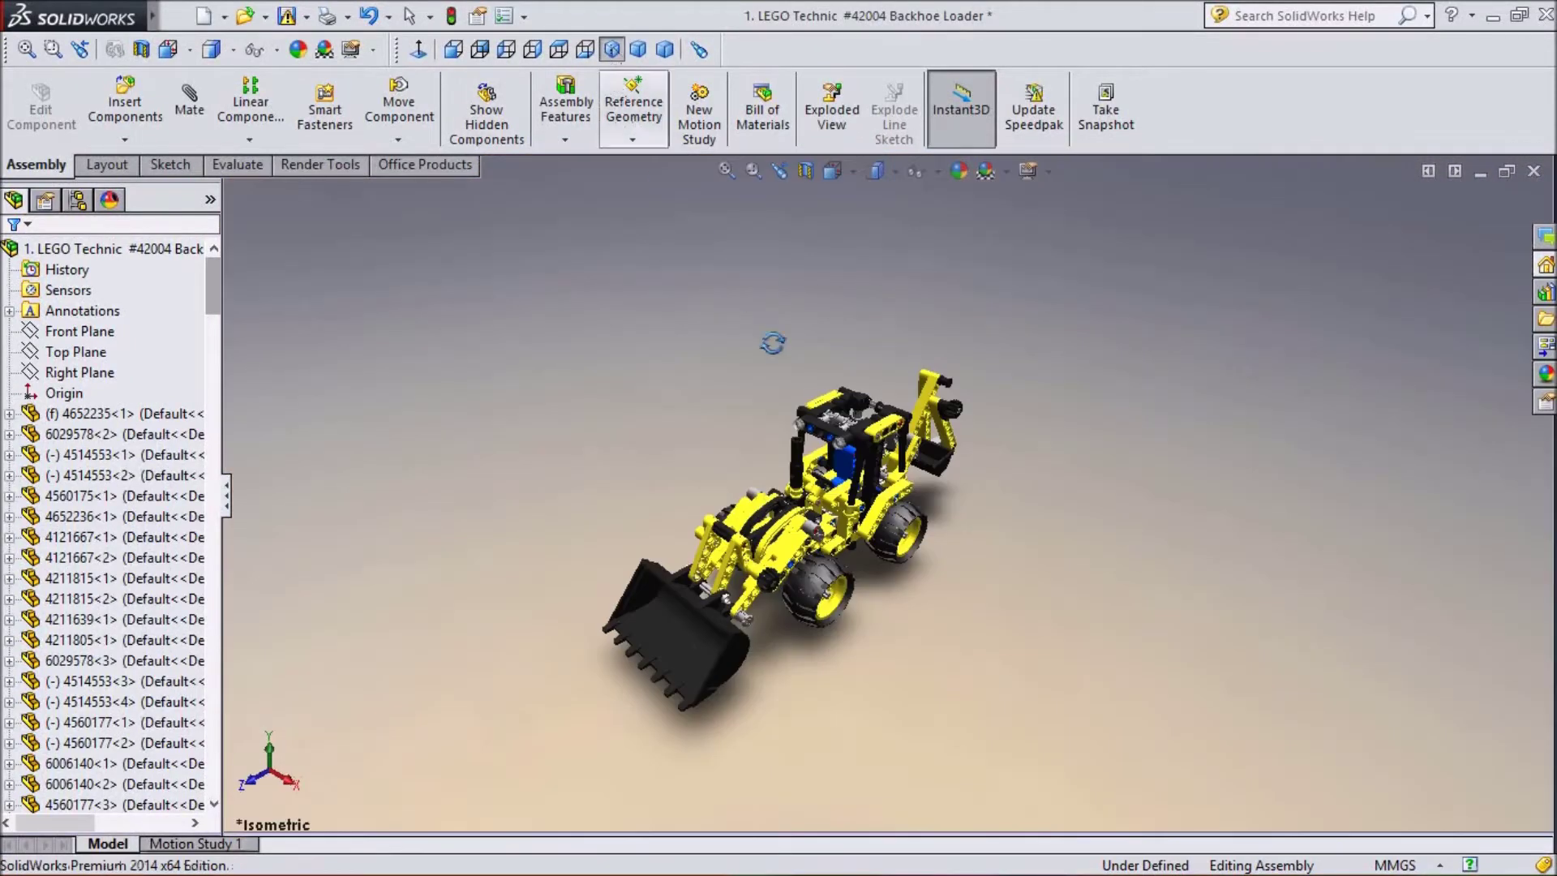
scroll(839, 565, "down", 5)
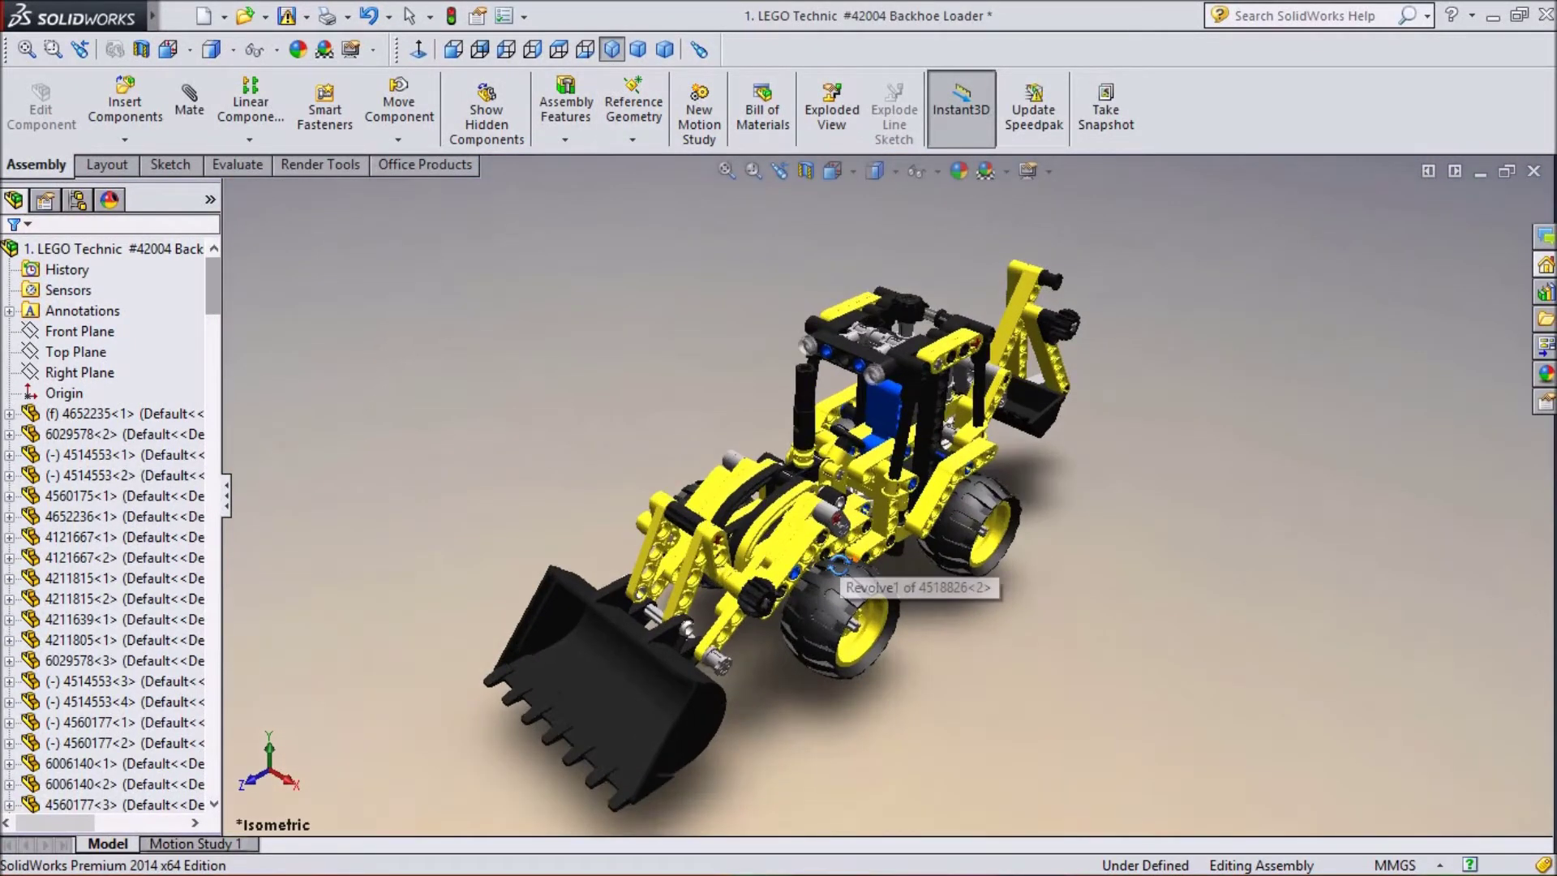
- Enlarge the loader from the Isometric view and tilt it slightly to examine the front bucket and cab
middle_click_drag(838, 568, 784, 577)
scroll(785, 577, "down", 2)
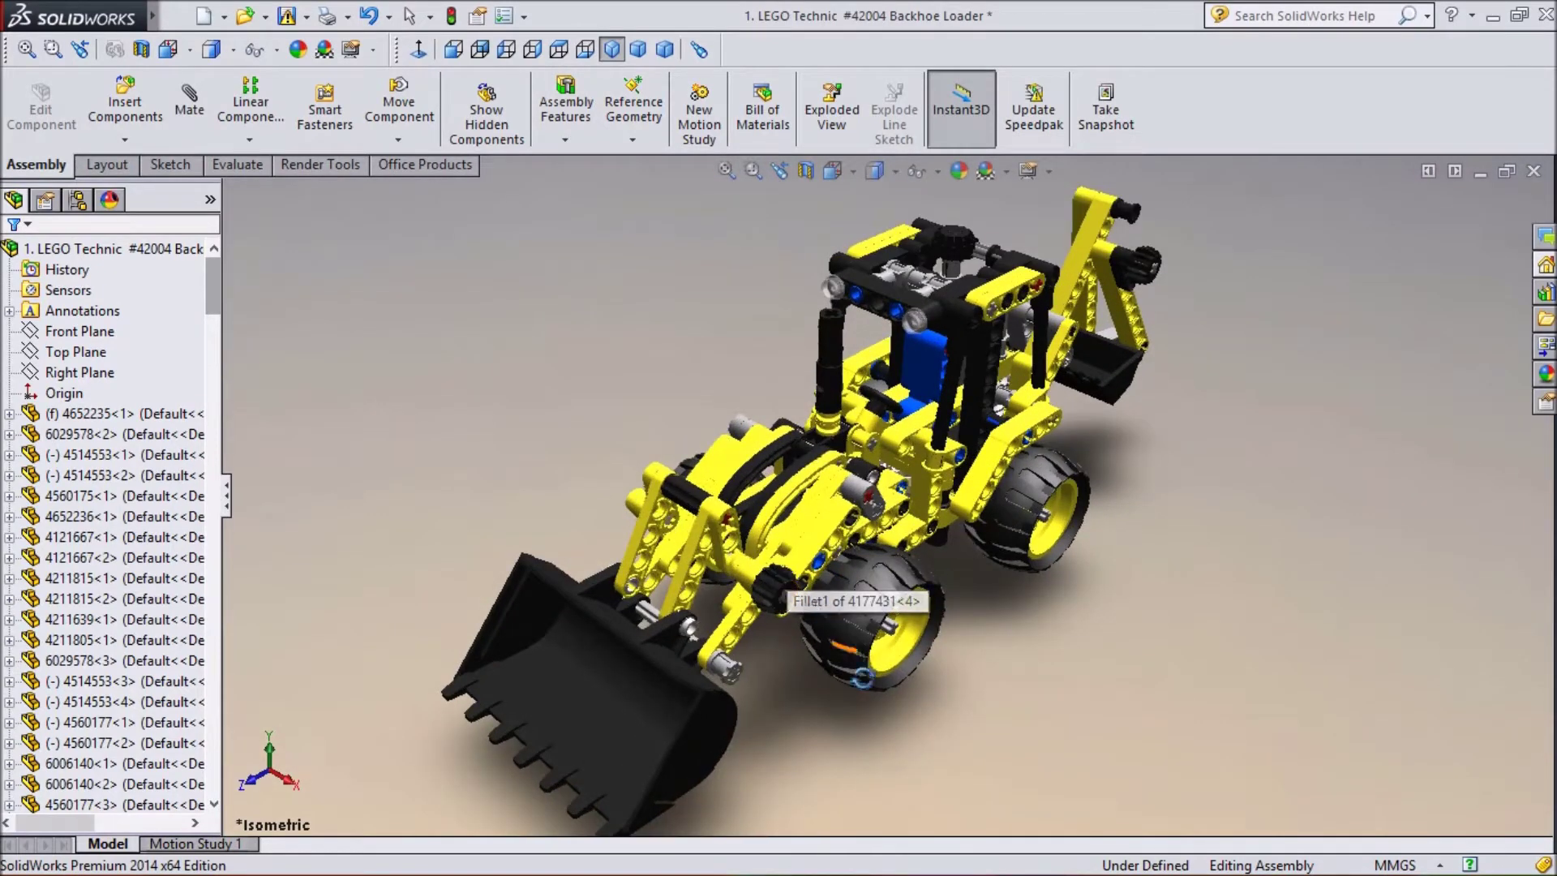
mouse_move(816, 728)
middle_mouse_down()
mouse_move(838, 721)
mouse_move(812, 703)
middle_mouse_up()
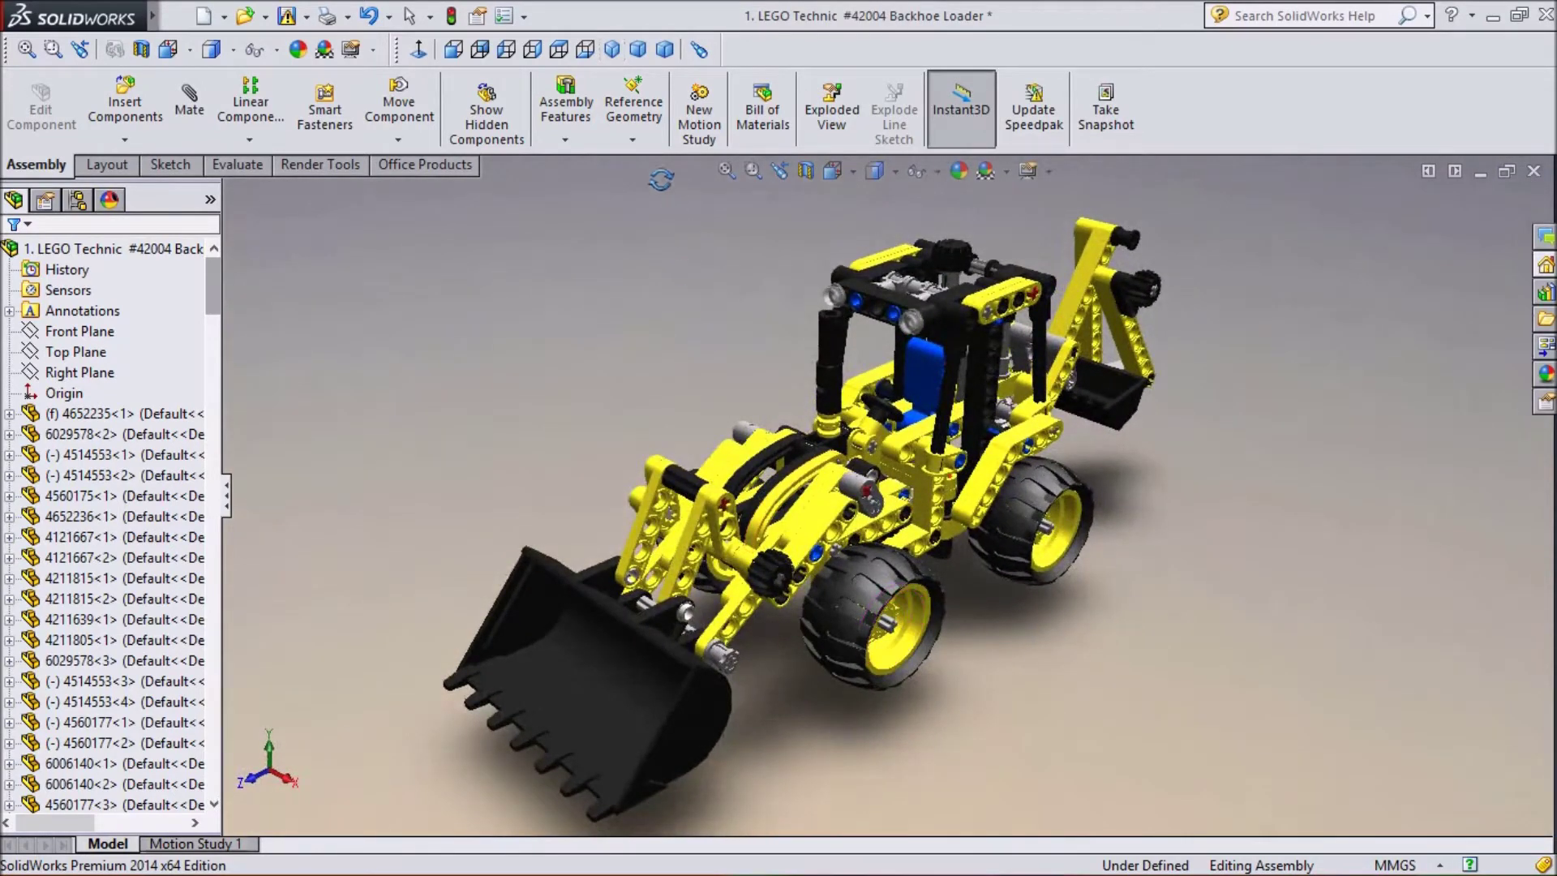
- Show the loader in the Trimetric view, enlarge it, and rotate it to inspect the cab side and wheels
left_click(638, 52)
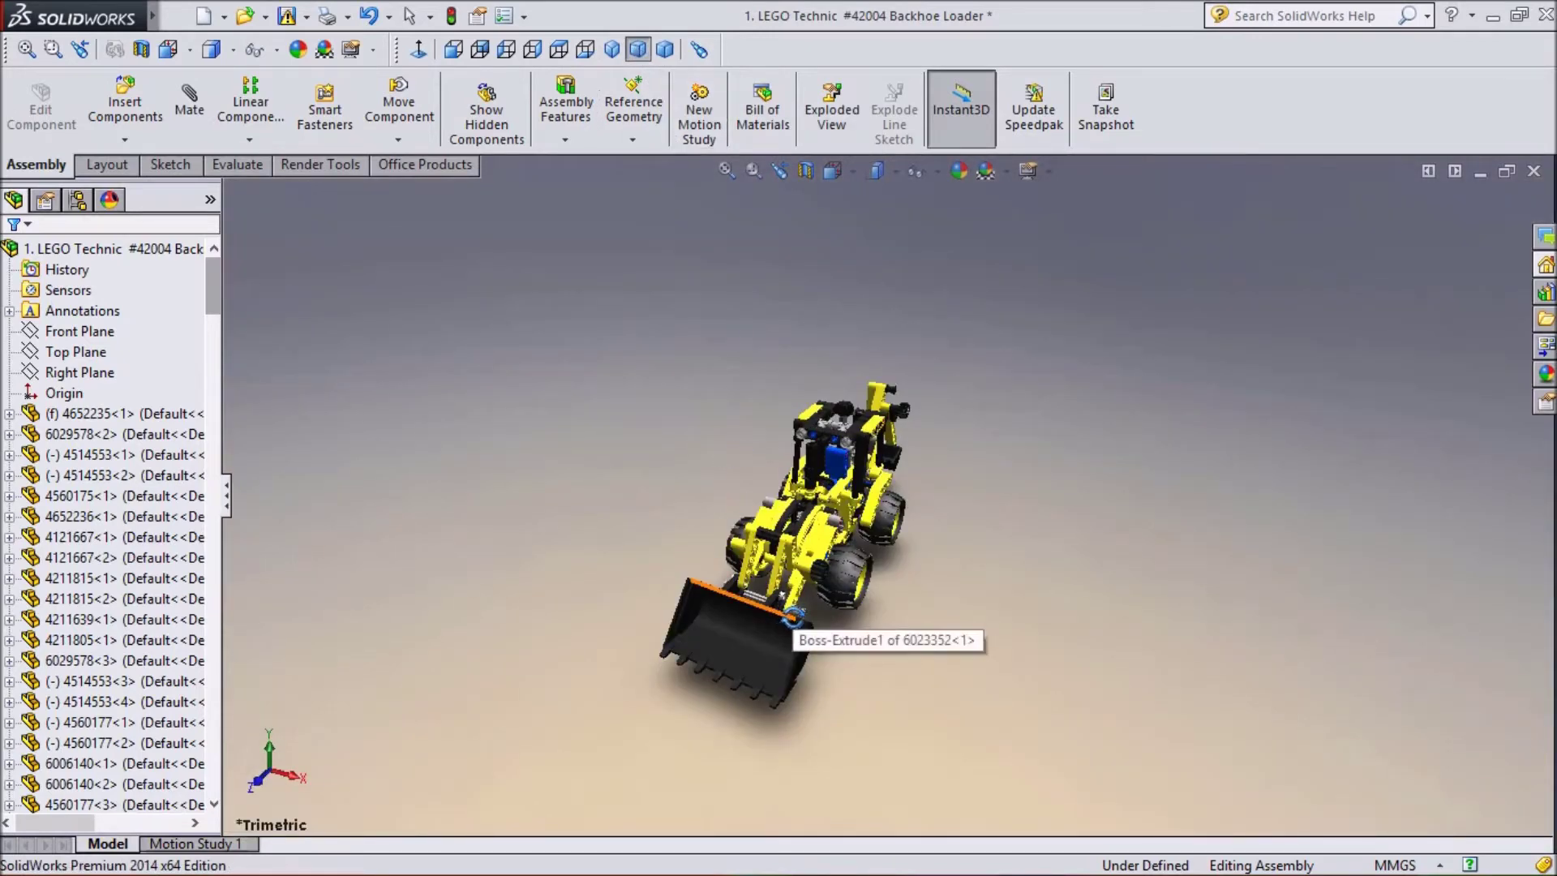
scroll(803, 613, "down", 3)
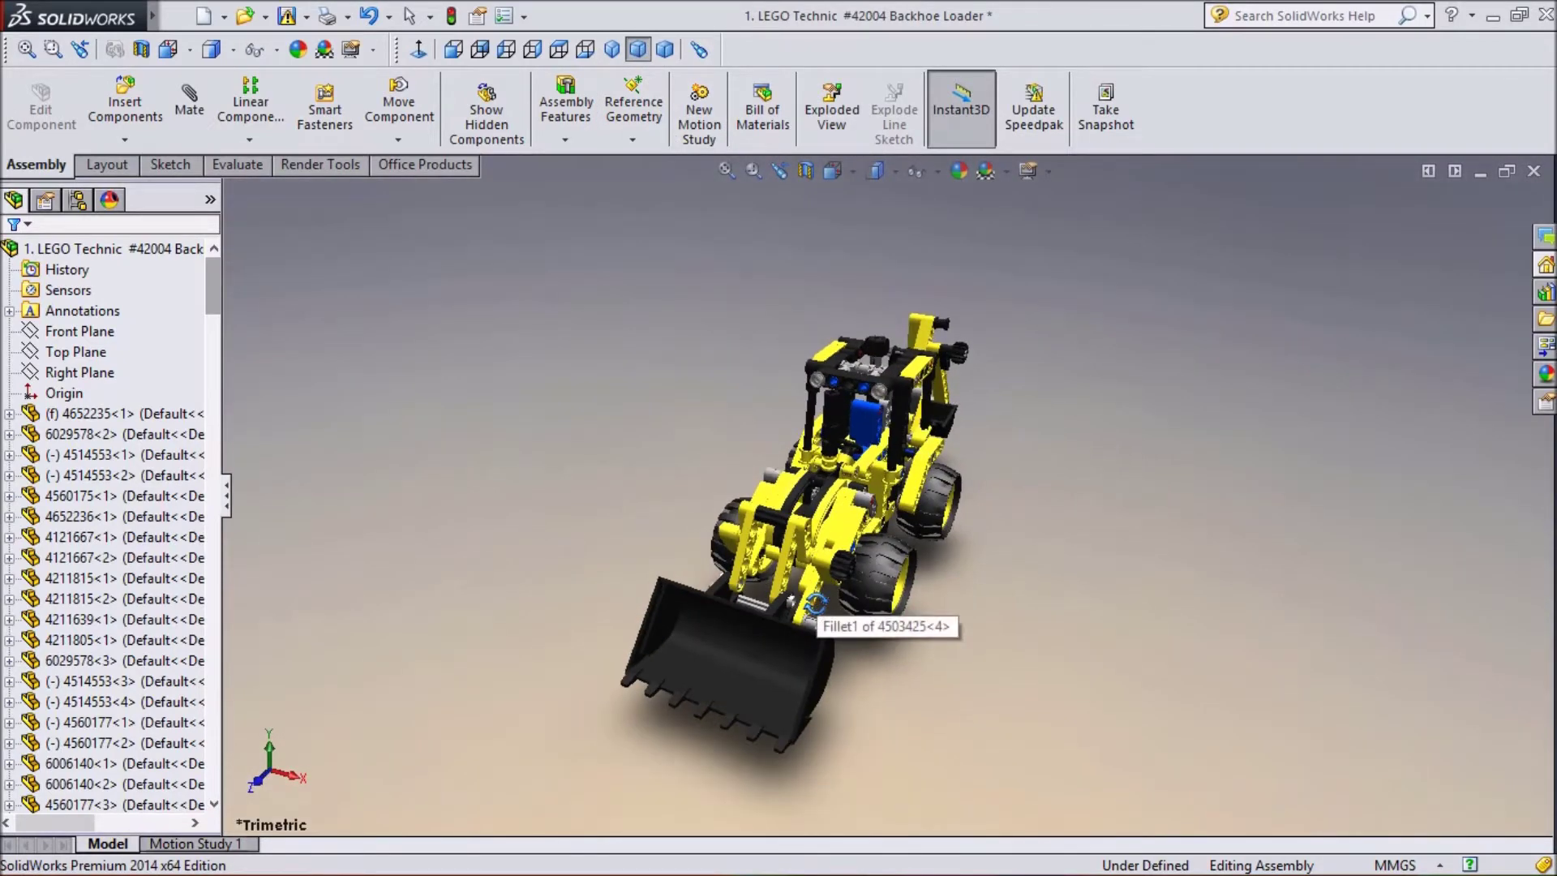
scroll(815, 604, "down", 2)
scroll(815, 608, "down", 2)
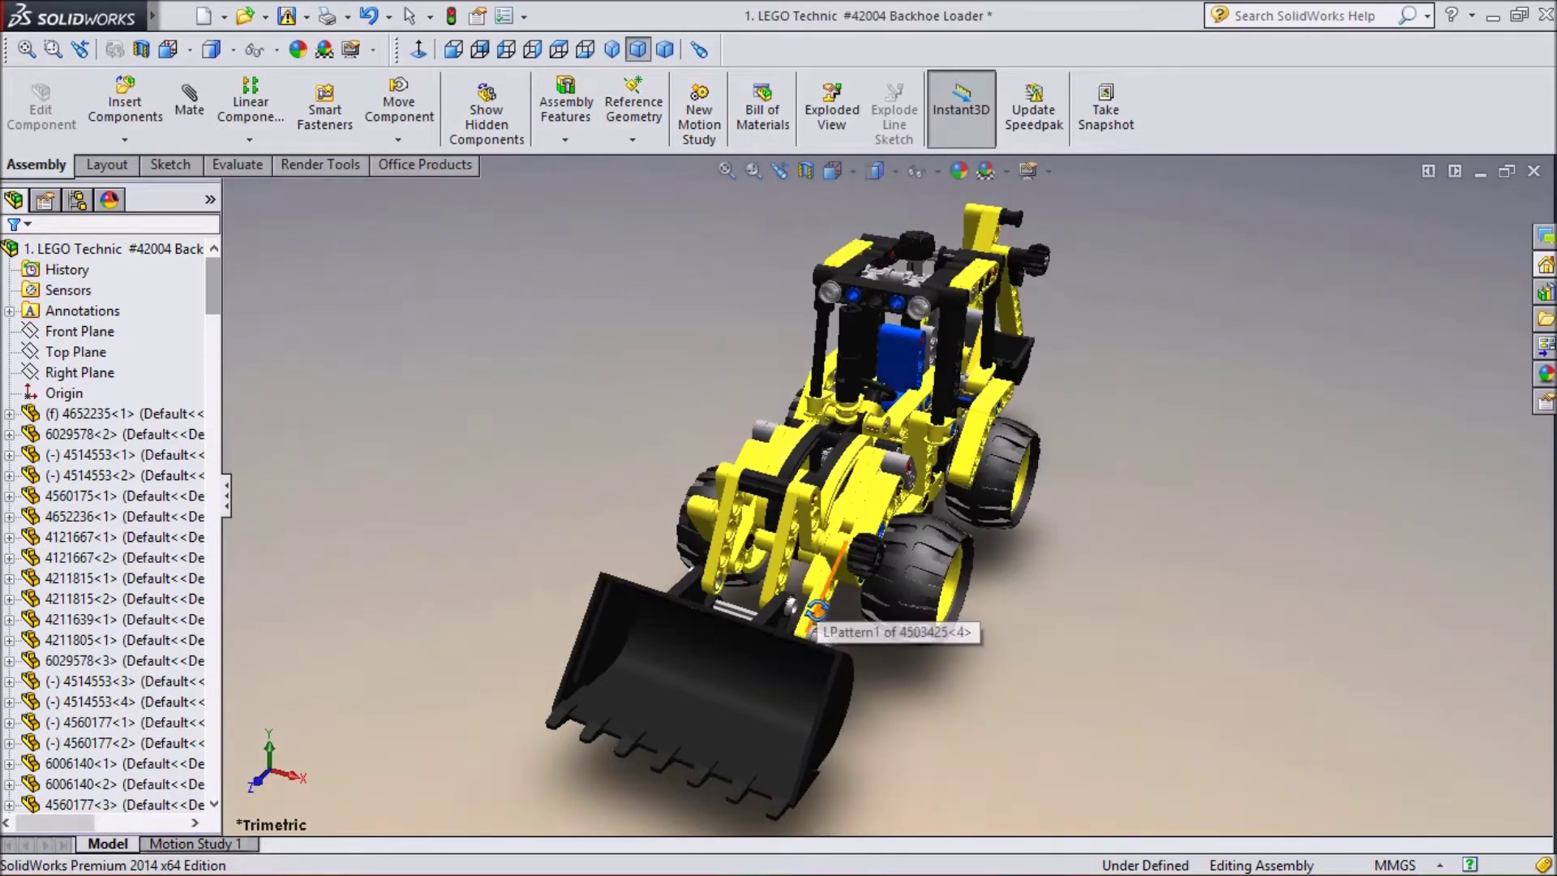
scroll(814, 609, "up", 2)
middle_click_drag(909, 639, 901, 531)
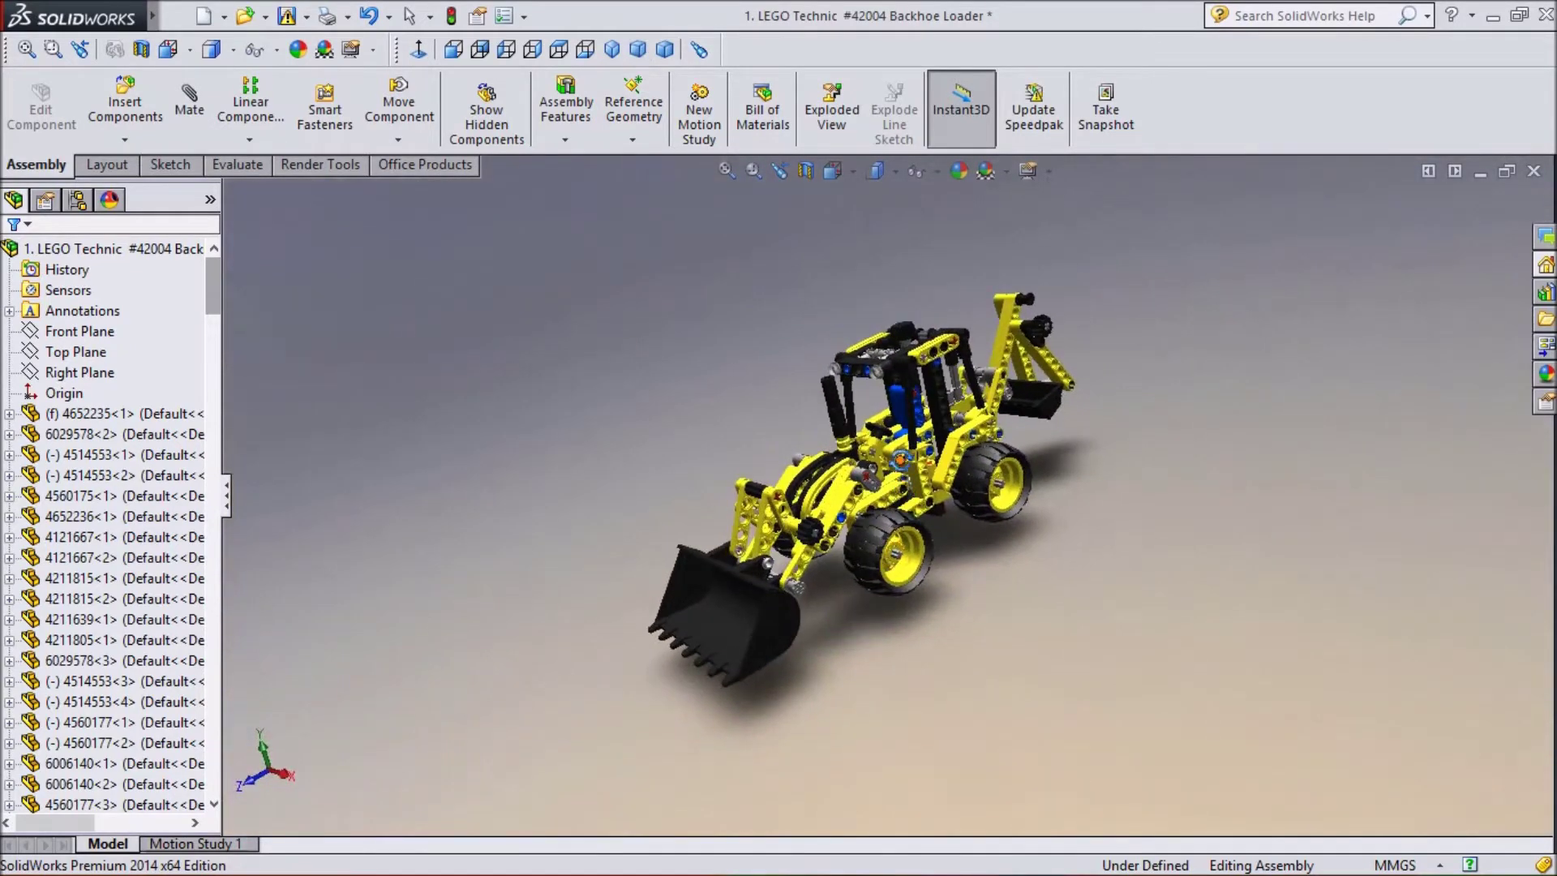
scroll(899, 460, "down", 2)
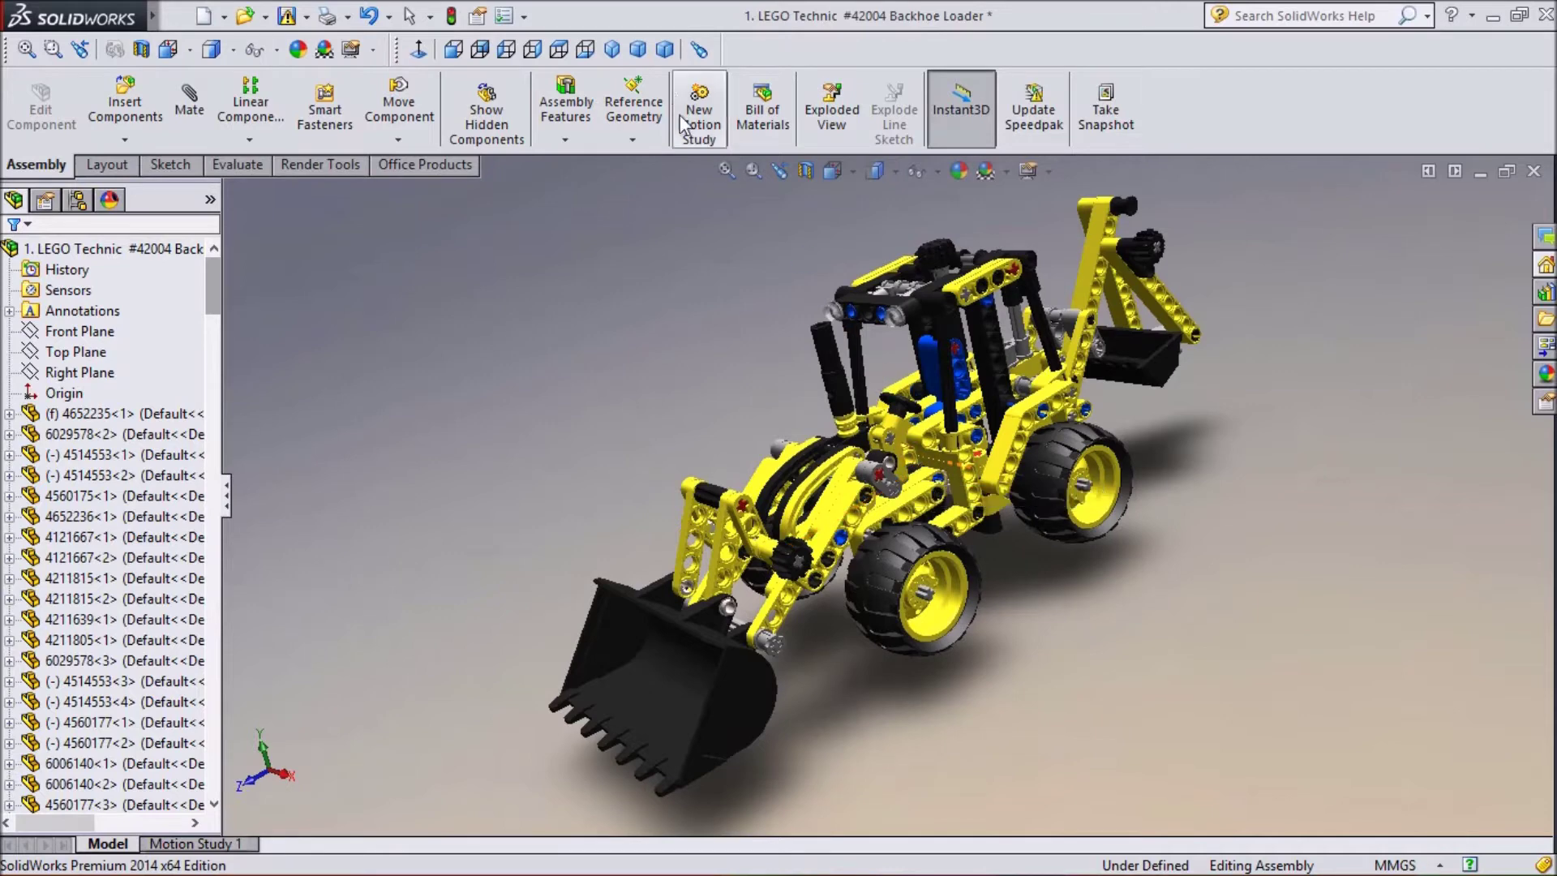
- Show the loader in the Dimetric view, return it to the Isometric view, and enlarge it
left_click(664, 51)
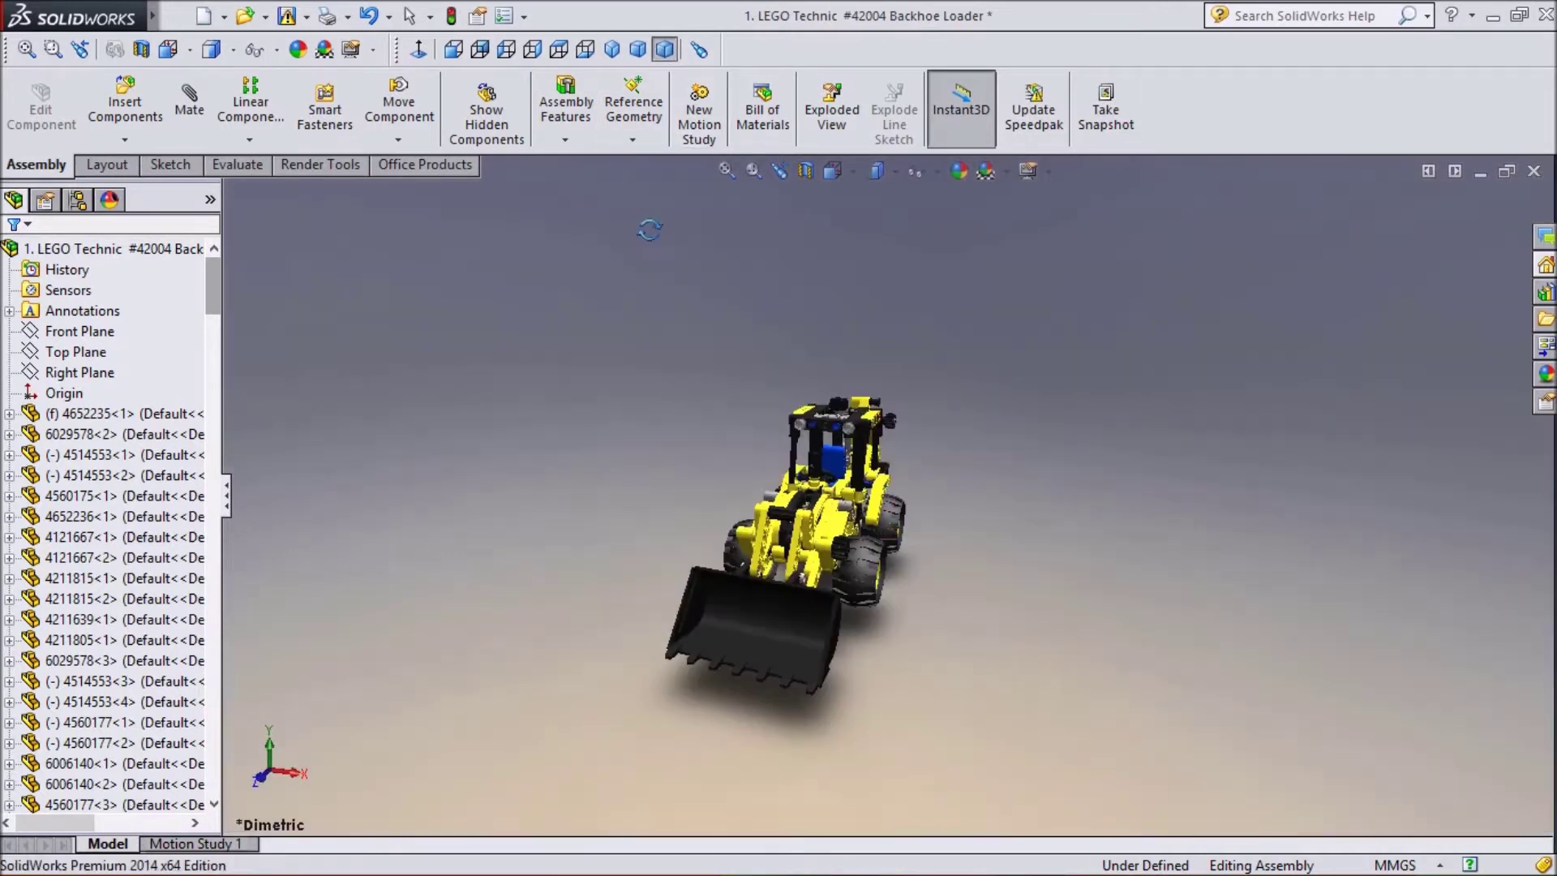
left_click(610, 51)
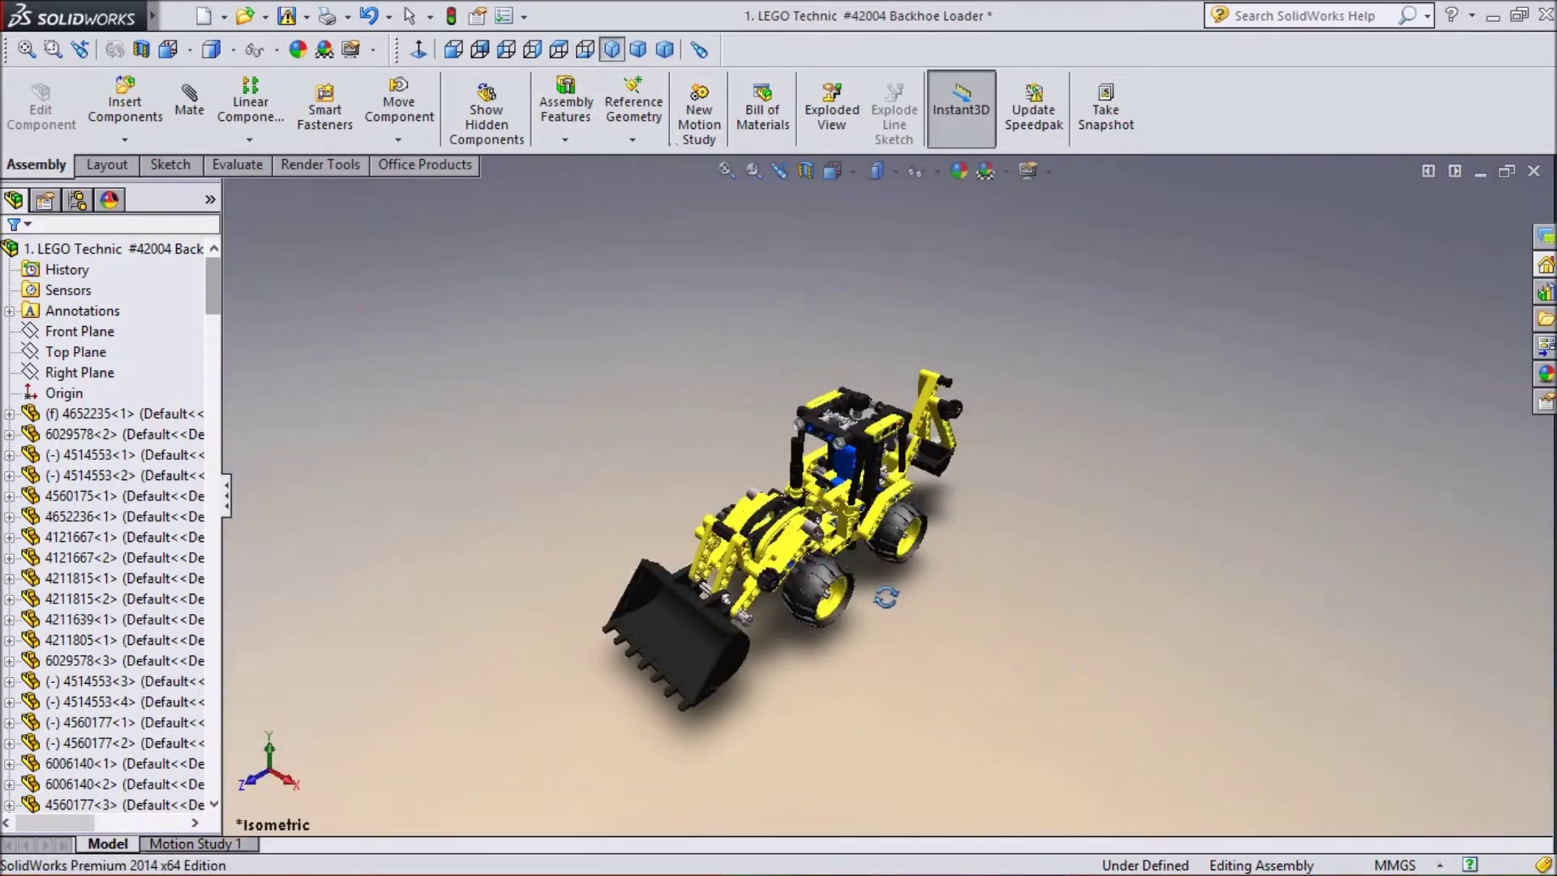
scroll(775, 585, "down", 3)
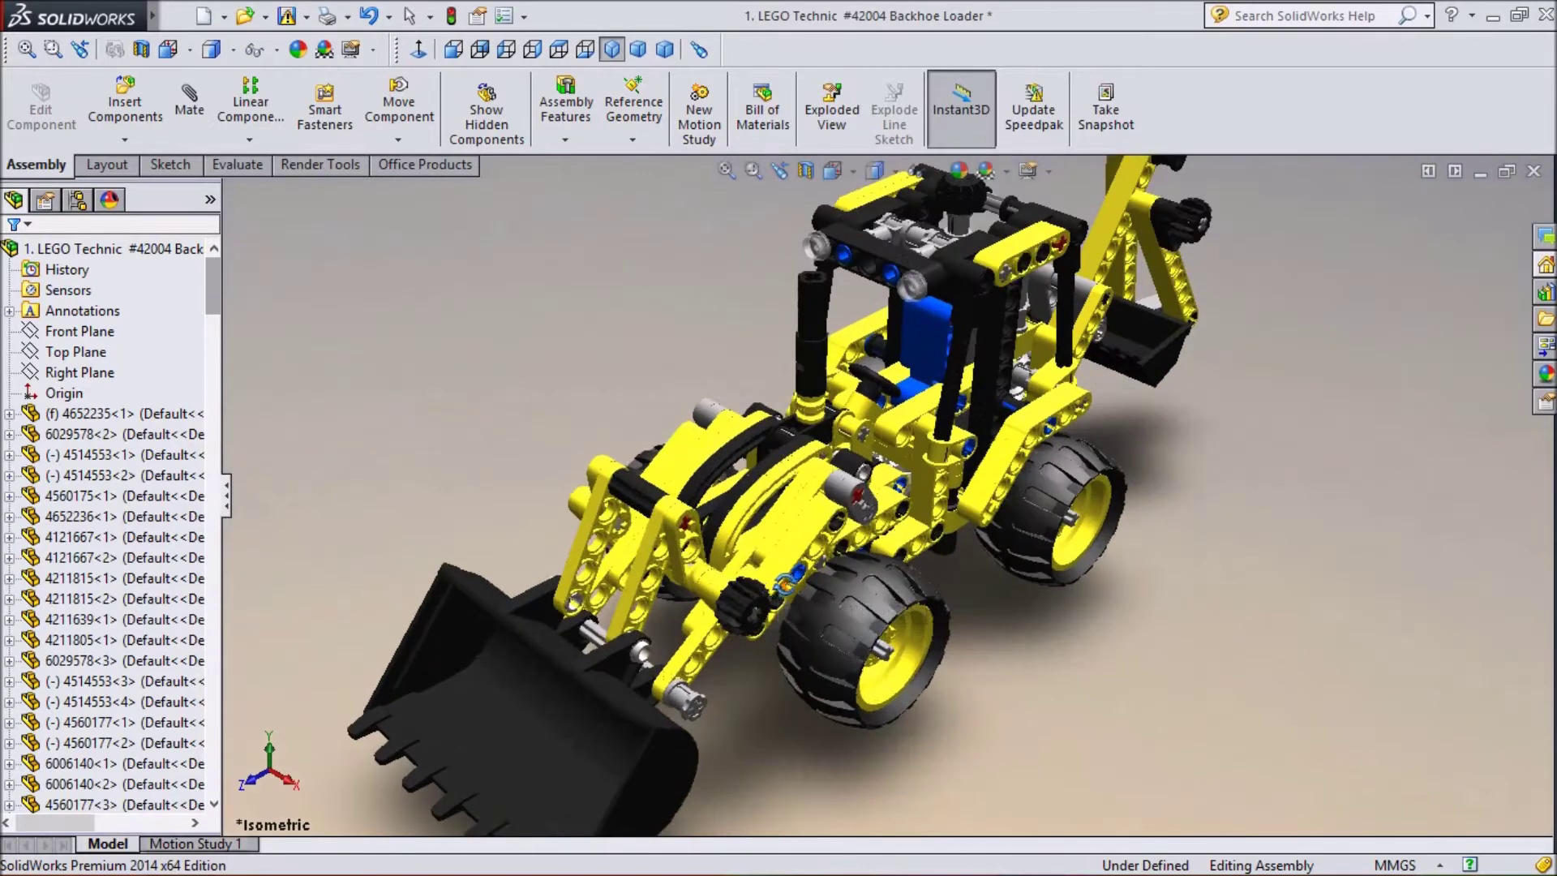
middle_click_drag(1257, 181, 1244, 228)
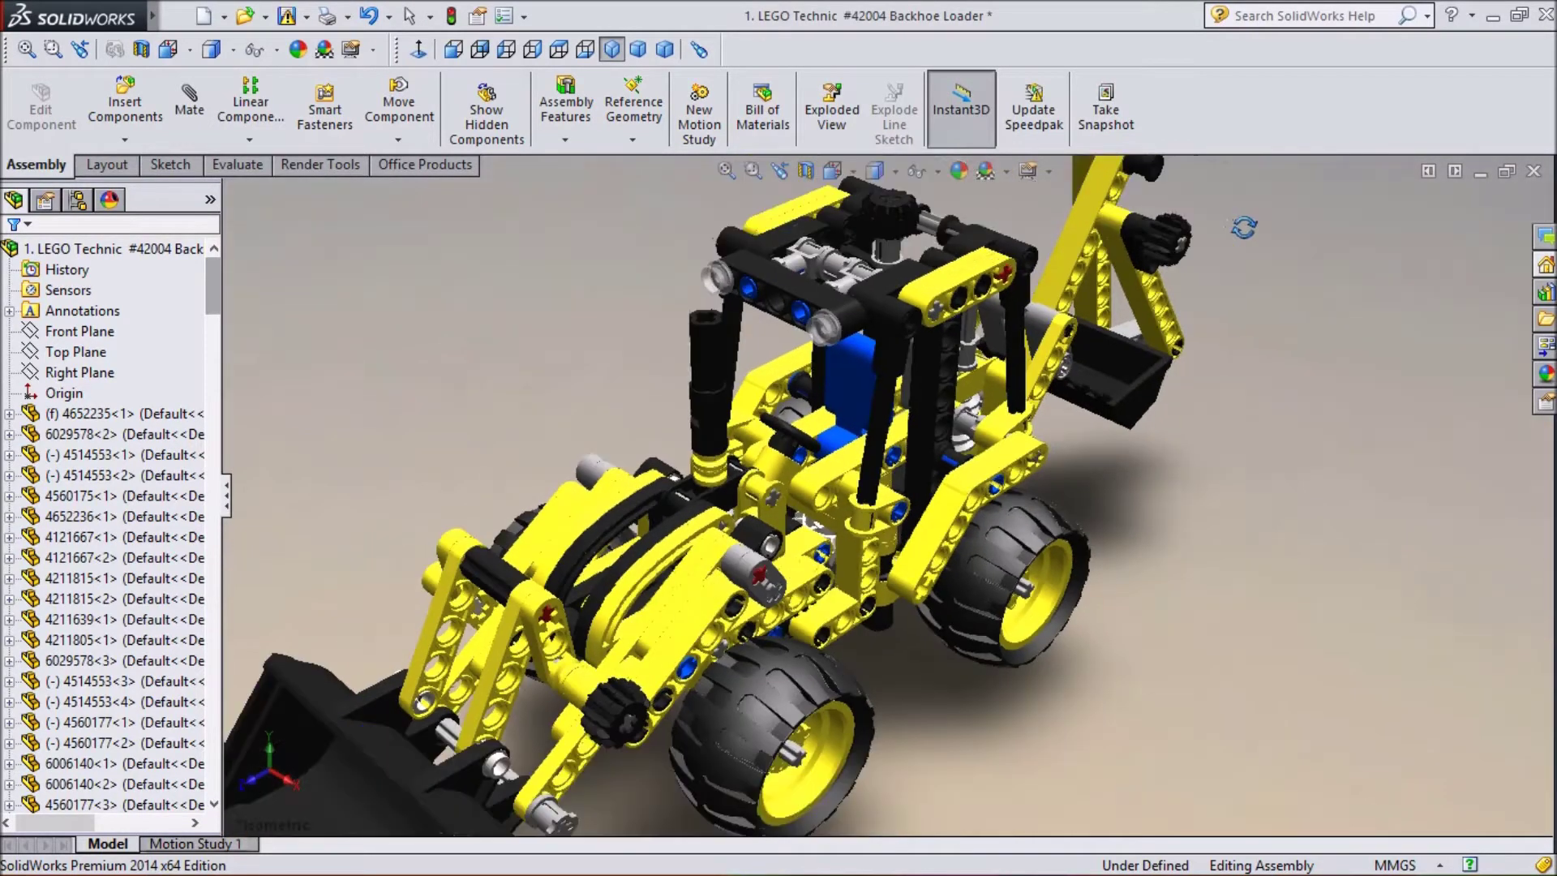
- Pan to the rear of the loader and zoom in on the backhoe arm and bucket
right_click(1259, 513)
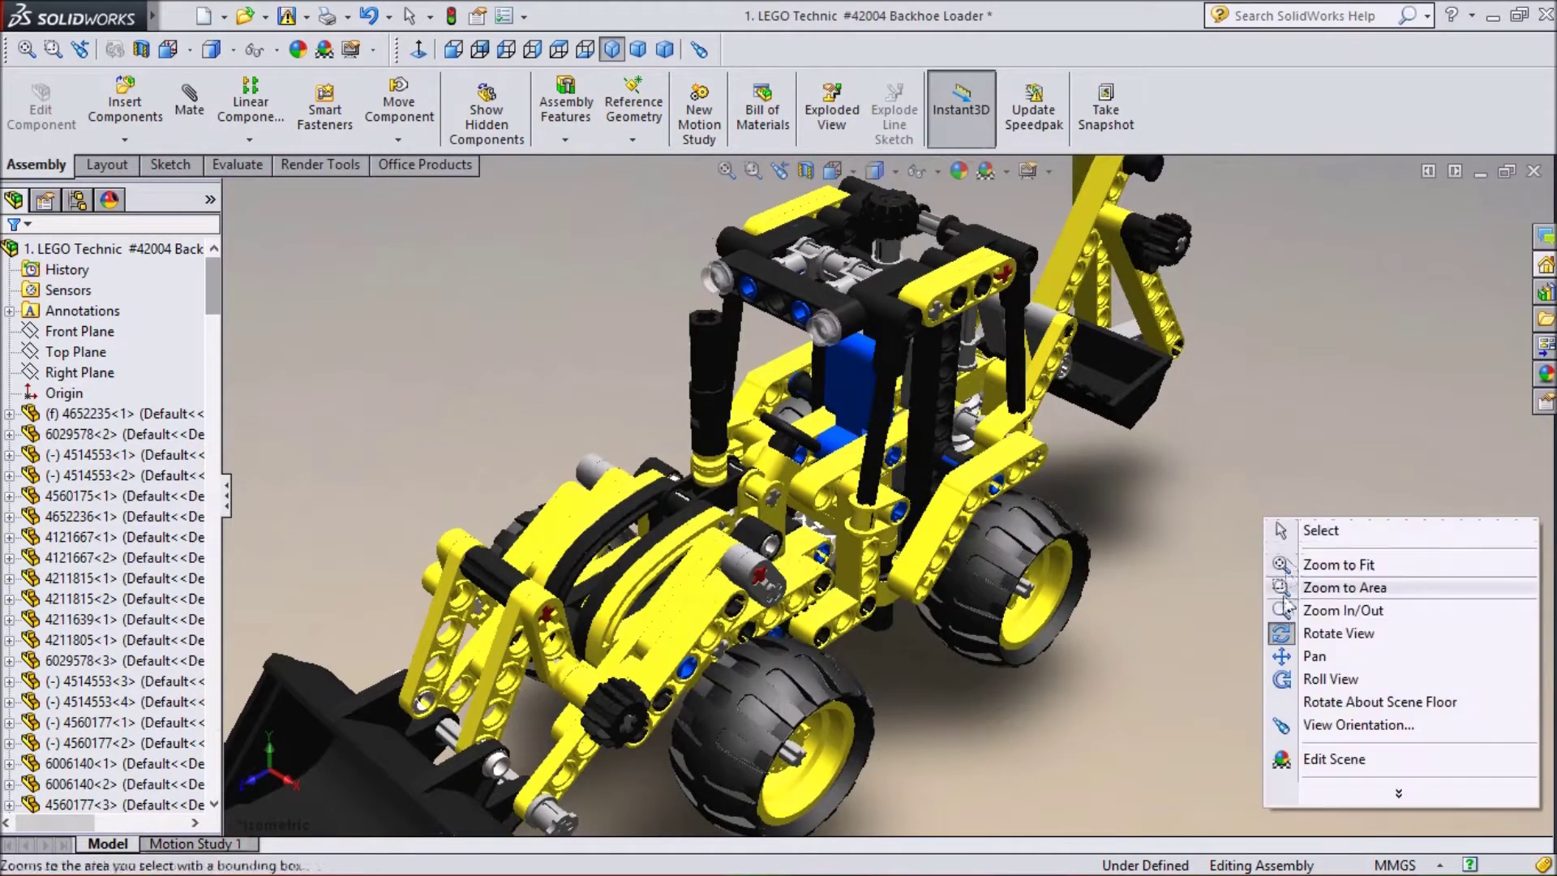
left_click(1293, 659)
left_click_drag(1203, 519, 906, 761)
left_click_drag(1088, 594, 889, 608)
scroll(876, 569, "down", 4)
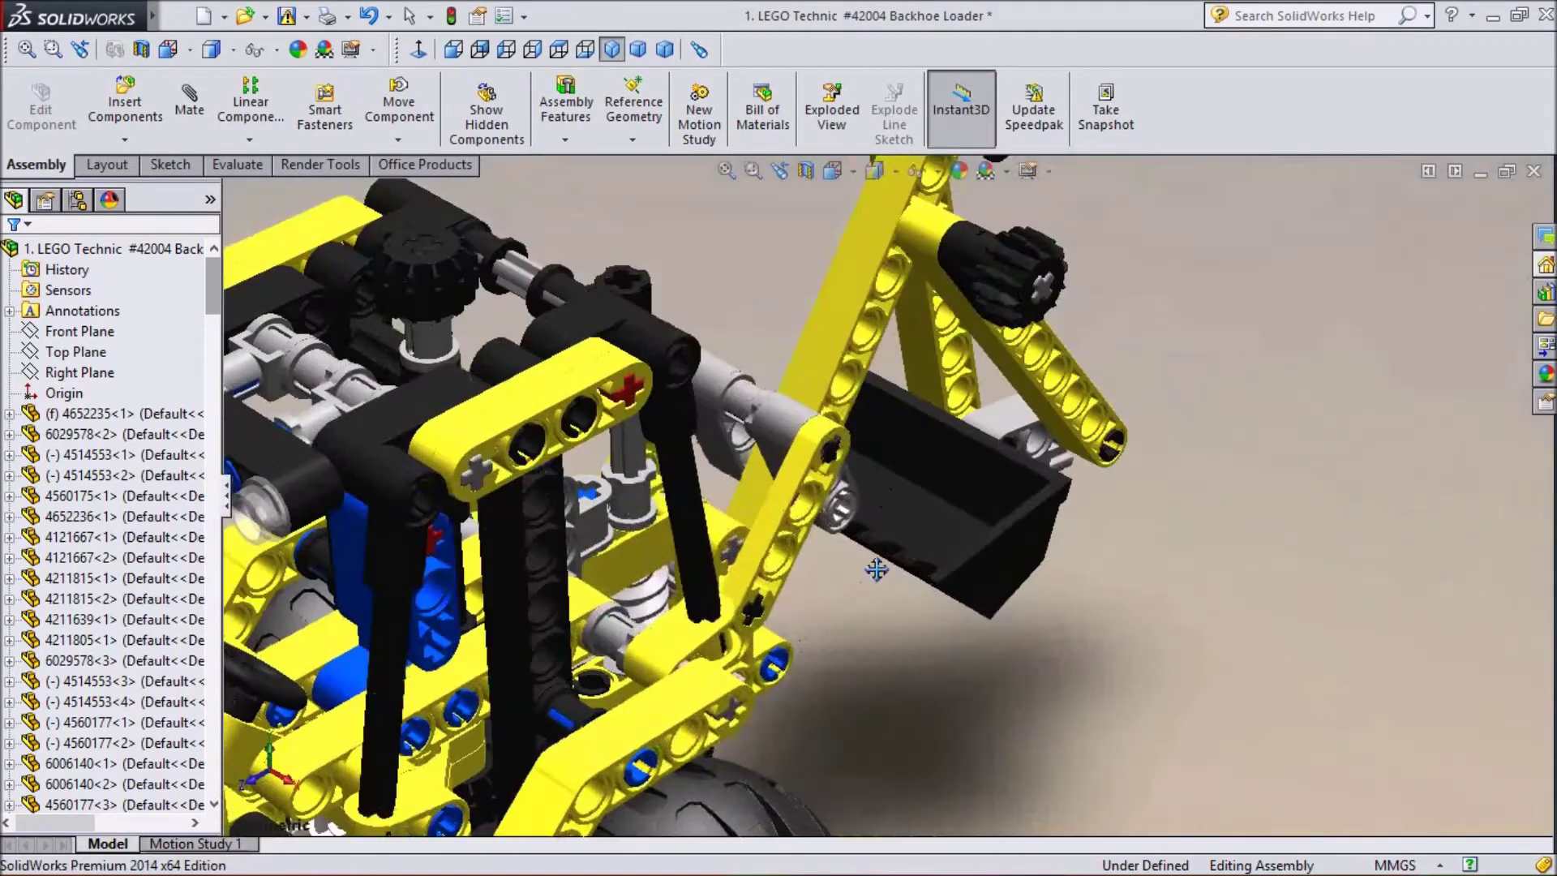
scroll(884, 564, "down", 2)
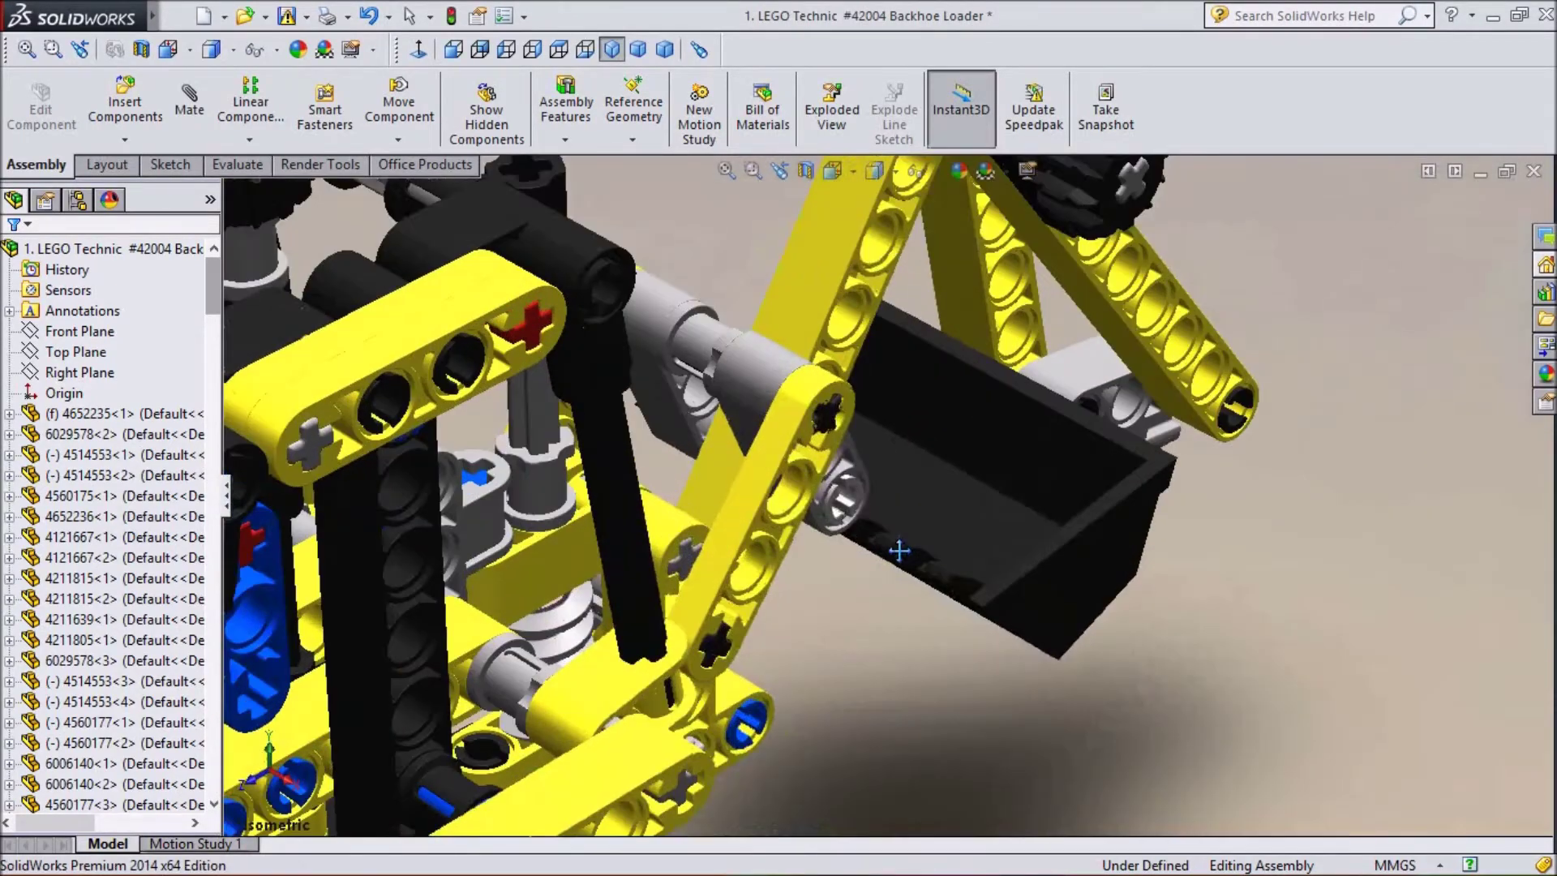
- Use Rotate View to inspect the cab roof, backhoe arm and underside of the loader up close
right_click(935, 668)
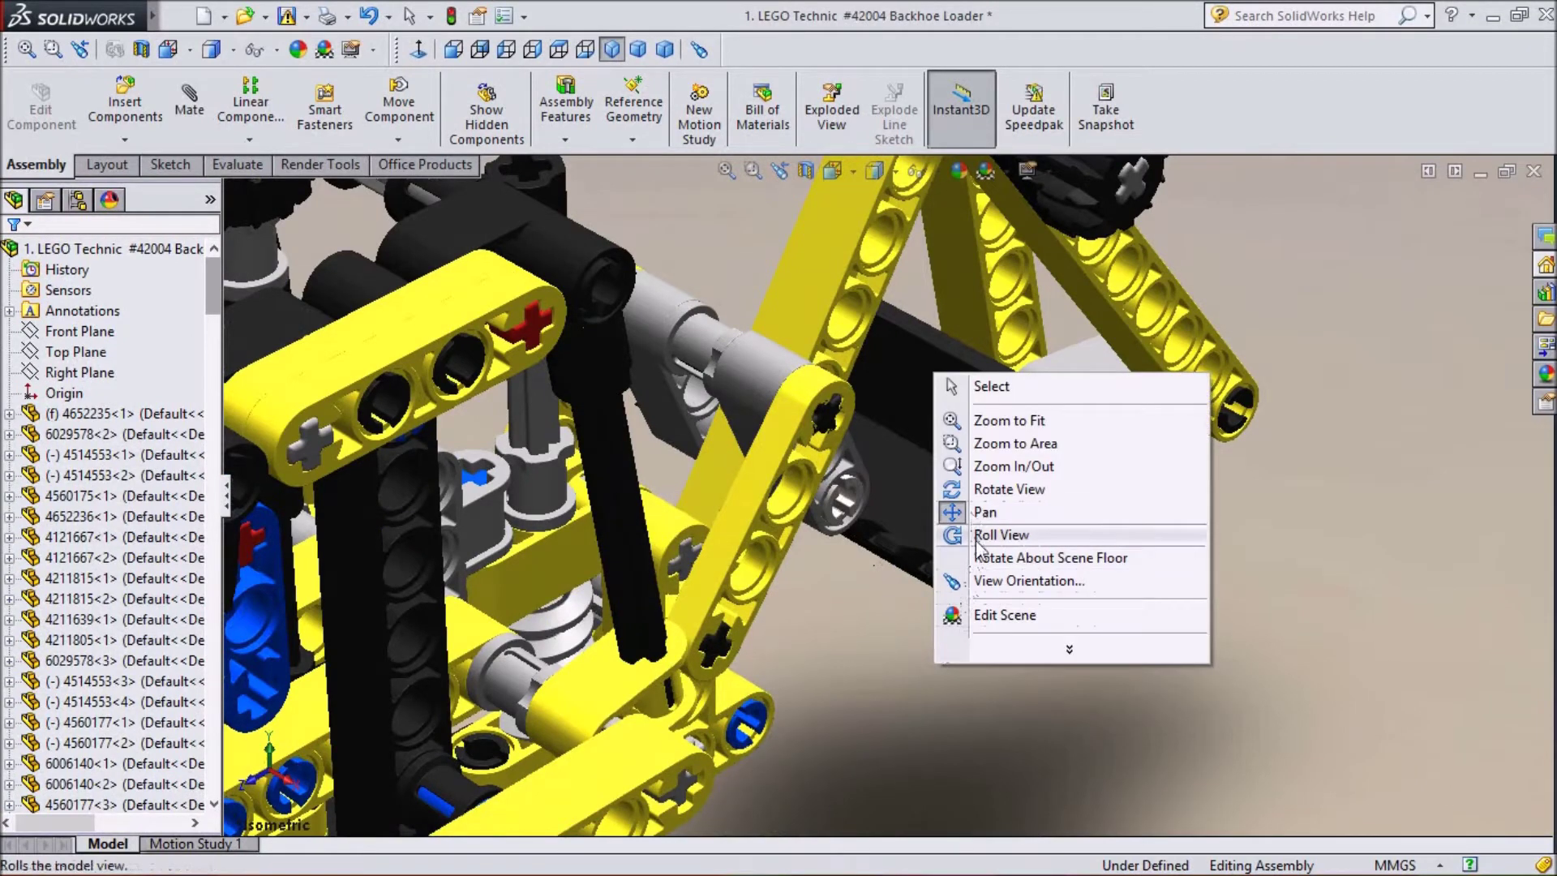
left_click(1000, 535)
right_click(893, 676)
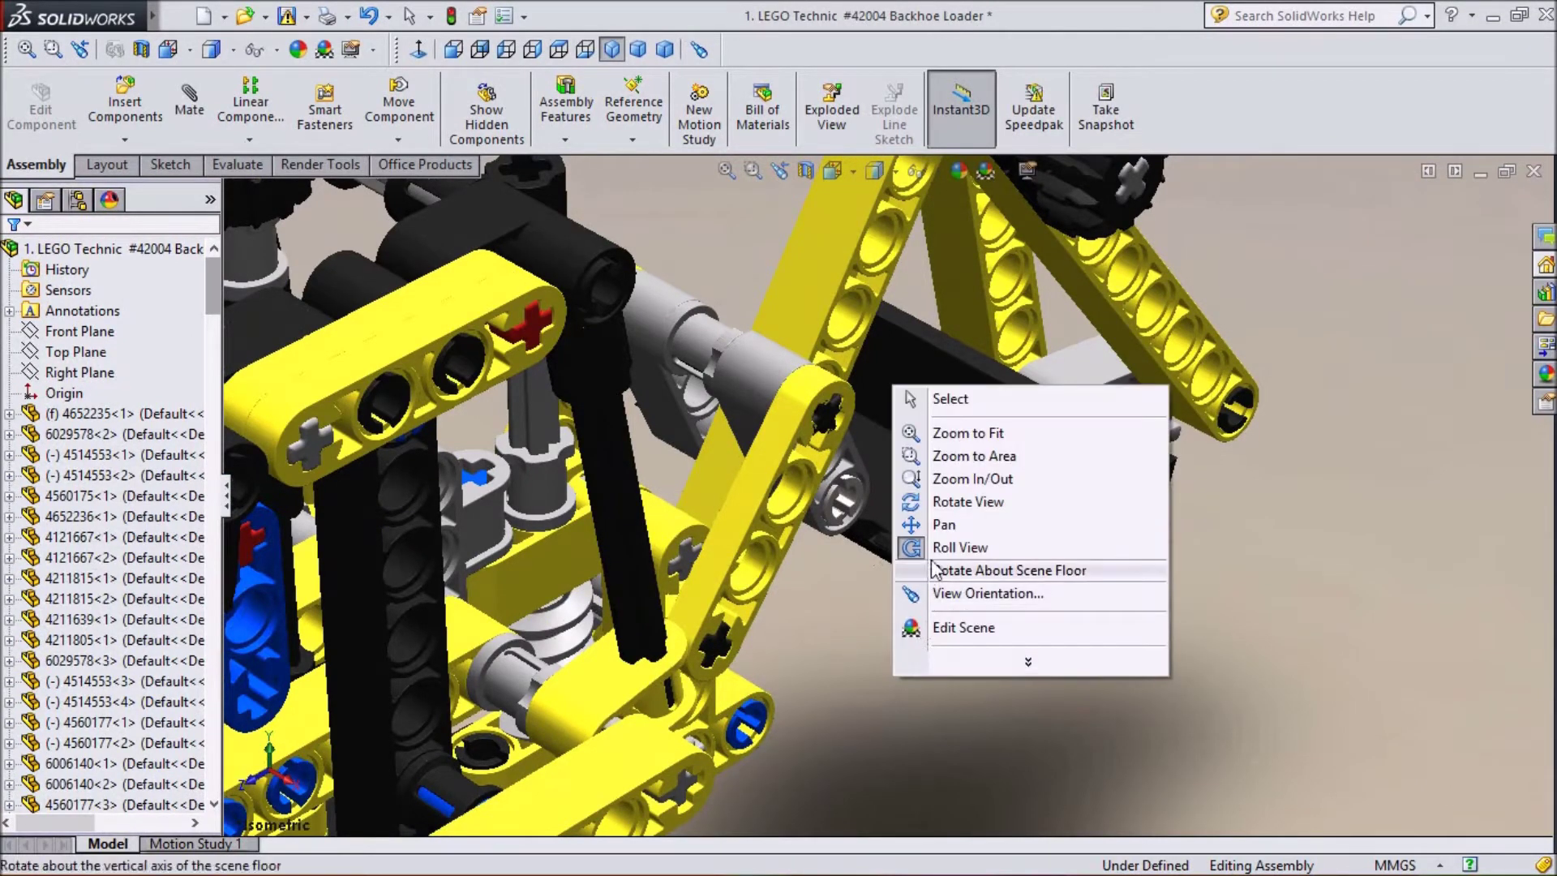
left_click(938, 503)
left_click_drag(1132, 644, 934, 648)
left_click_drag(1107, 676, 707, 787)
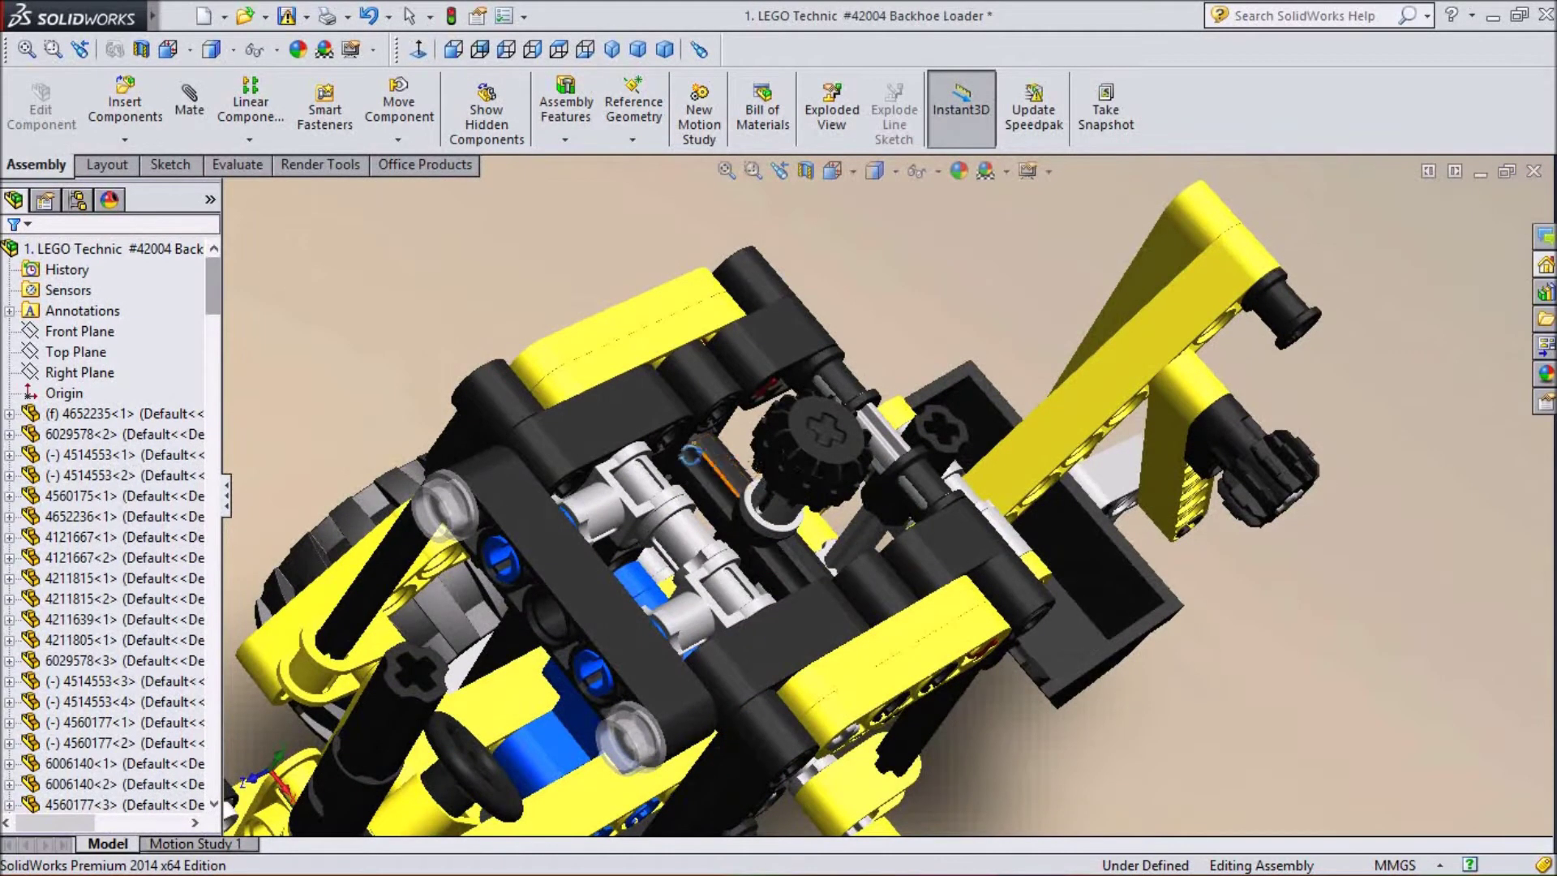
left_click_drag(504, 651, 665, 517)
- Zoom in on the front bucket's linkage from below, and zoom out to the whole underside
scroll(667, 518, "up", 2)
scroll(667, 517, "down", 4)
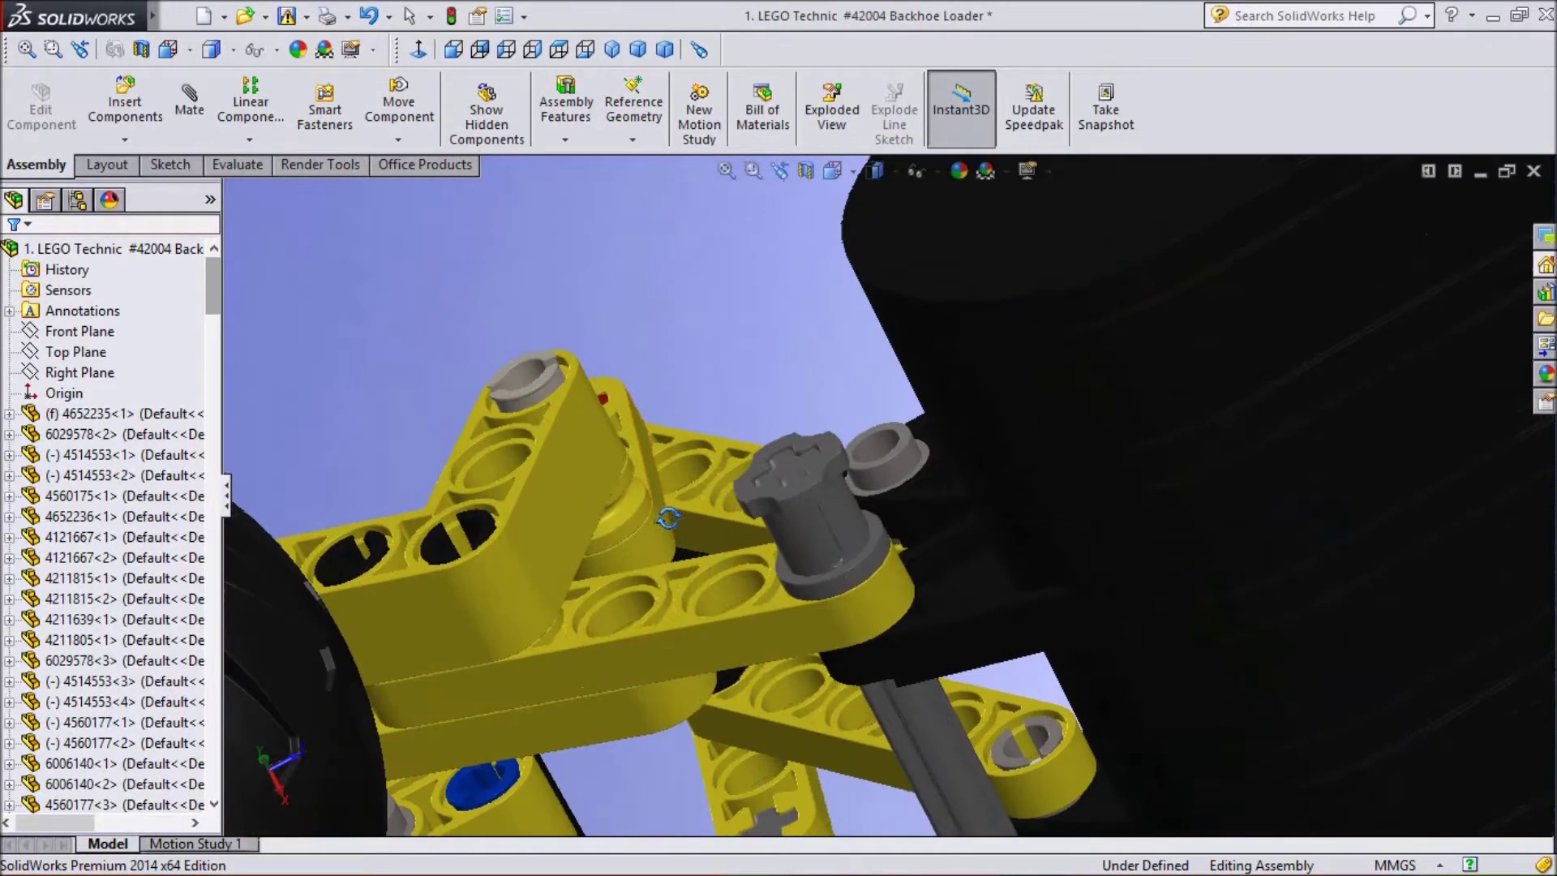
scroll(666, 517, "up", 5)
scroll(651, 533, "up", 3)
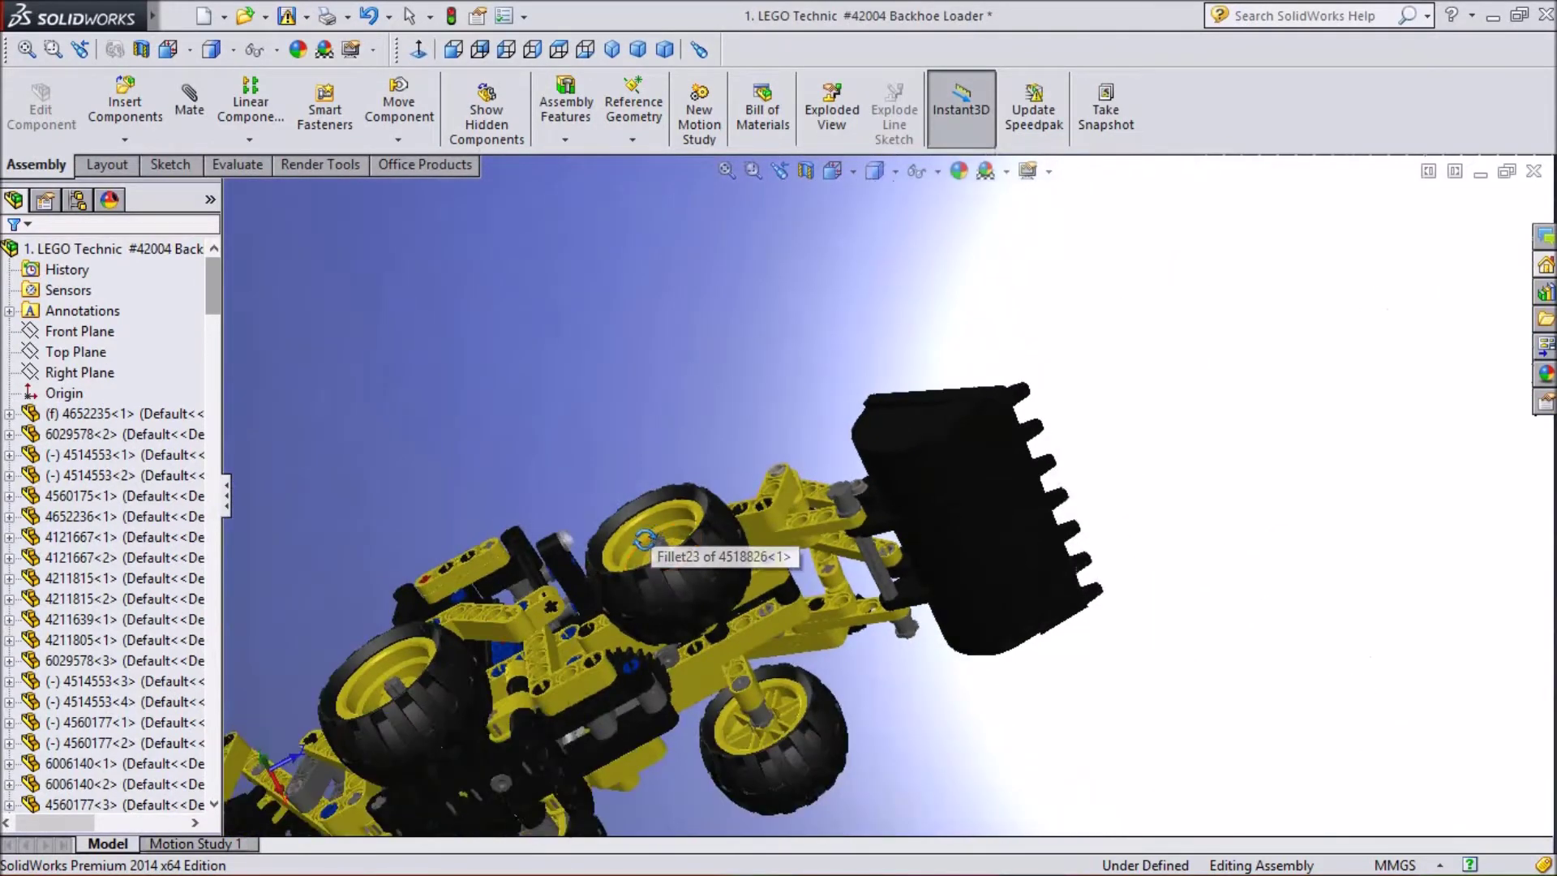
scroll(646, 536, "up", 3)
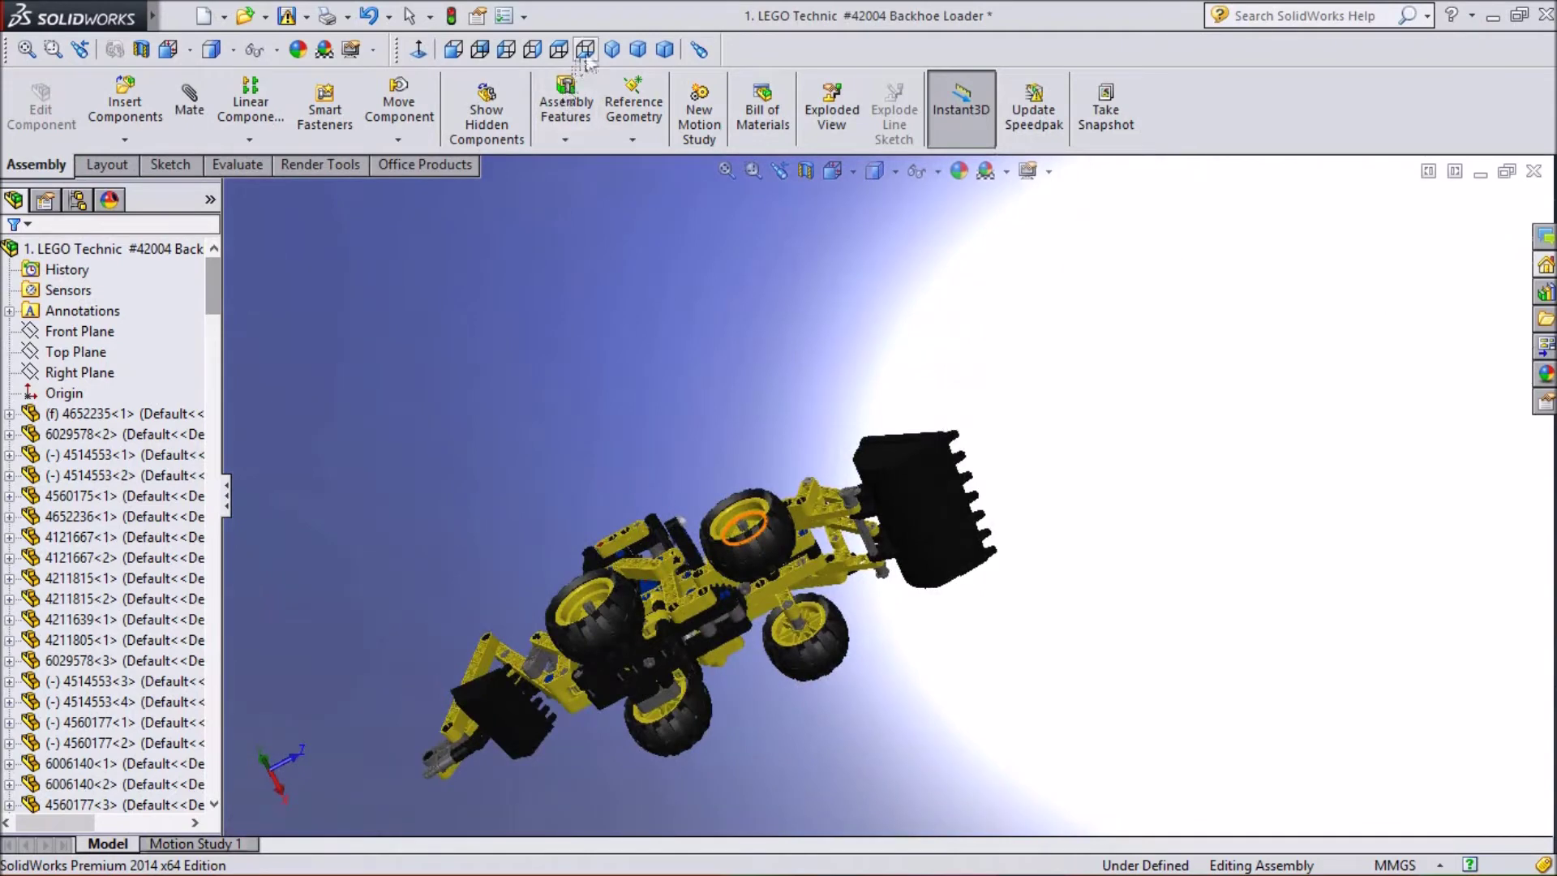
- Show the loader in the Isometric view, enlarge and center it with Pan, and activate Rotate View
left_click(612, 51)
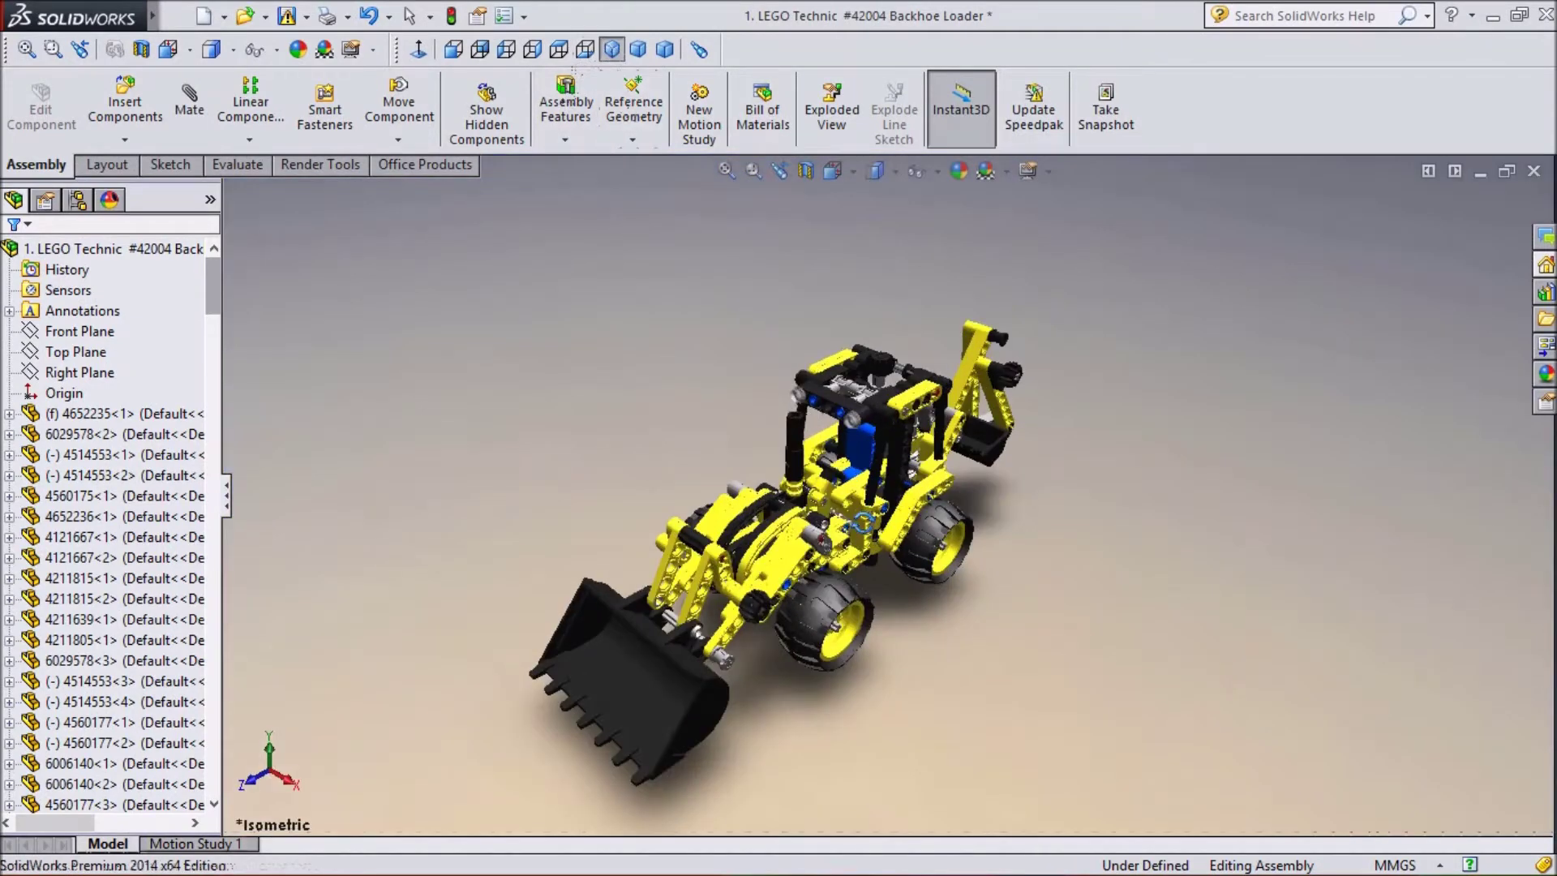
scroll(850, 577, "down", 3)
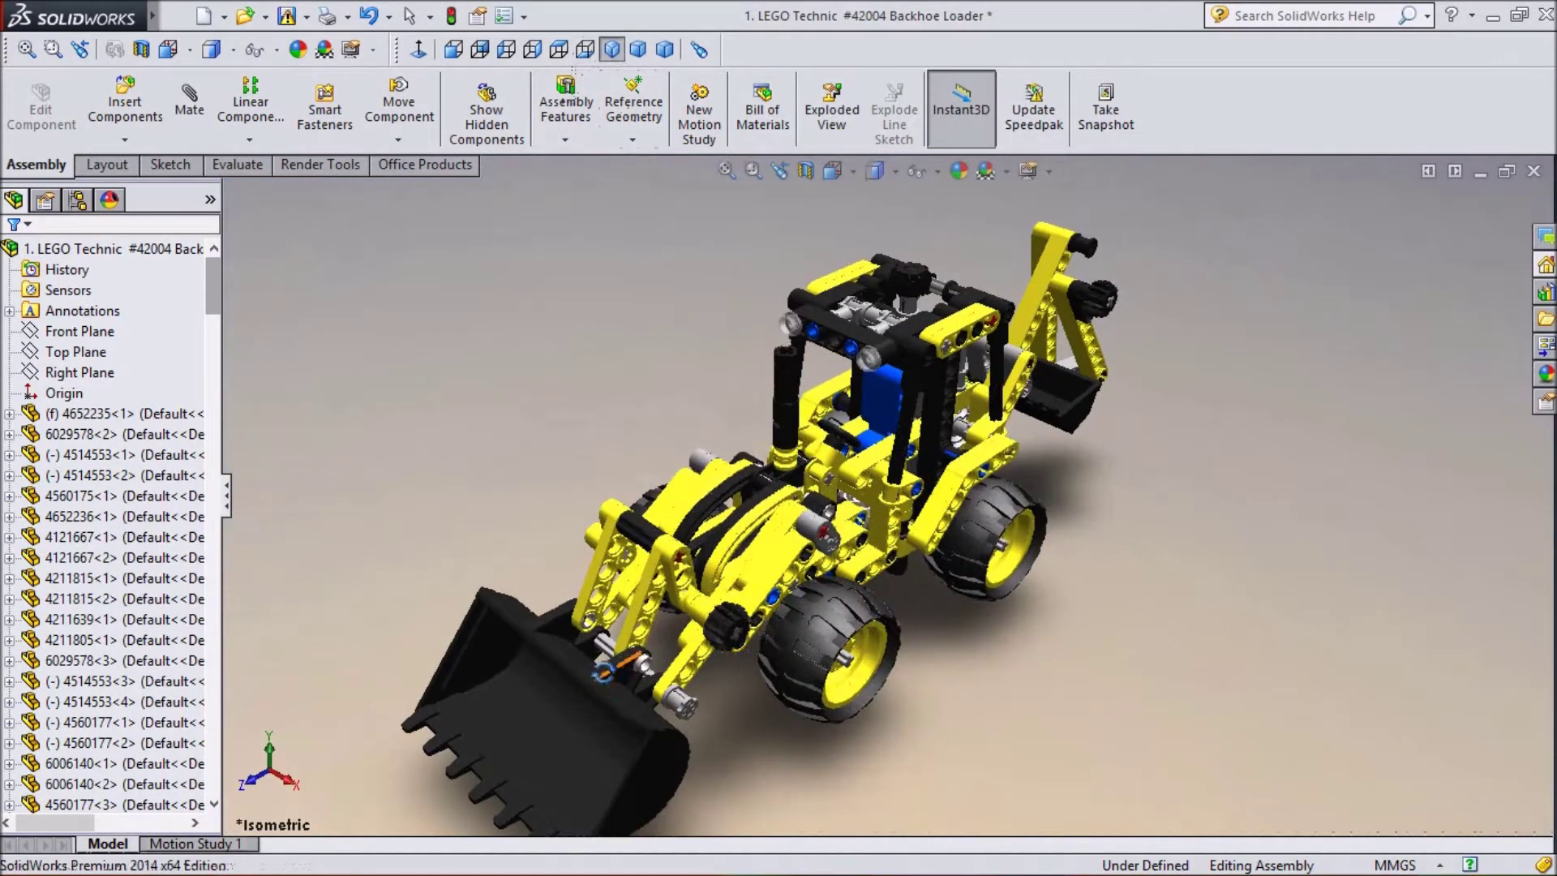
right_click(772, 802)
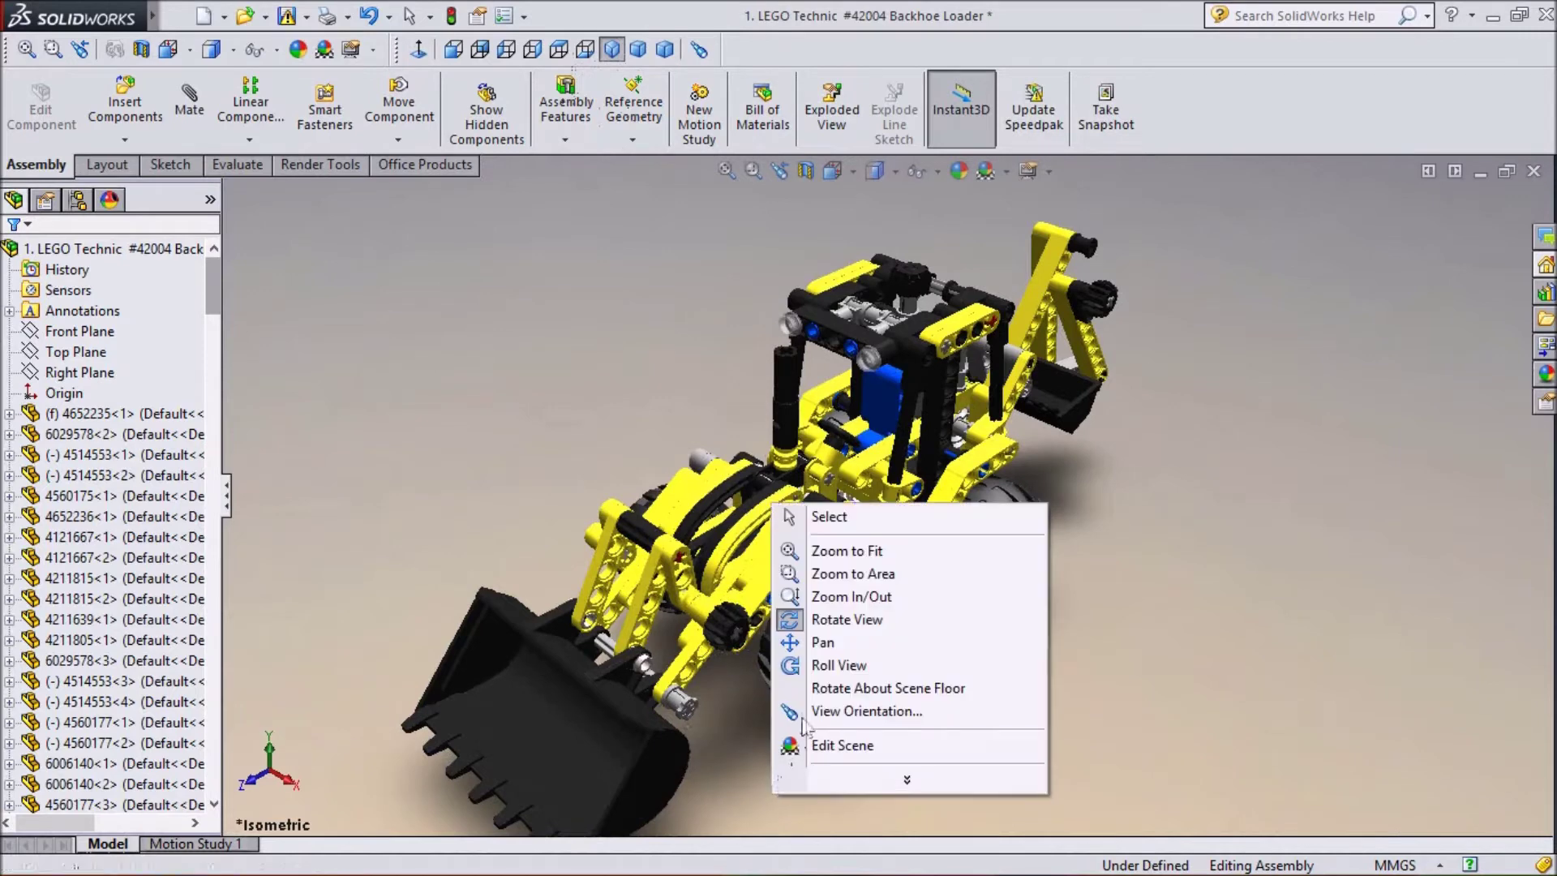
left_click(807, 642)
left_click_drag(808, 642, 857, 600)
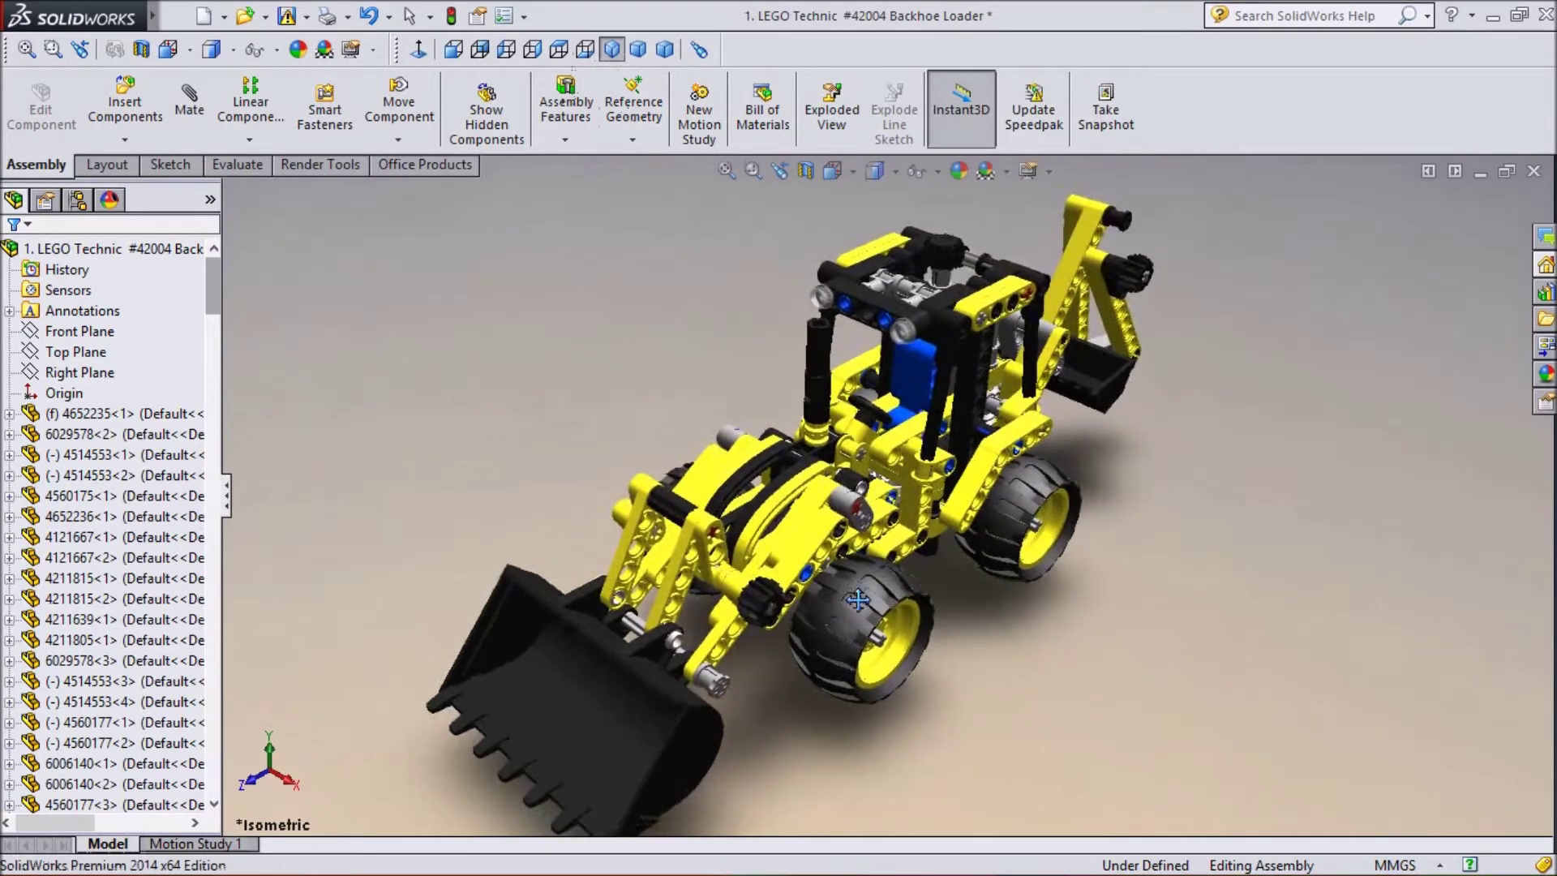
left_click_drag(772, 720, 796, 686)
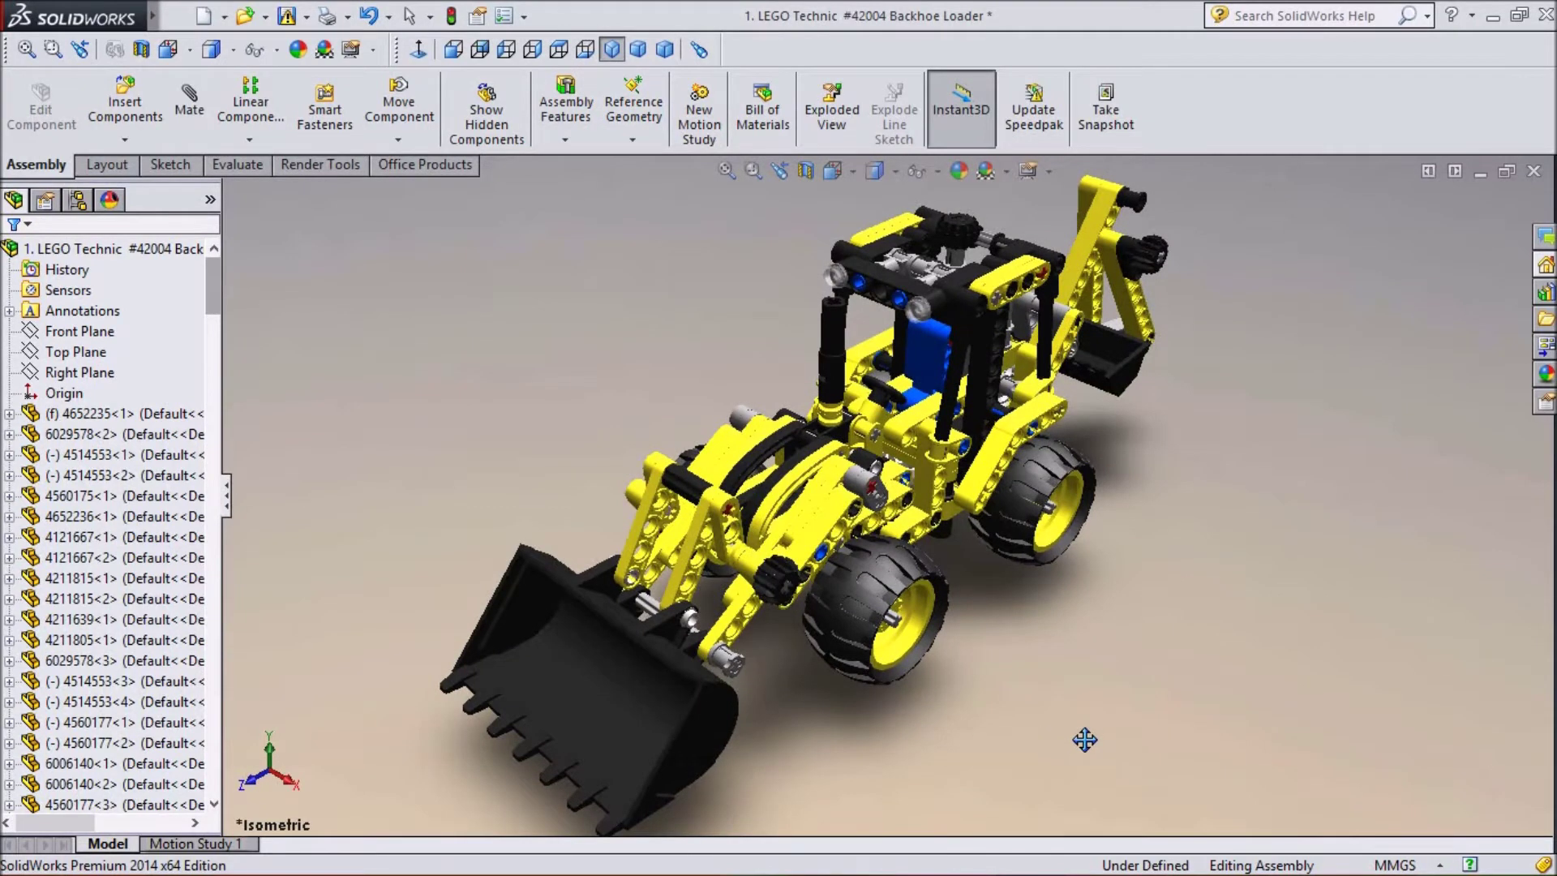
right_click(1082, 753)
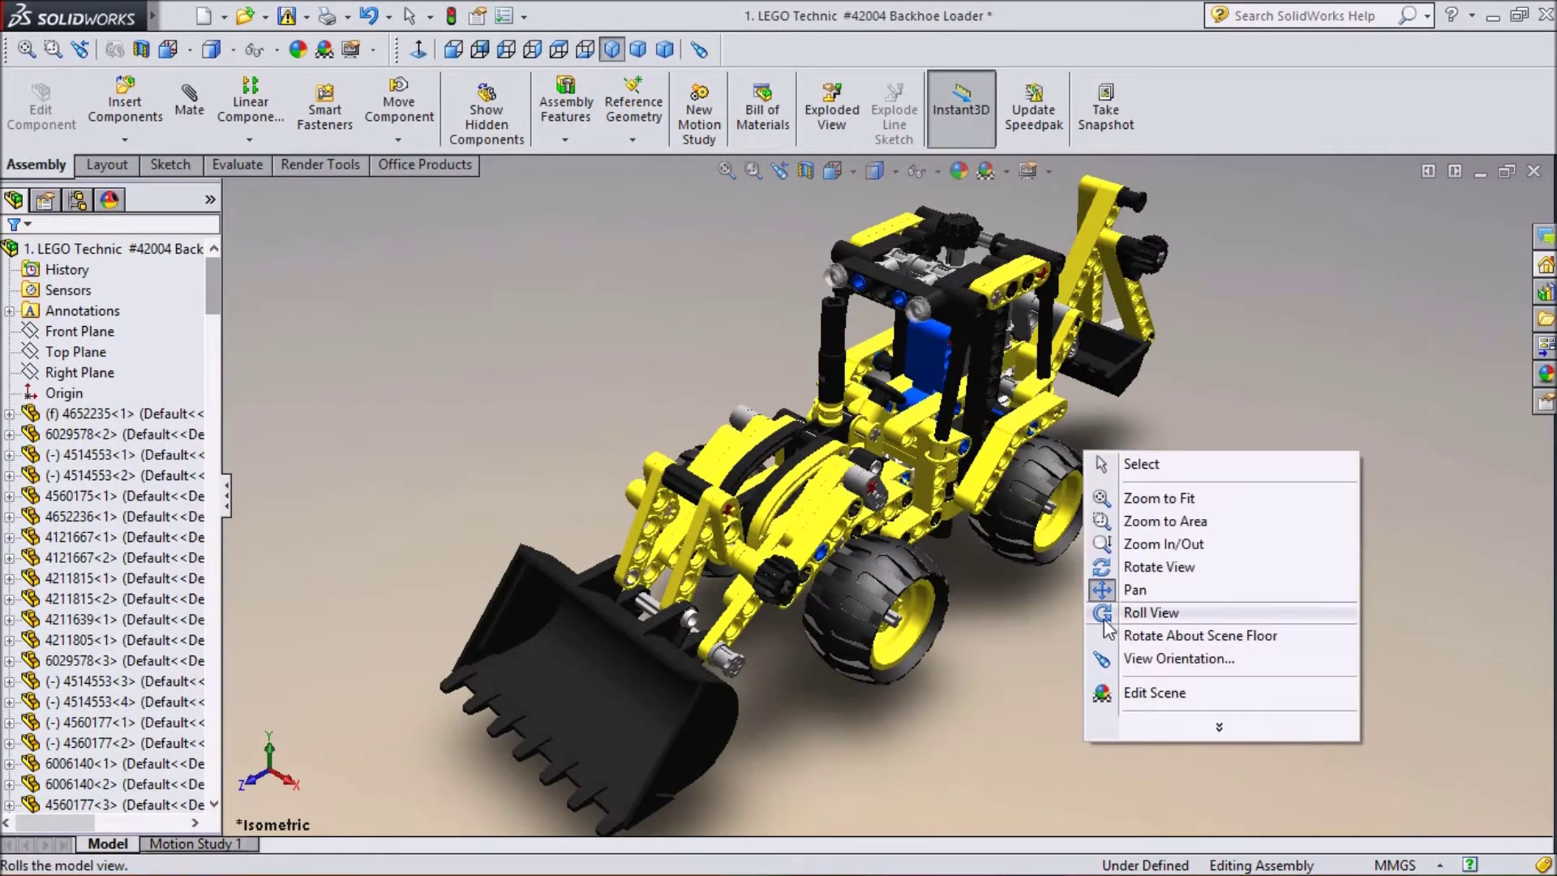
left_click(1108, 567)
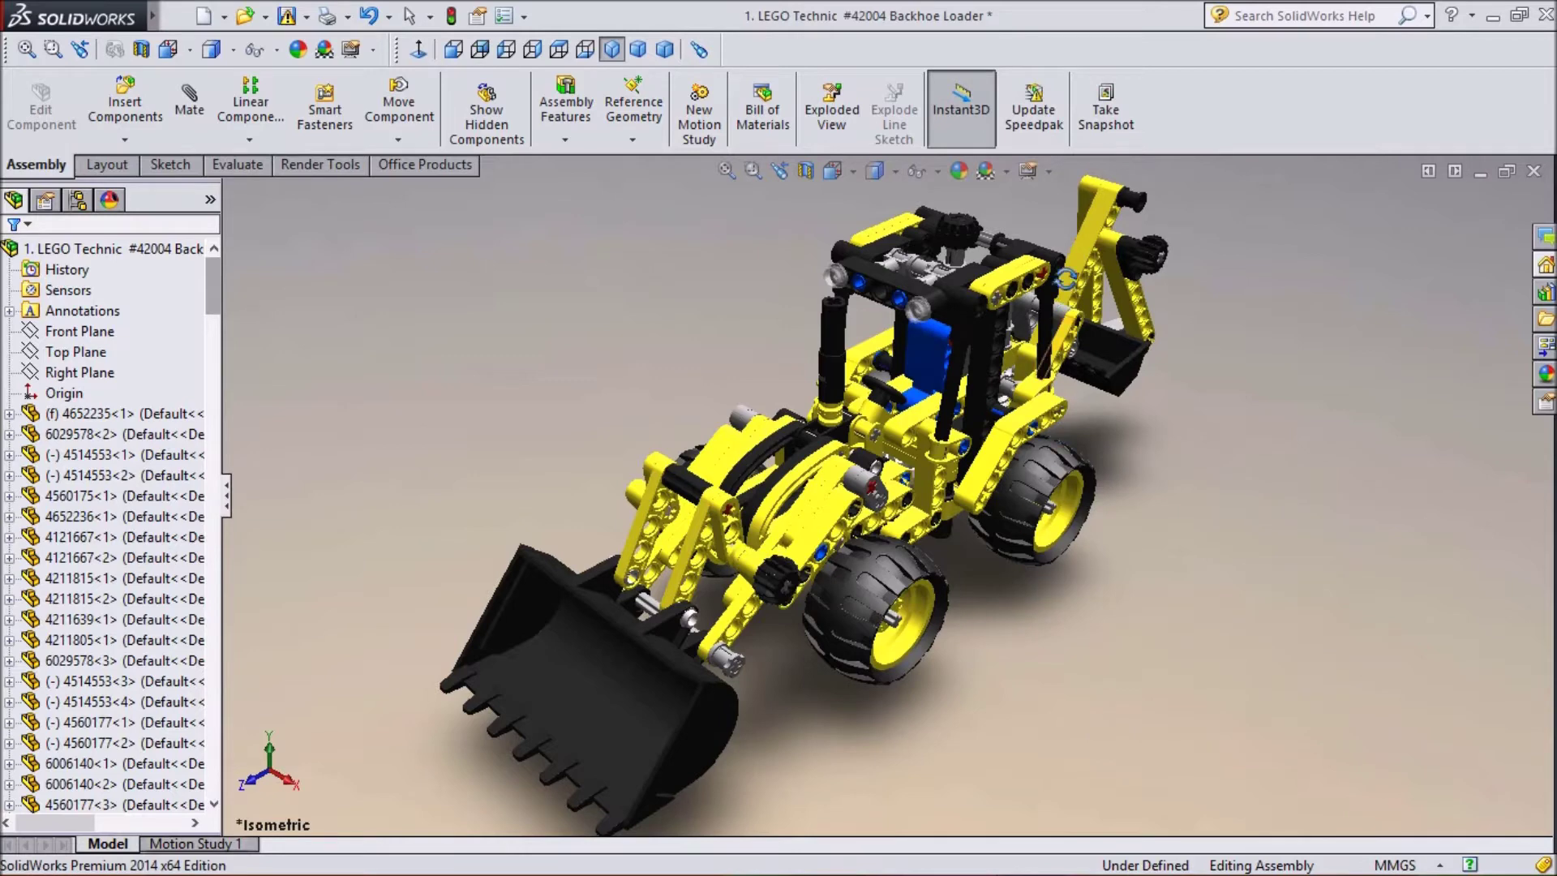
- Apply the Plain White scene and rotate the loader to inspect it from several angles
left_click(1008, 170)
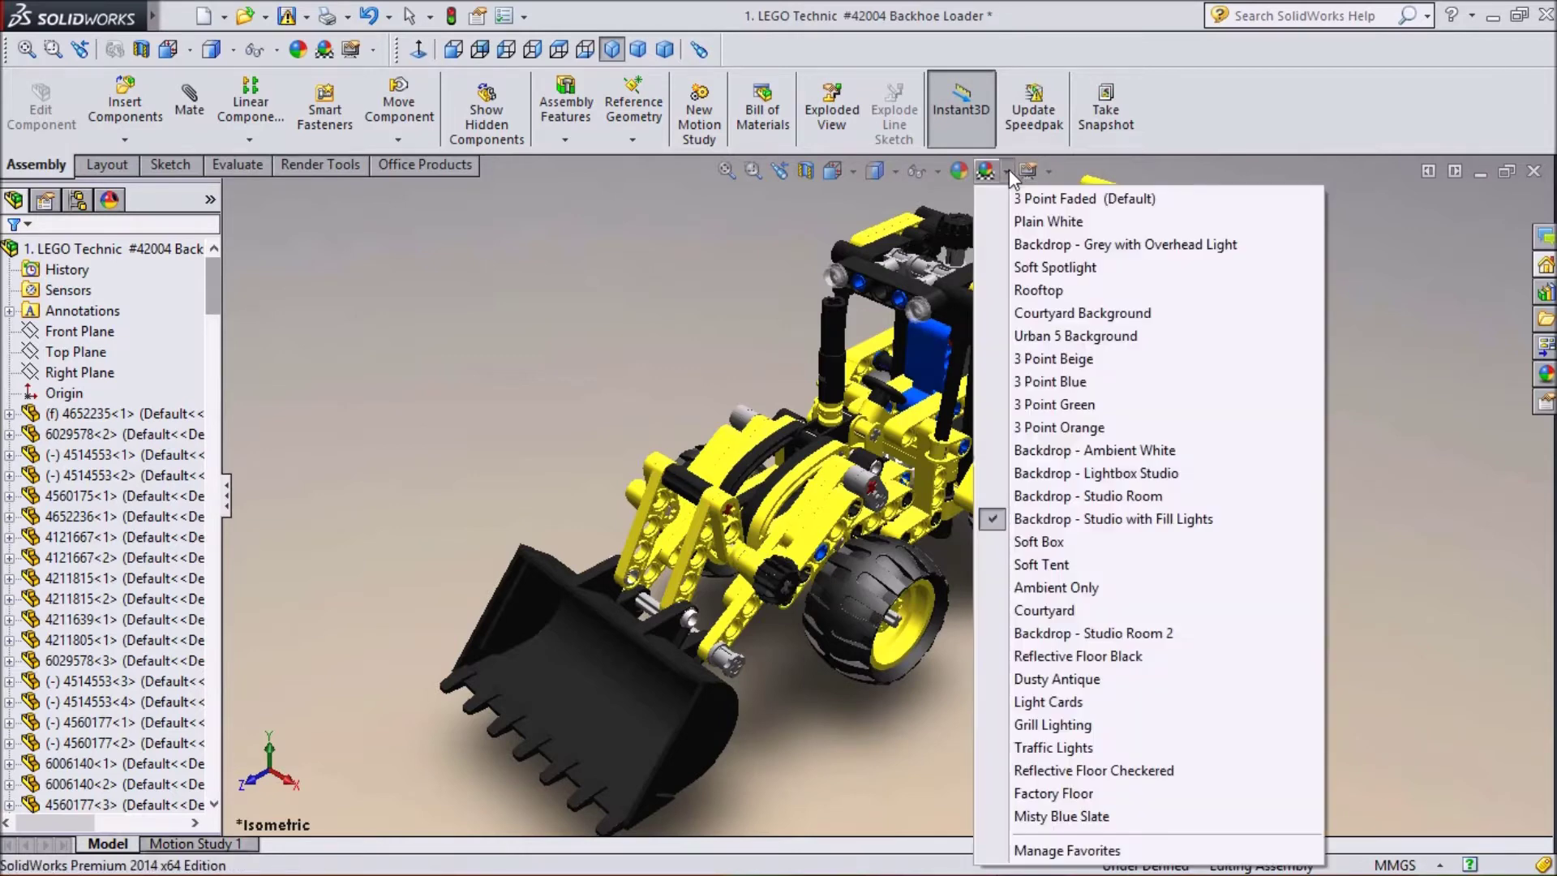
left_click(1010, 231)
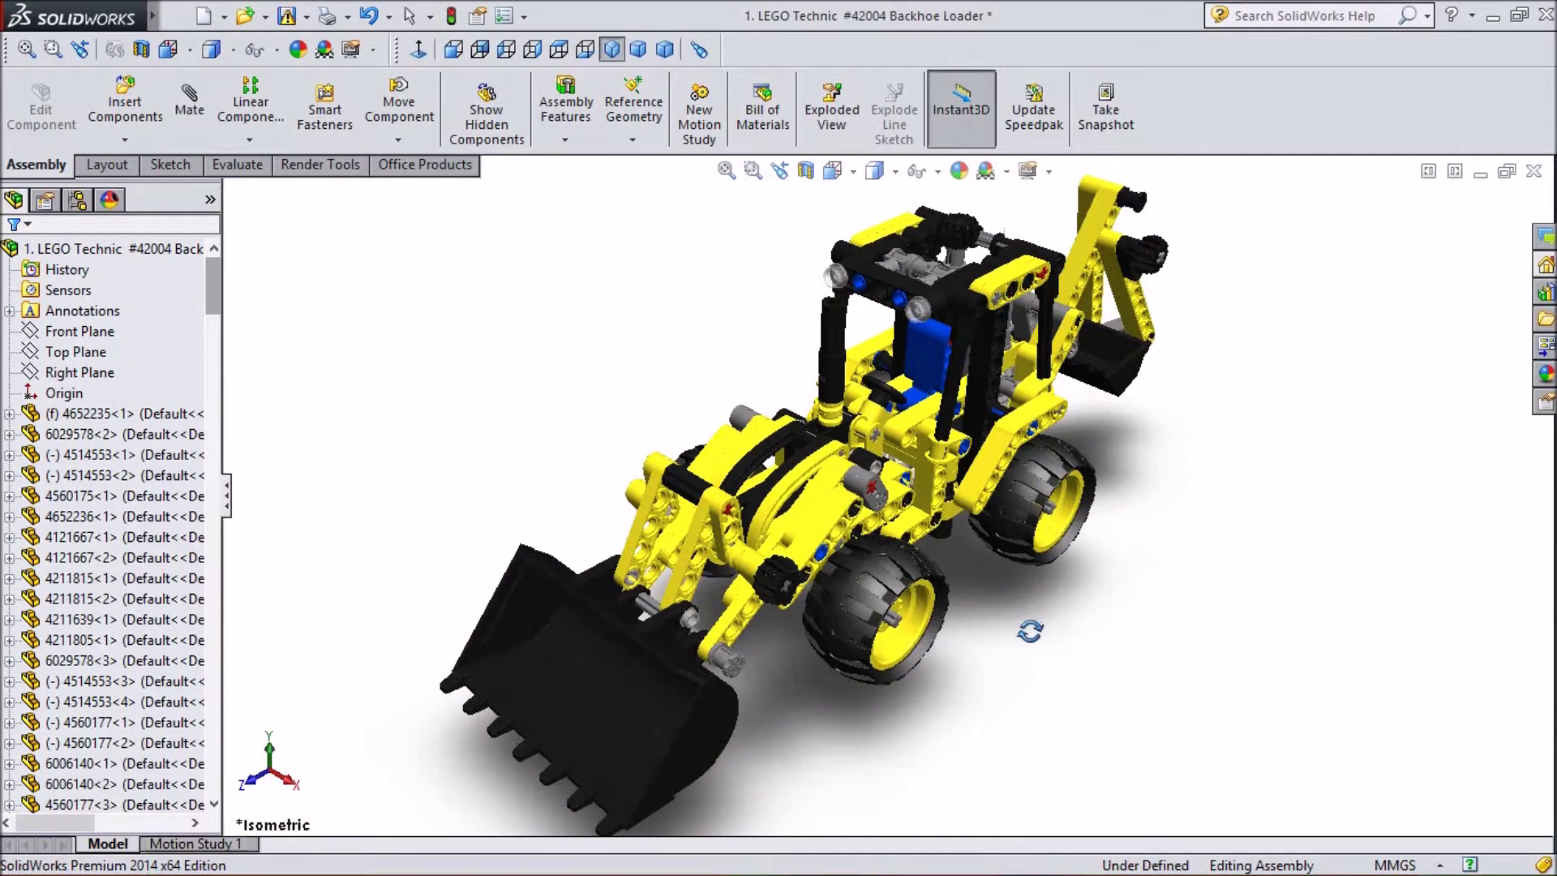
middle_click_drag(1024, 659, 390, 812)
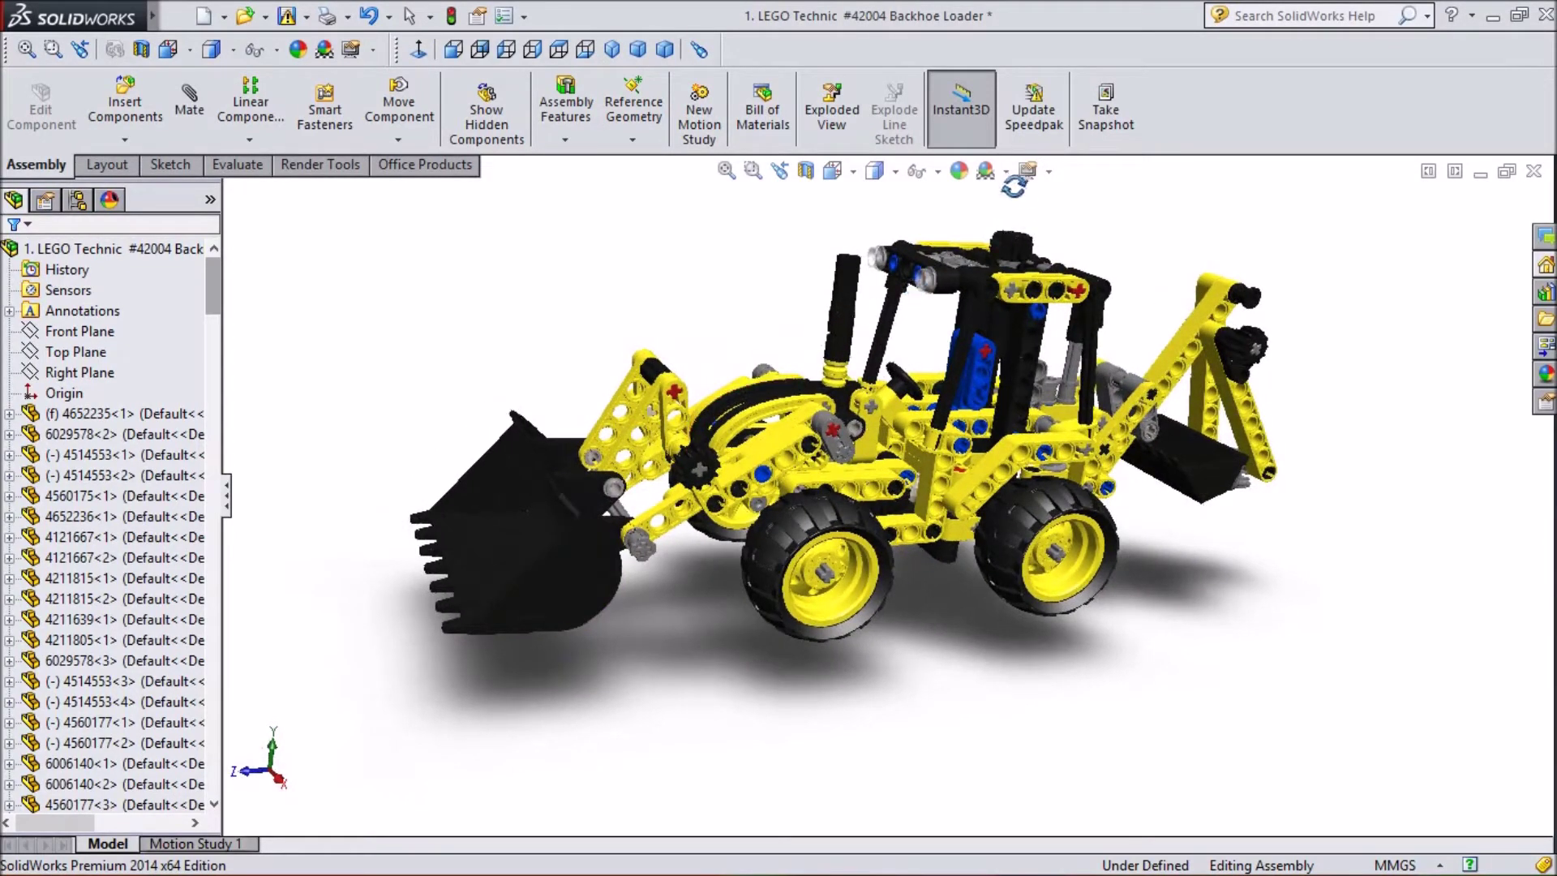
- Try the Soft Spotlight scene, switch to the Rooftop scene, and rotate the loader to inspect it
left_click(1006, 172)
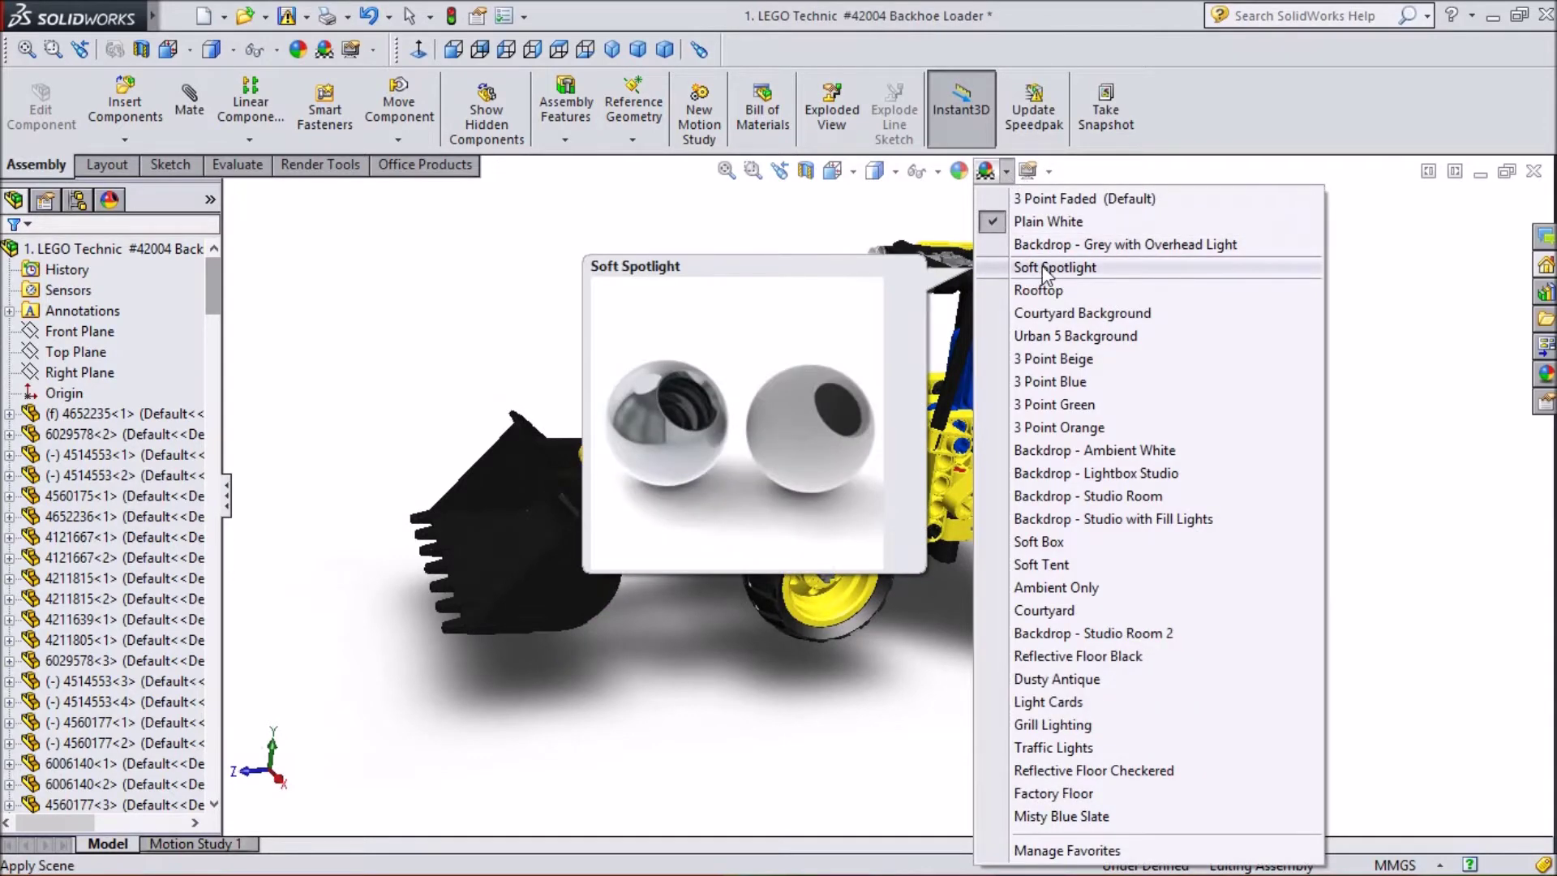
left_click(1046, 268)
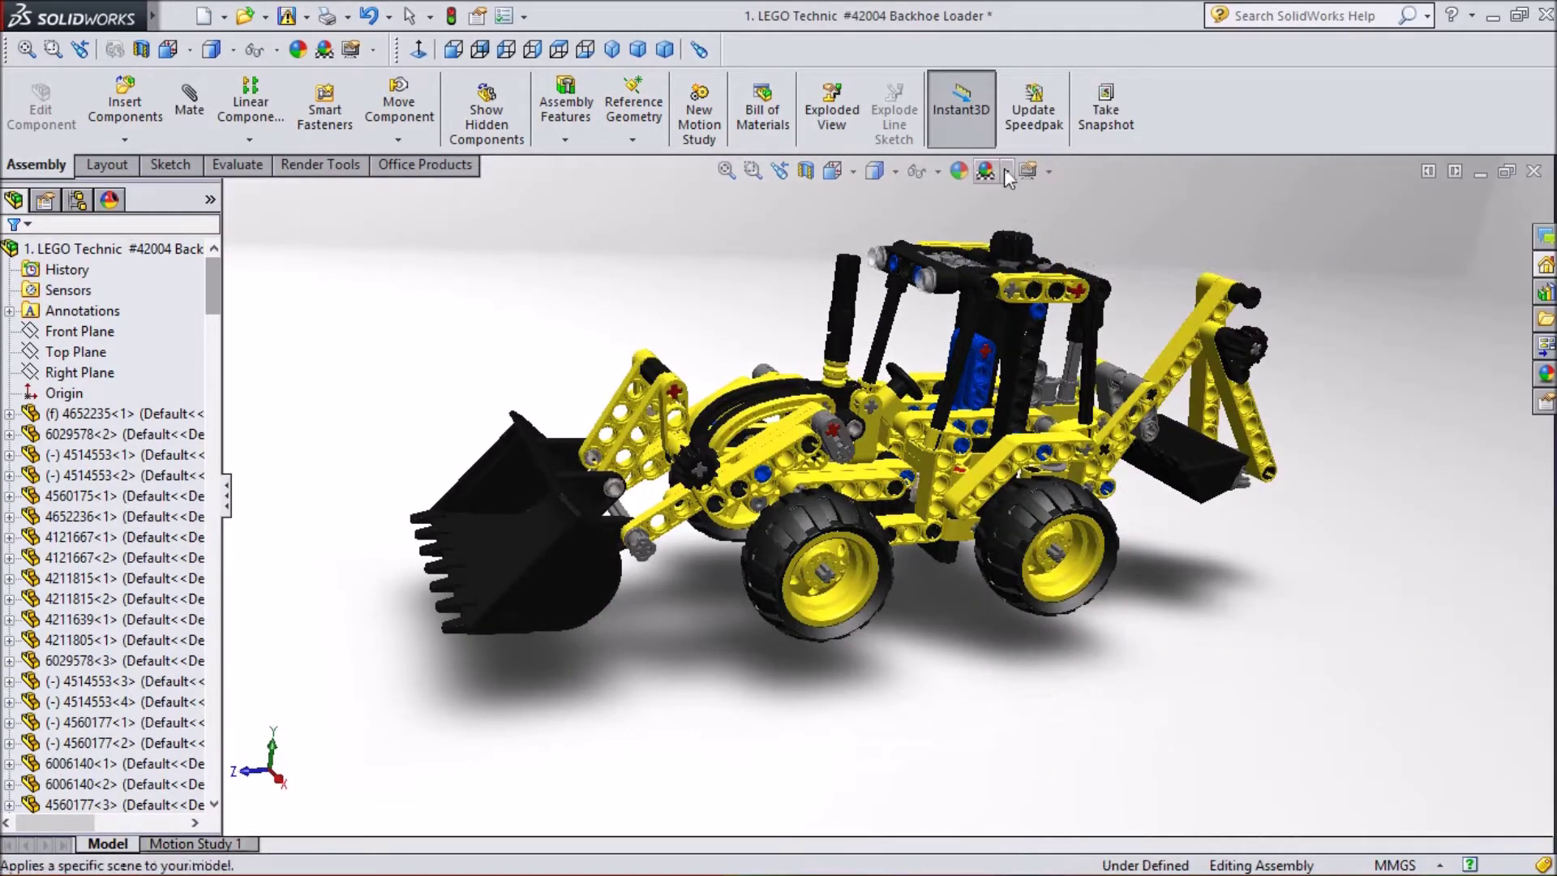
left_click(1007, 172)
left_click(1049, 292)
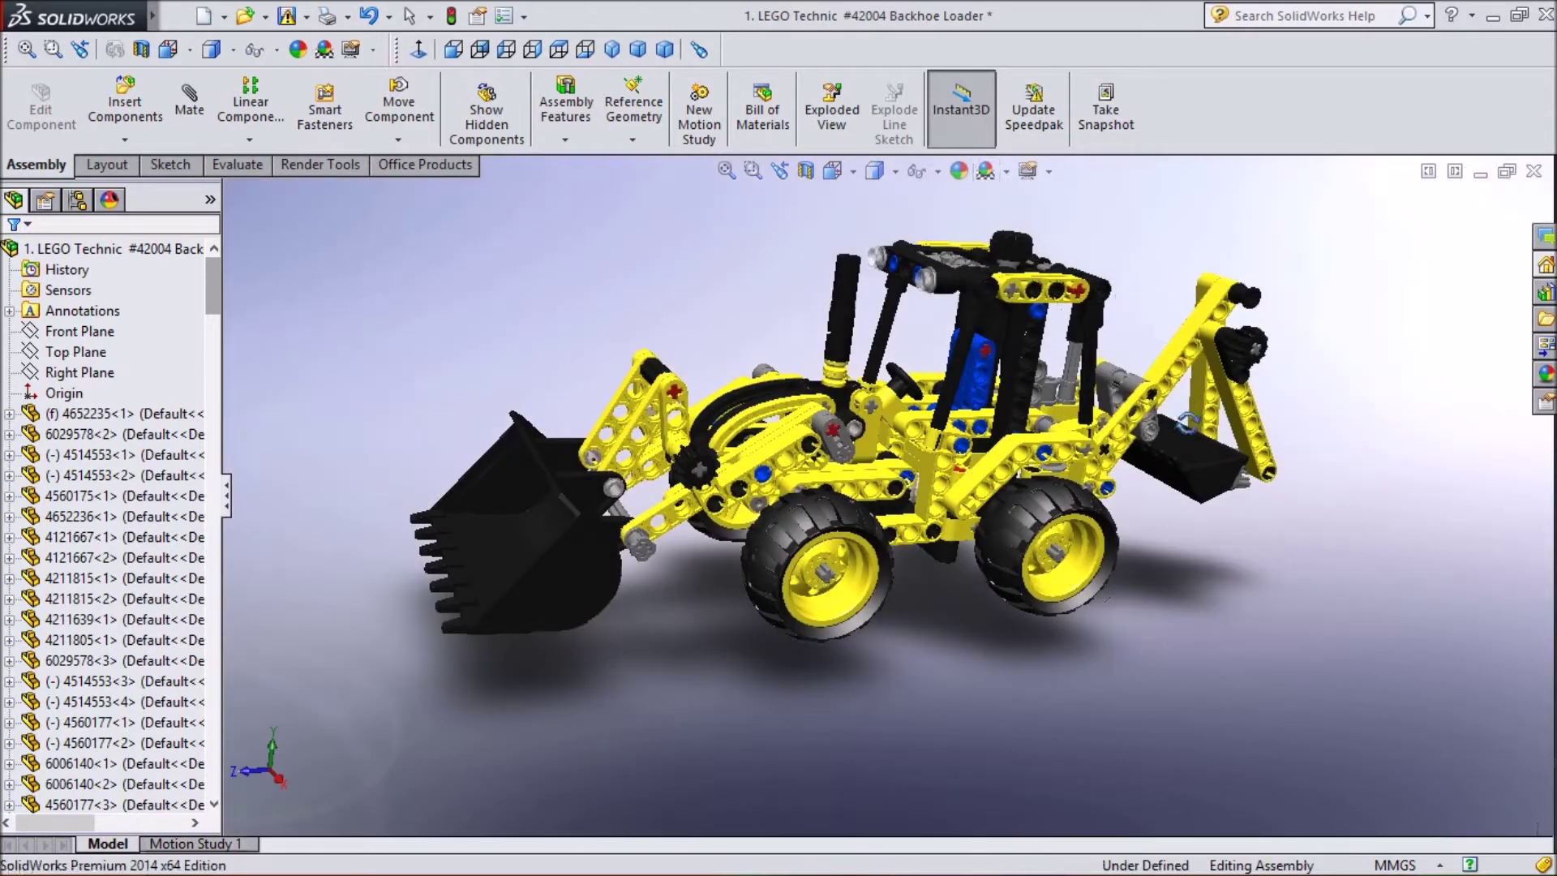
middle_click_drag(1376, 454, 1026, 569)
middle_click_drag(532, 678, 623, 712)
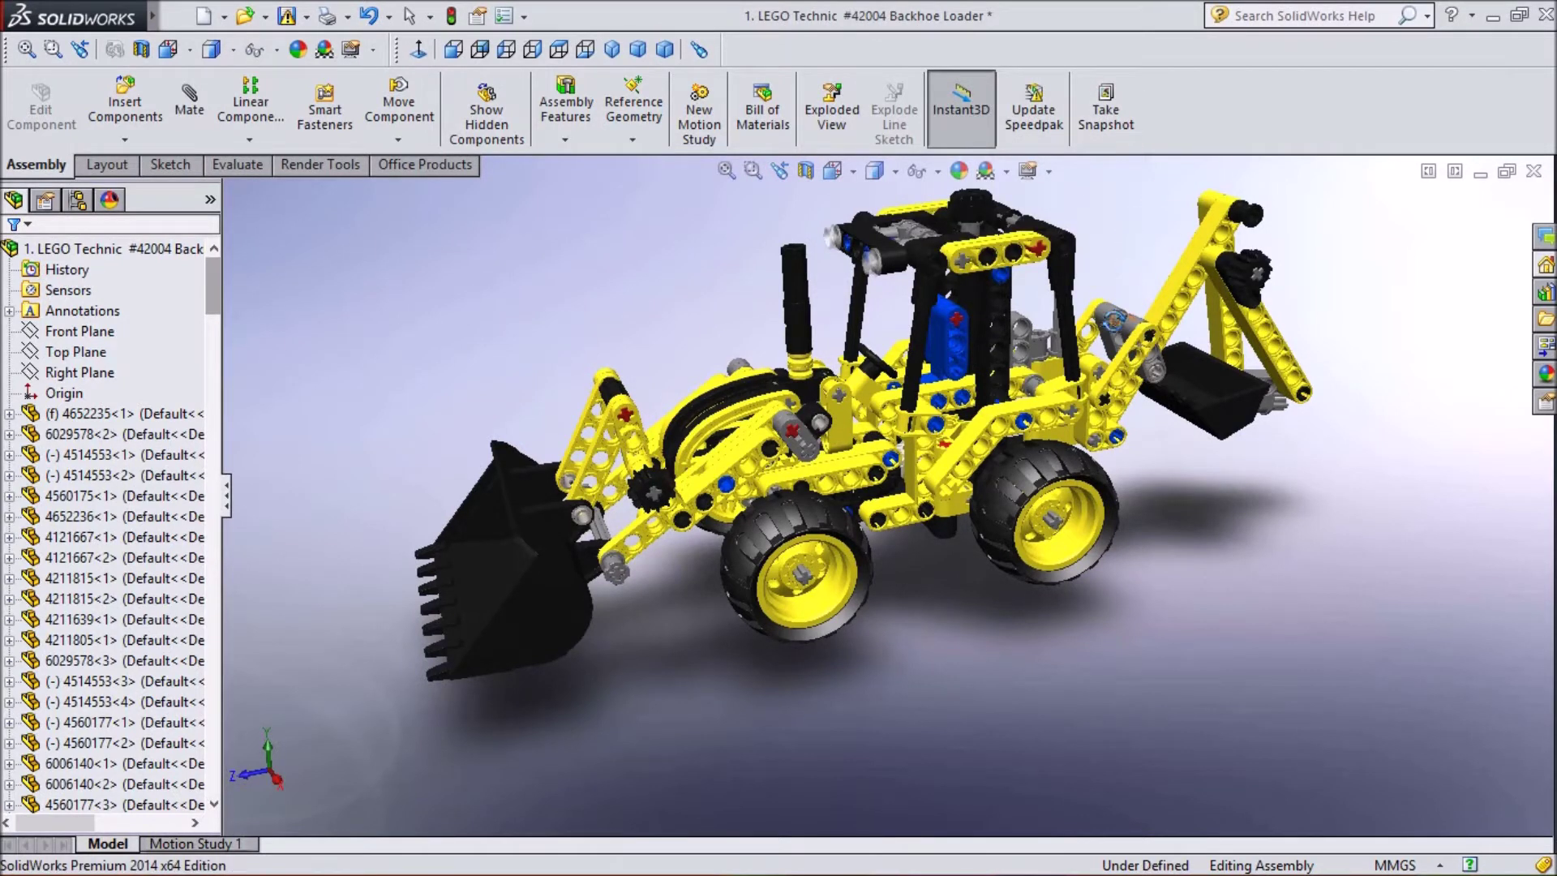
- Apply the Courtyard Background scene, zoom out from the loader and rotate it slightly
left_click(1006, 171)
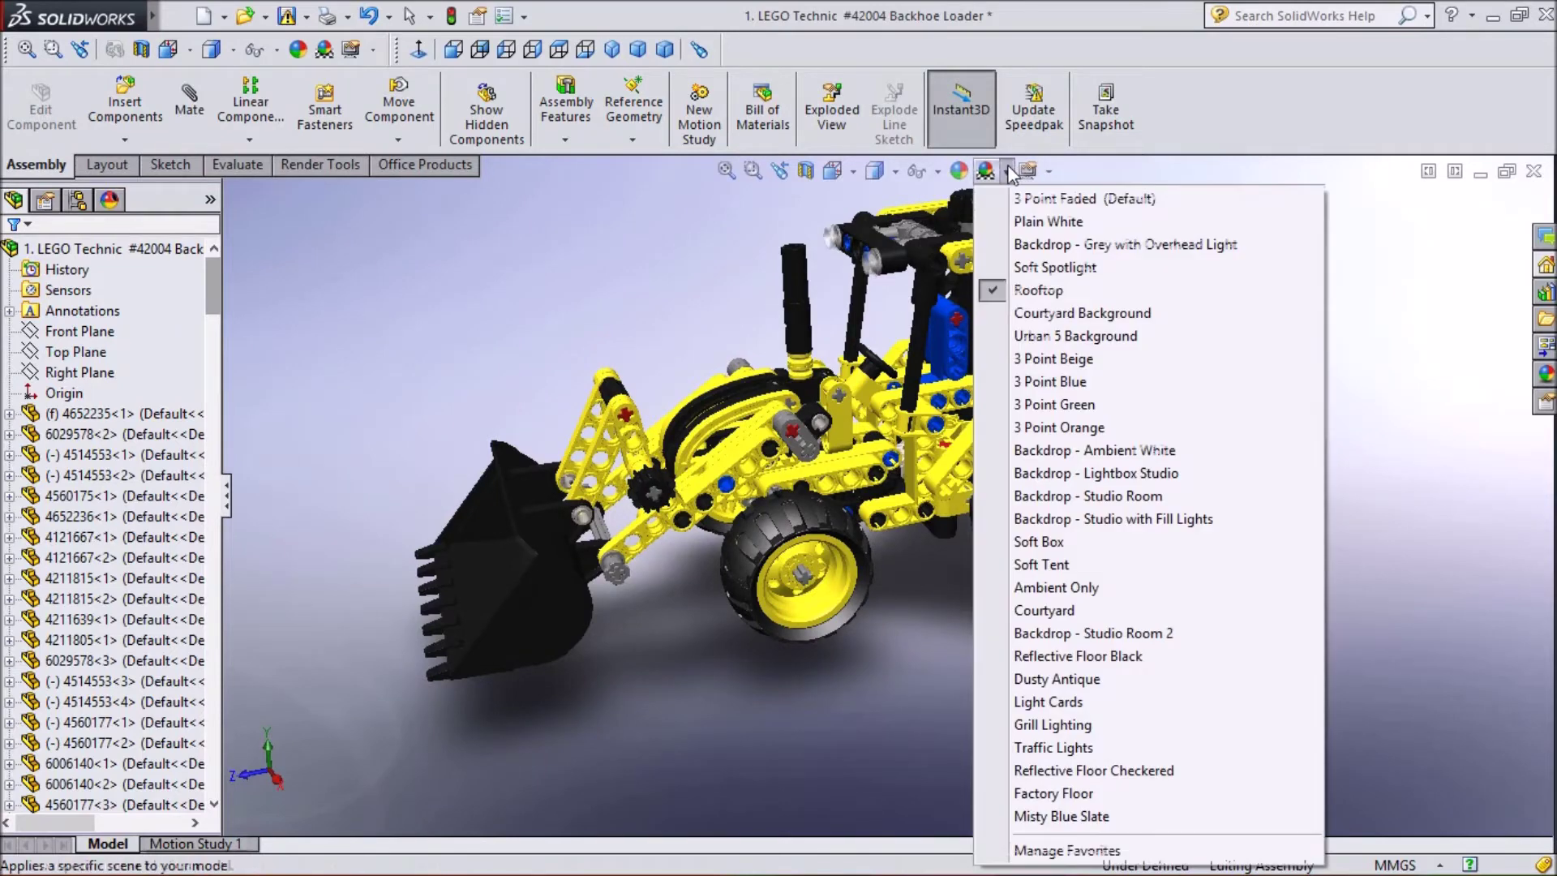
left_click(1051, 313)
scroll(1056, 403, "up", 2)
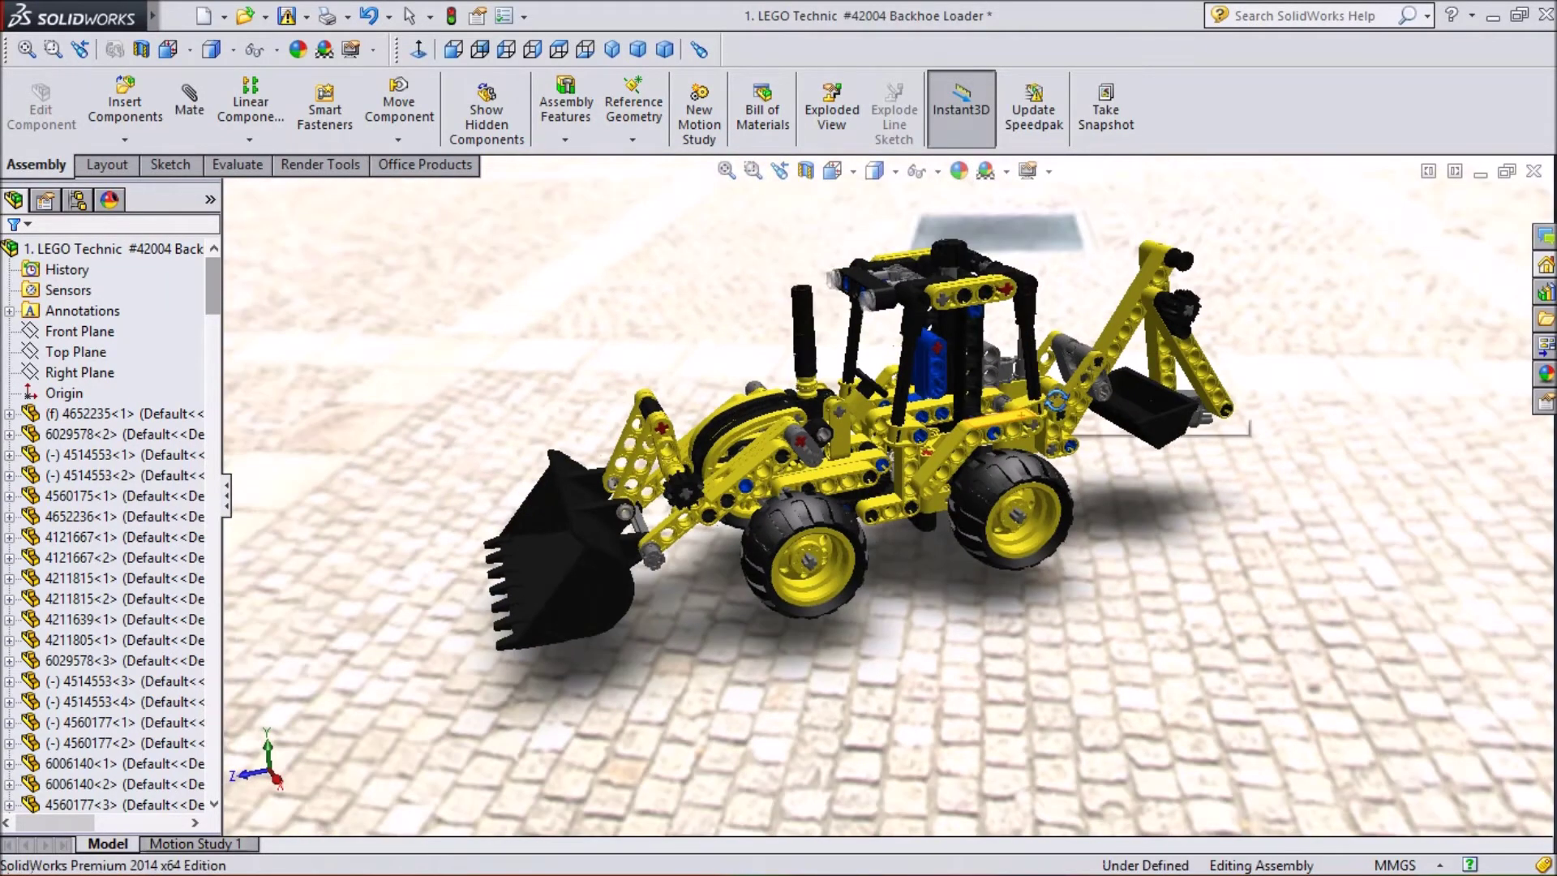
middle_click_drag(906, 217, 914, 207)
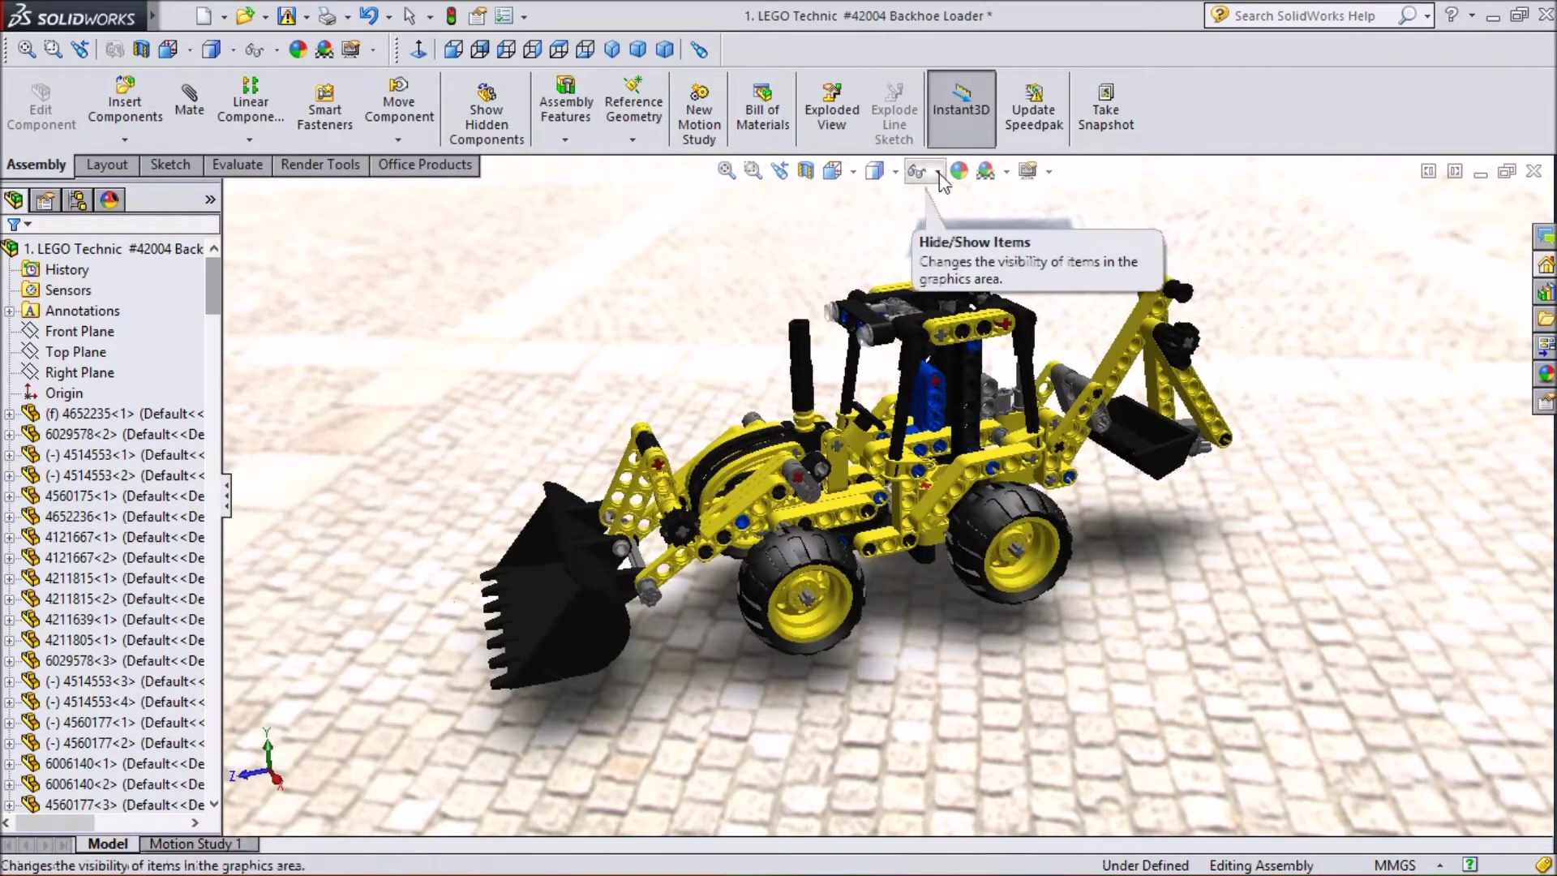
- Add Landscape 1 Image 3 to the favorite scenes and apply it to the loader
left_click(1007, 172)
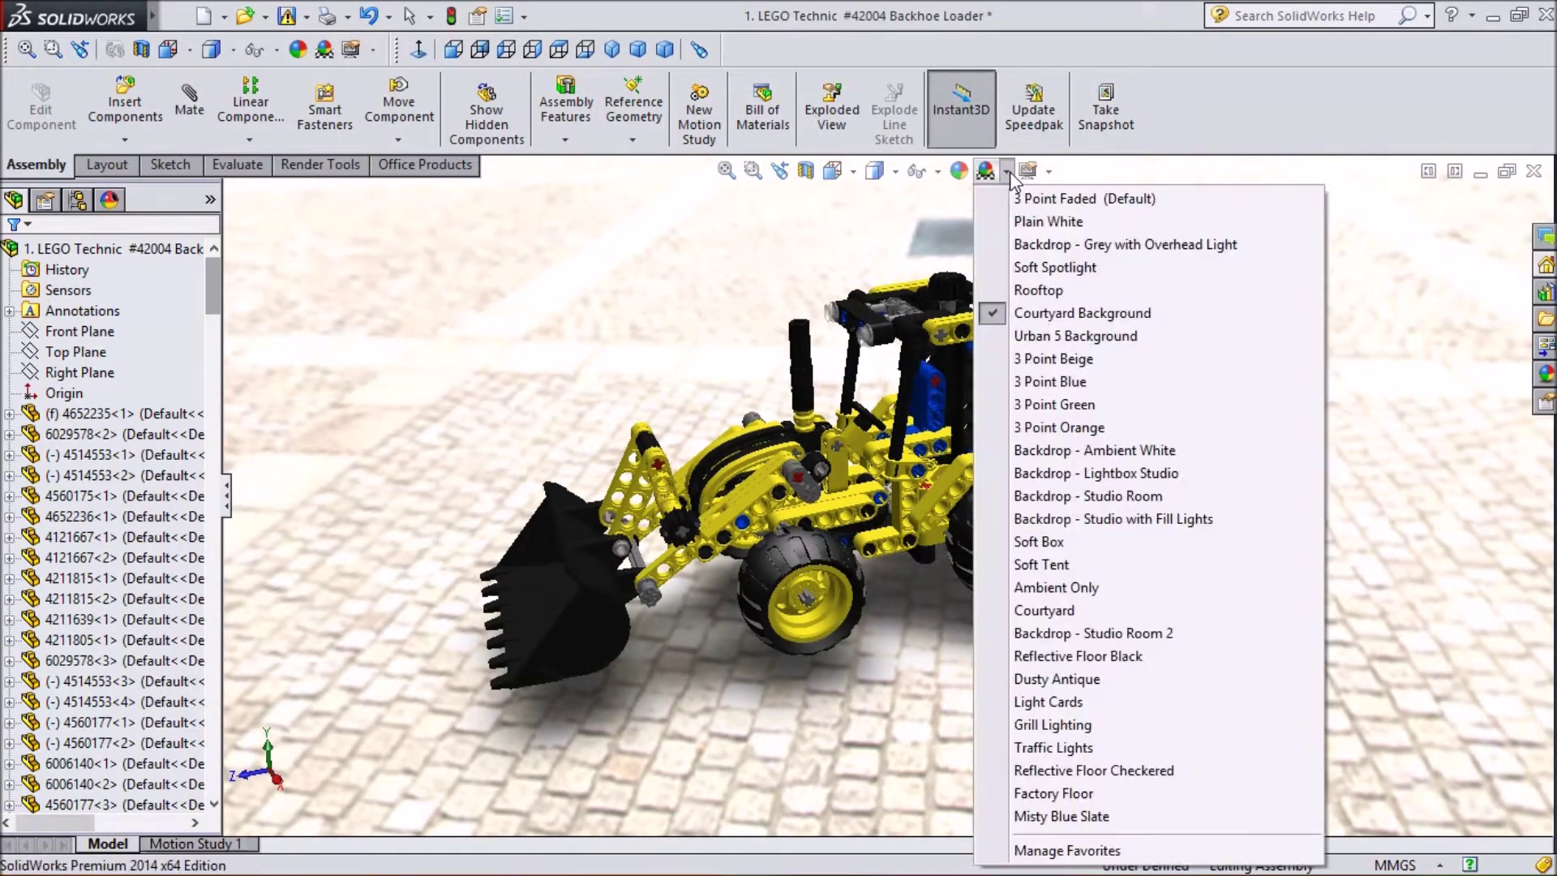
left_click(1054, 851)
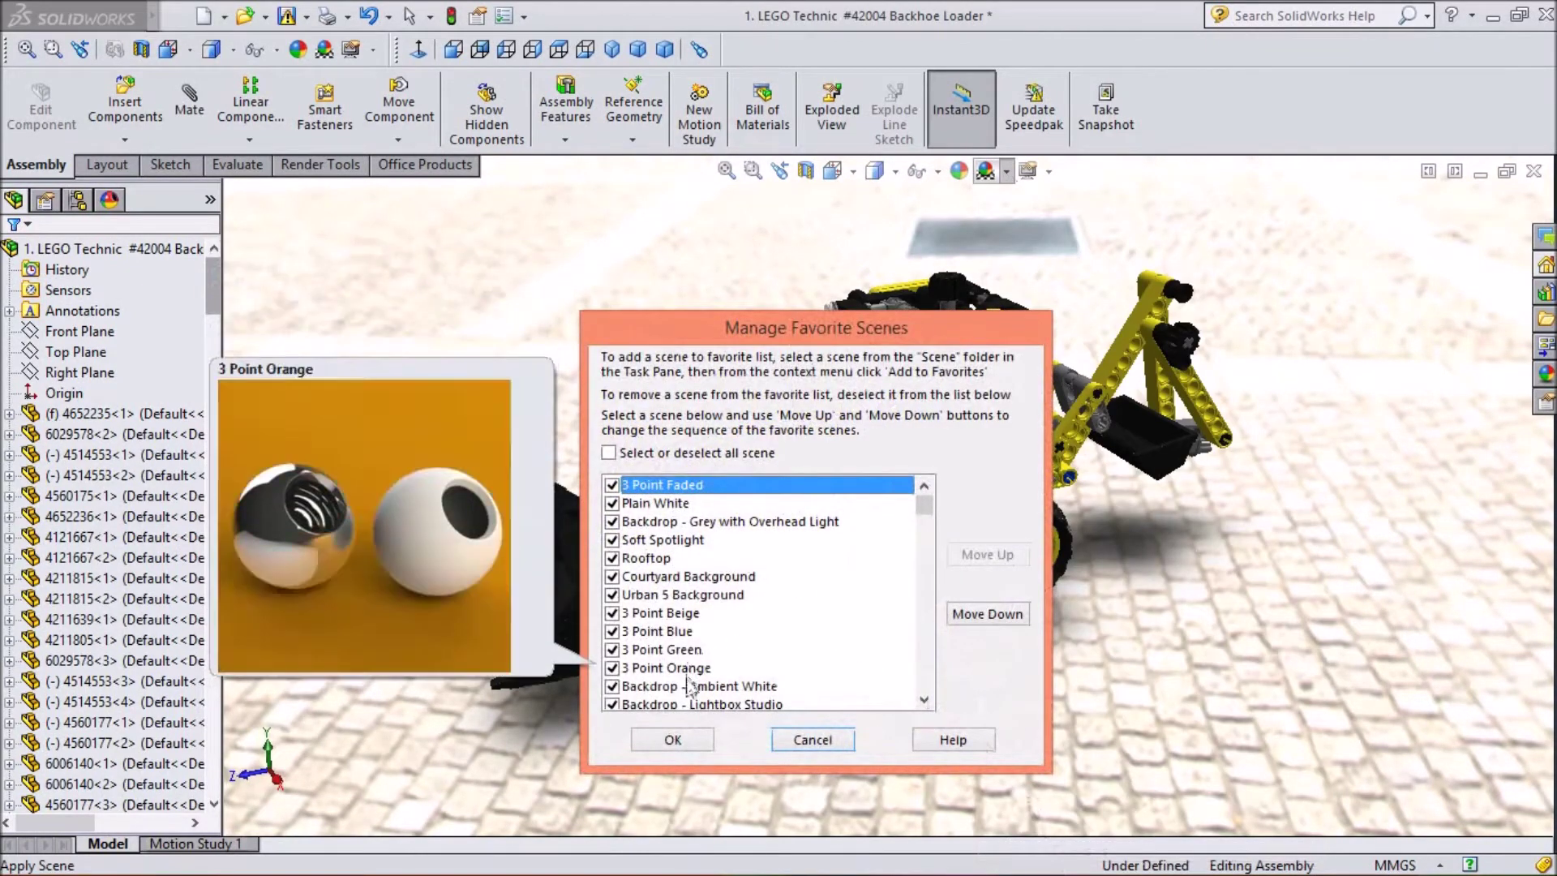
scroll(690, 679, "down", 3)
scroll(691, 680, "down", 7)
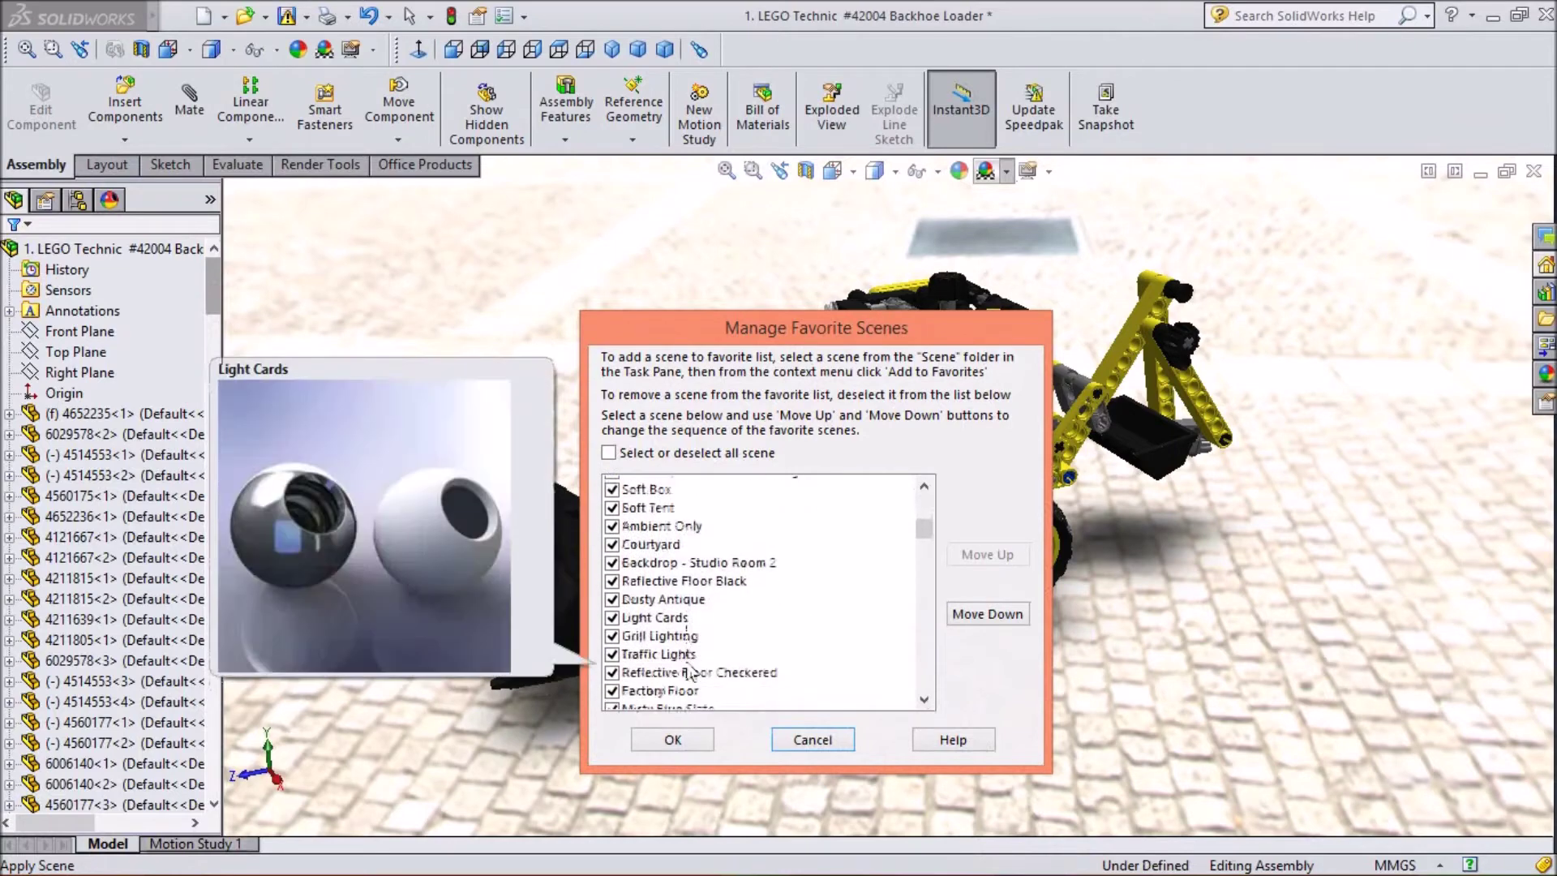
scroll(692, 642, "down", 1)
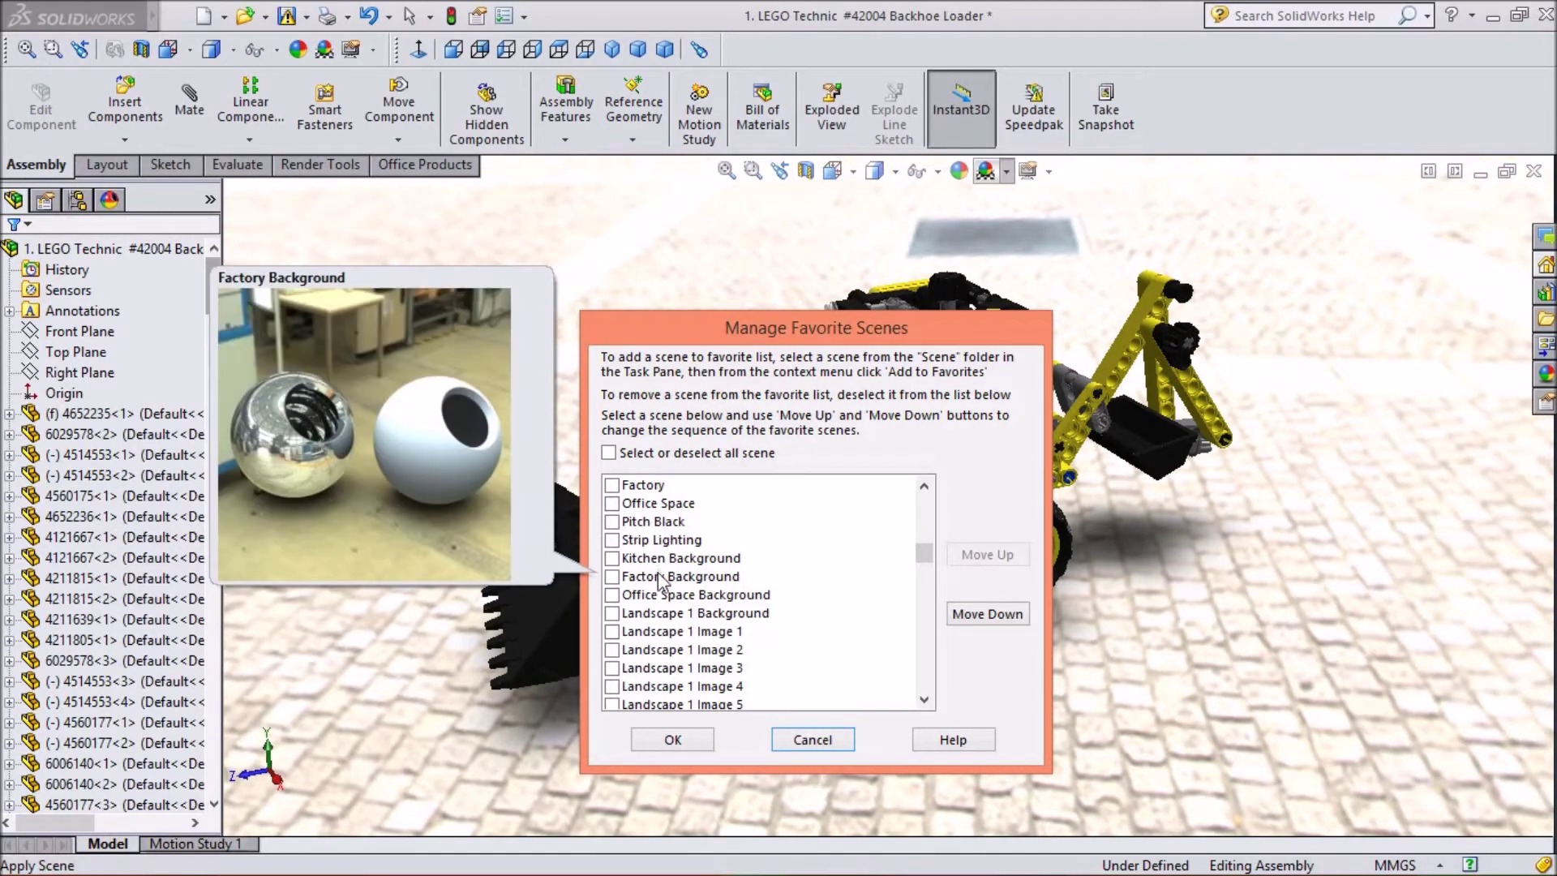
left_click(653, 674)
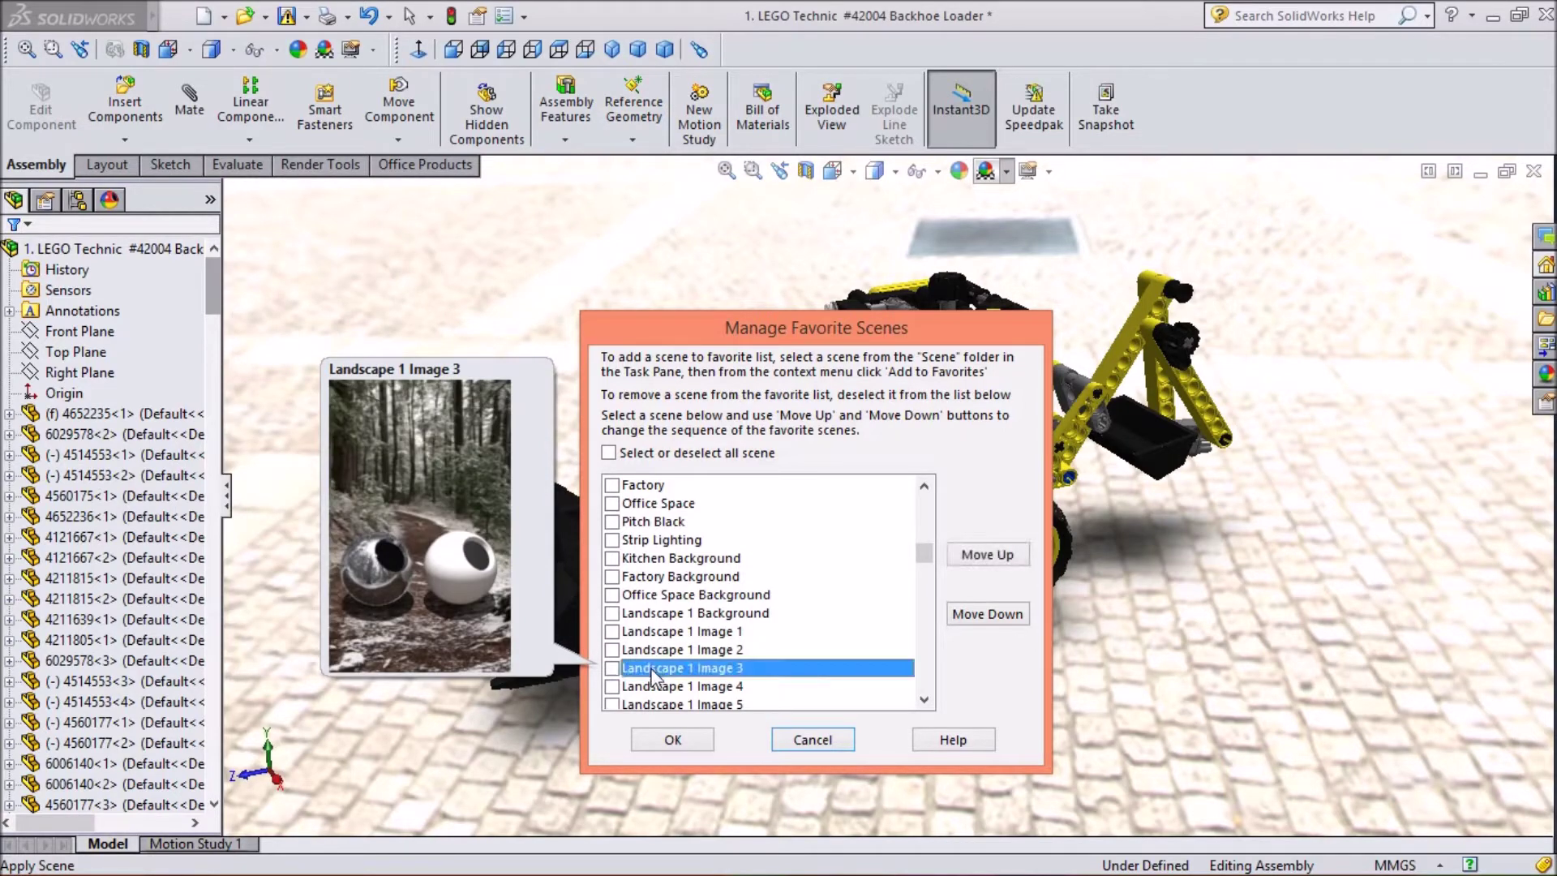
left_click(673, 741)
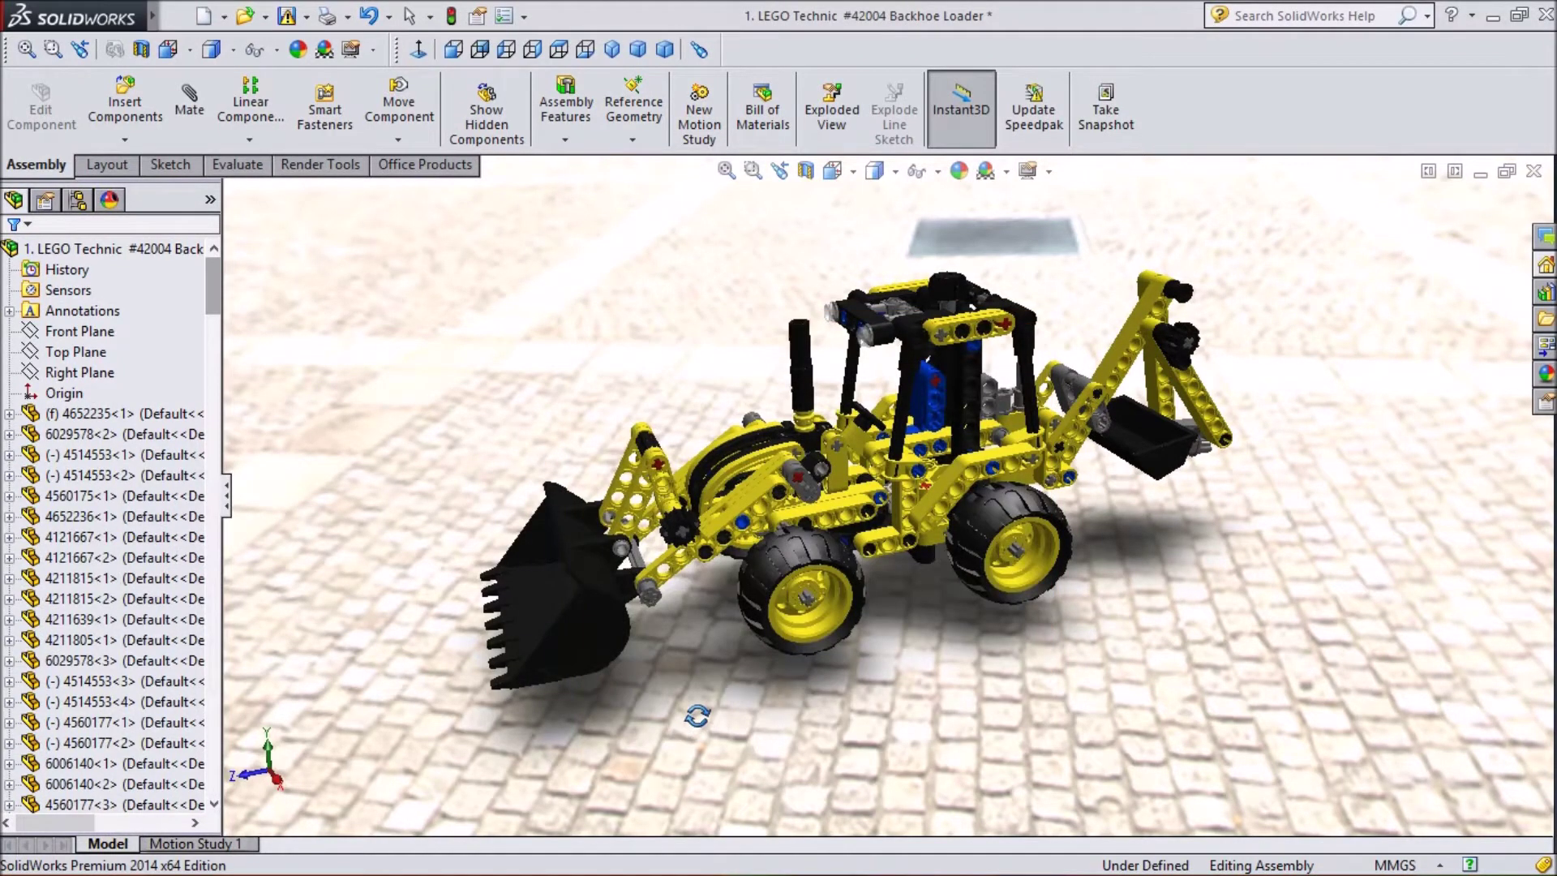
left_click(1006, 171)
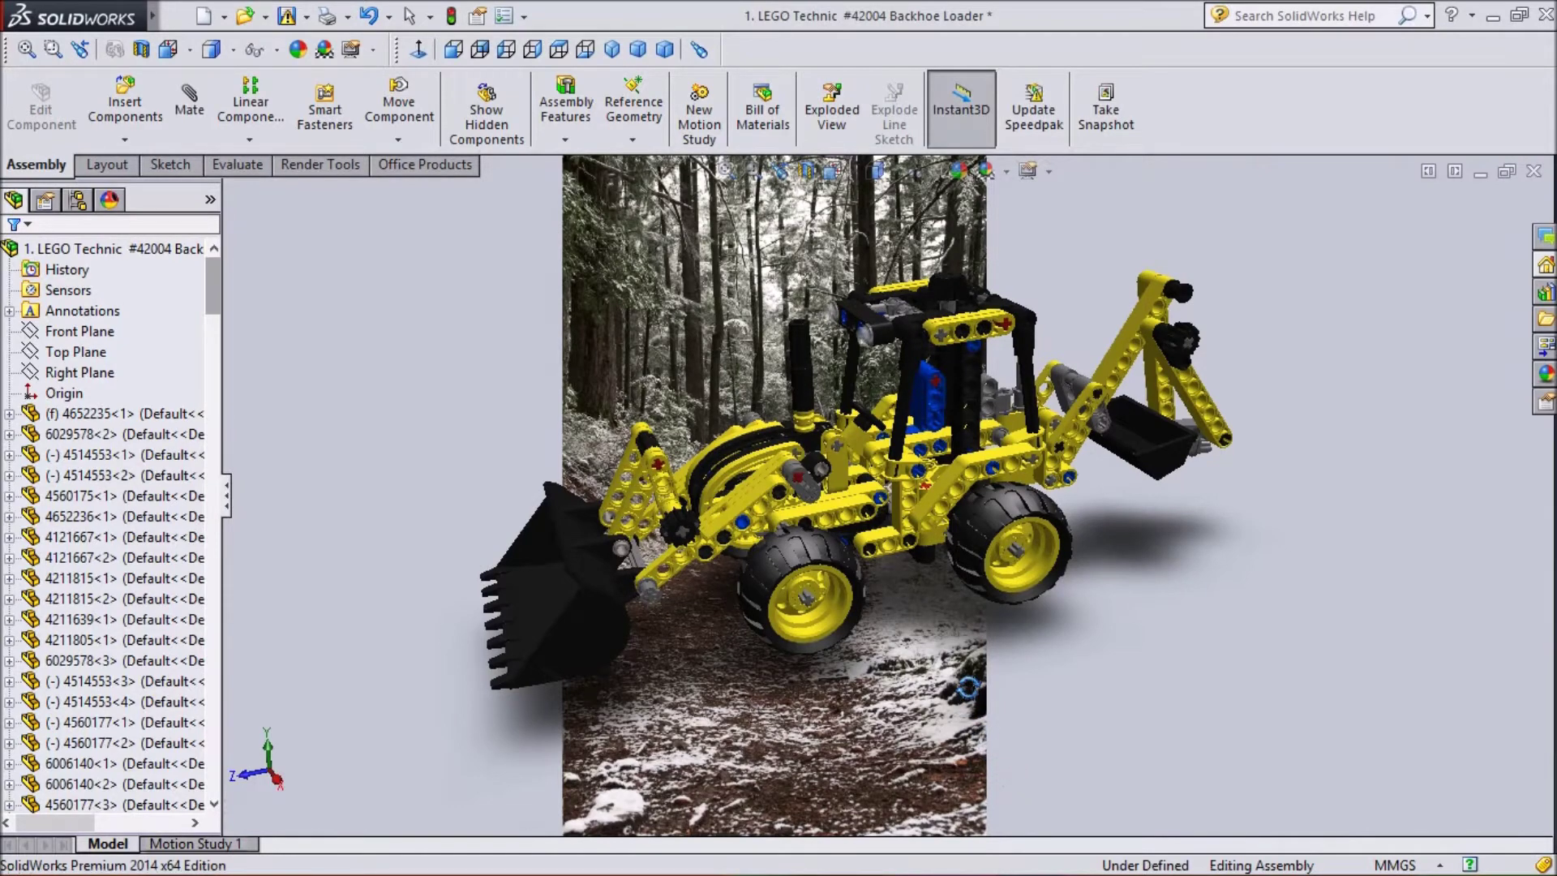
- Try to add Landscape 4 Image 5 to the favorite scenes
left_click(1007, 172)
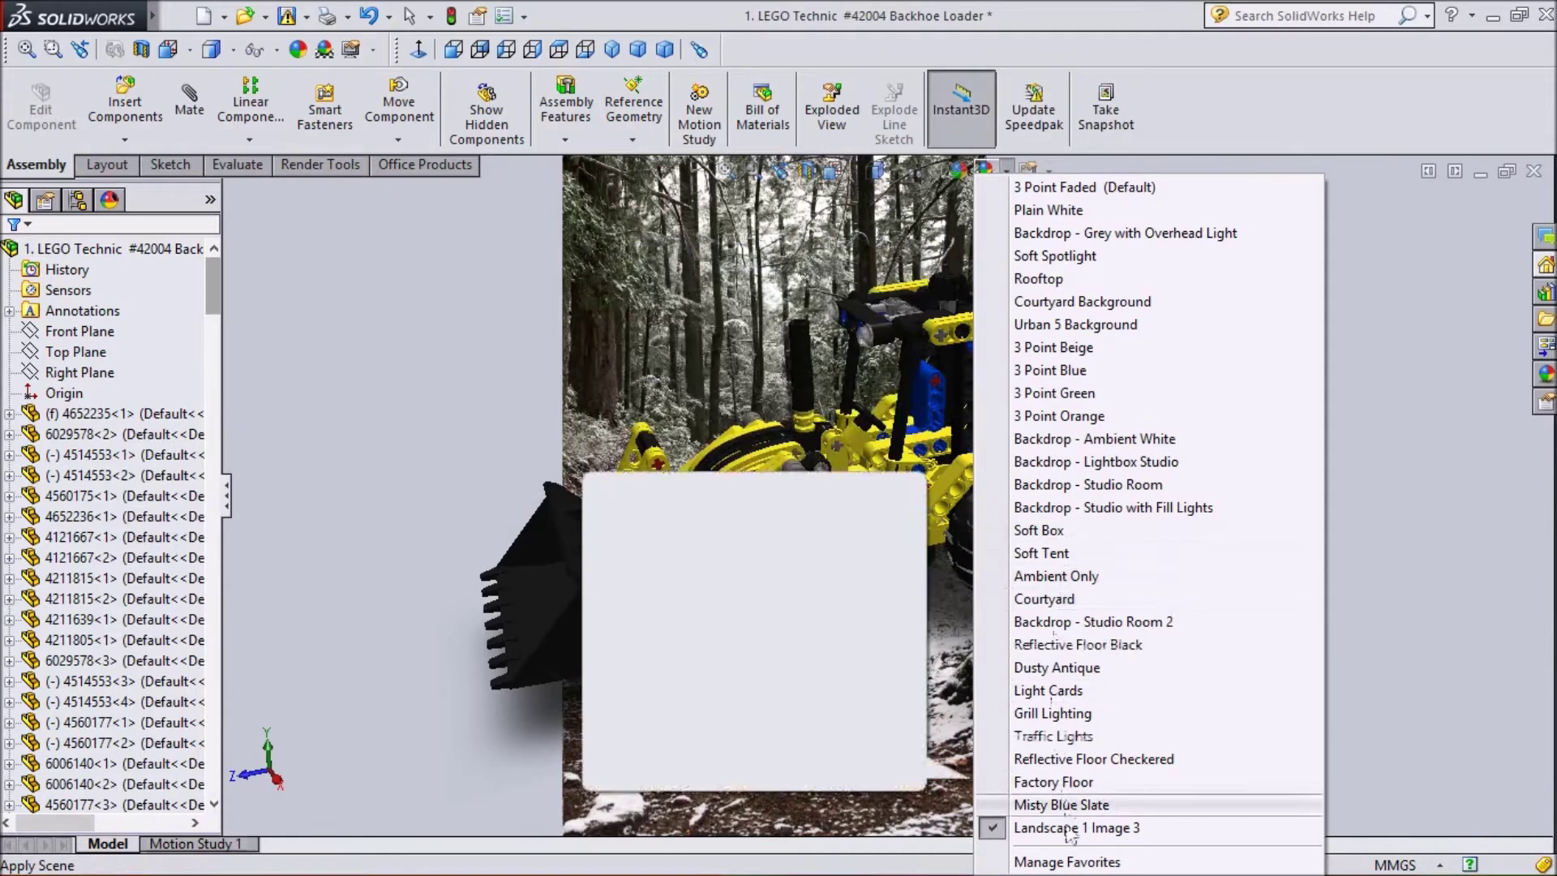
left_click(1059, 862)
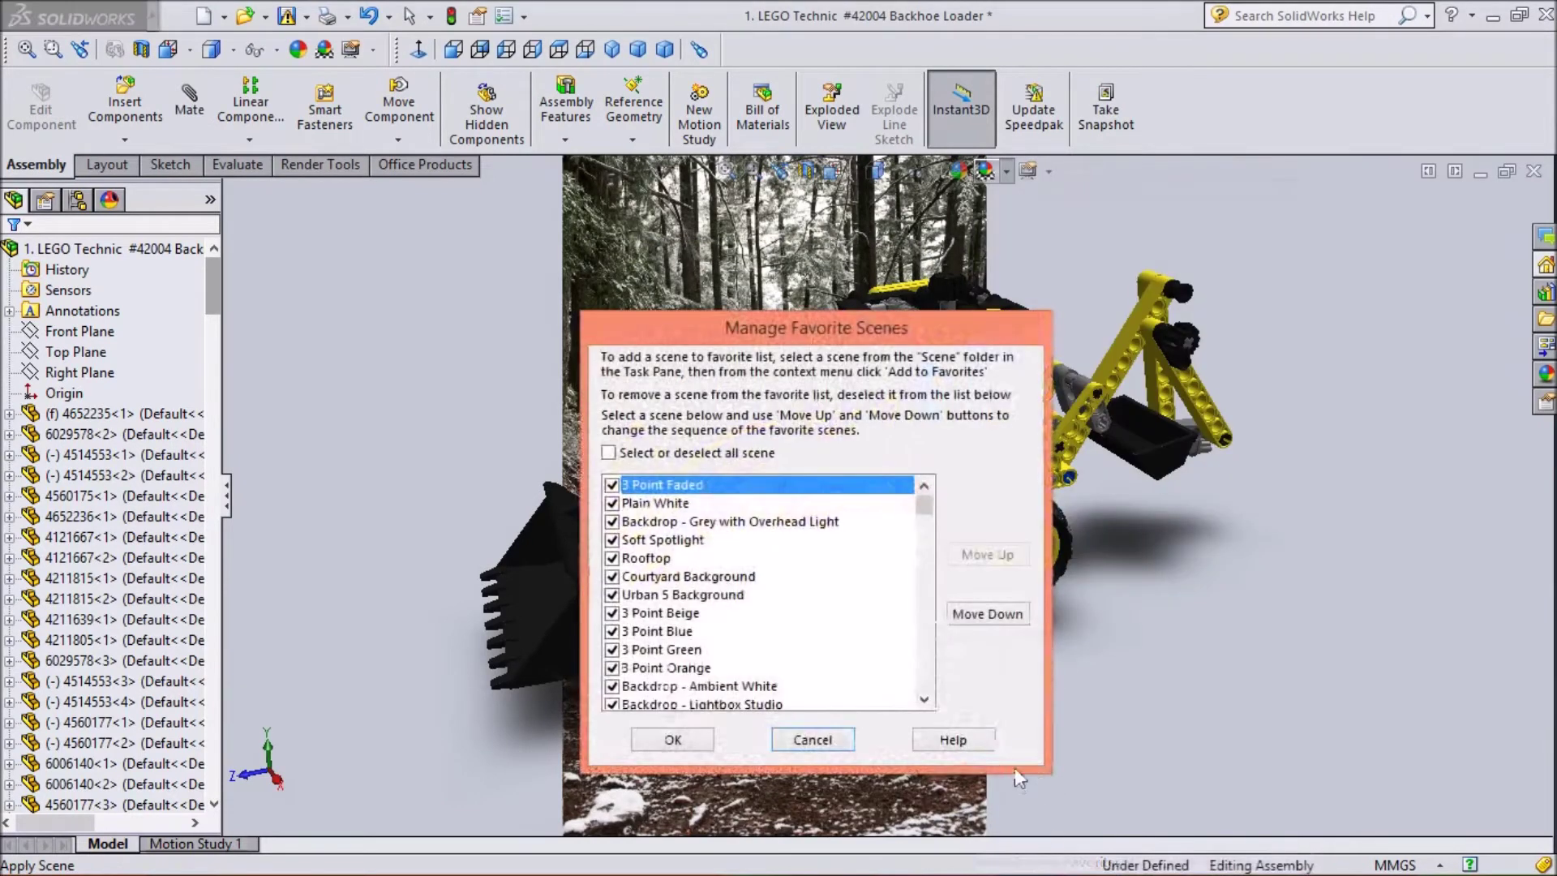
scroll(733, 666, "down", 6)
scroll(734, 666, "down", 8)
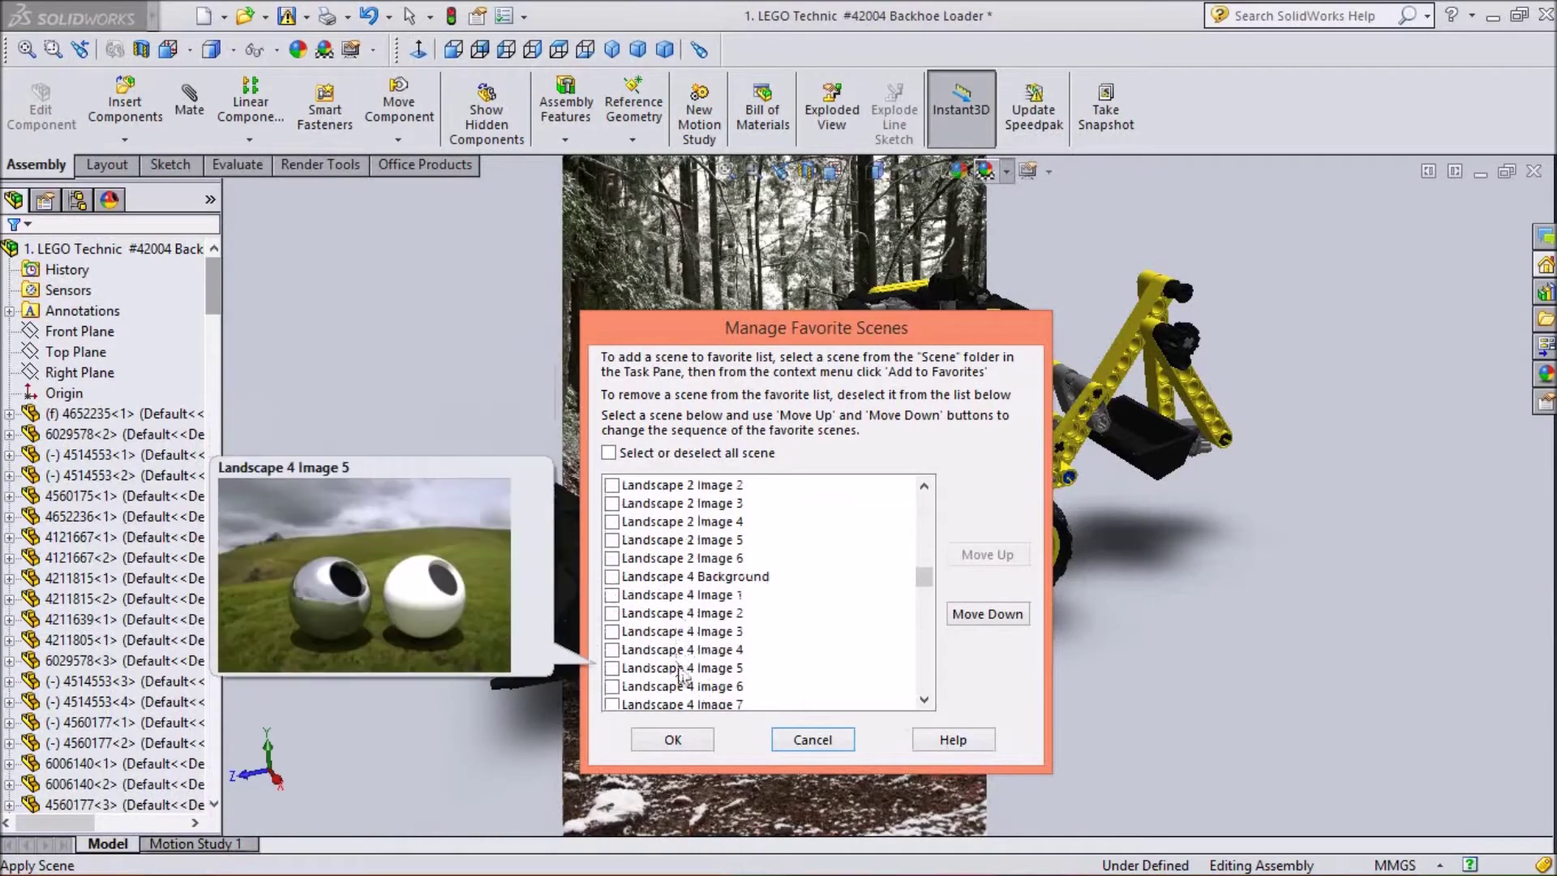
left_click(679, 671)
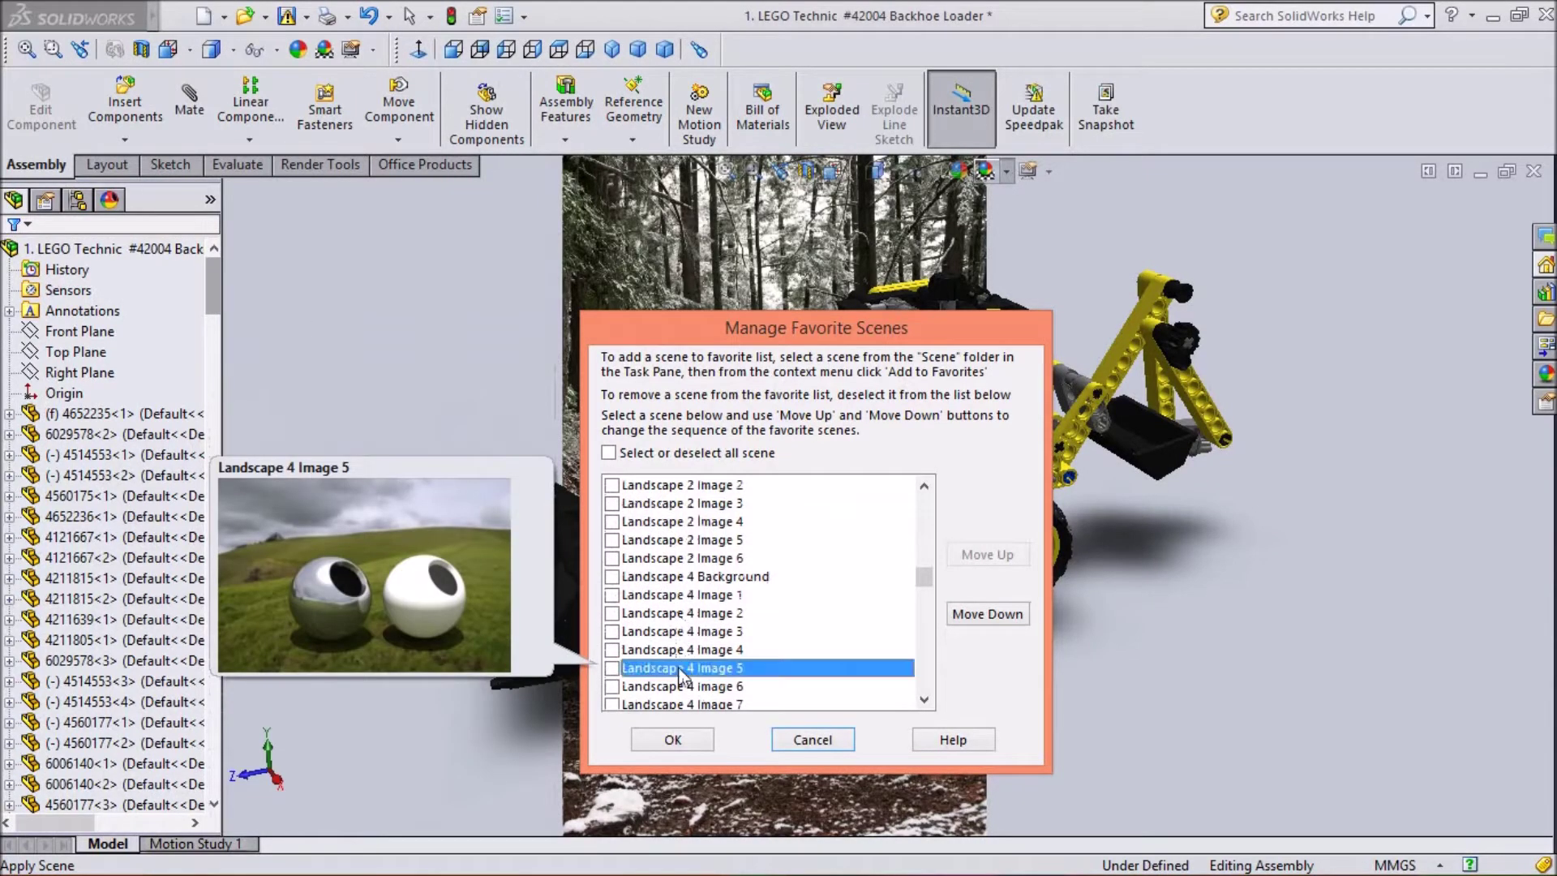
left_click(673, 740)
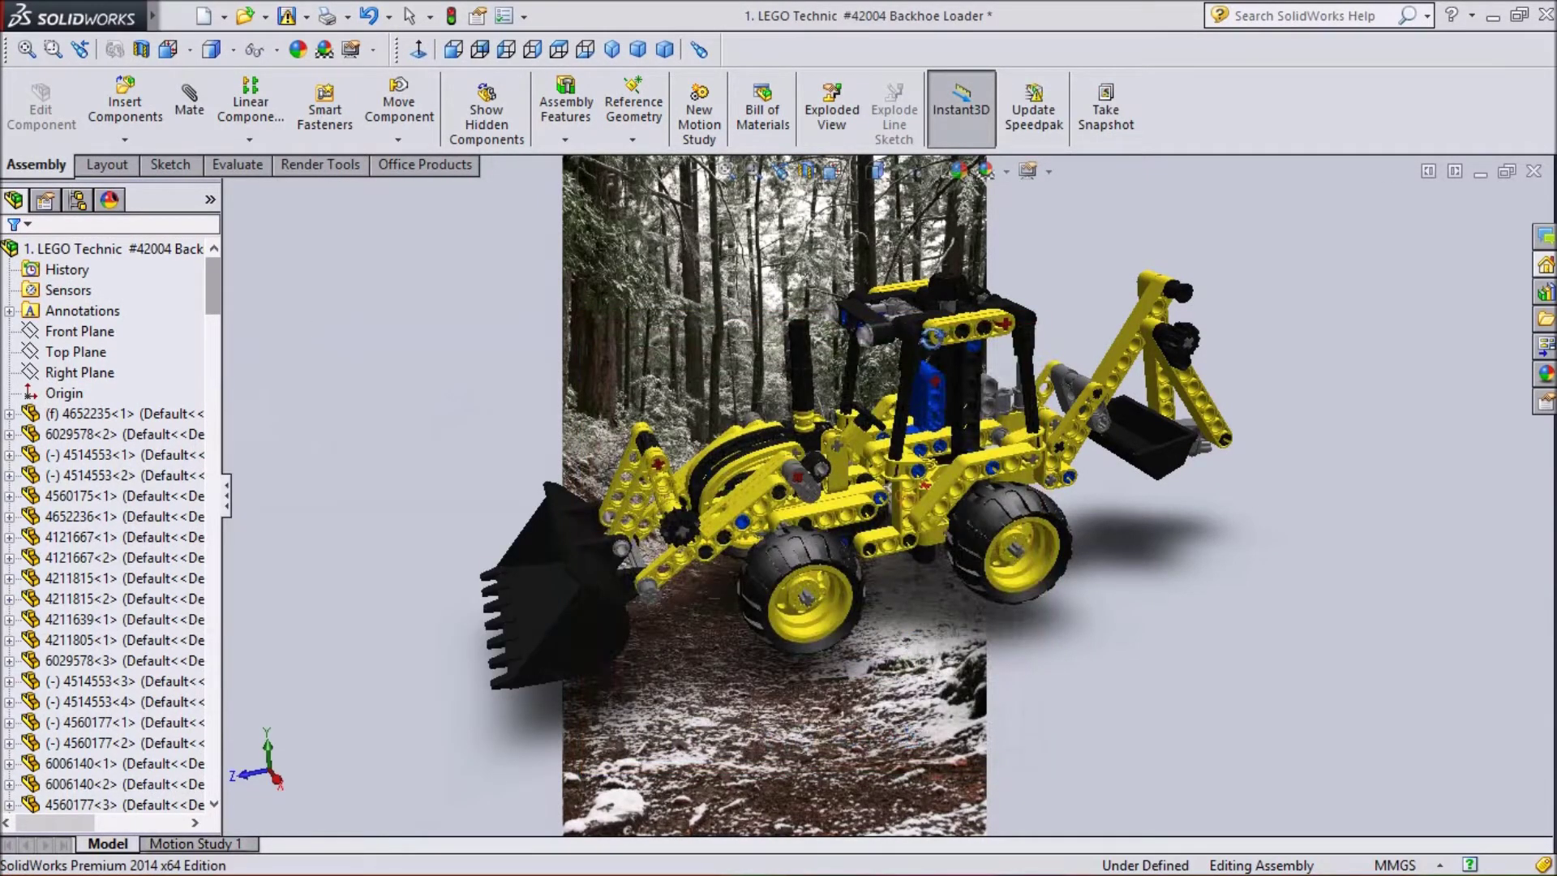
- Try the Factory Floor scene on the loader, and switch to the Reflective Floor Checkered scene
left_click(1006, 170)
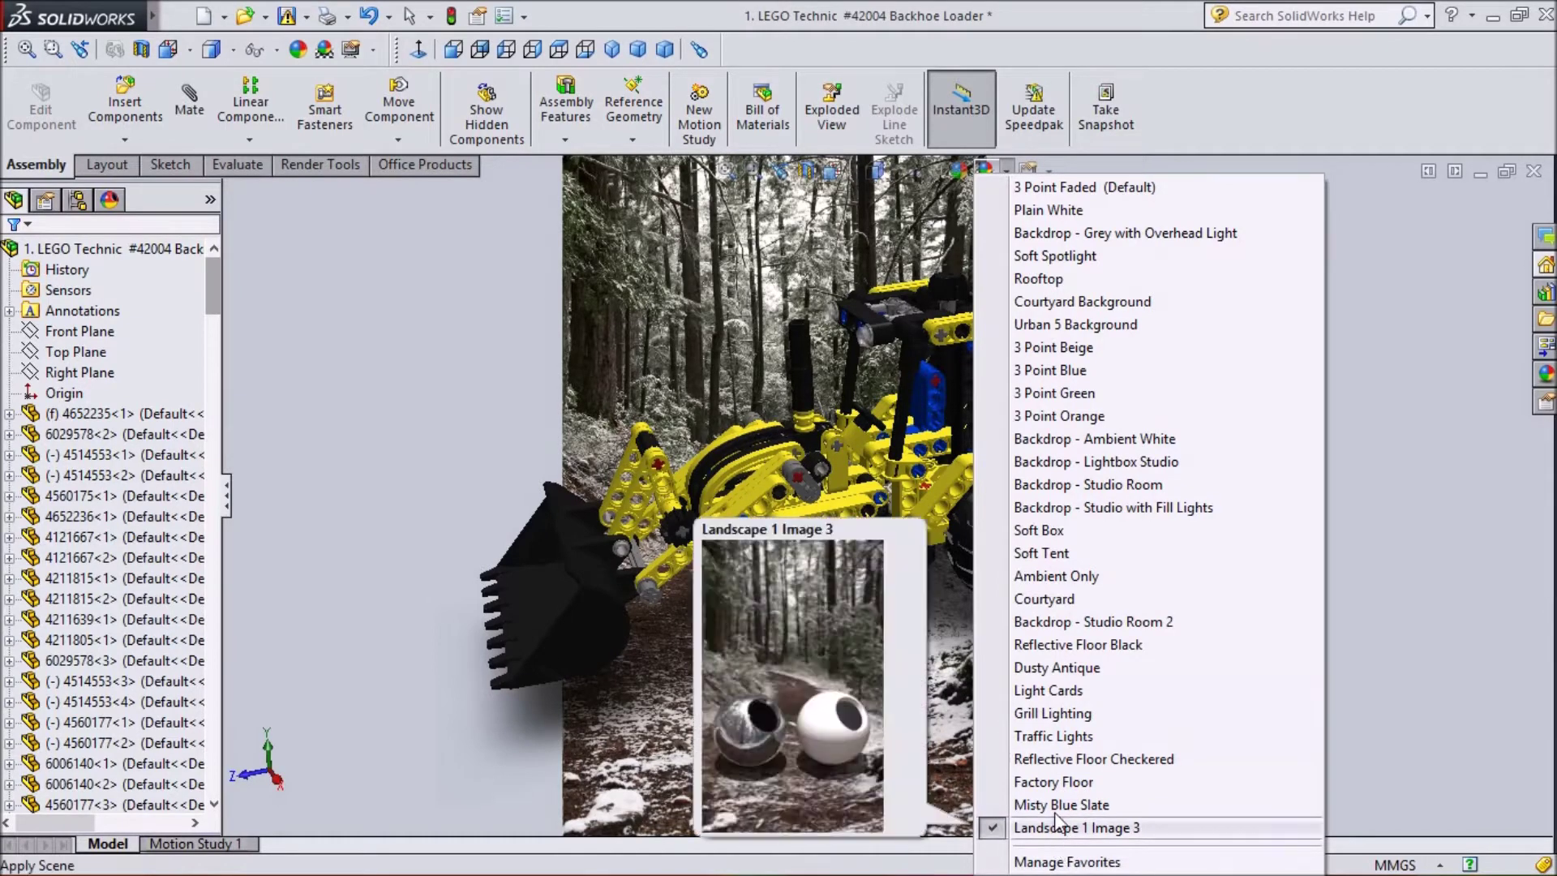
left_click(1058, 782)
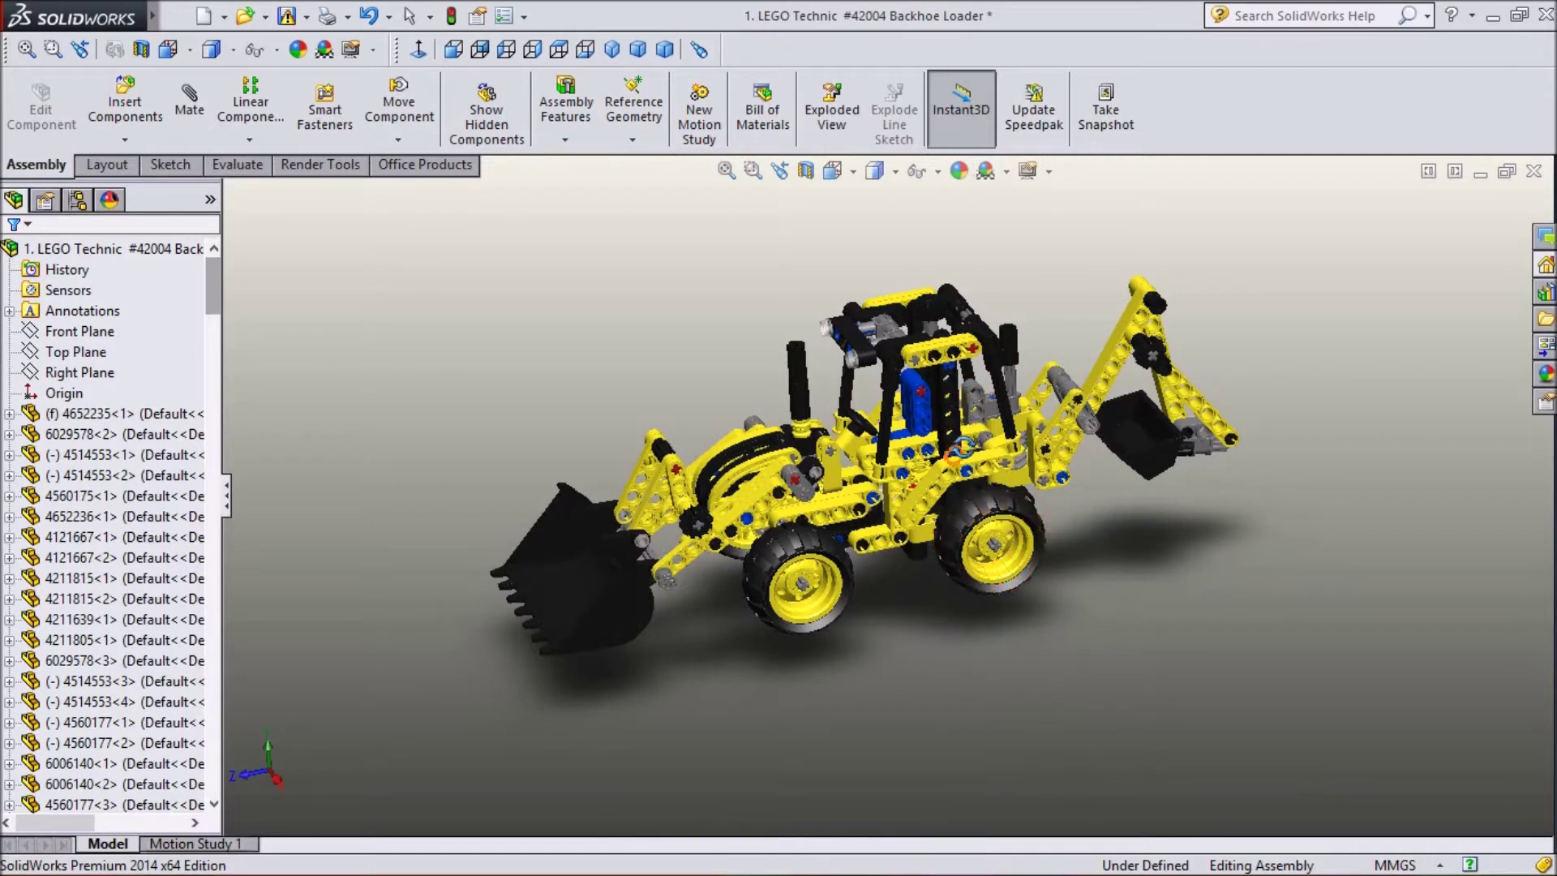
left_click(1006, 172)
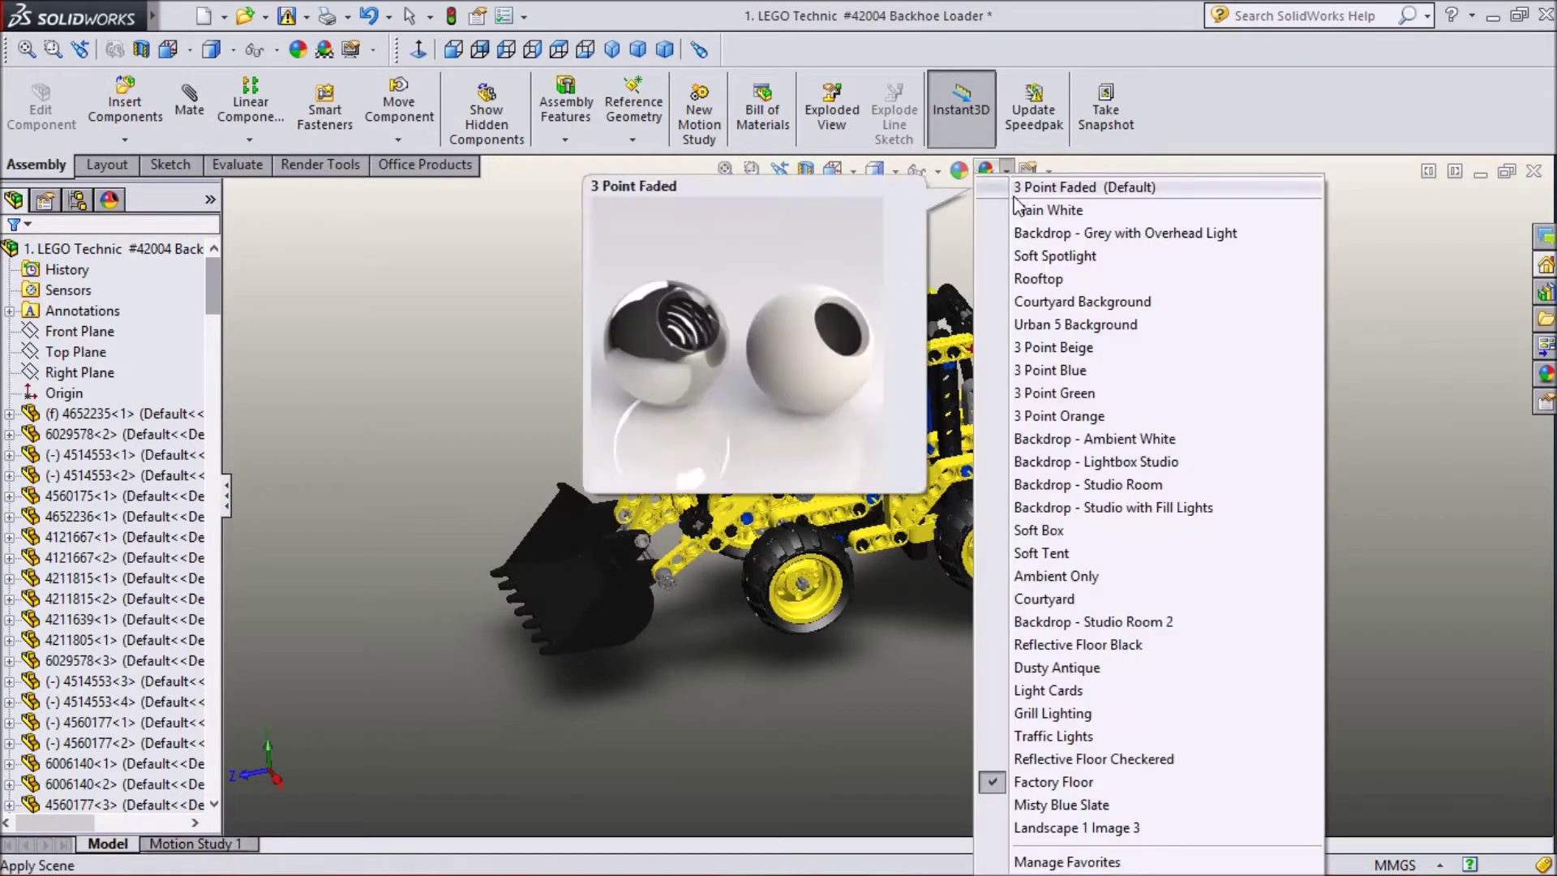
left_click(1057, 762)
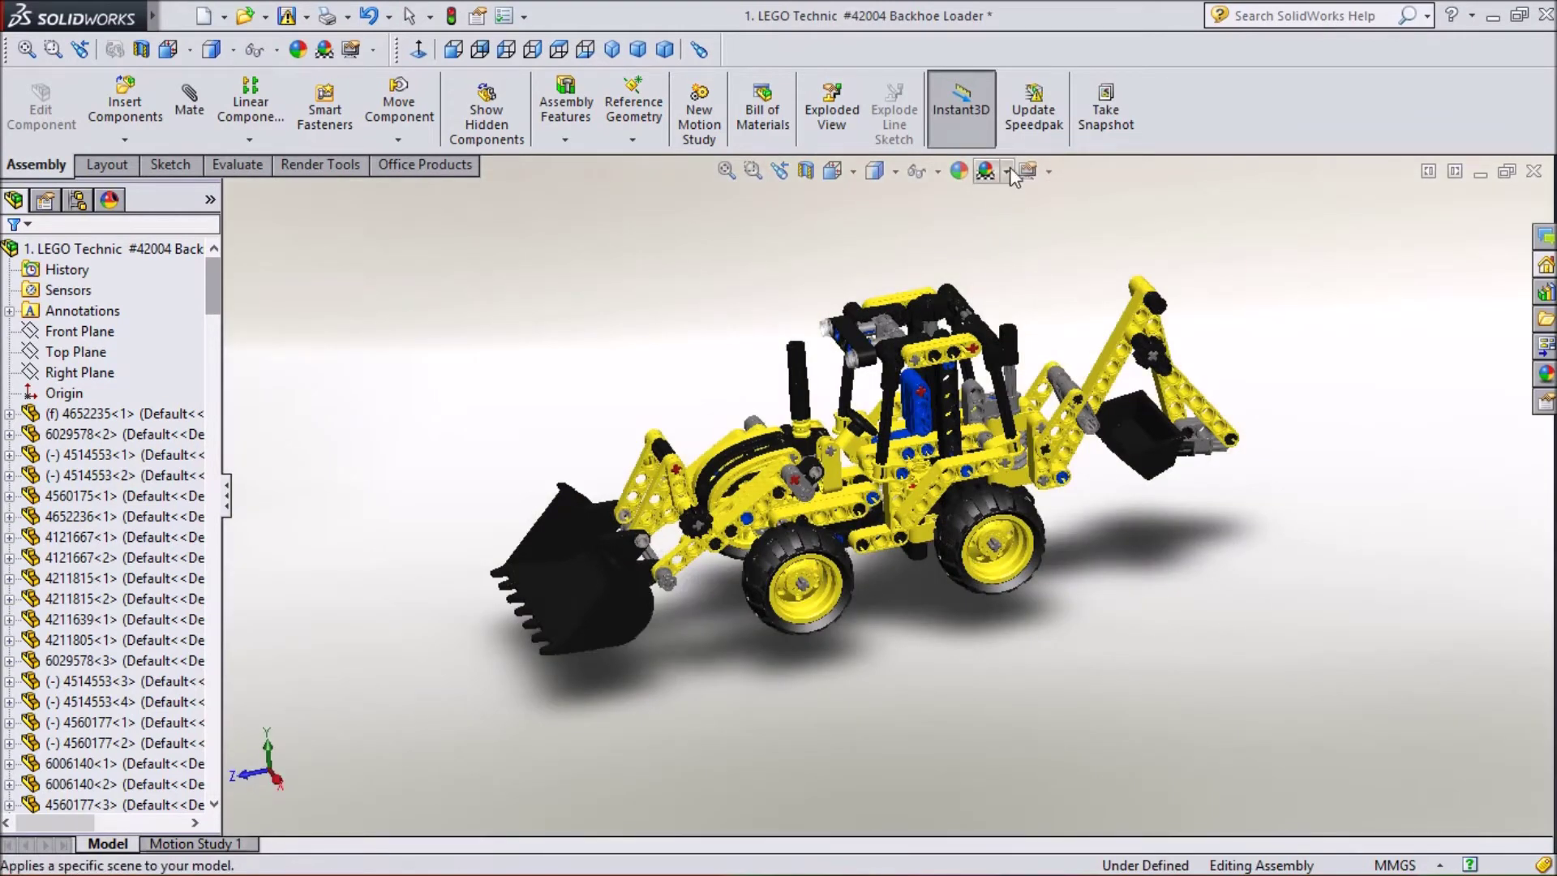
- Apply the 3 Point Orange scene and rotate the loader to inspect it from several angles, including its underside
left_click(1008, 172)
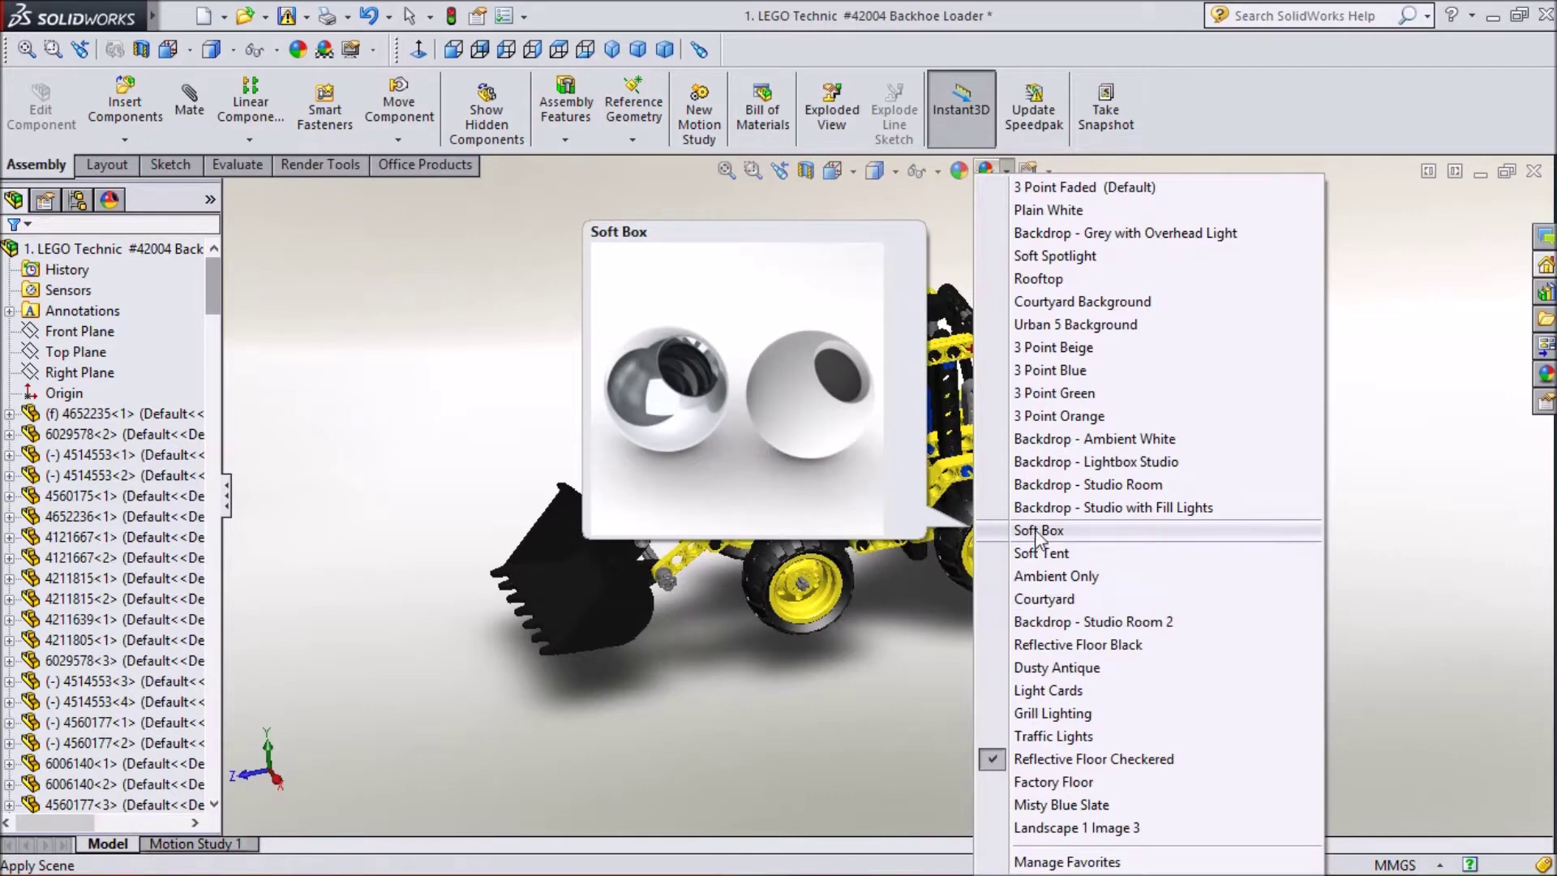
left_click(1058, 416)
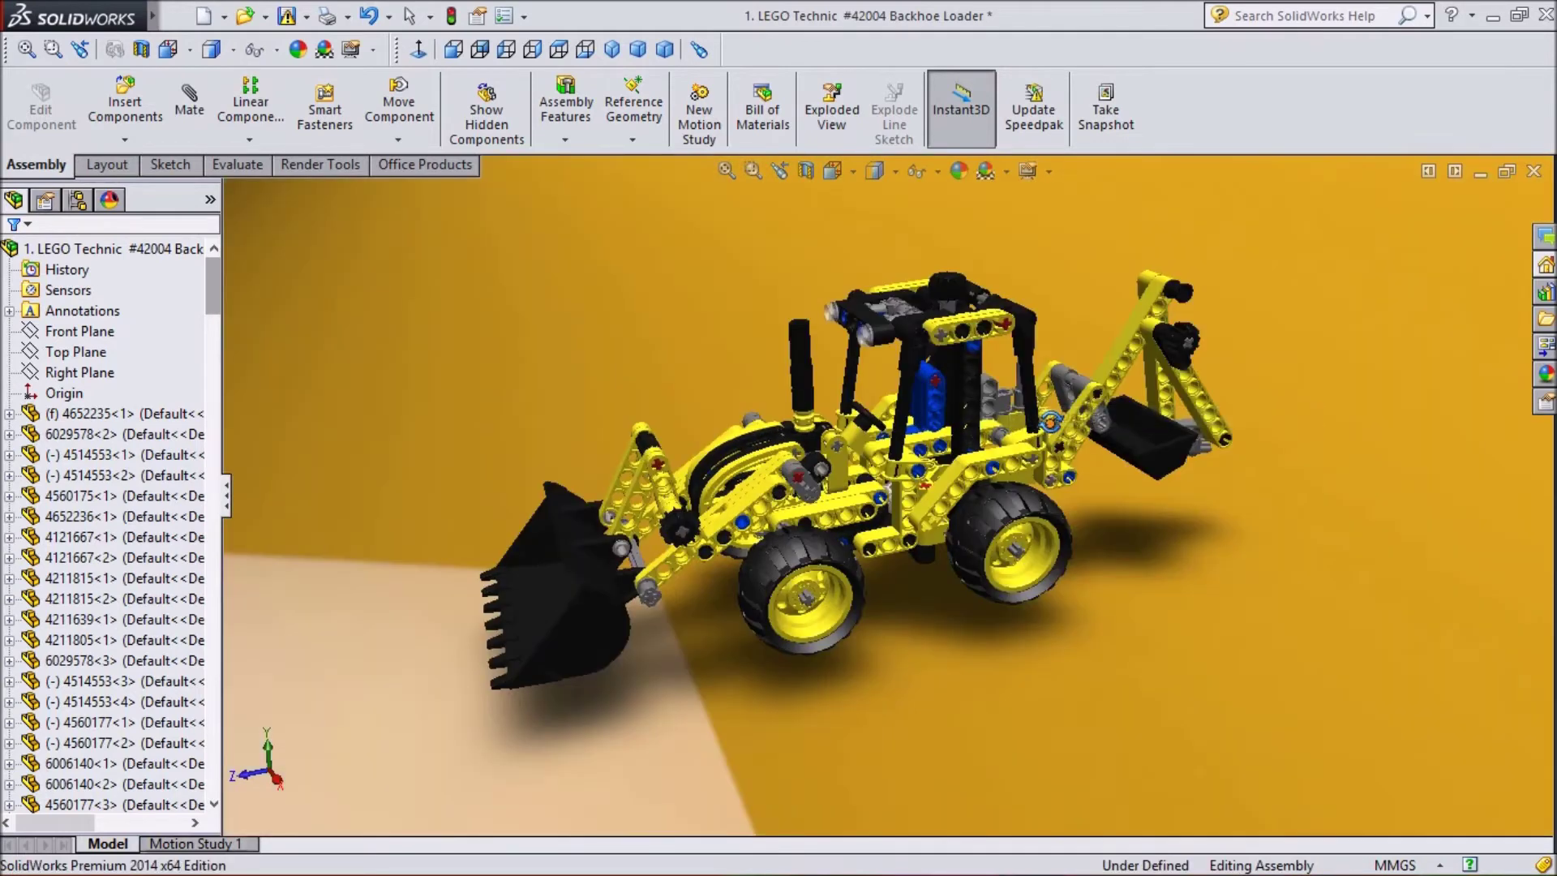
middle_click_drag(910, 682, 1112, 741)
middle_click_drag(804, 552, 601, 188)
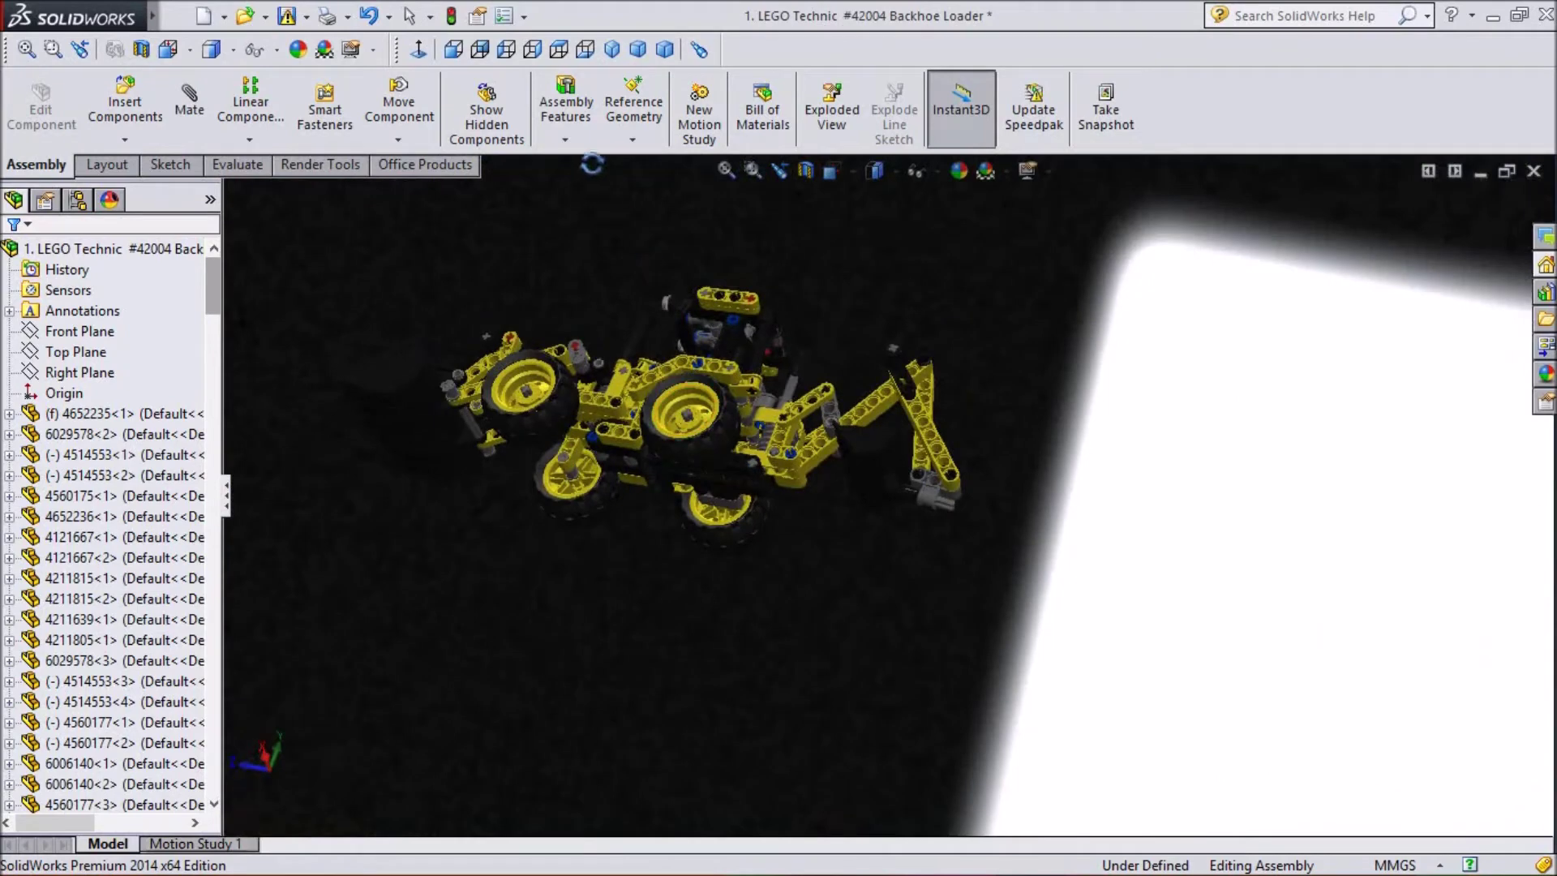
- Return the loader to the Isometric view and enlarge it in the scene
left_click(612, 50)
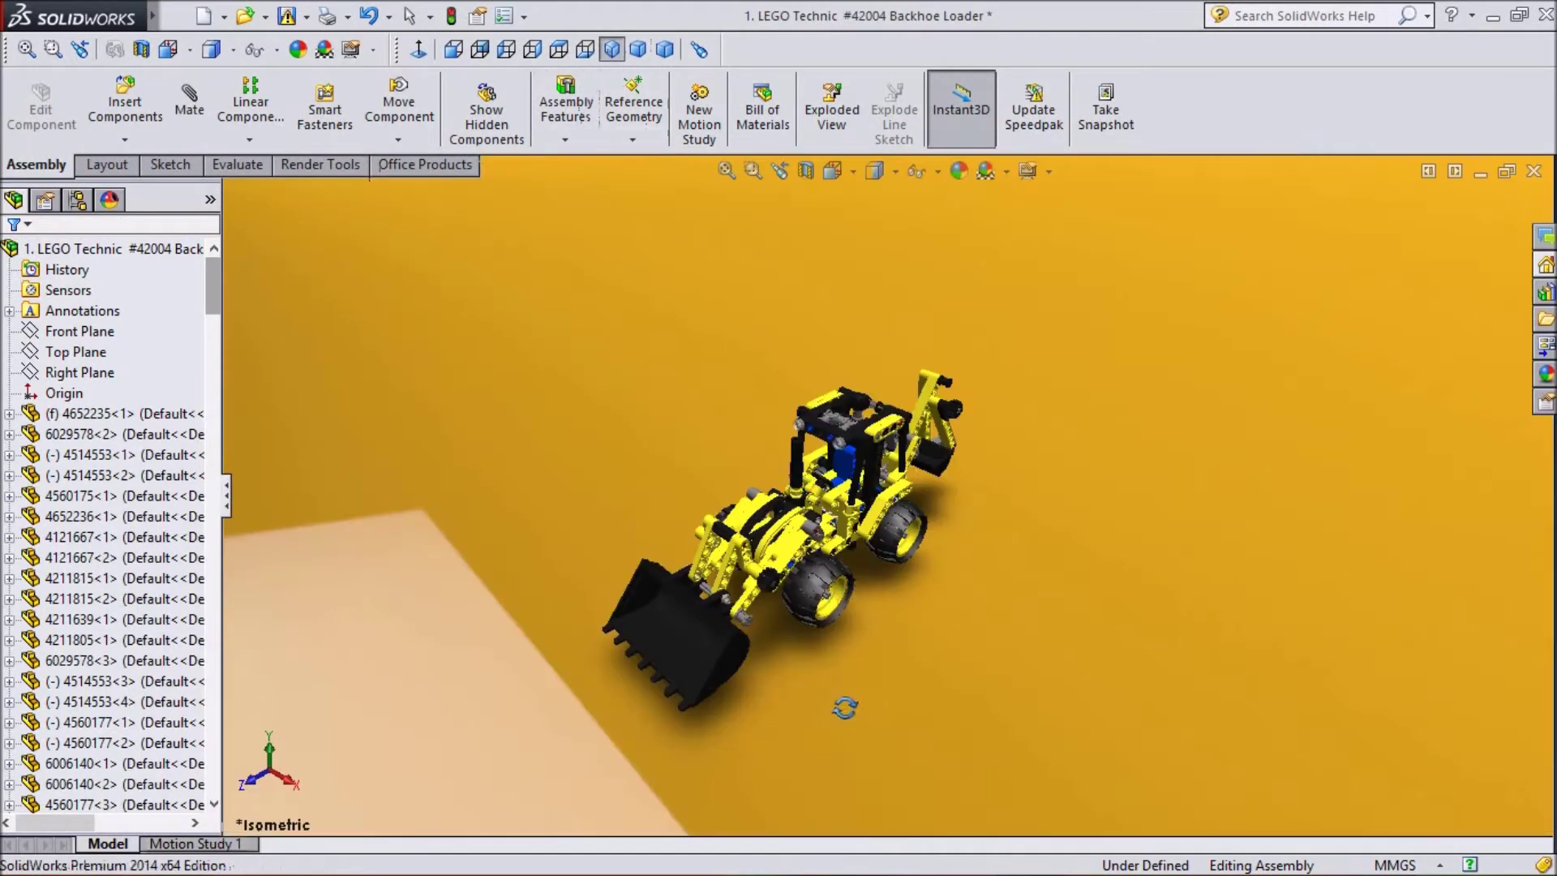
middle_click_drag(834, 635, 836, 640)
right_click(836, 641)
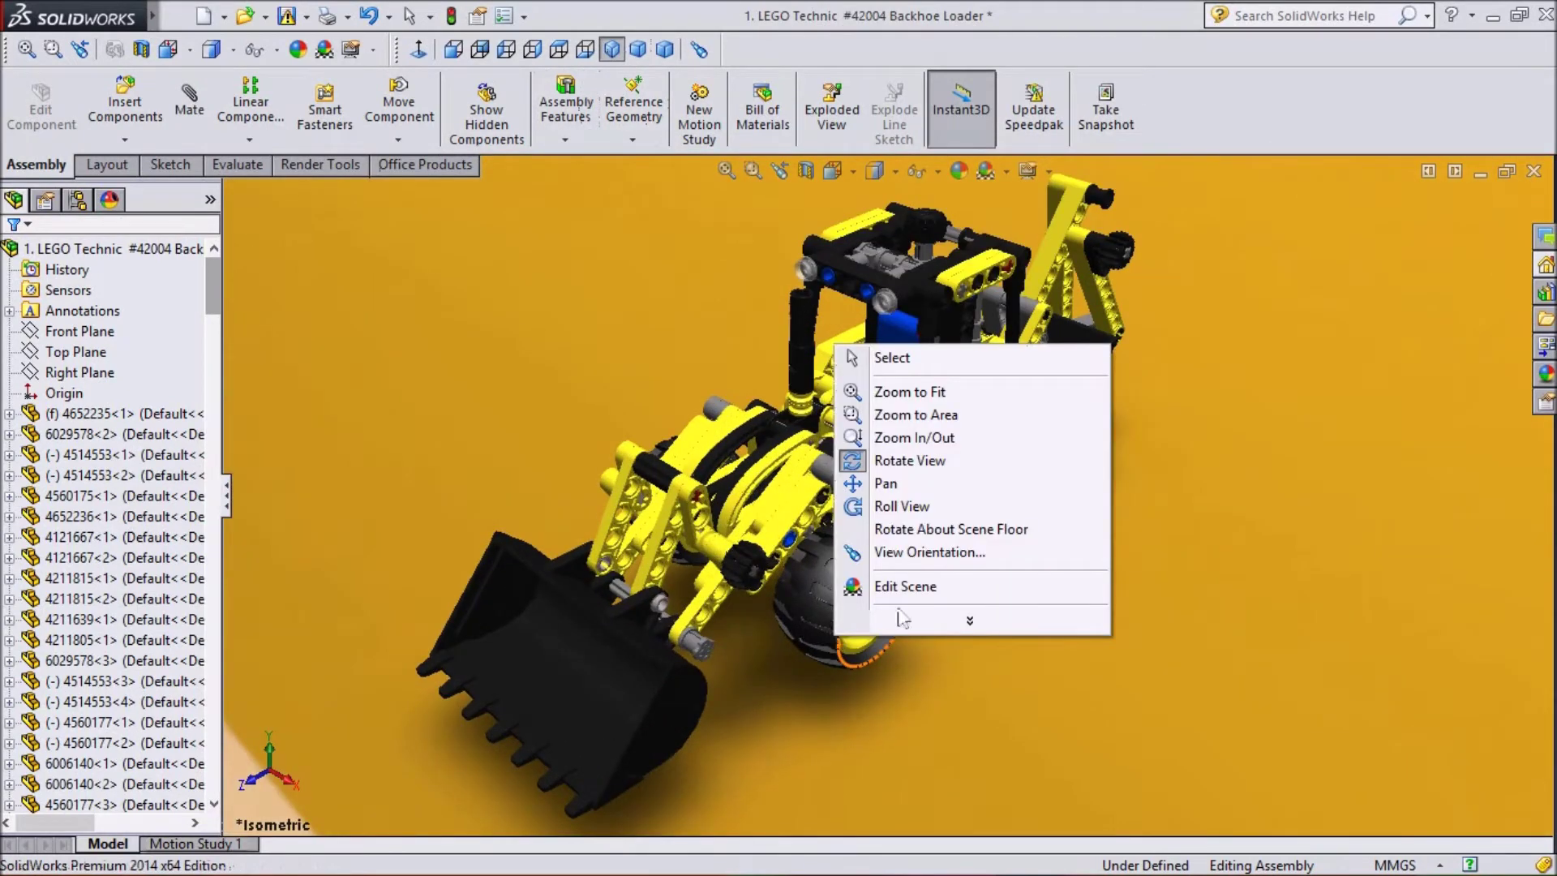
left_click(1205, 739)
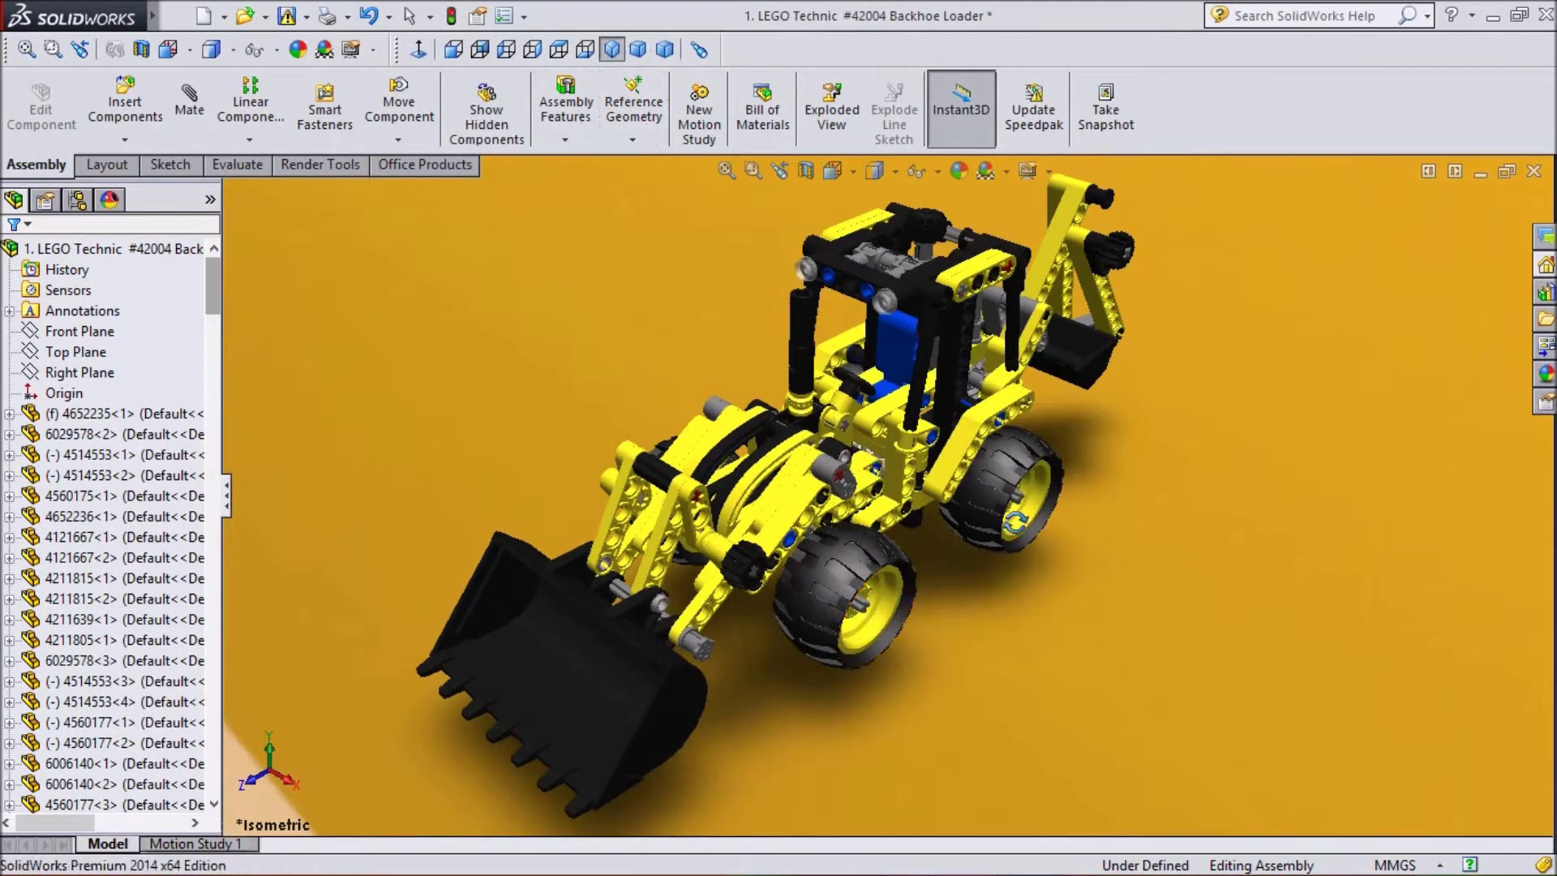
- Try the 3 Point Green scene on the loader, and switch to the 3 Point Blue scene
left_click(1007, 172)
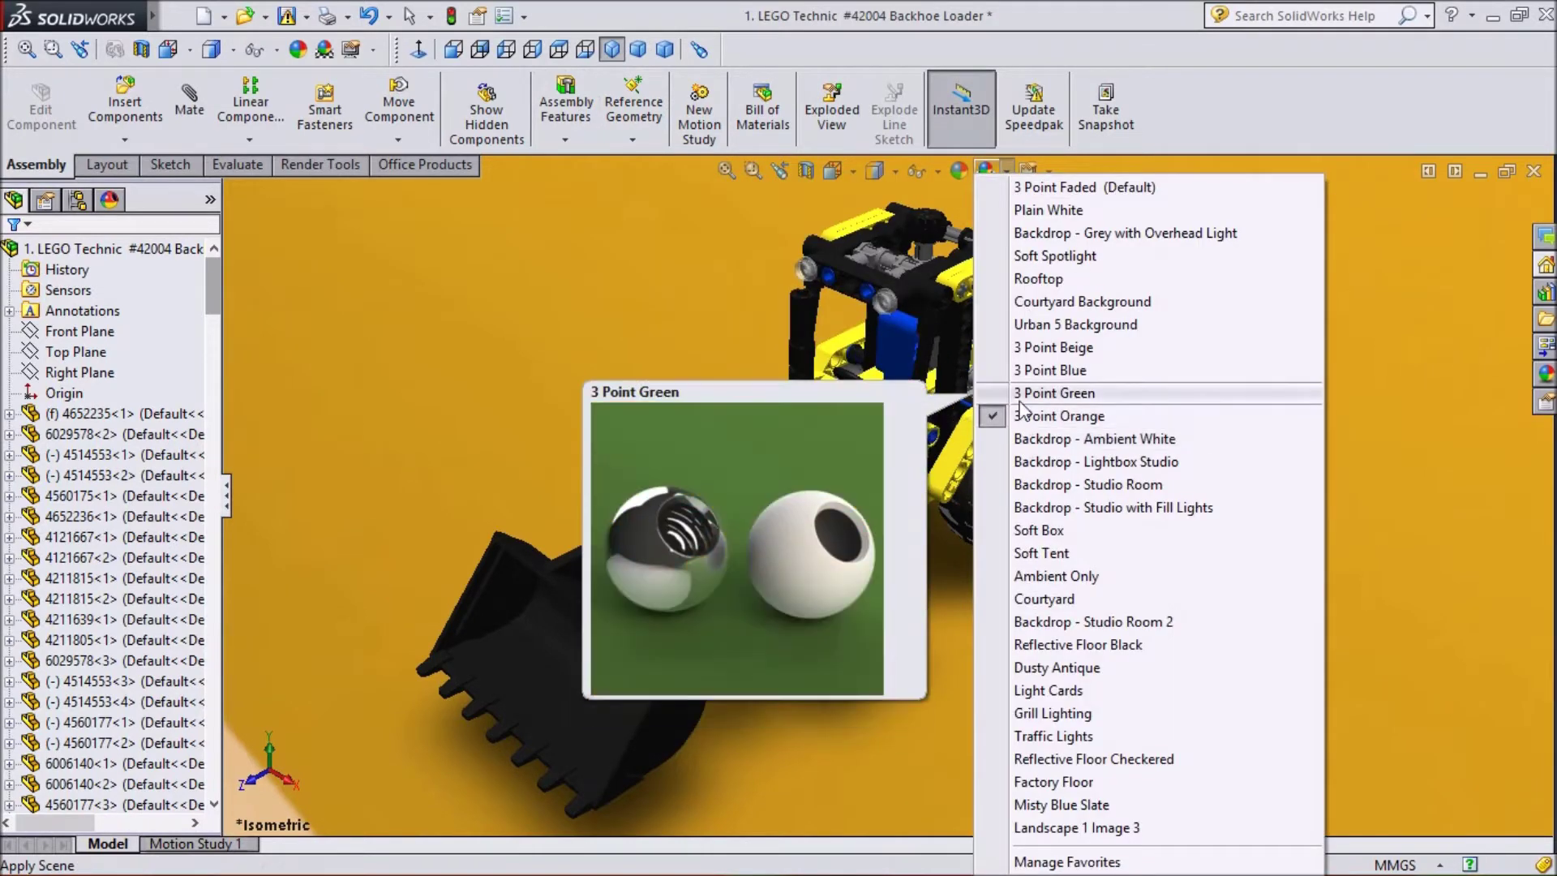
left_click(1020, 396)
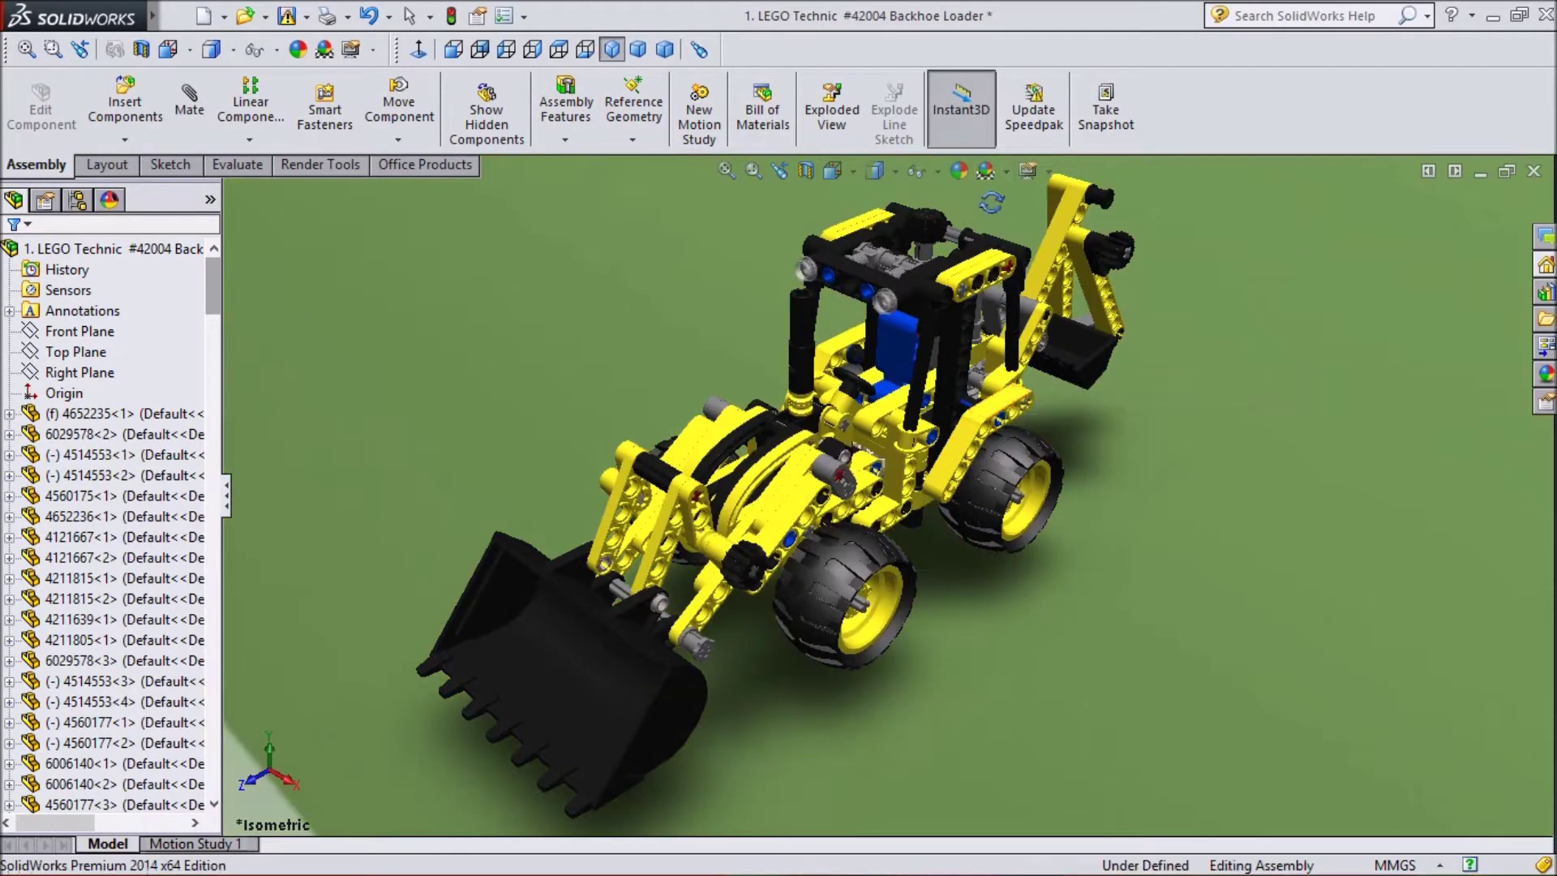
left_click(1009, 172)
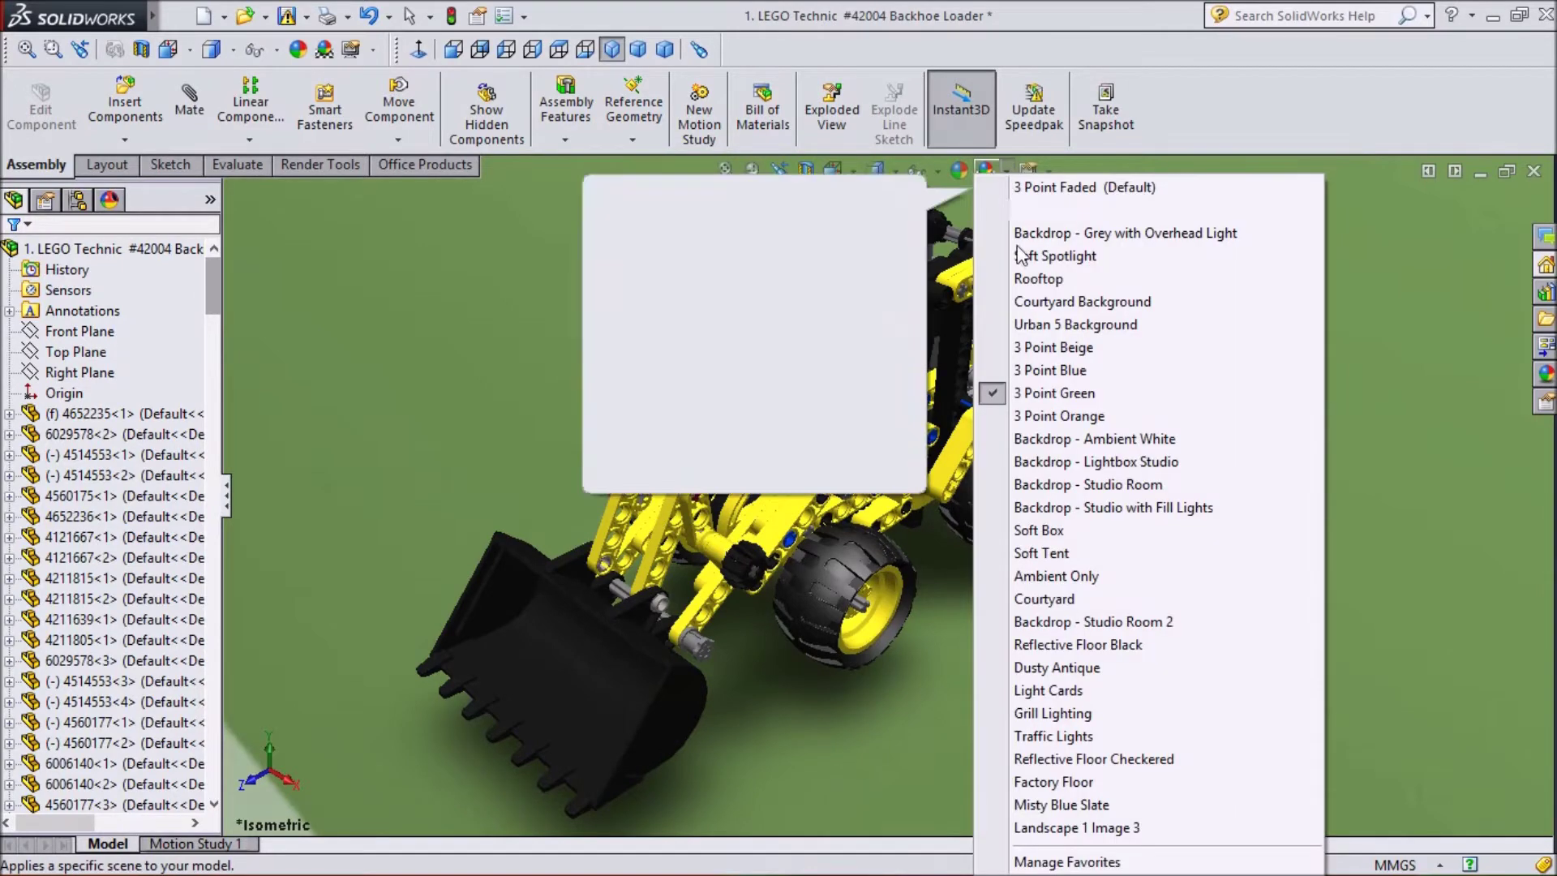
left_click(1032, 375)
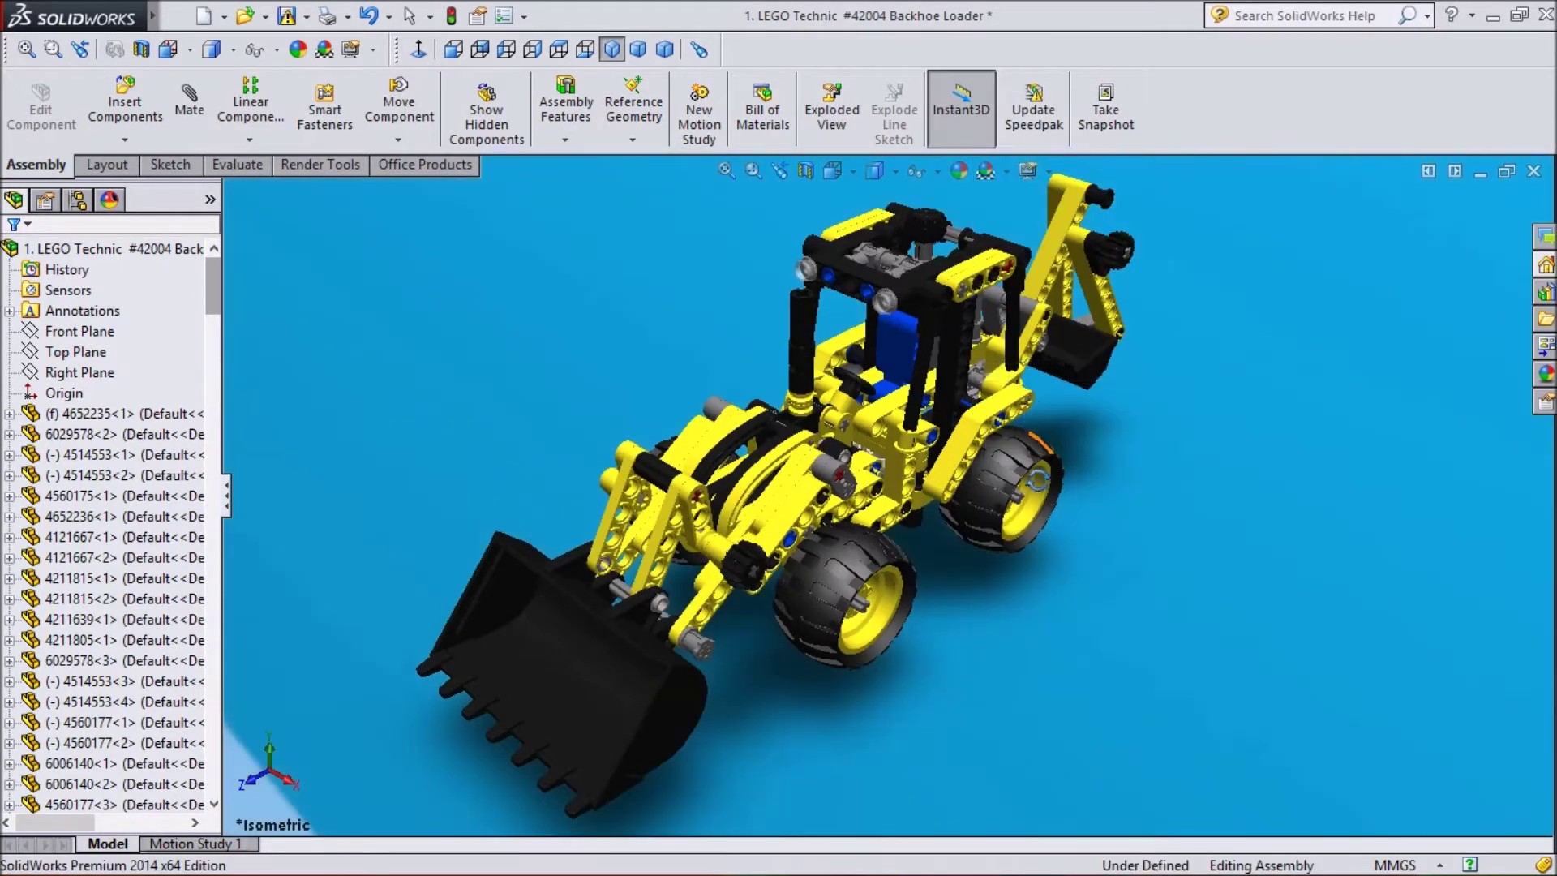
- Rotate the loader to inspect it against the blue scene, and return to an enlarged Isometric view
middle_click_drag(977, 659, 567, 106)
left_click(612, 50)
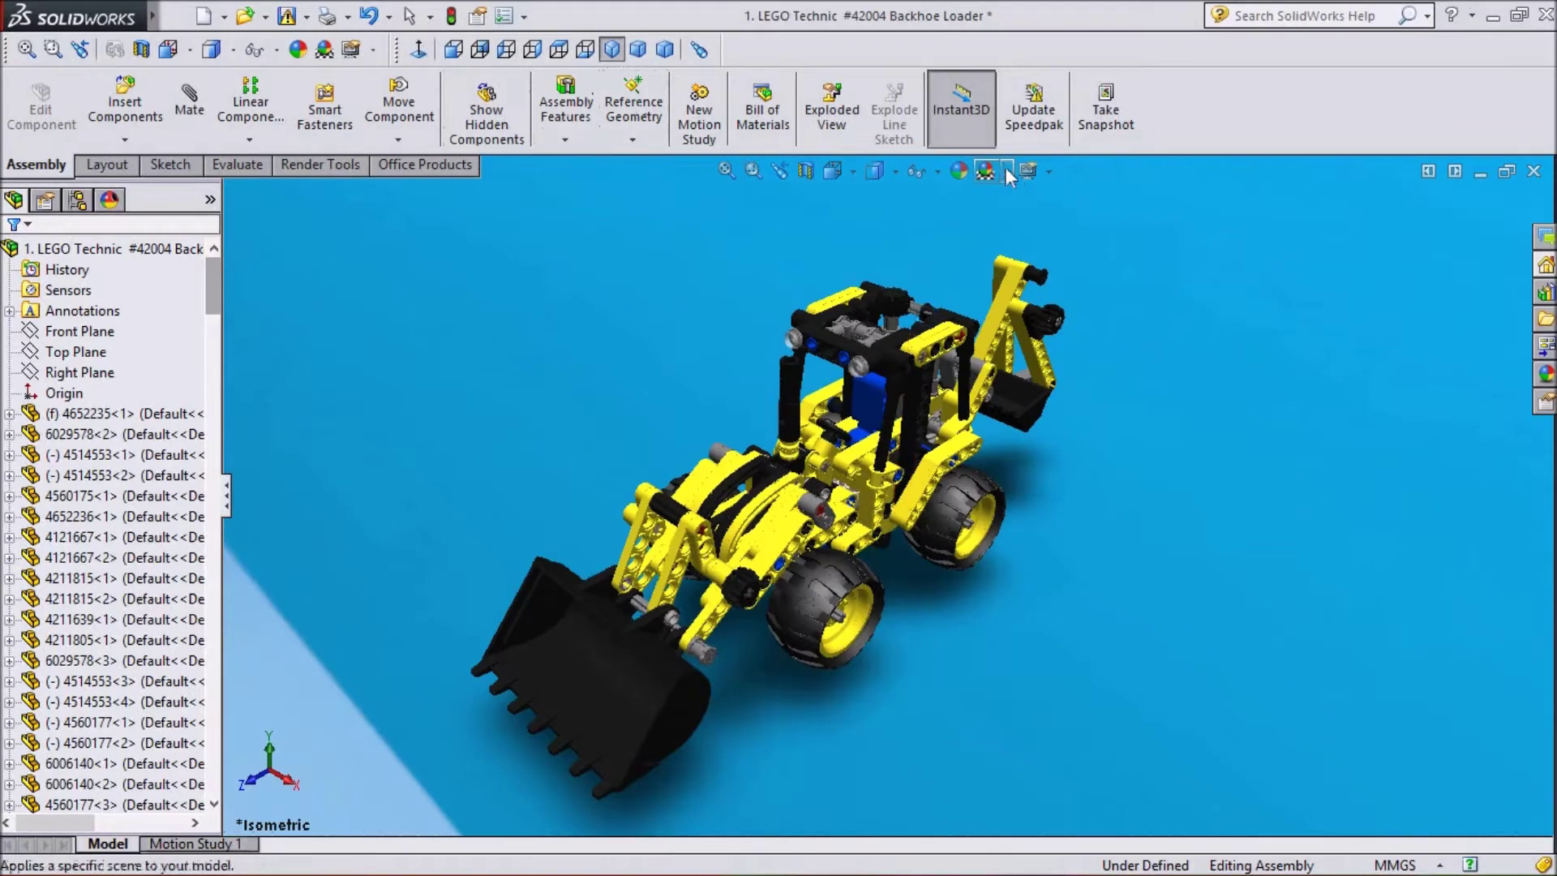
scroll(908, 395, "down", 3)
scroll(916, 418, "up", 2)
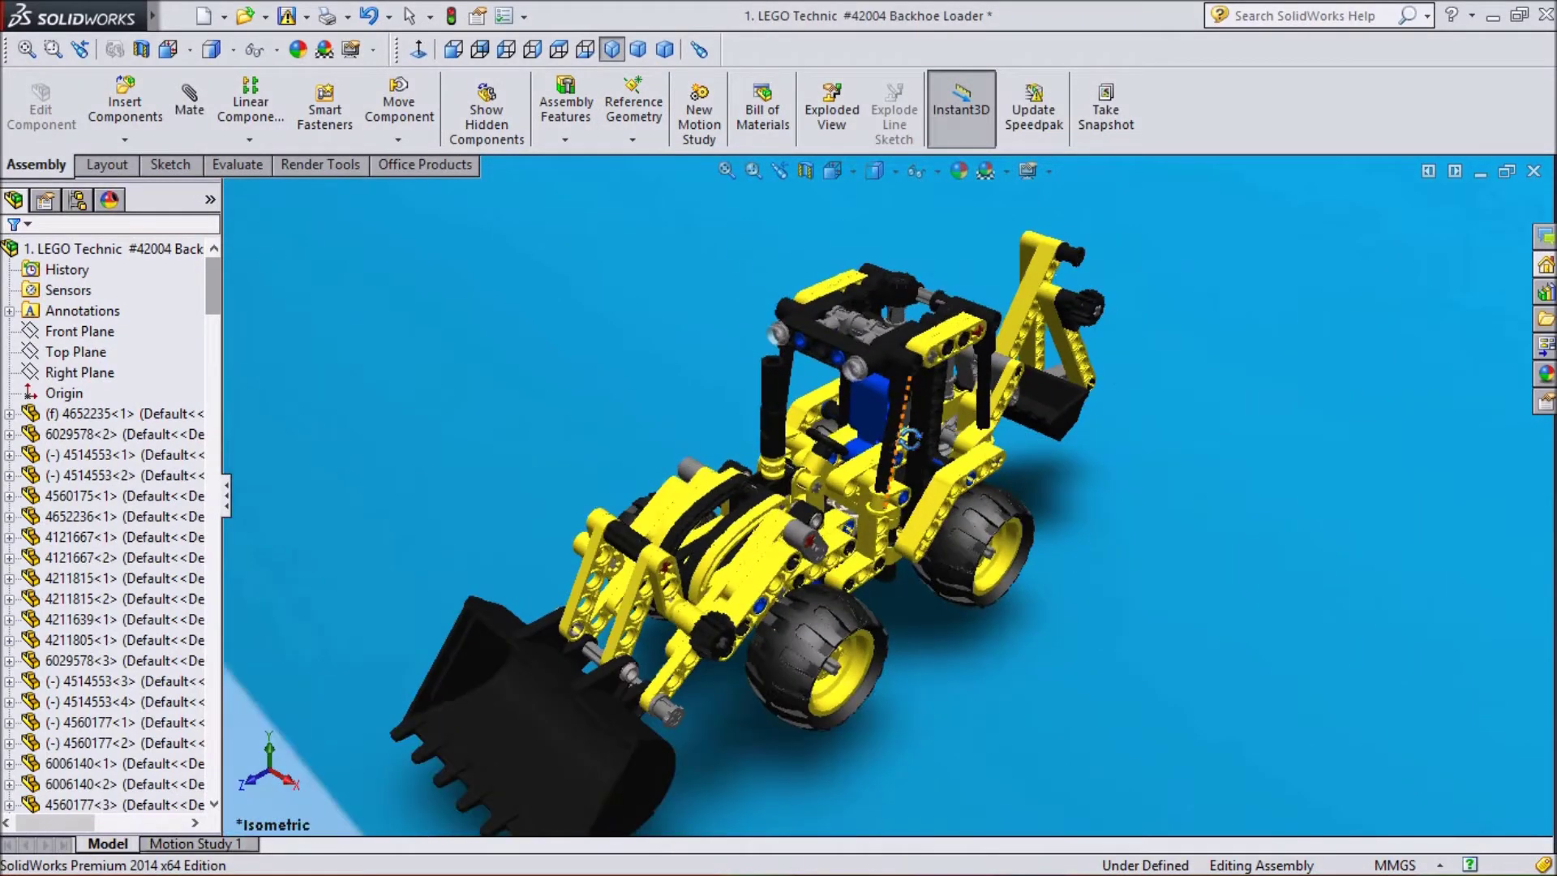
- Center the loader in the view with Pan and apply the 3 Point Beige scene
right_click(1033, 748)
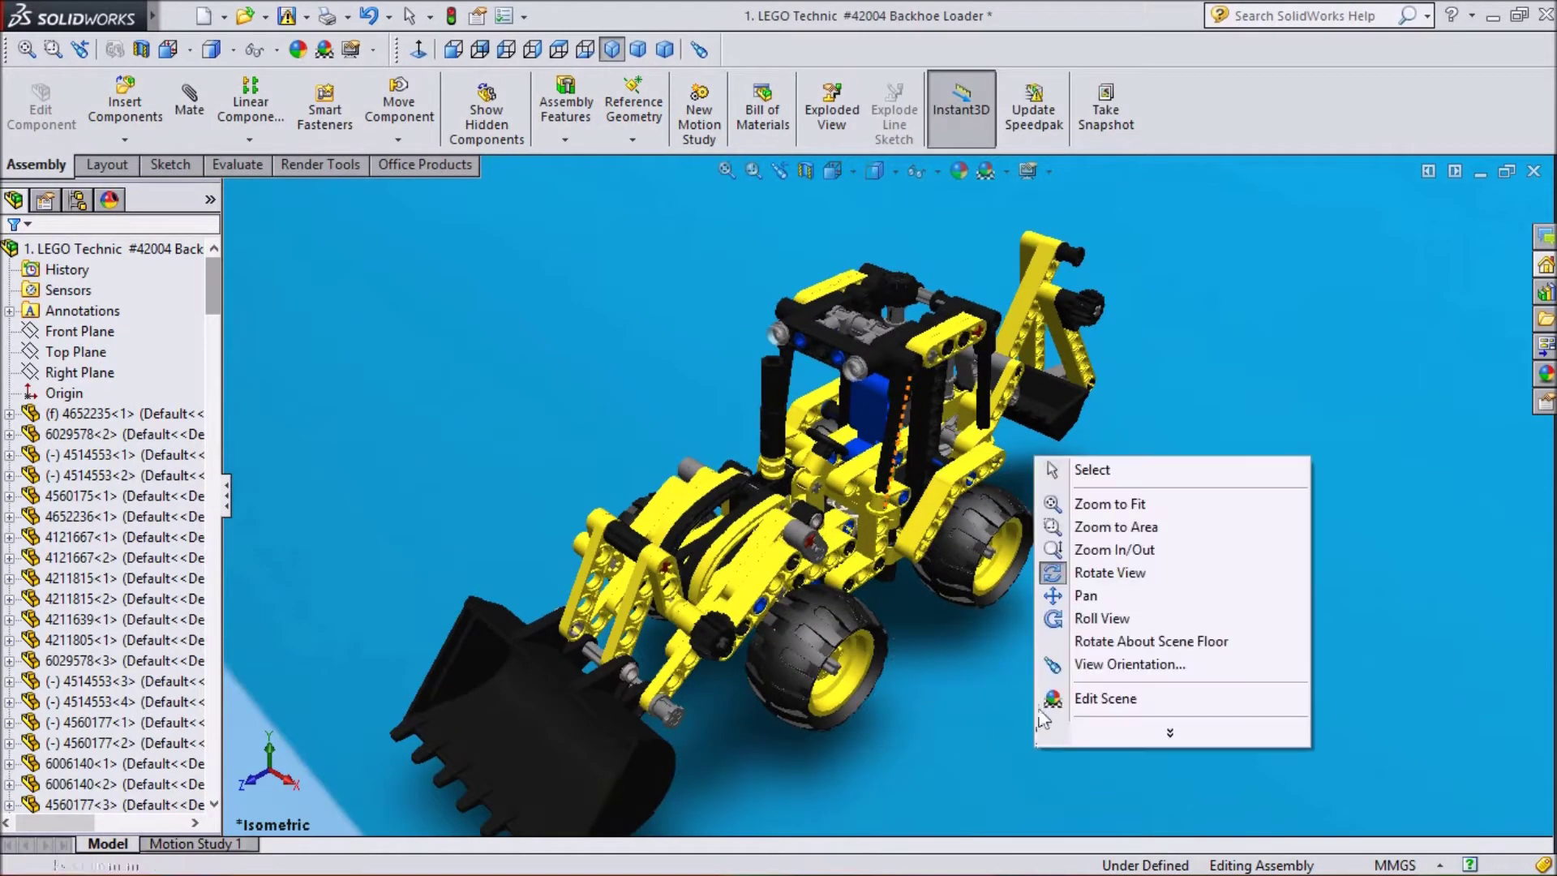
left_click(1062, 598)
left_click_drag(775, 590, 892, 469)
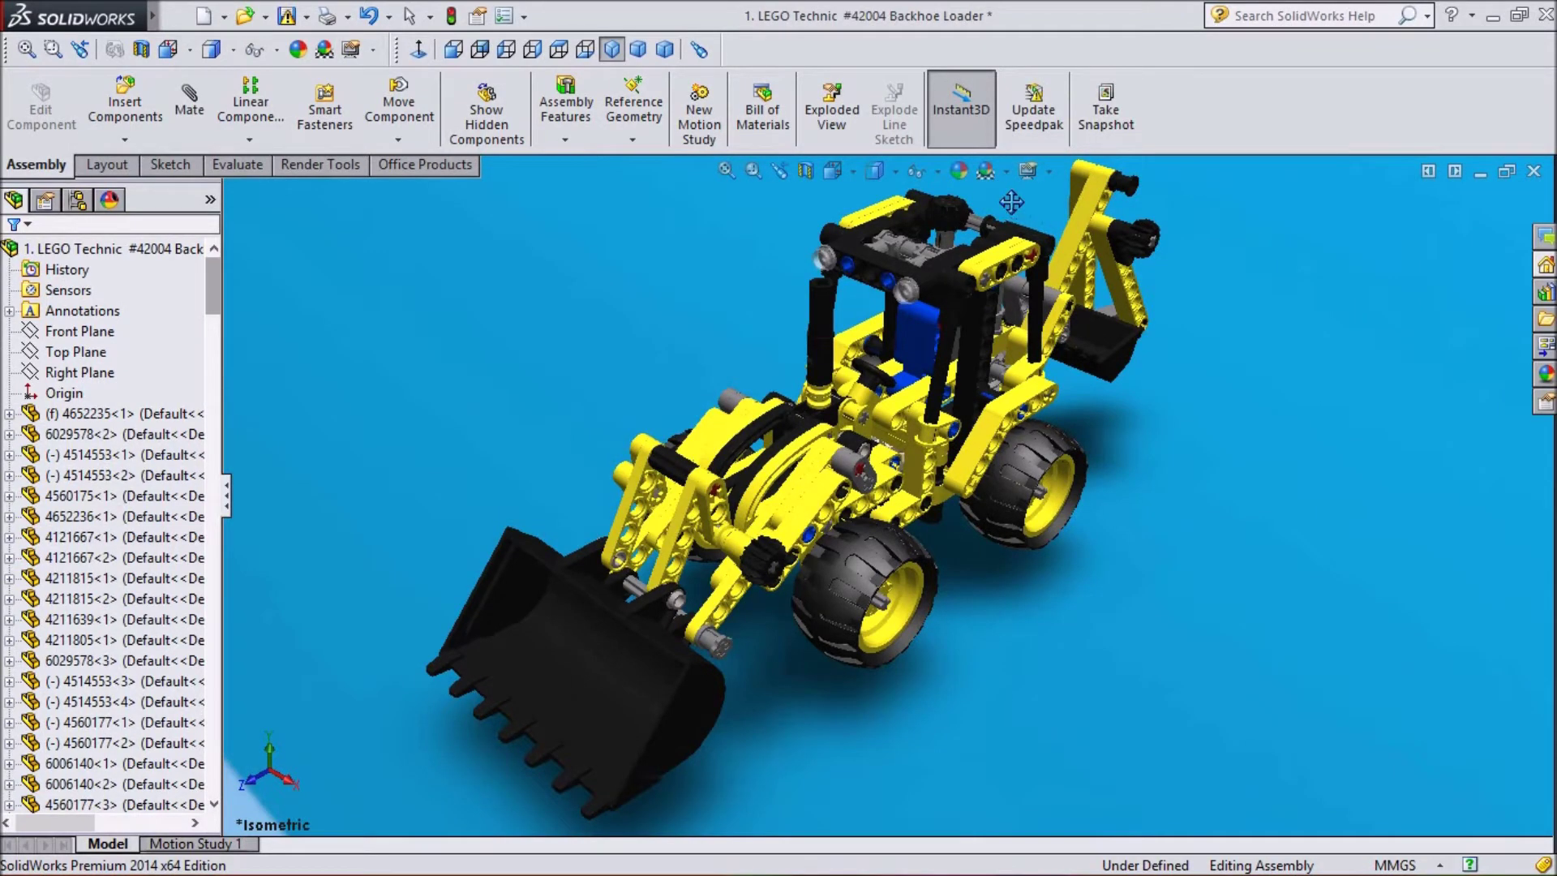
left_click(1006, 169)
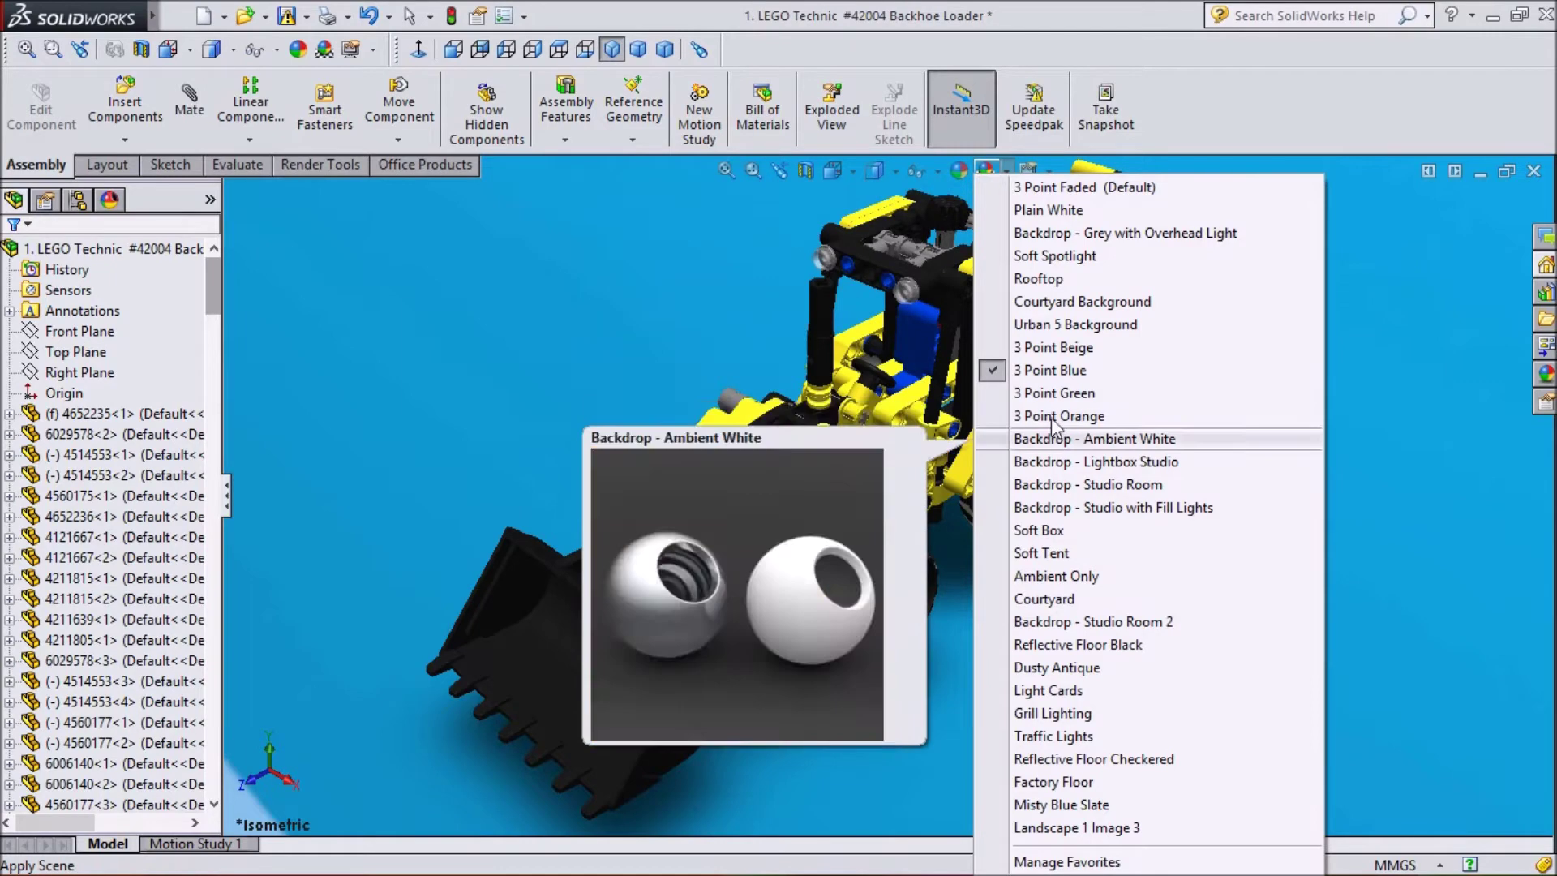
left_click(1044, 348)
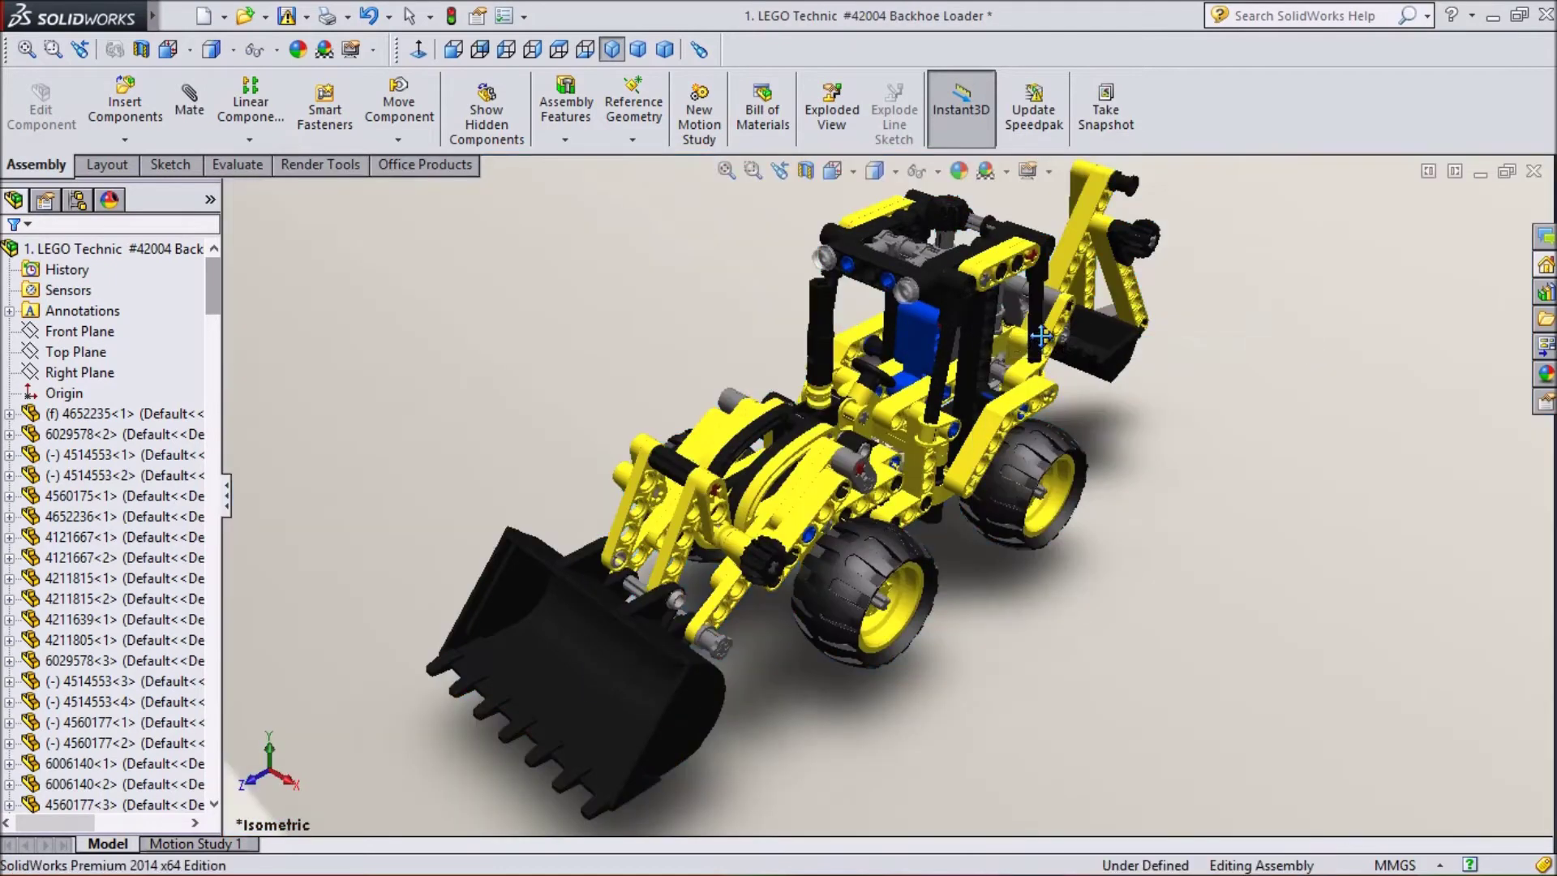
- Try the Backdrop - Grey with Overhead Light, Plain White and Soft Spotlight scenes on the loader
left_click(1006, 170)
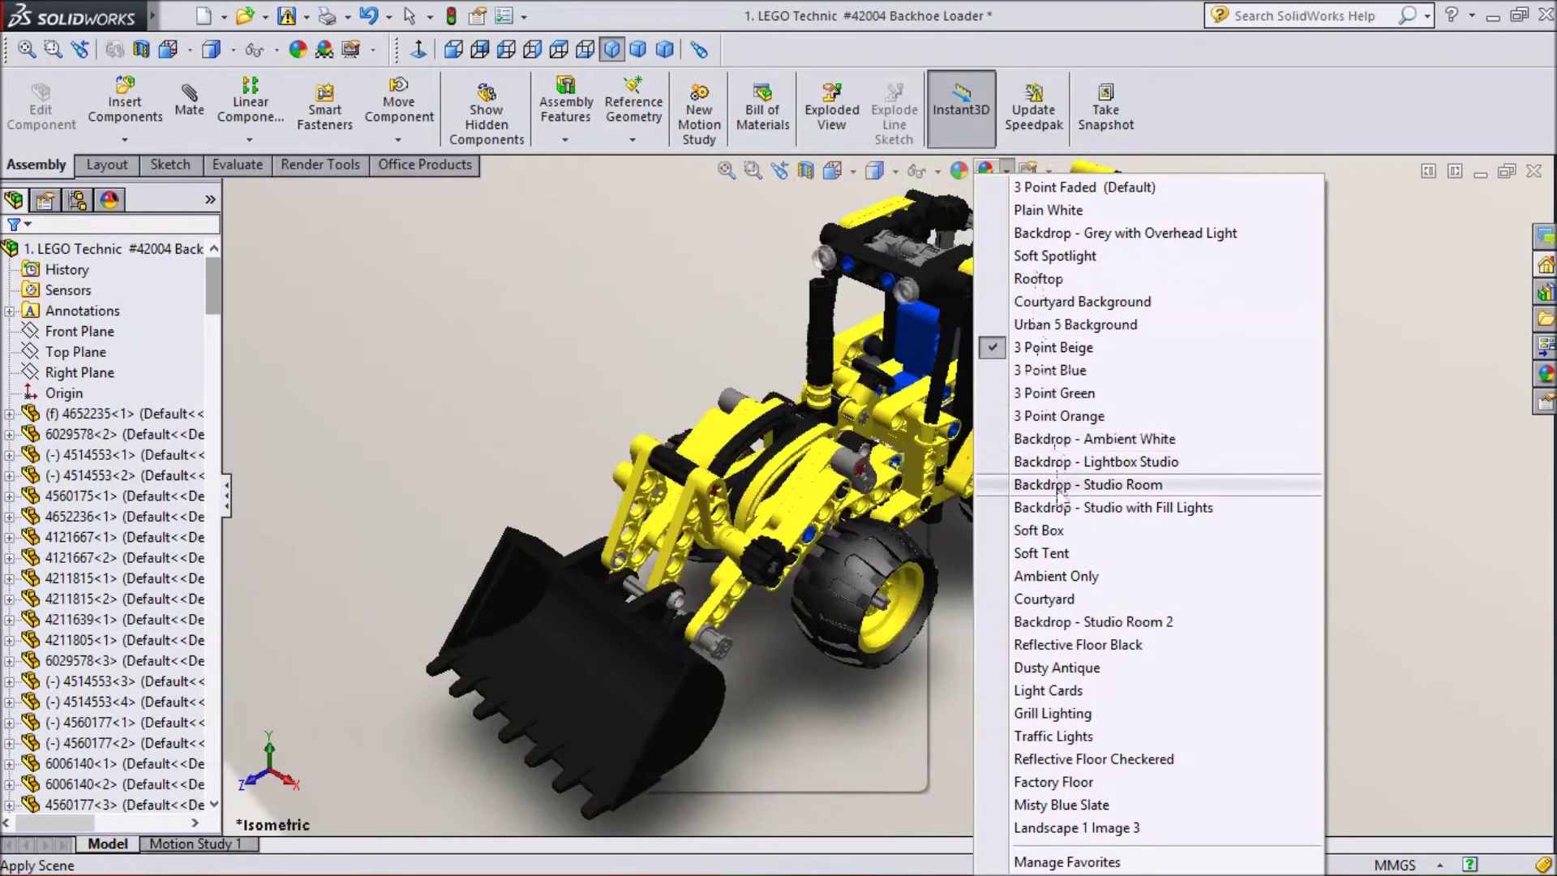
left_click(1053, 234)
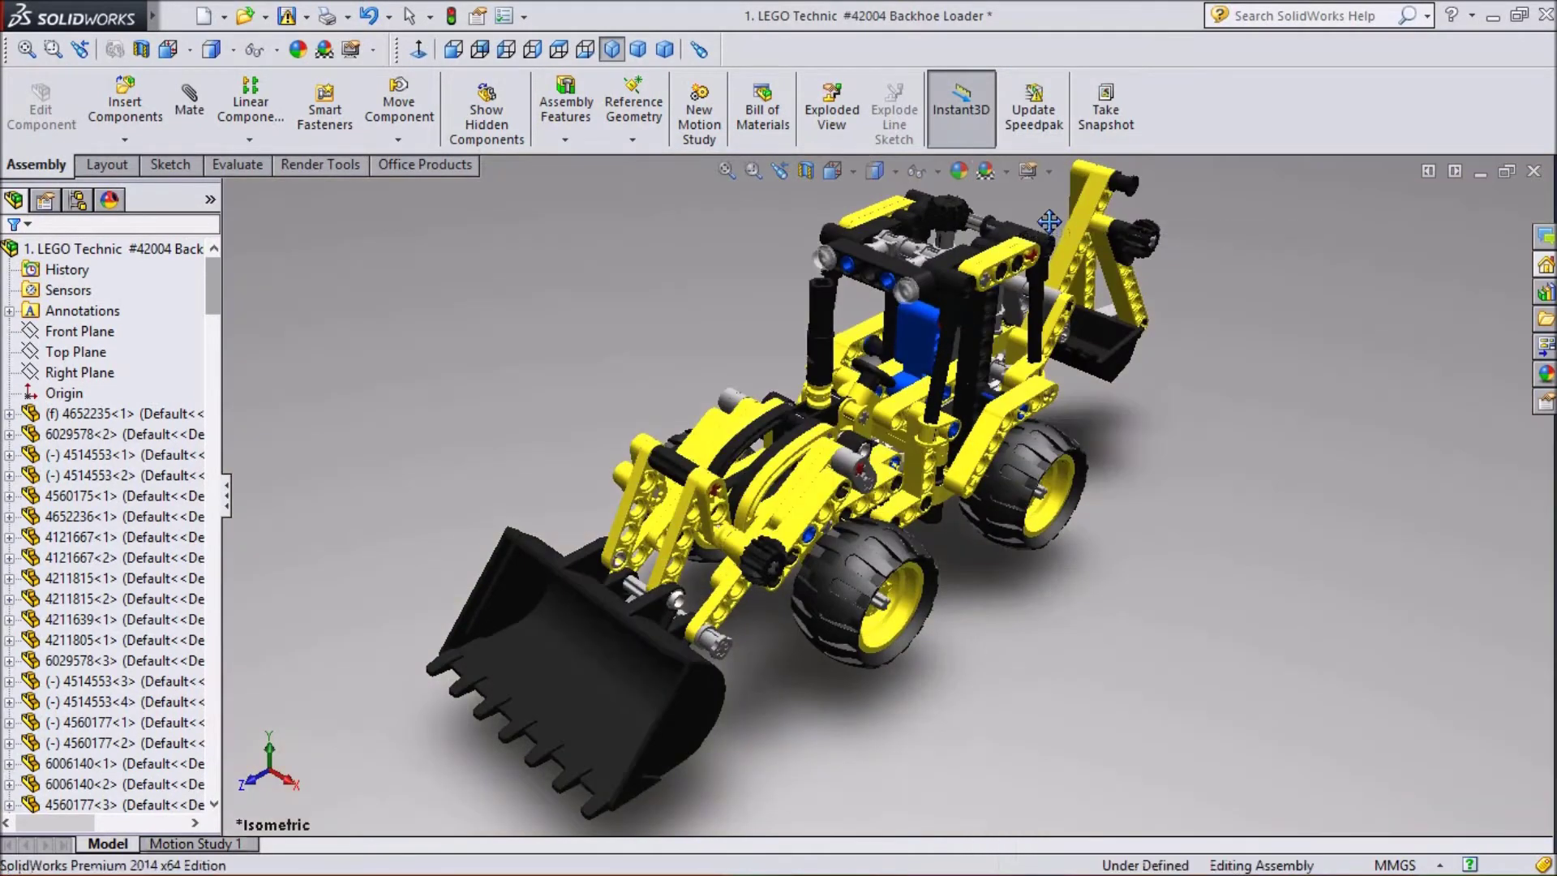
left_click(1005, 170)
left_click(1037, 211)
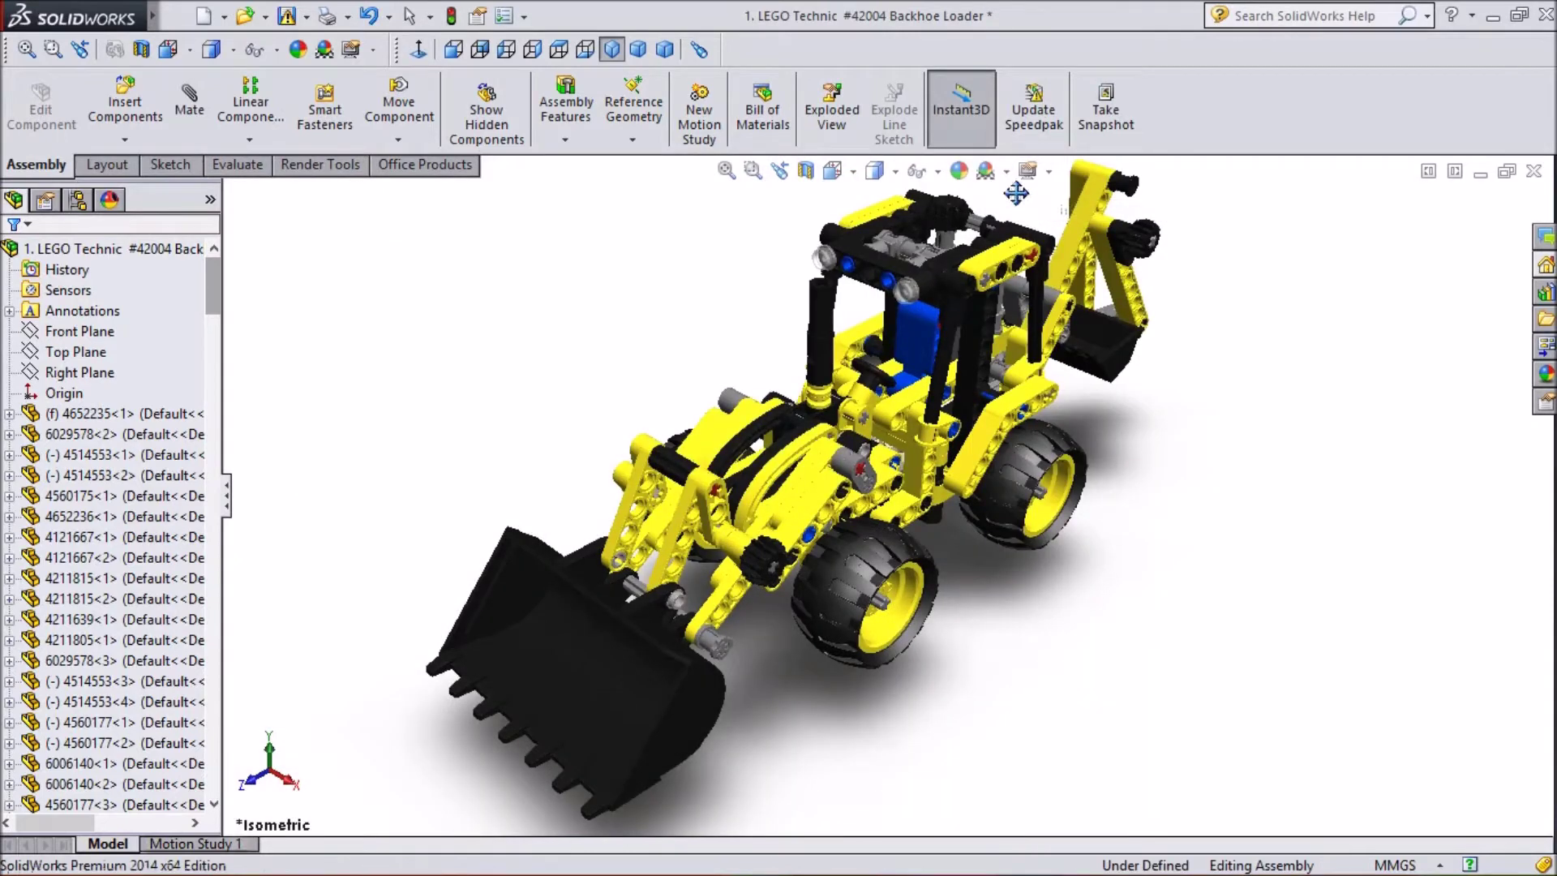
left_click(1006, 171)
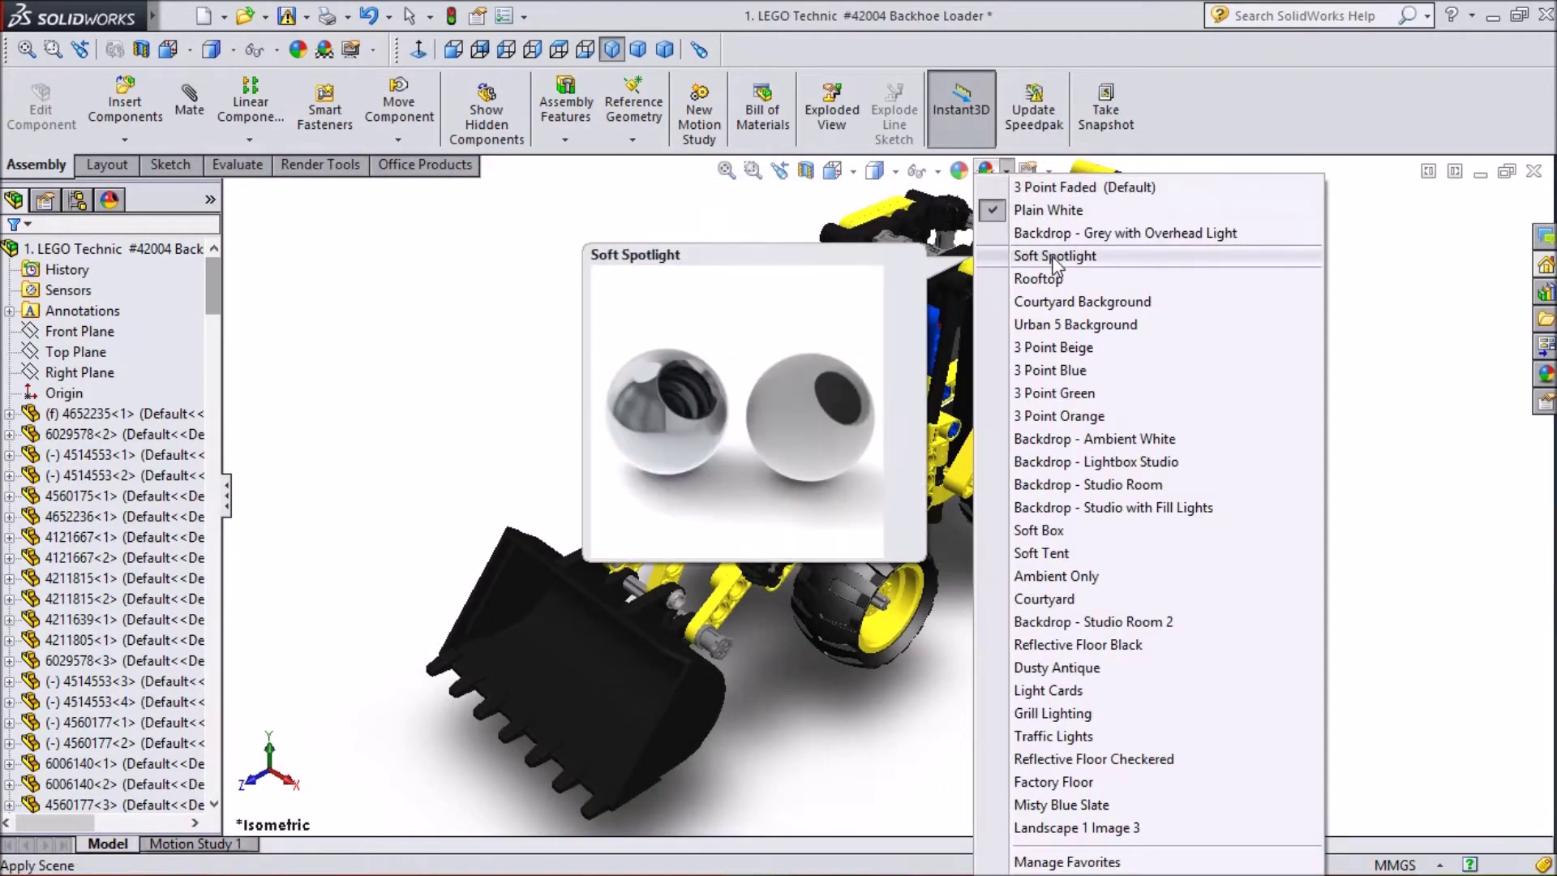
left_click(1052, 254)
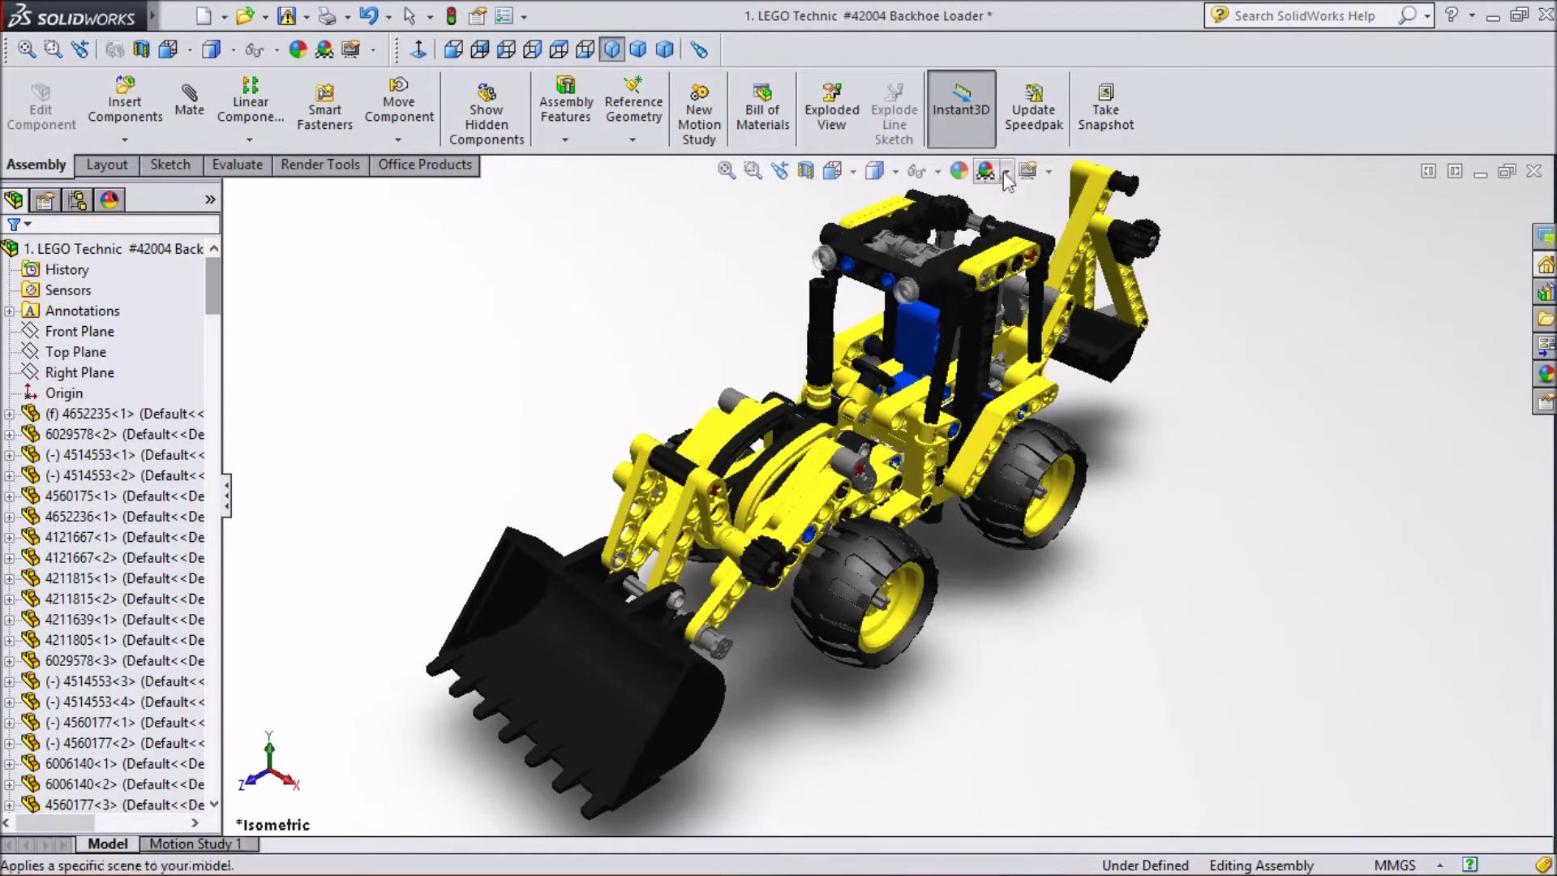
- Try the Backdrop - Studio with Fill Lights scene, and switch to Backdrop - Grey with Overhead Light
left_click(1005, 173)
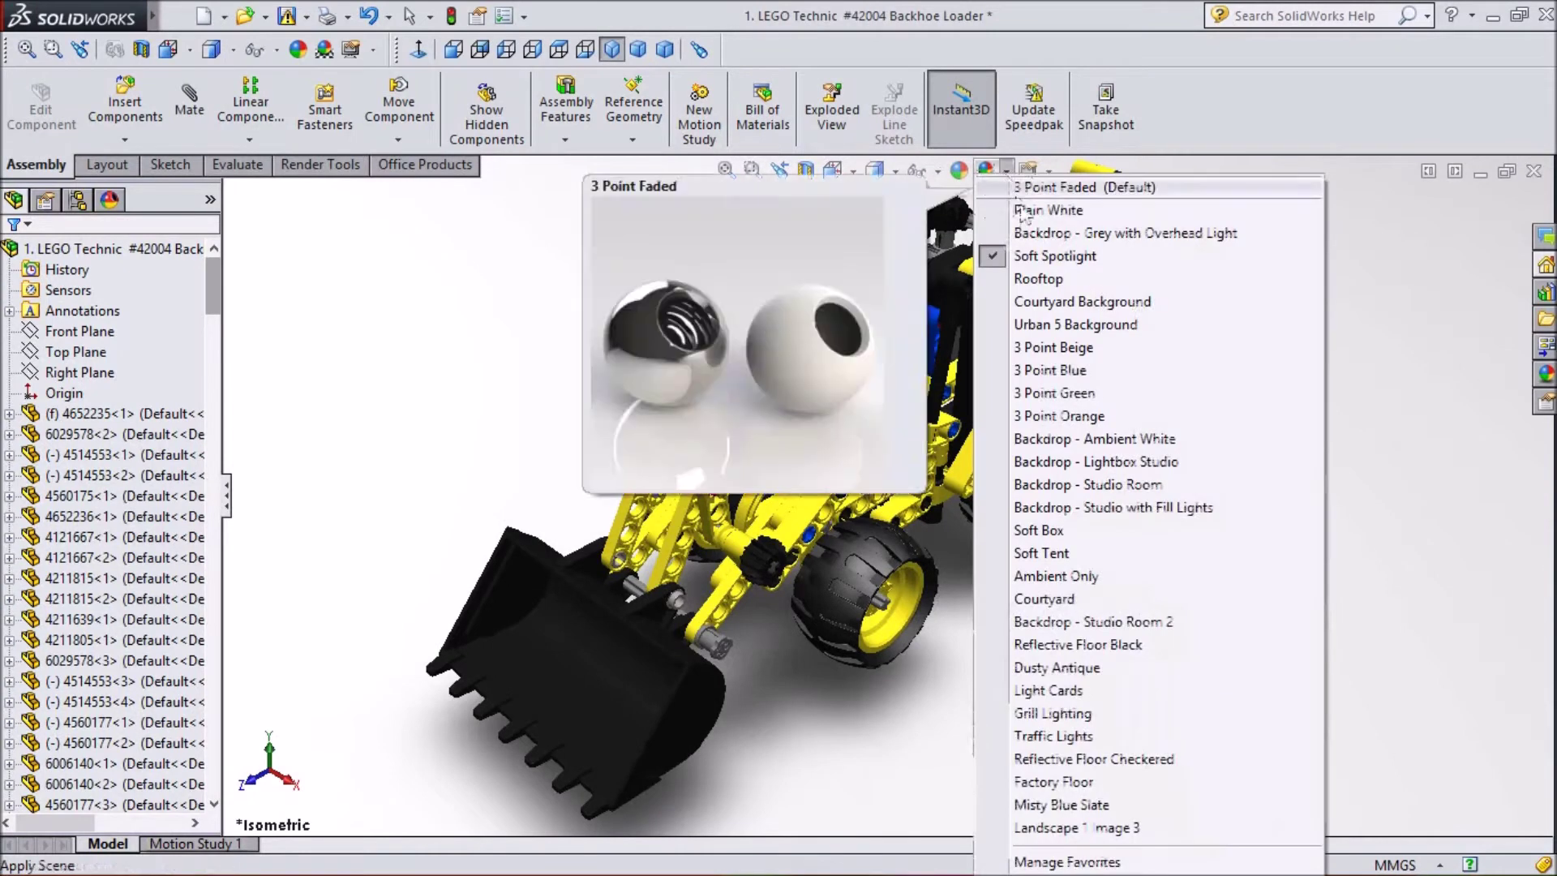
left_click(1092, 510)
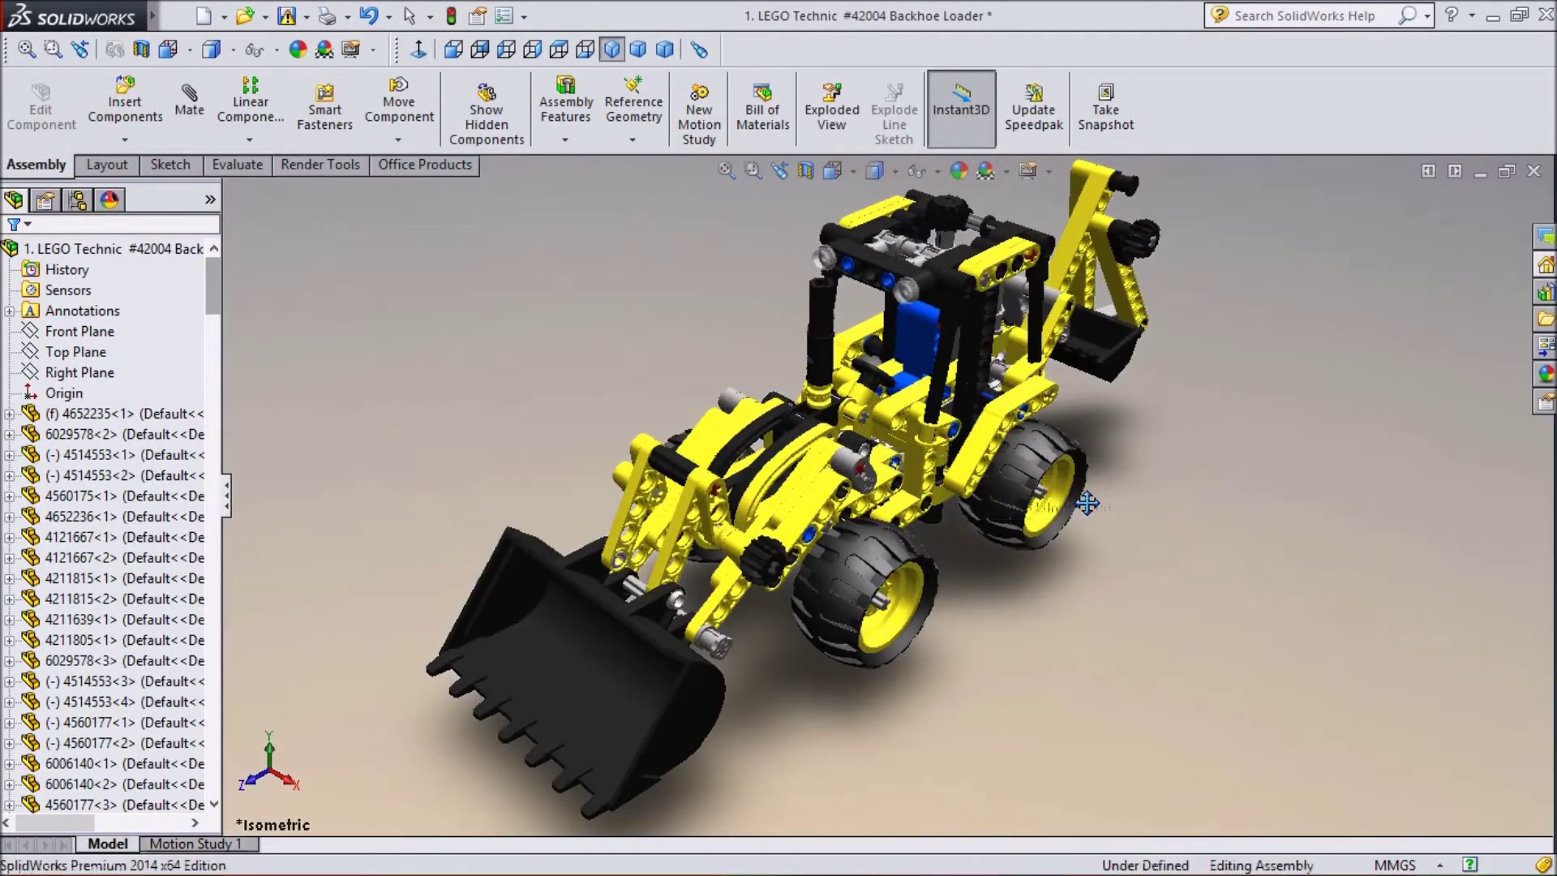
left_click(1005, 169)
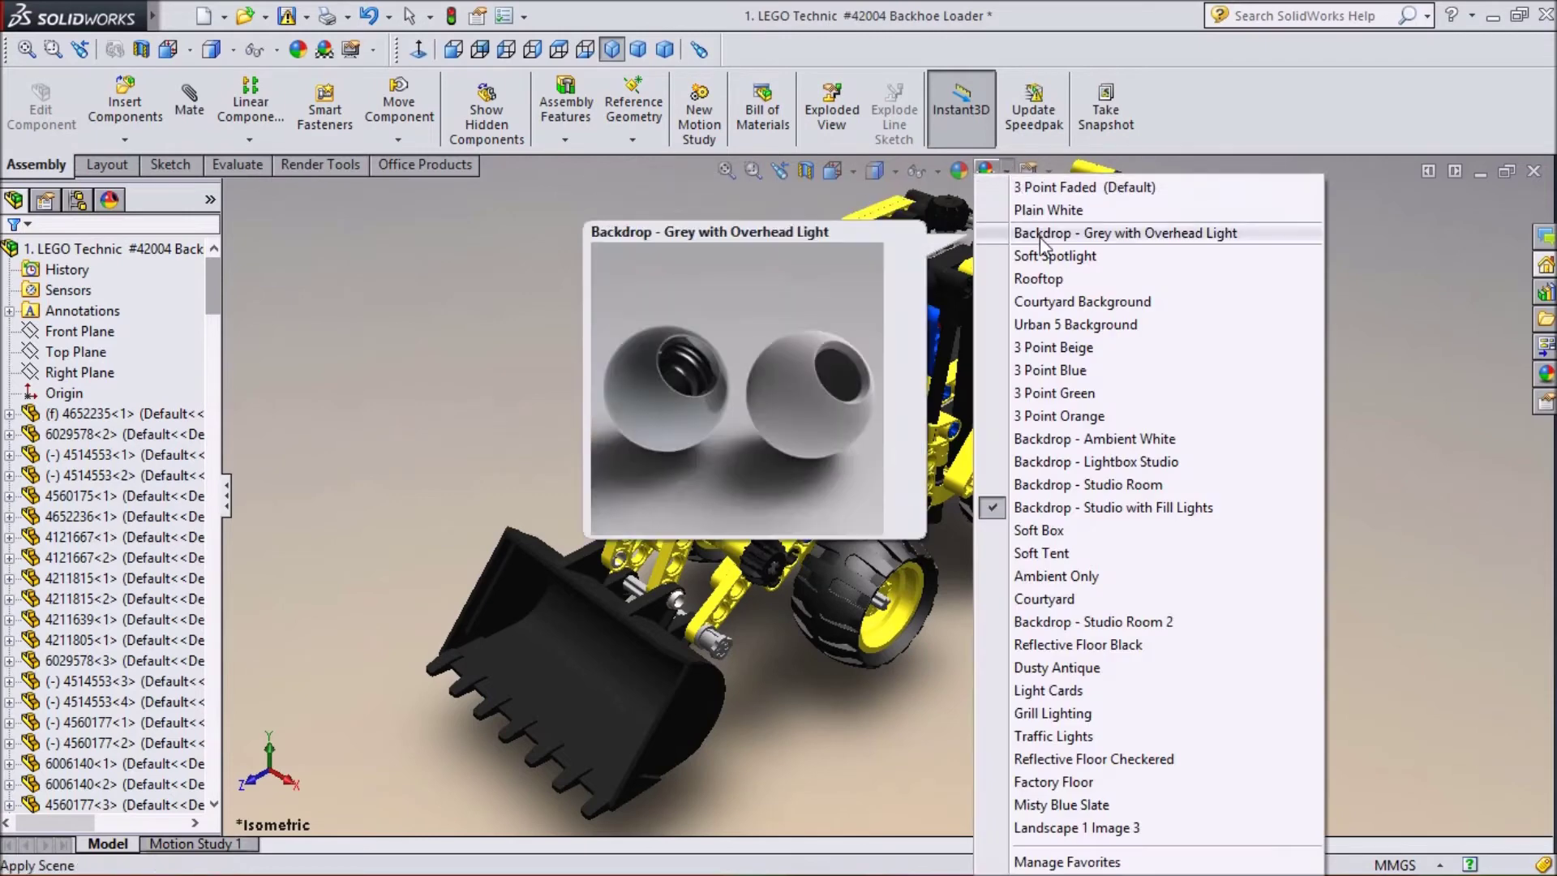
left_click(1041, 235)
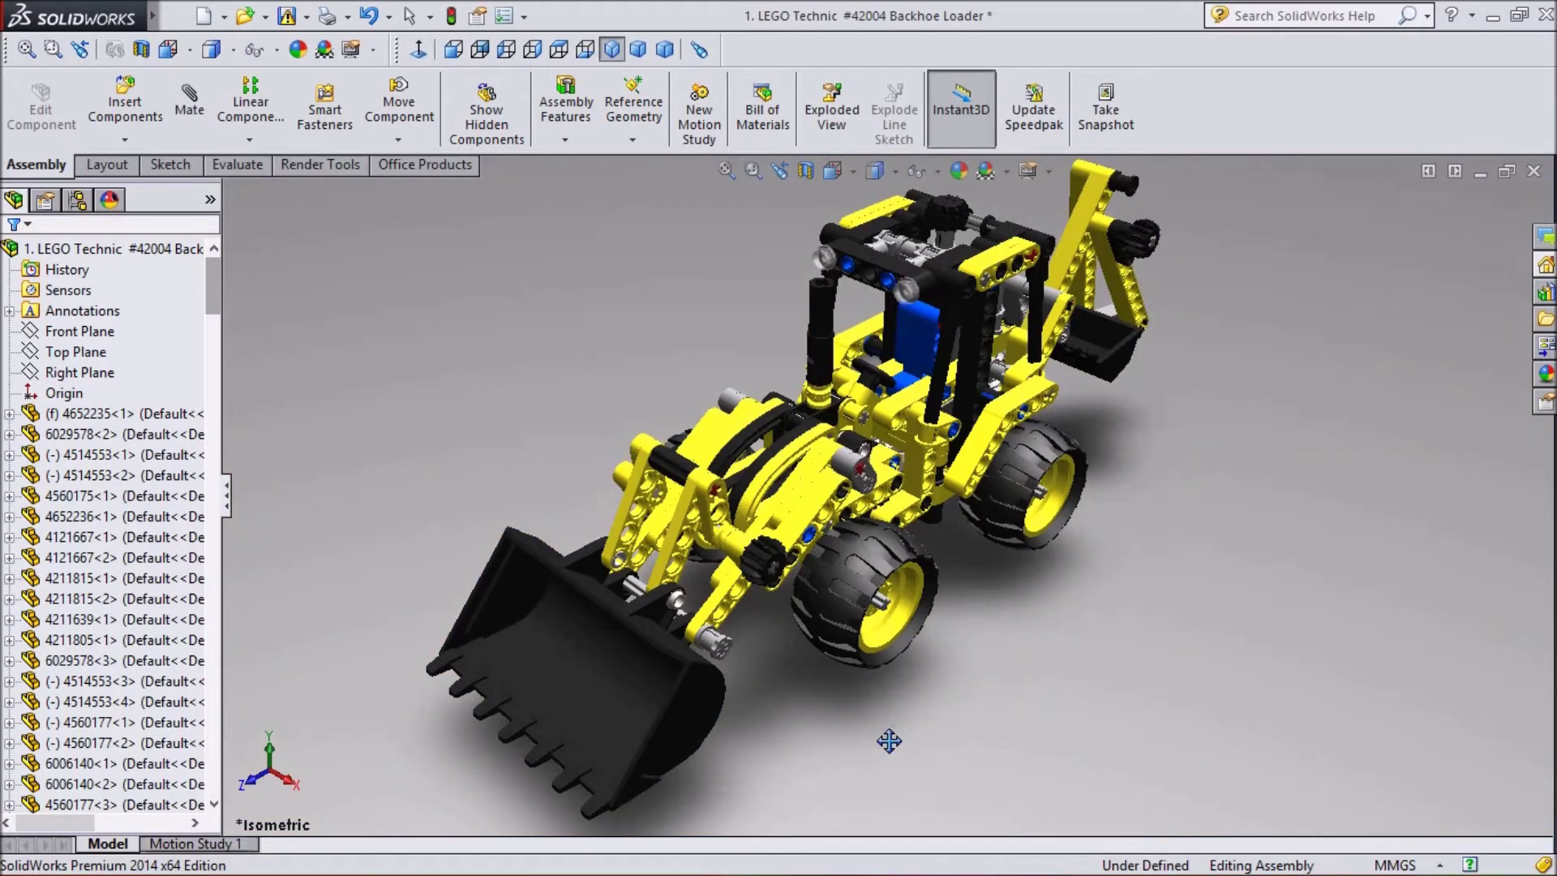
- Rotate the loader to an angled view from the front and slightly above, with the bucket, wheels and rear arm in sight
right_click(778, 744)
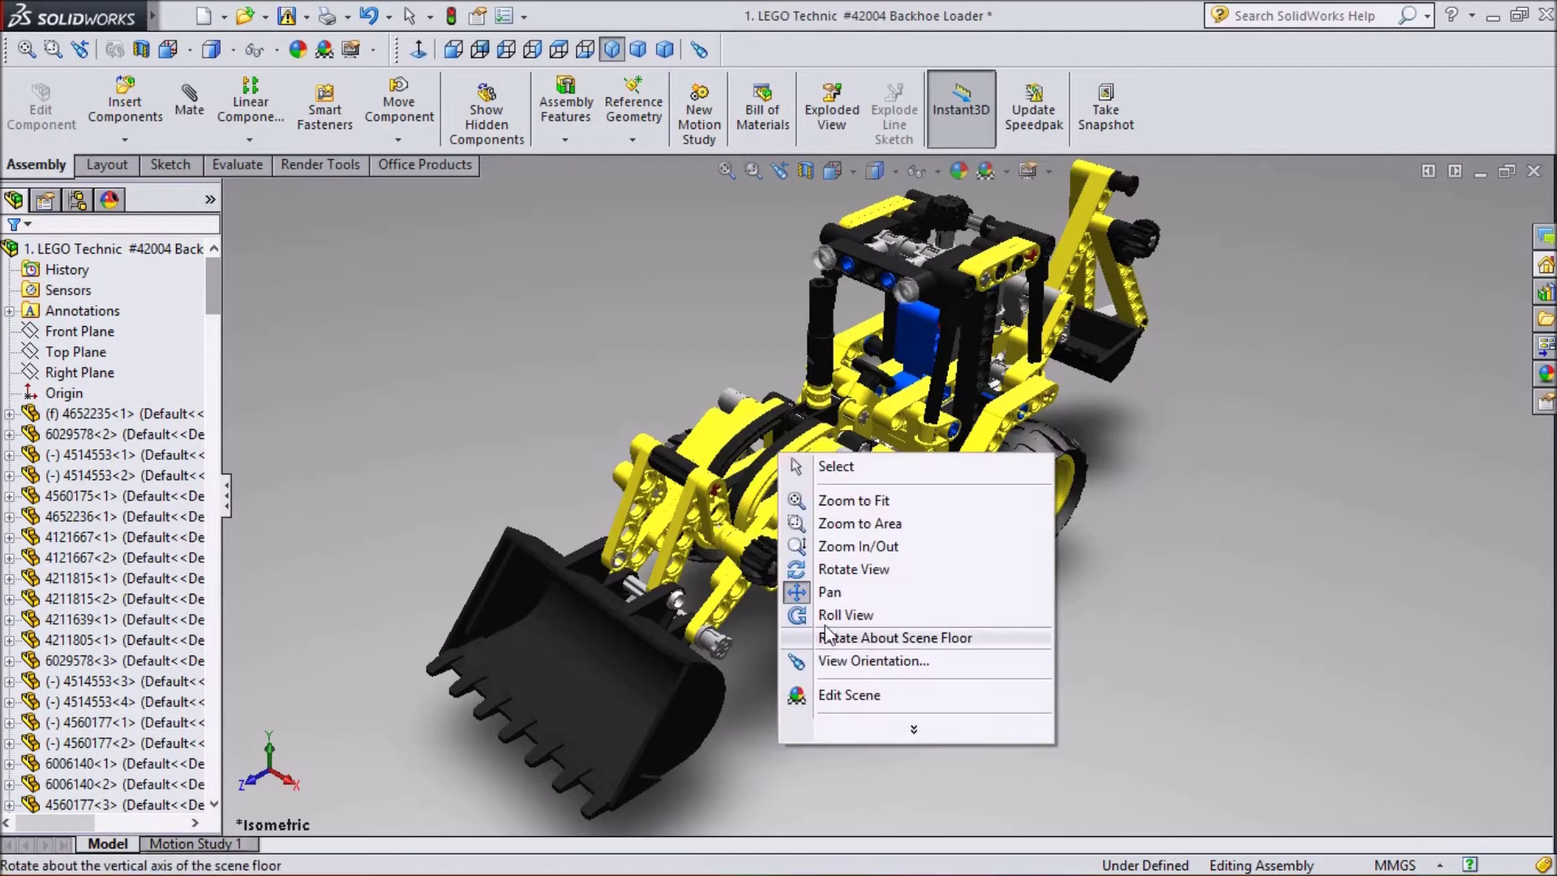
left_click(835, 570)
left_click_drag(847, 757, 834, 696)
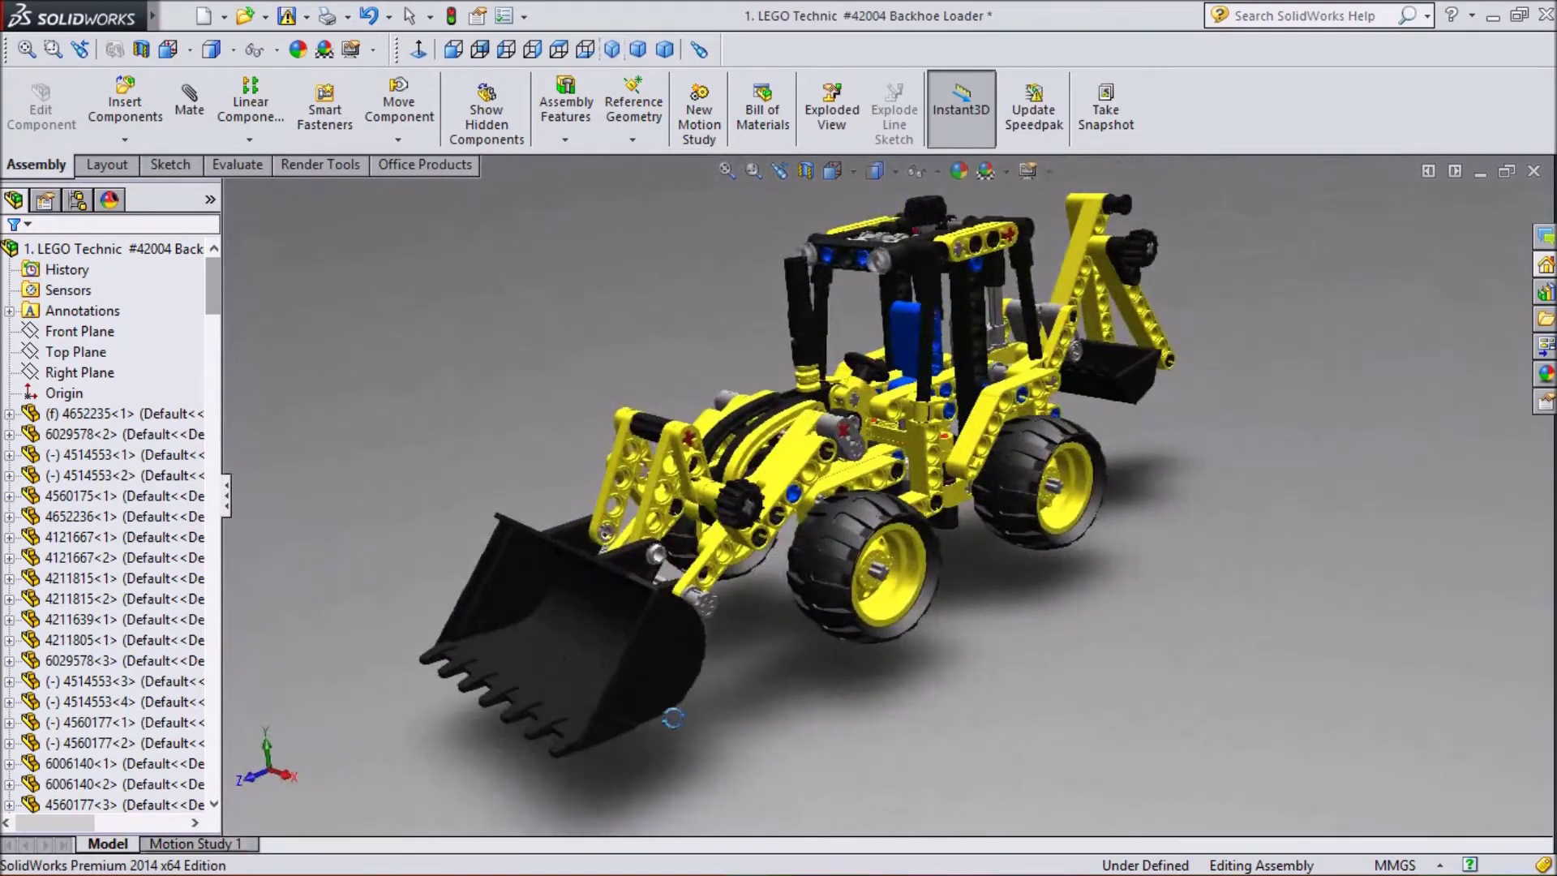
left_click_drag(374, 495, 342, 574)
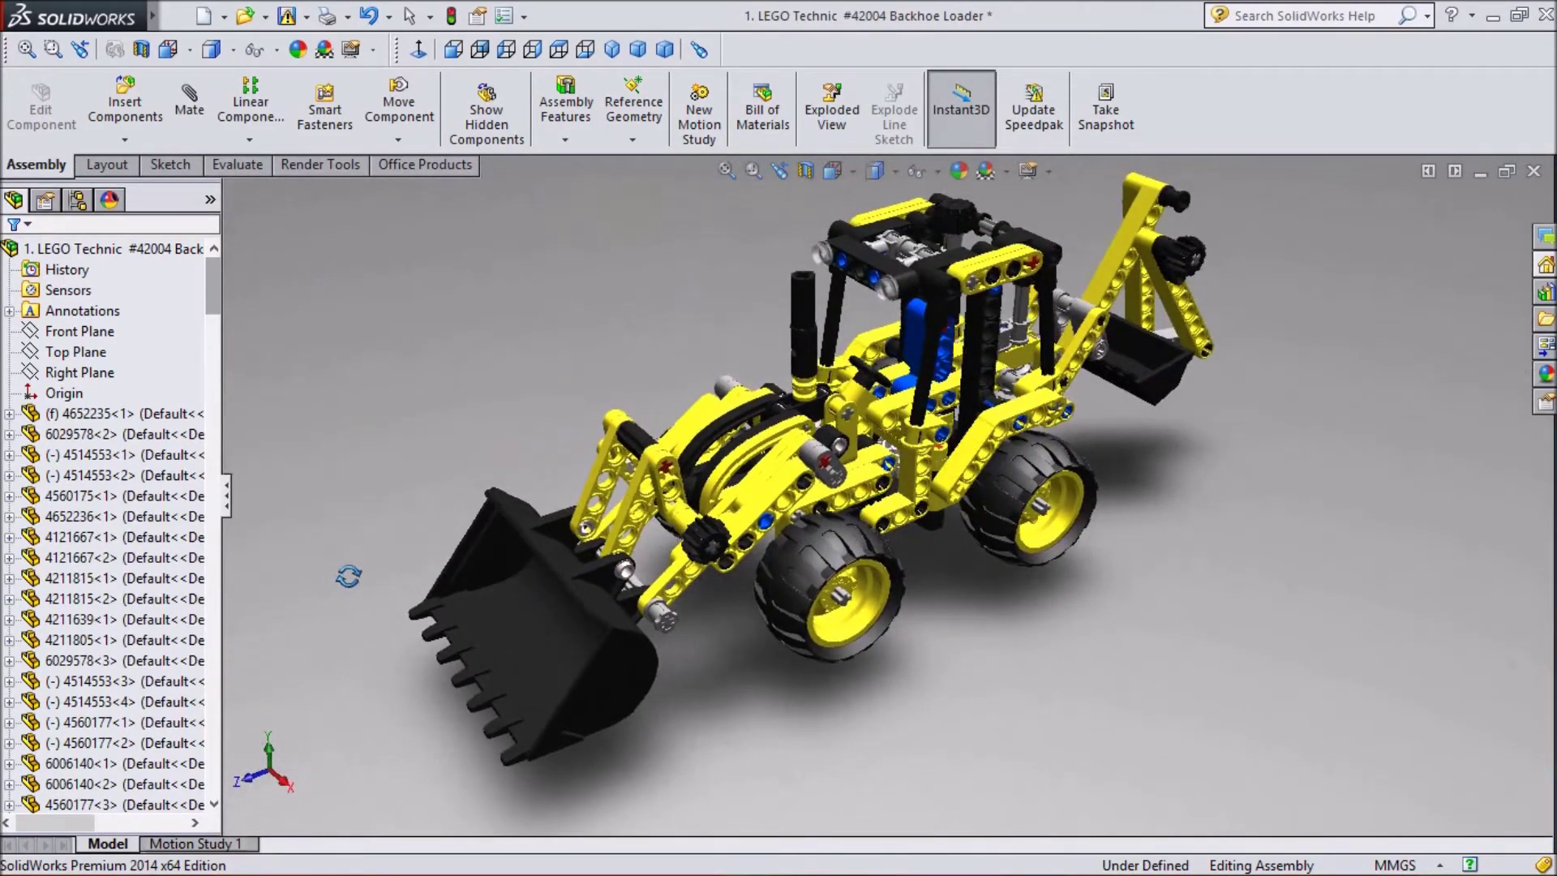
- Adjust the zoom so the whole loader fills the scene, and center it with Pan
scroll(929, 523, "down", 3)
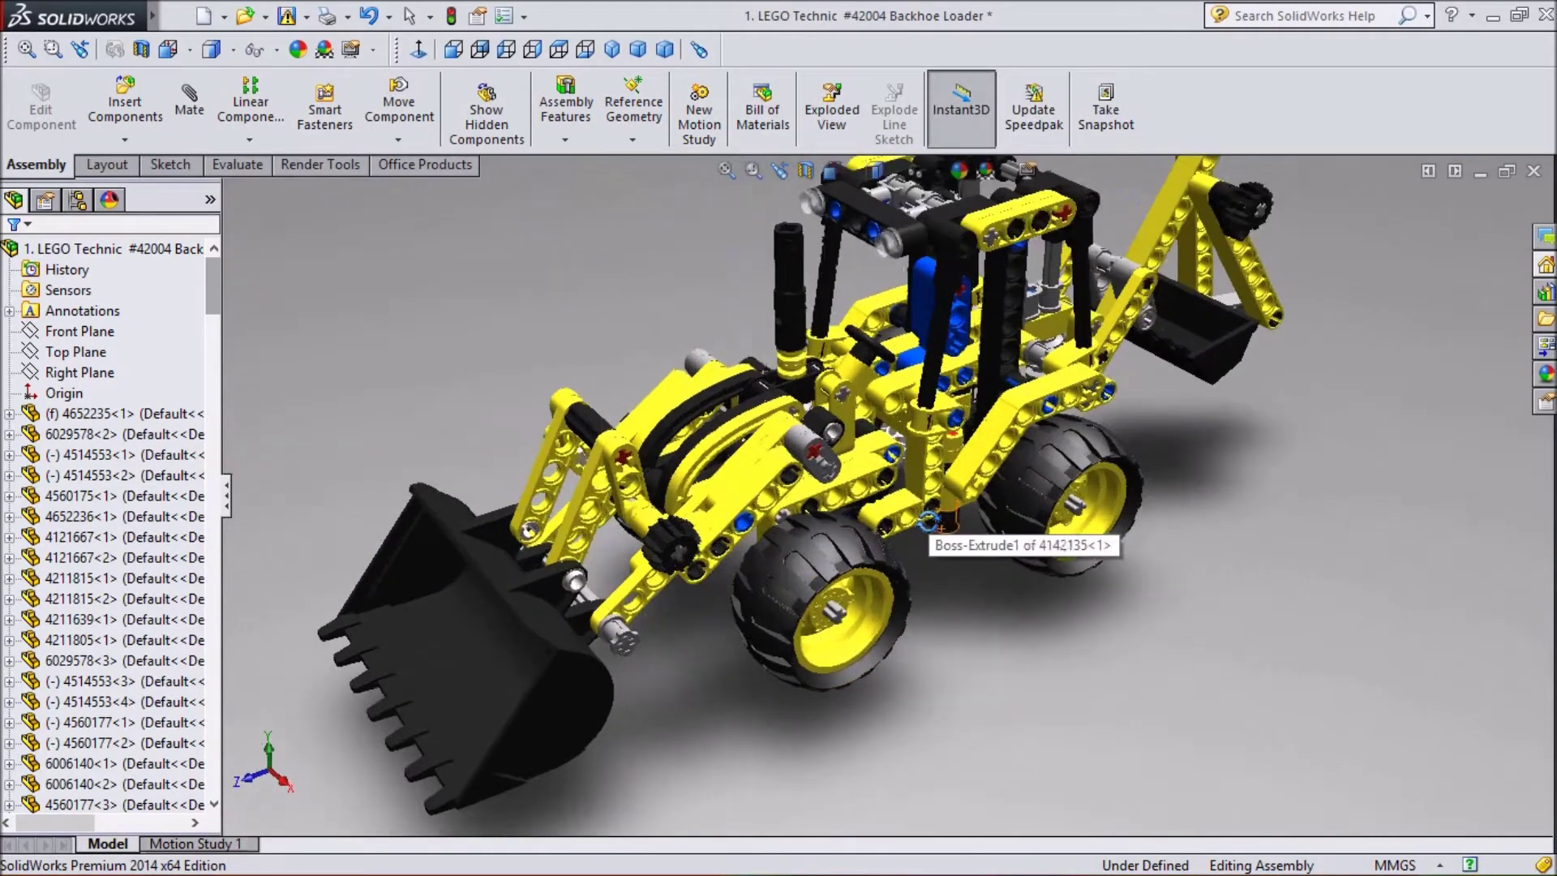
scroll(888, 407, "up", 1)
scroll(888, 407, "up", 1)
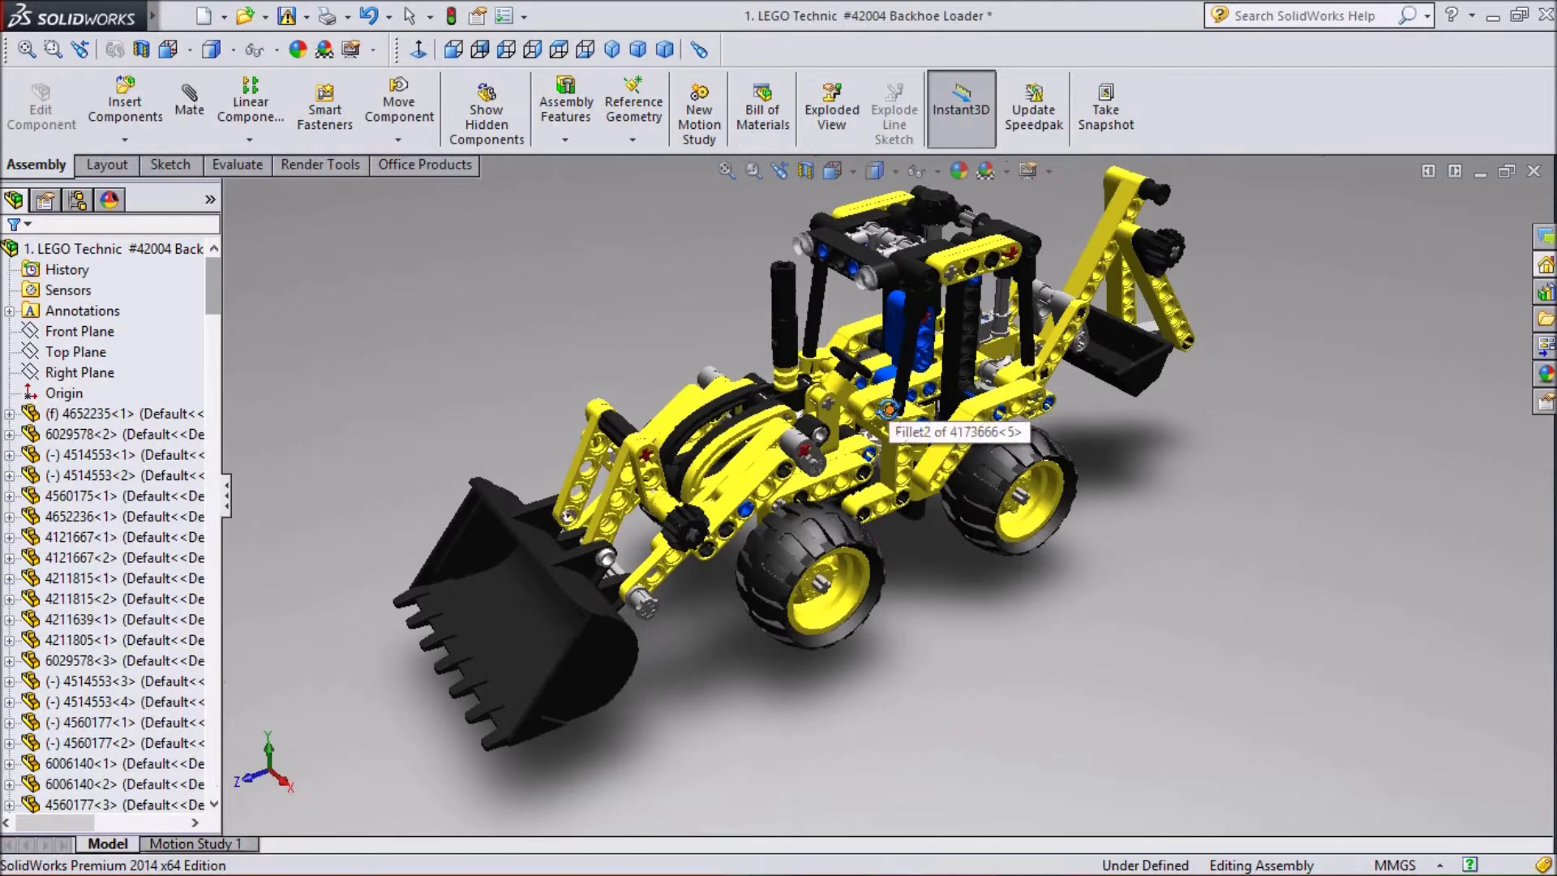
scroll(889, 408, "down", 1)
scroll(889, 409, "up", 1)
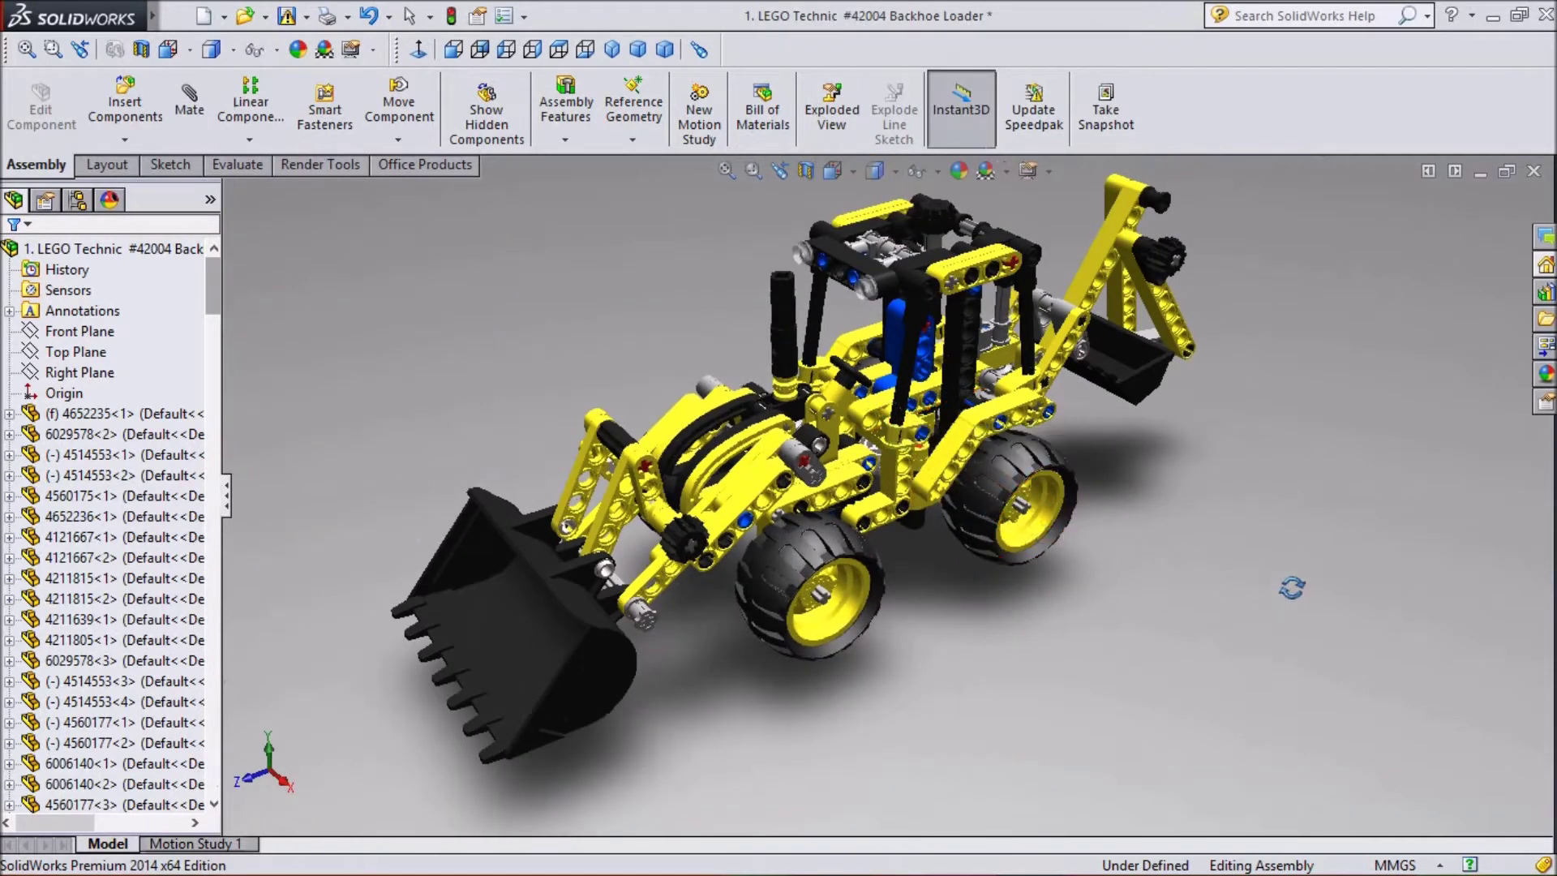
right_click(1292, 587)
left_click(1307, 438)
left_click_drag(1032, 442, 1033, 456)
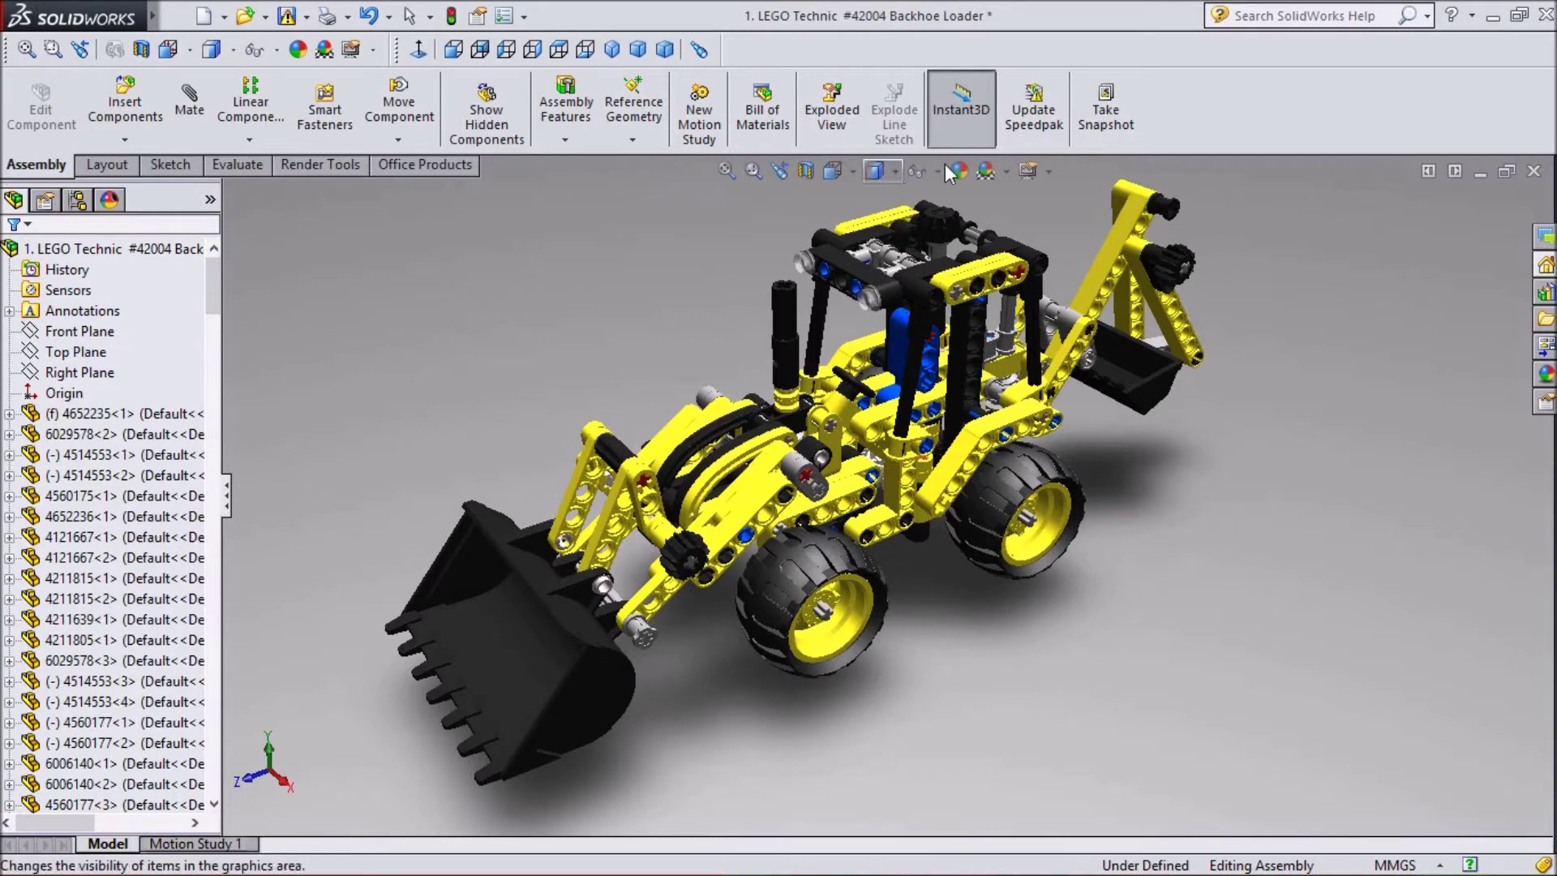
- Try the Rooftop and Backdrop - Studio Room scenes on the rotated loader
left_click(1005, 172)
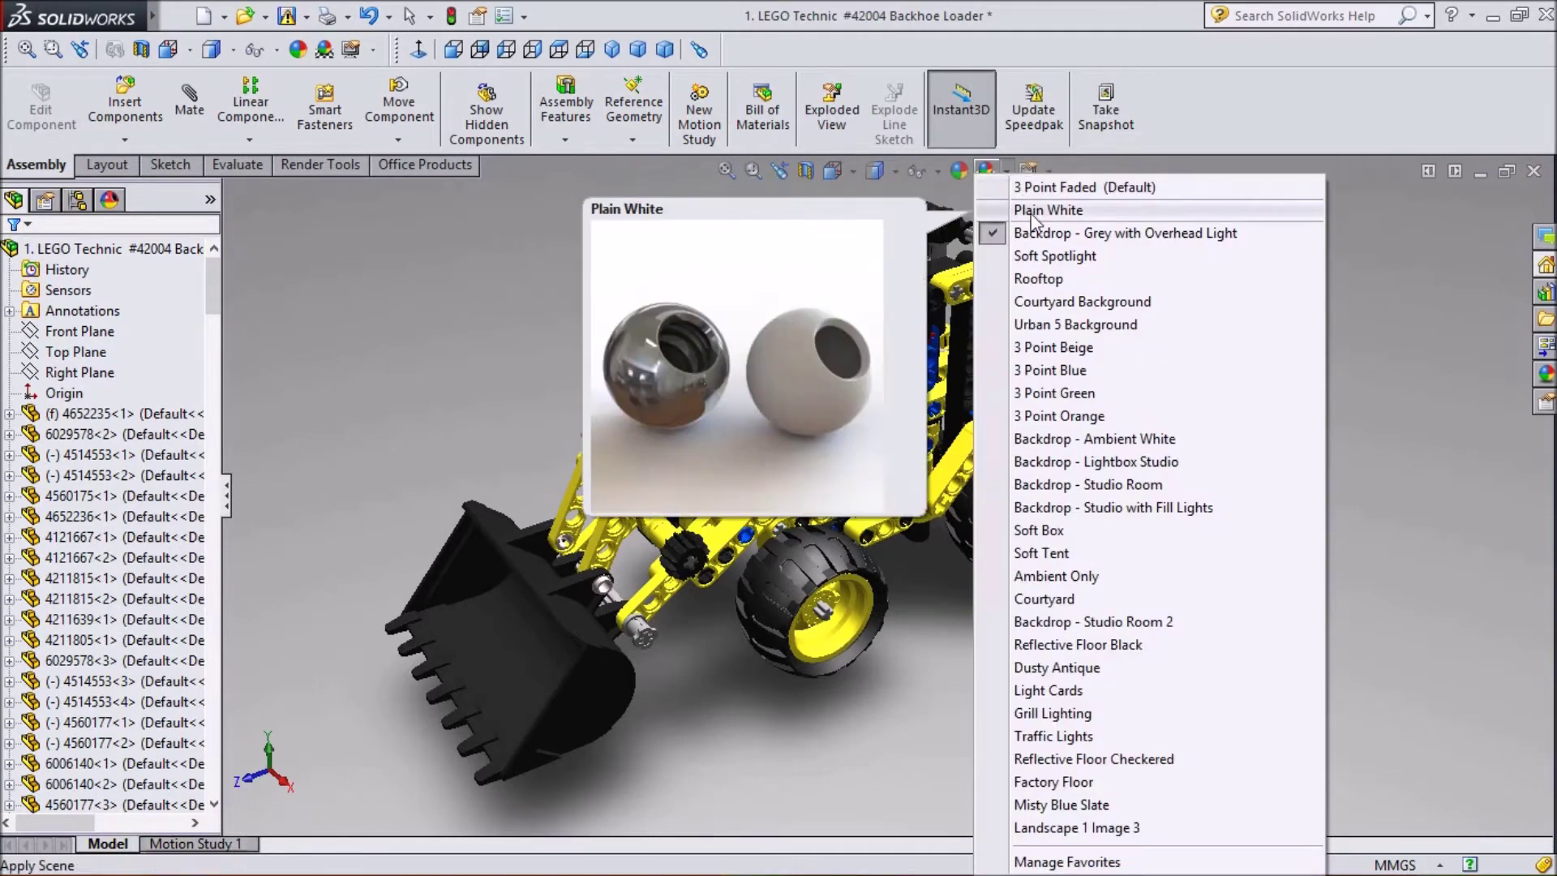
left_click(1049, 279)
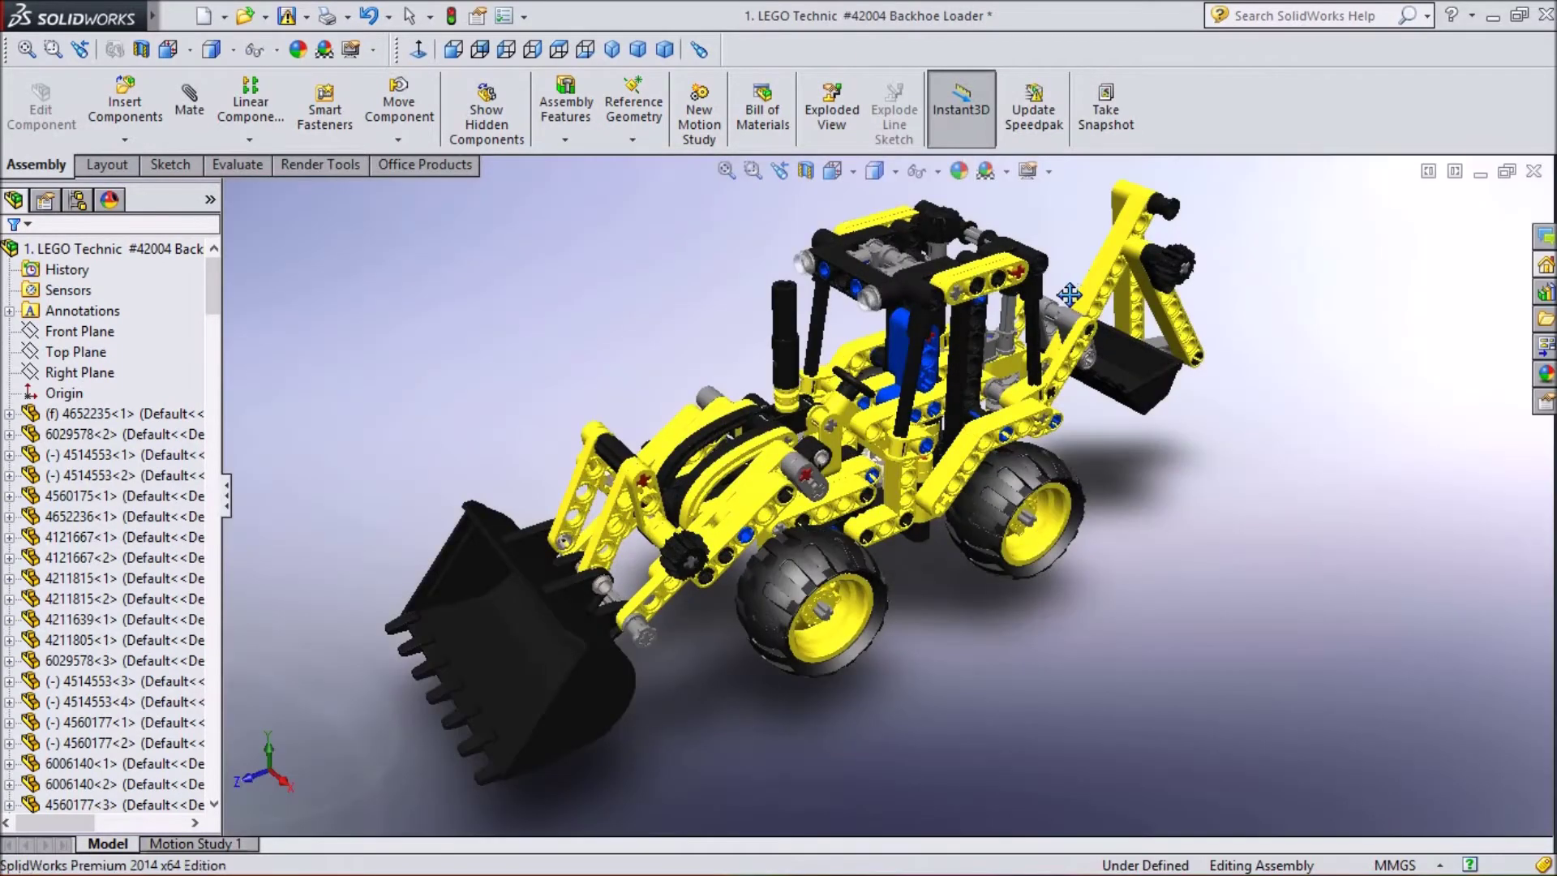
left_click(1007, 171)
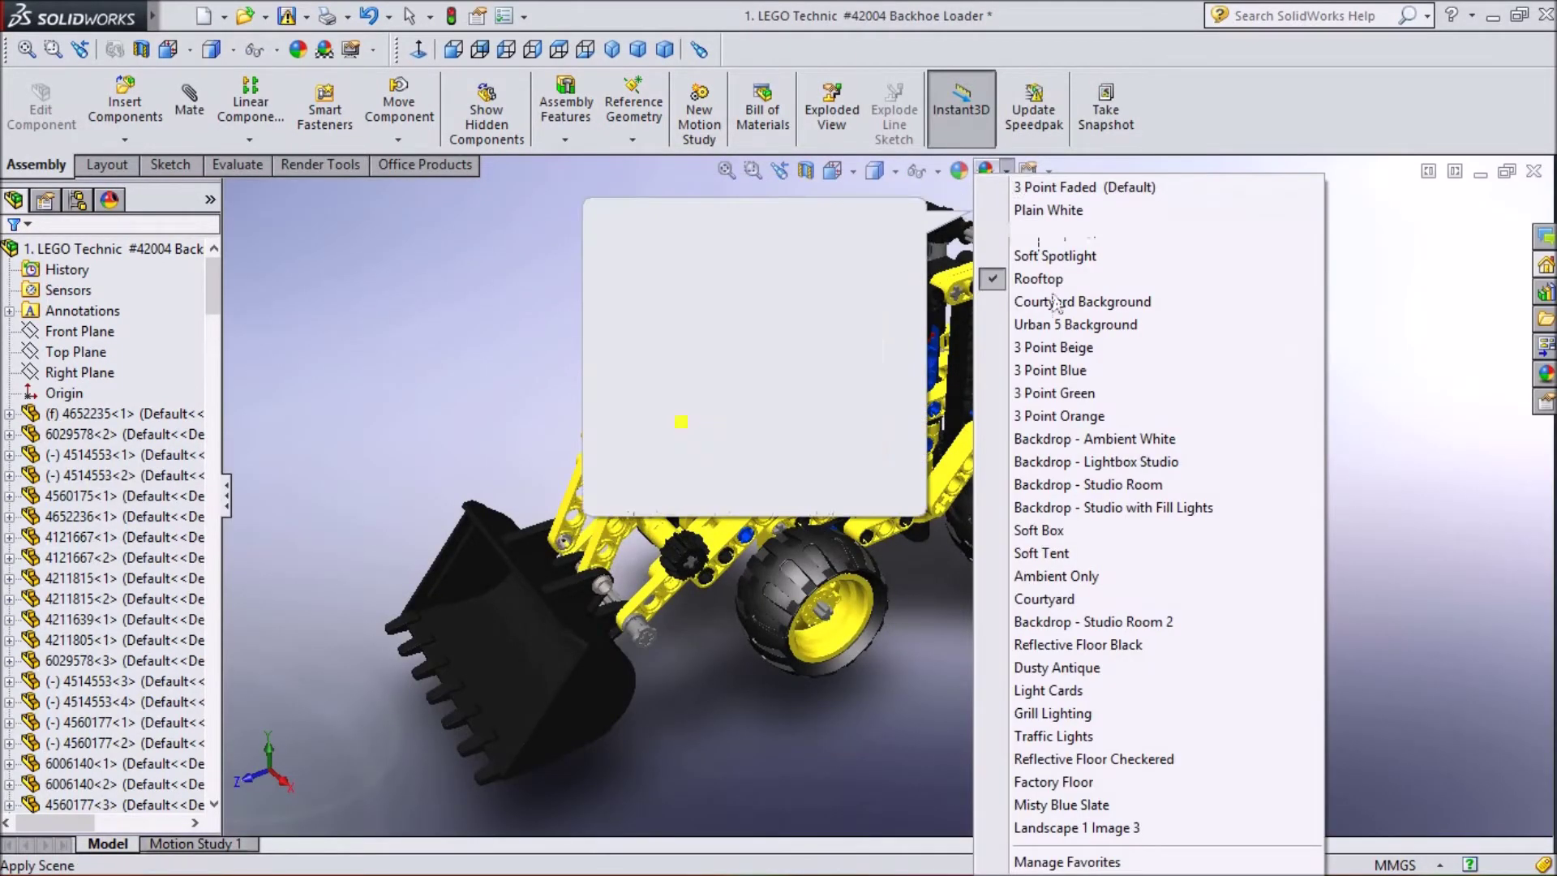
mouse_move(1058, 326)
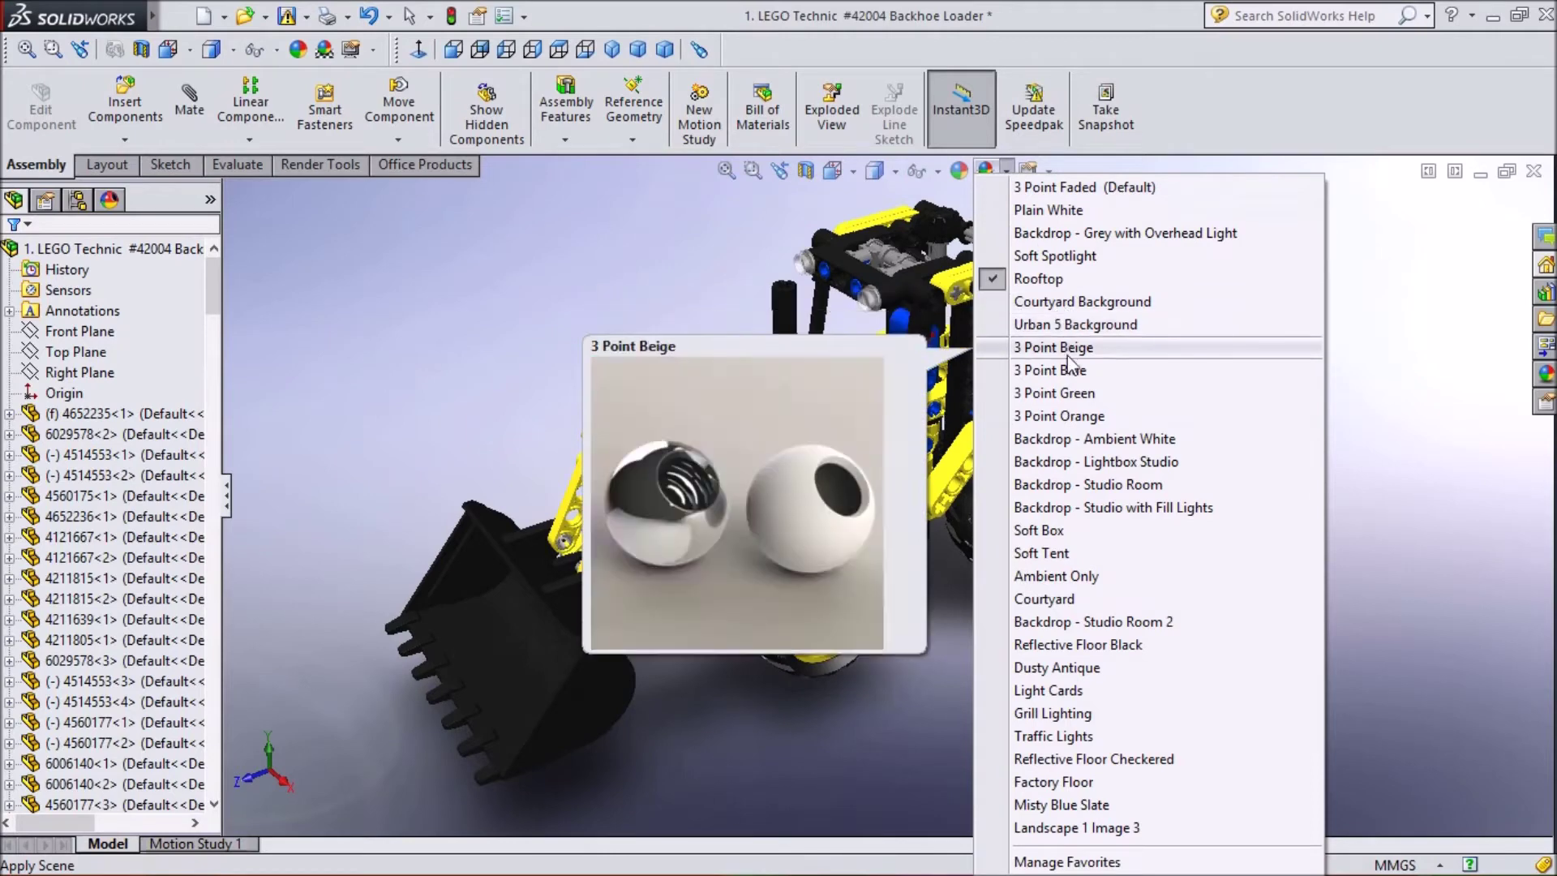
left_click(1095, 485)
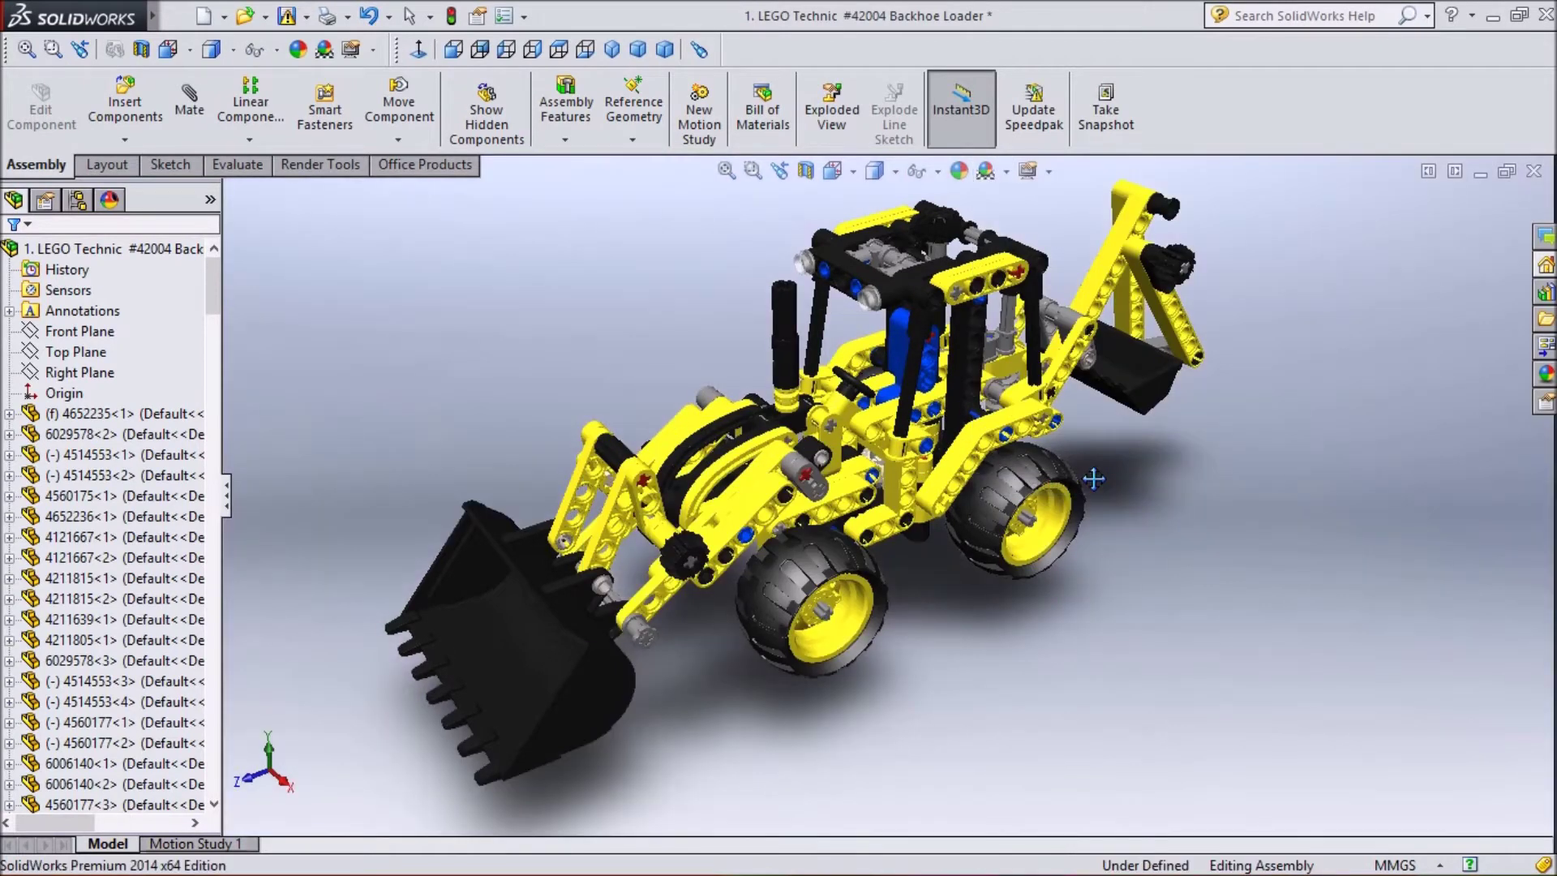
- Compare the Backdrop - Studio with Fill Lights scene, and reapply Backdrop - Grey with Overhead Light to the loader
left_click(1007, 171)
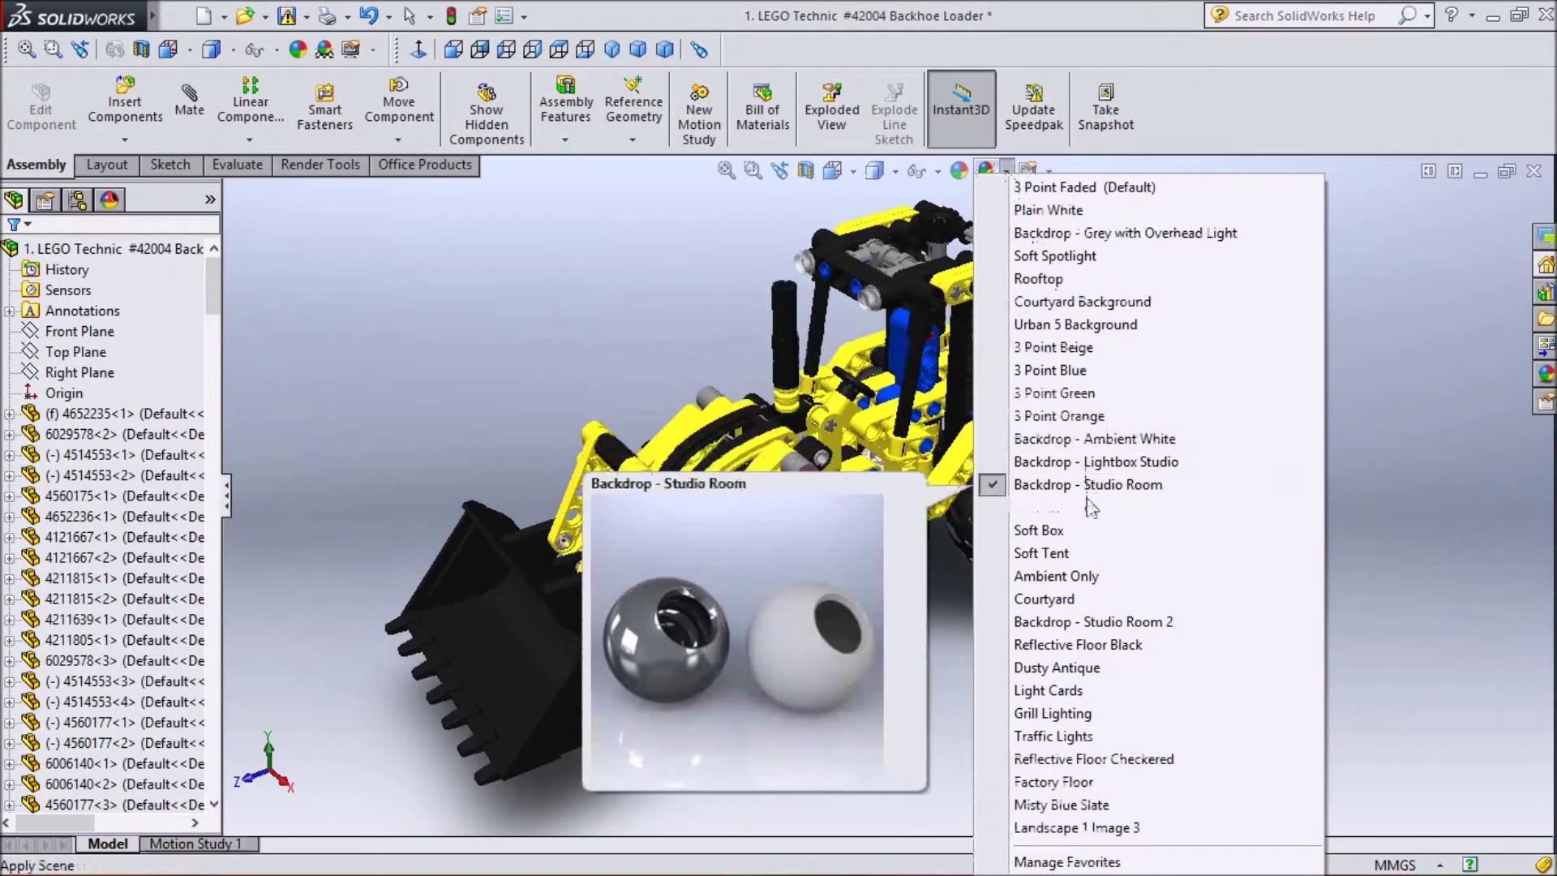
left_click(1091, 509)
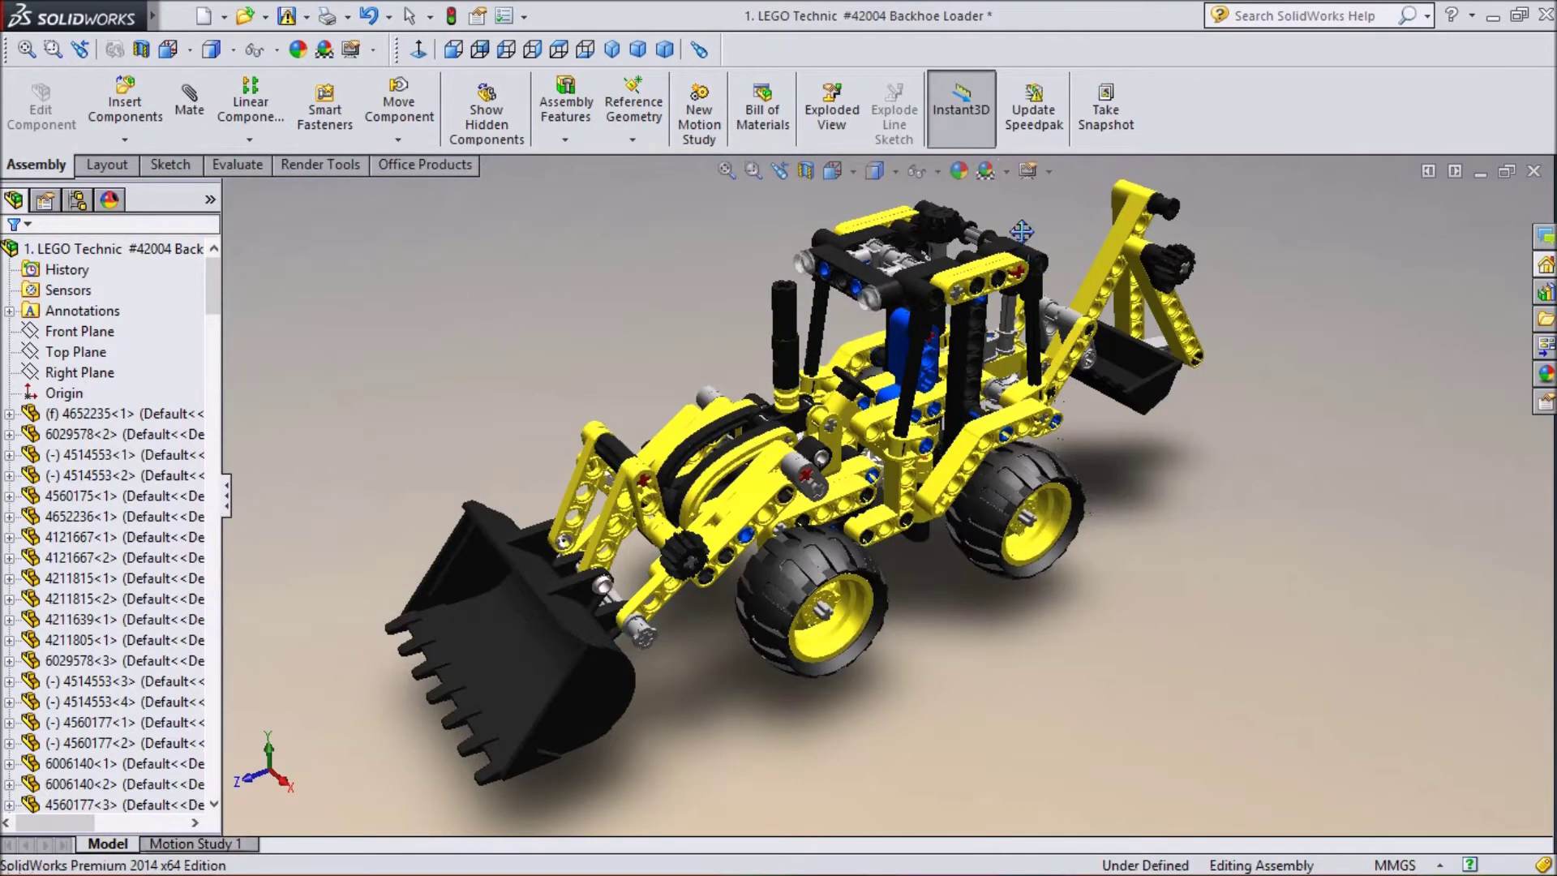
left_click(1007, 169)
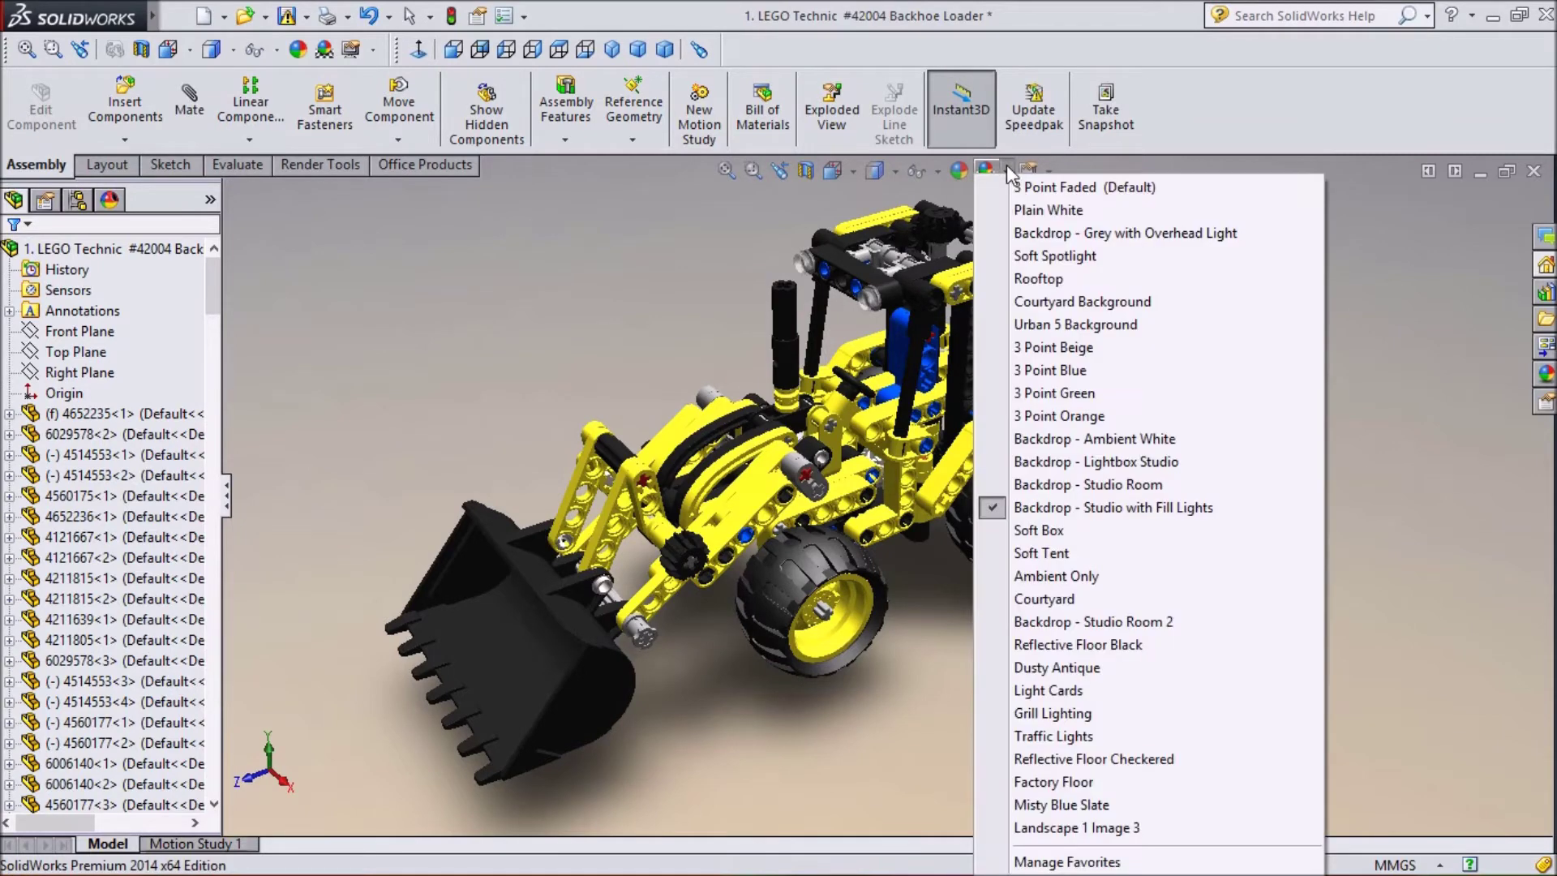
left_click(1030, 235)
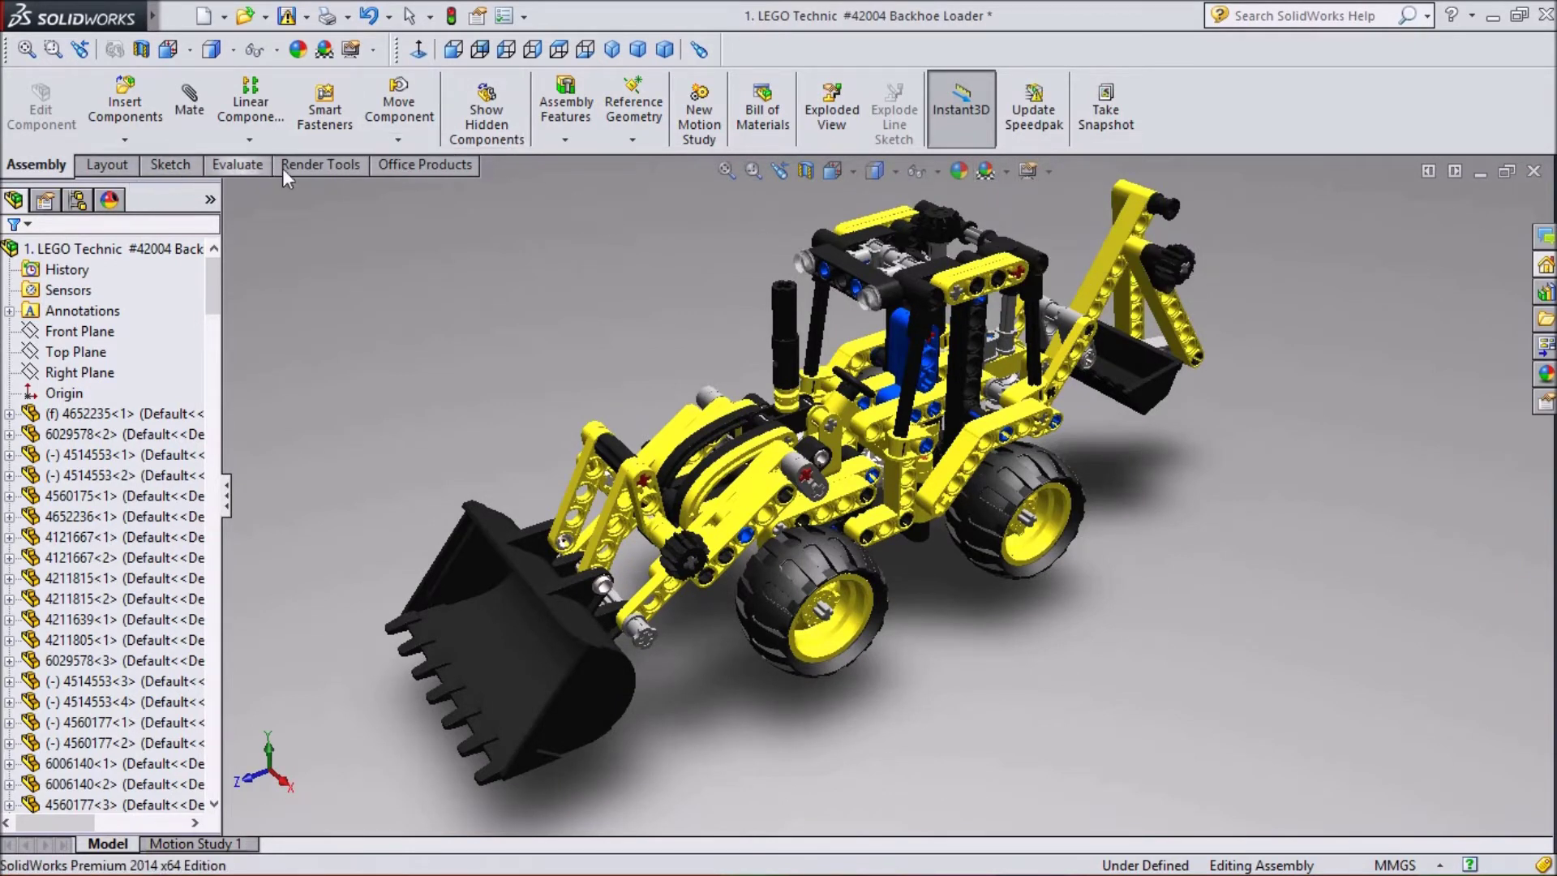
- Start a Final Render of the loader in the grey backdrop scene
left_click(338, 168)
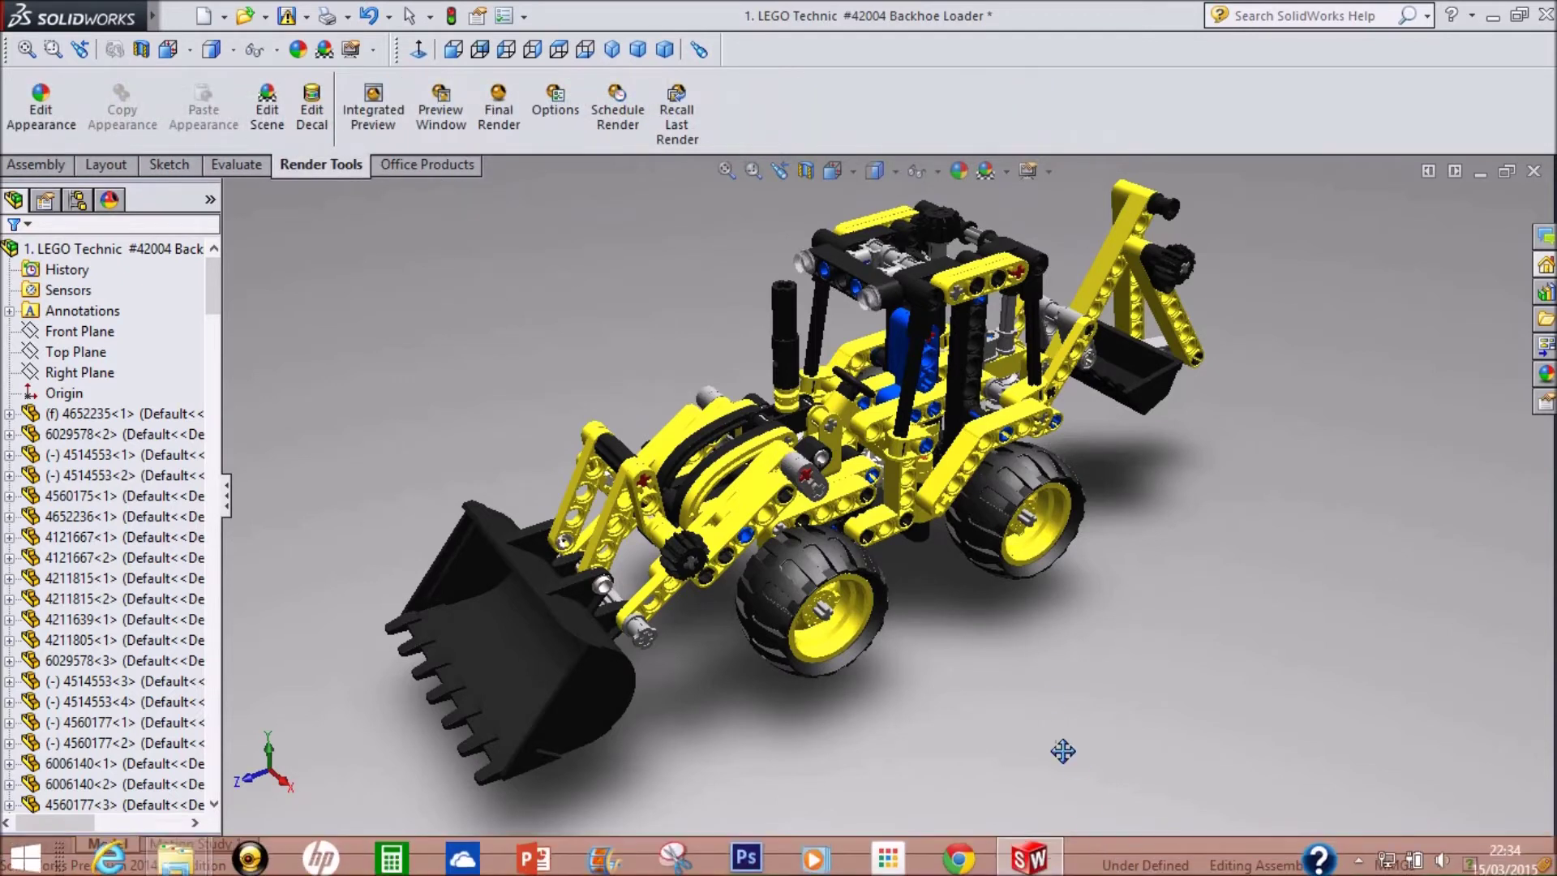
left_click(498, 110)
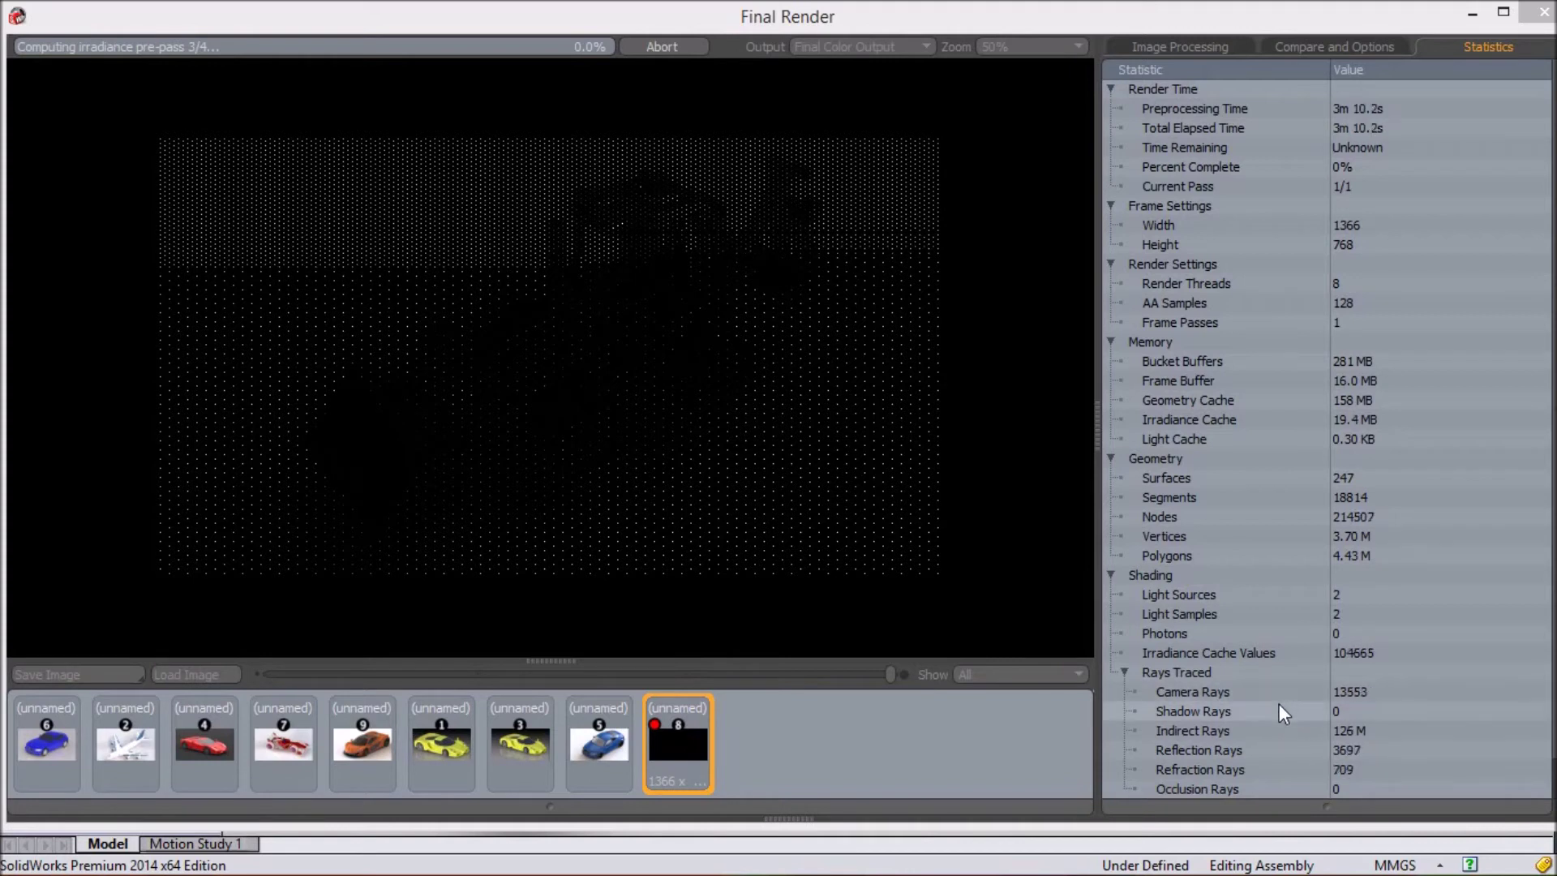
left_click(1277, 703)
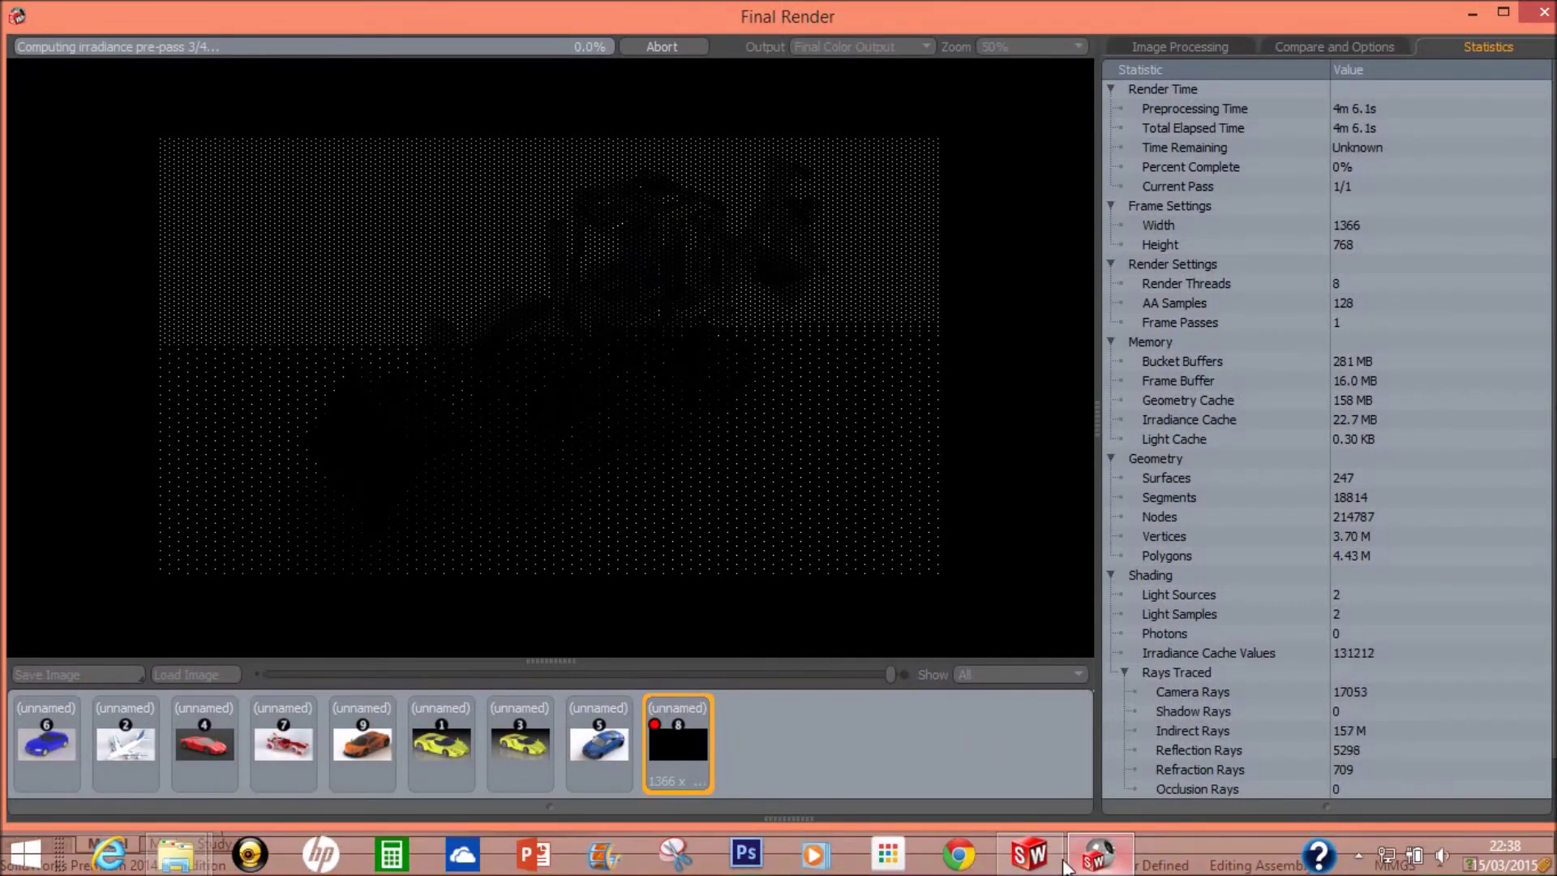
- Switch between the SolidWorks assembly window and the Final Render window to check the progress of the render
left_click(1031, 855)
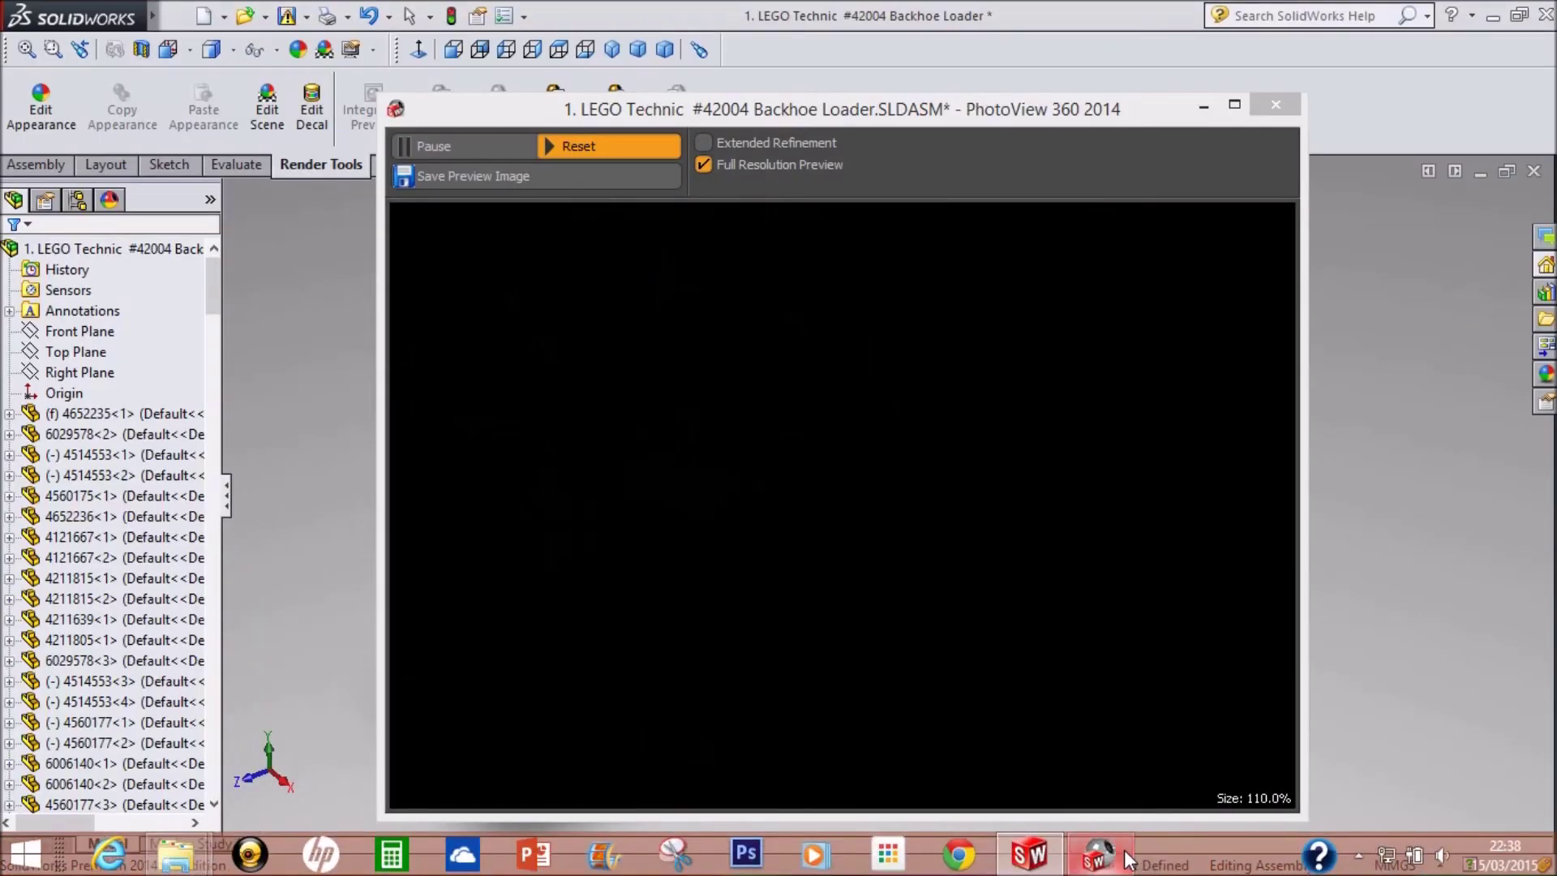
left_click(1097, 854)
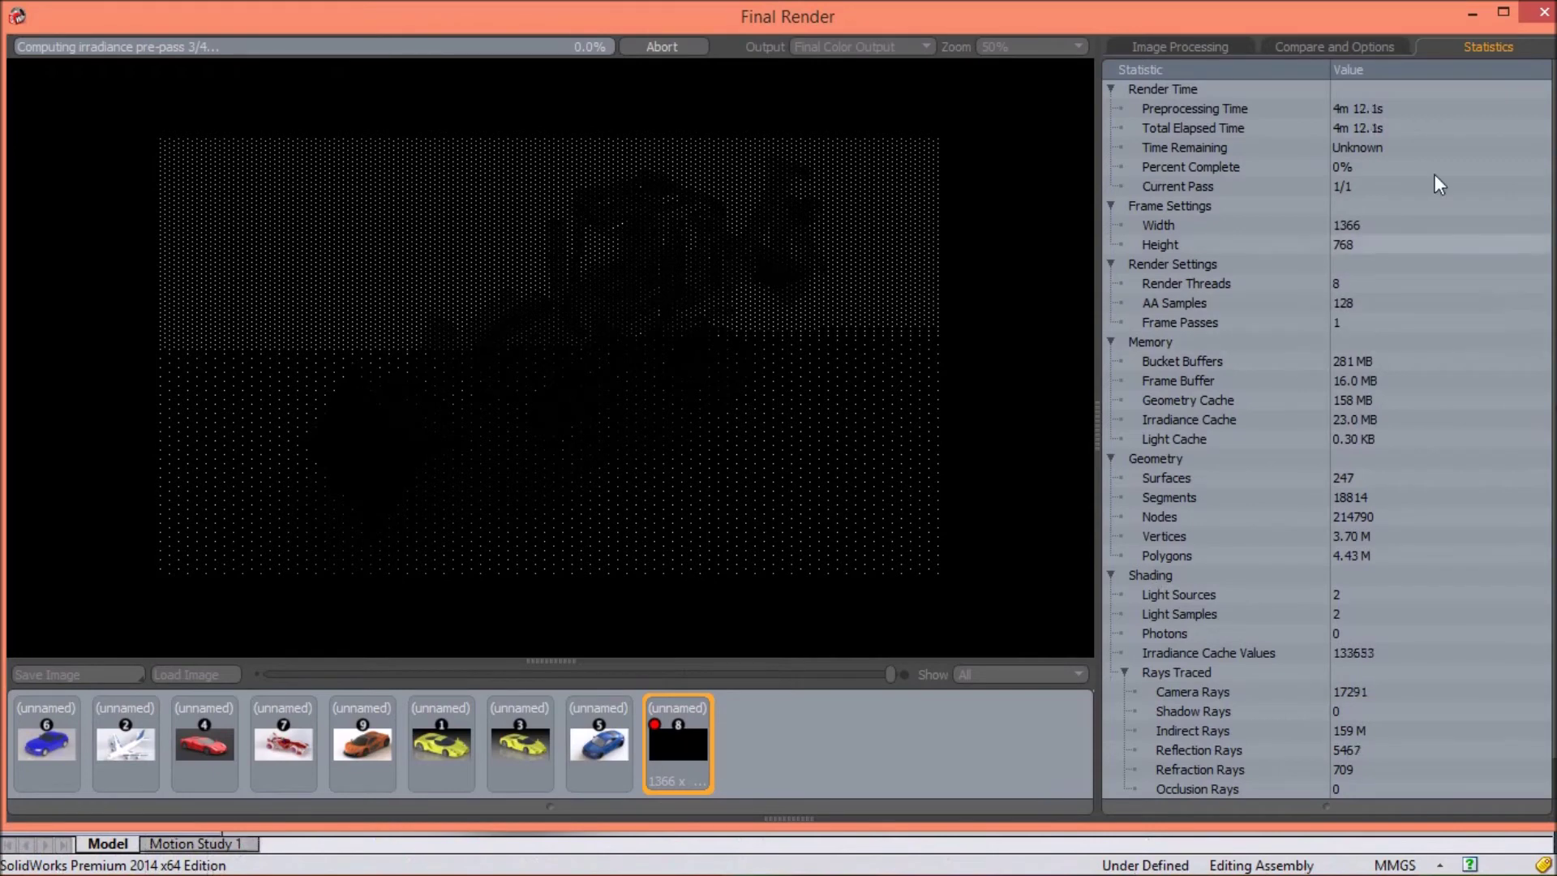
left_click(1472, 17)
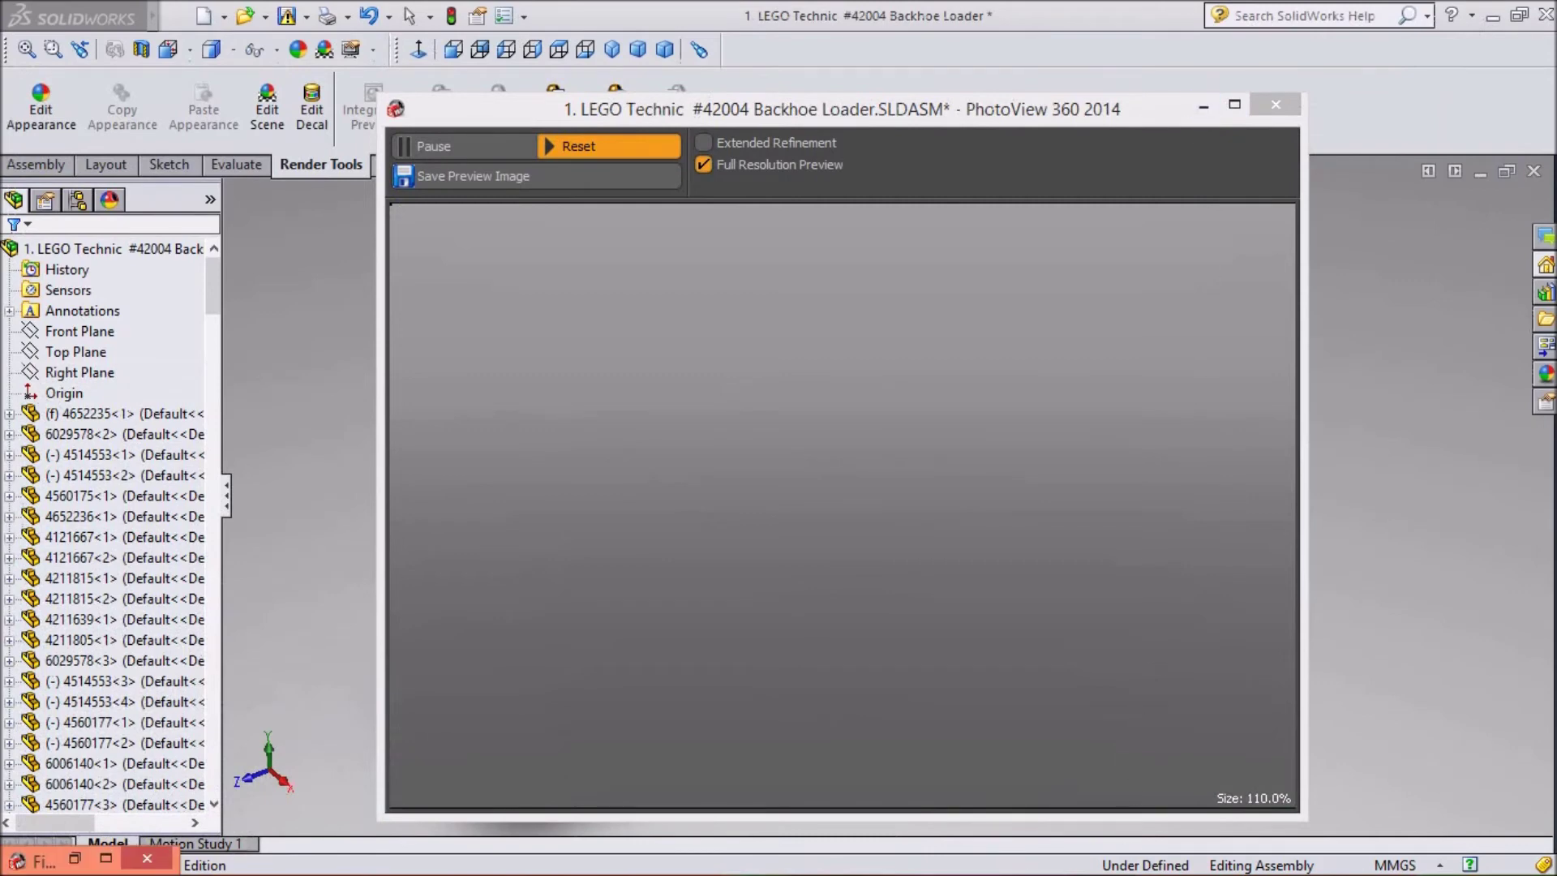
left_click(1099, 853)
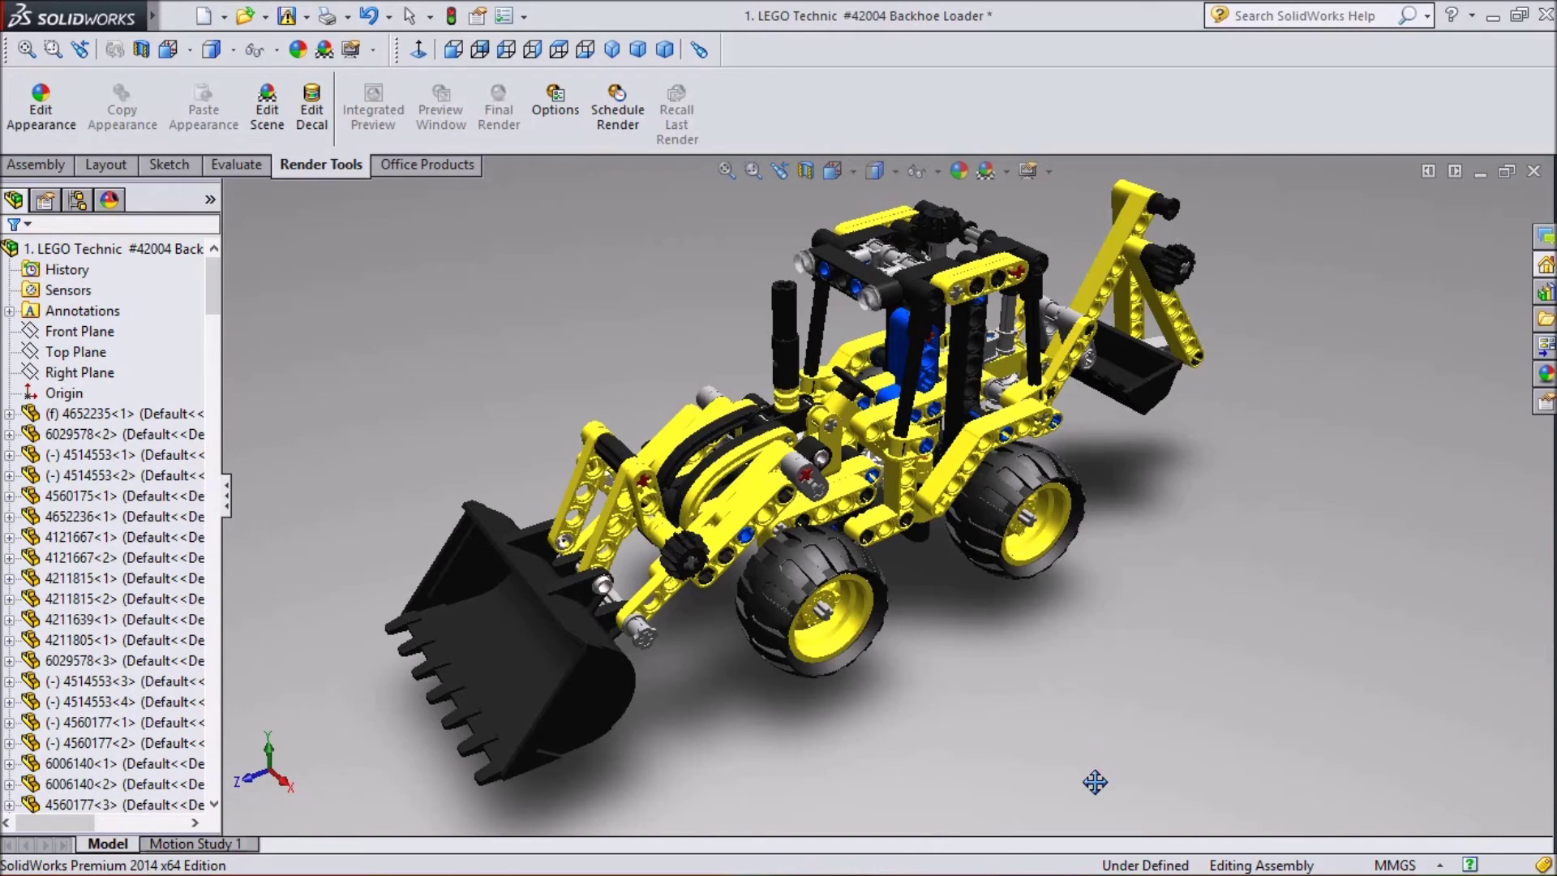
- Bring the Final Render window back up and view its Image Processing and its Compare and Options settings
mouse_move(1095, 872)
left_click(1094, 853)
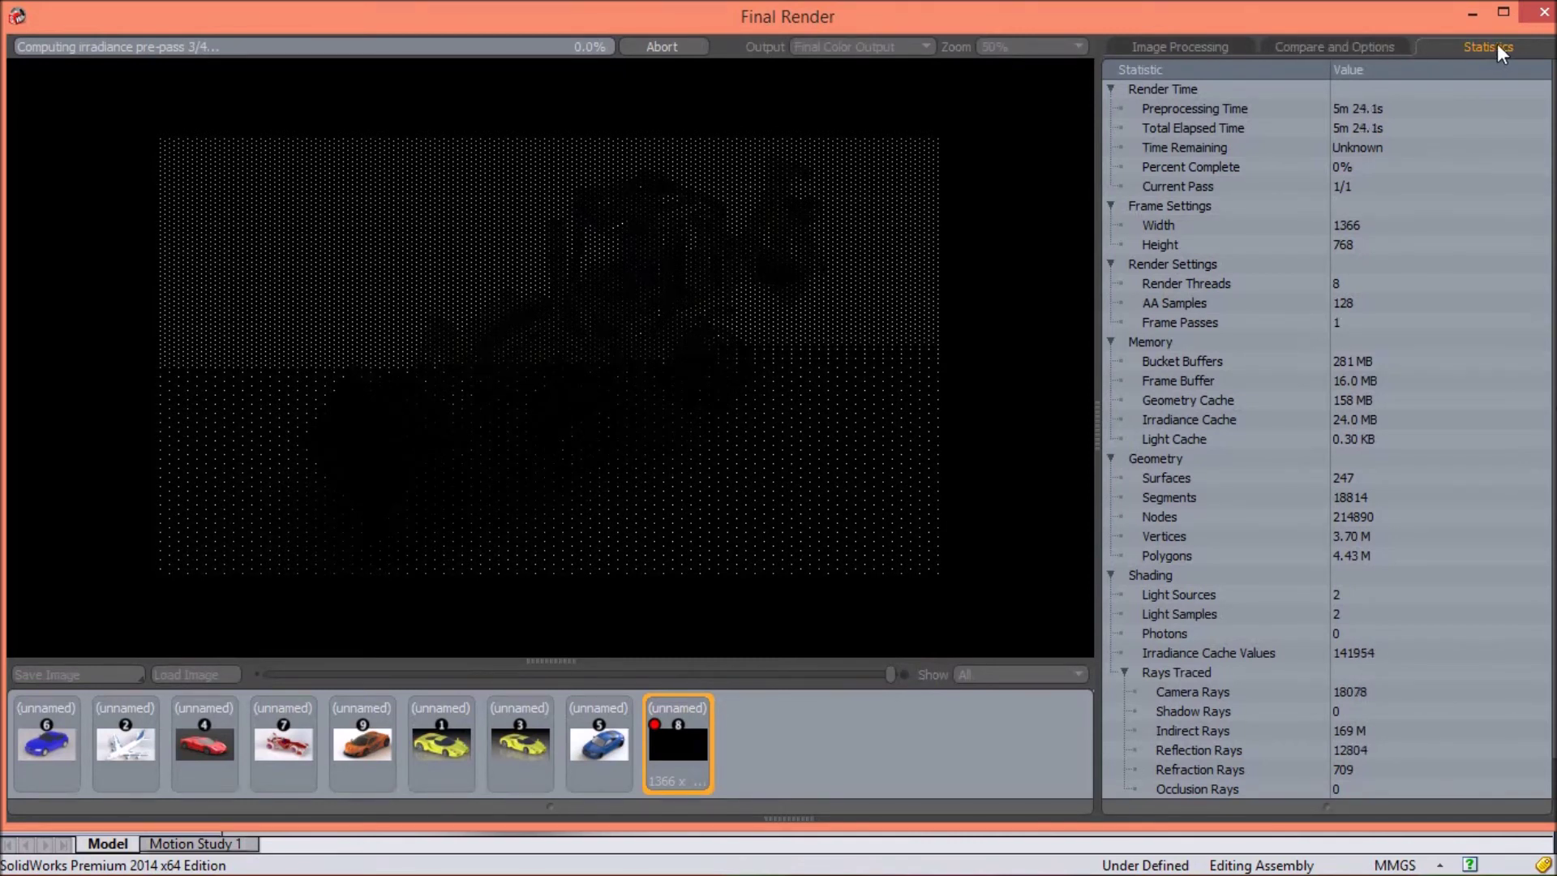
left_click(1195, 43)
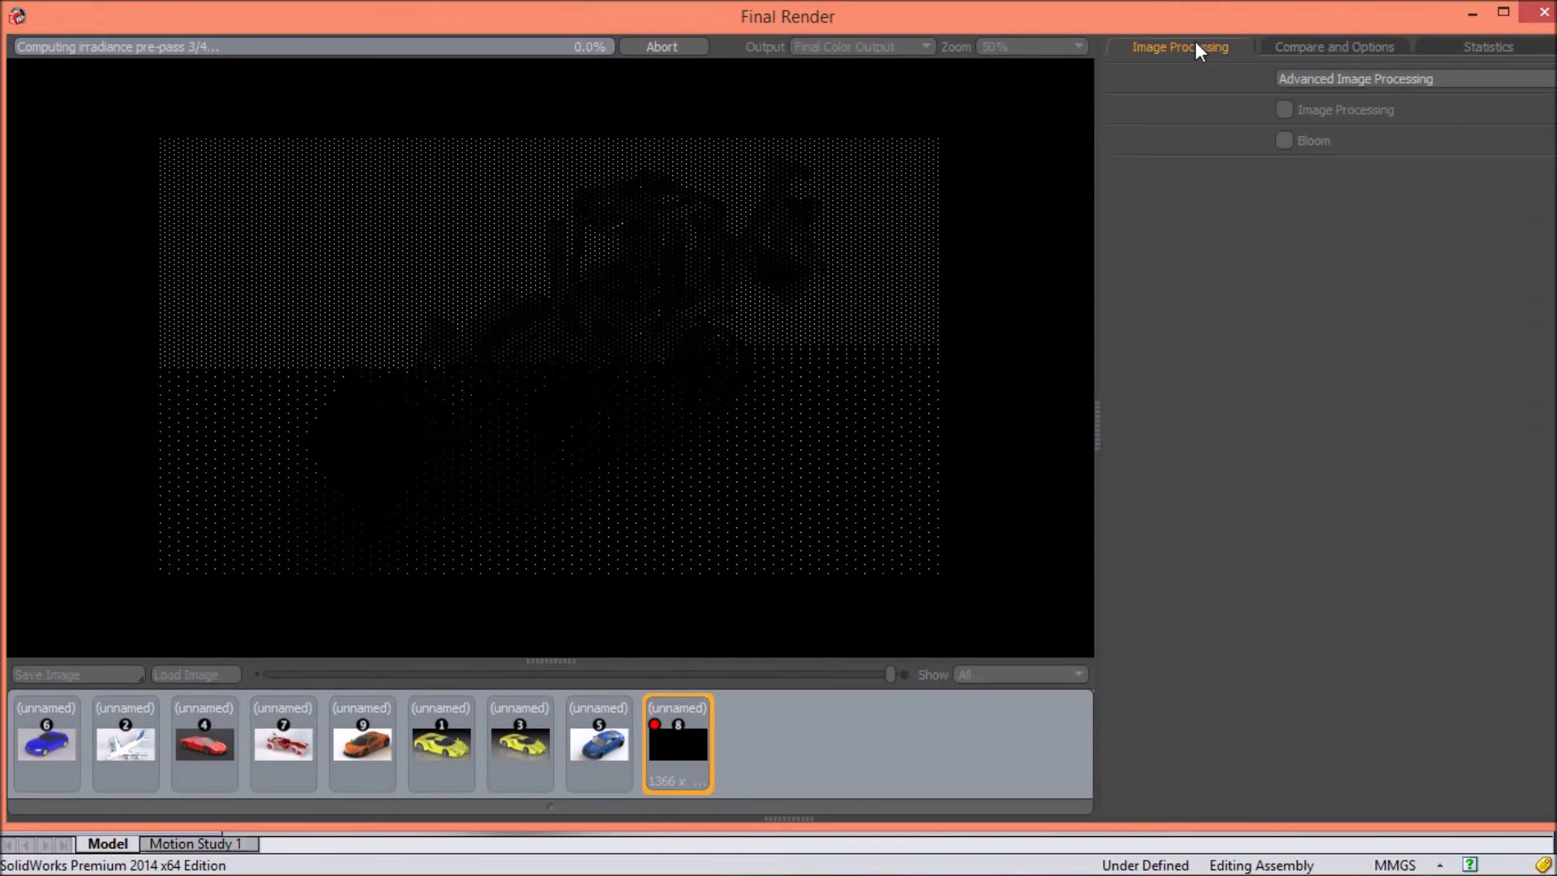
left_click(1309, 48)
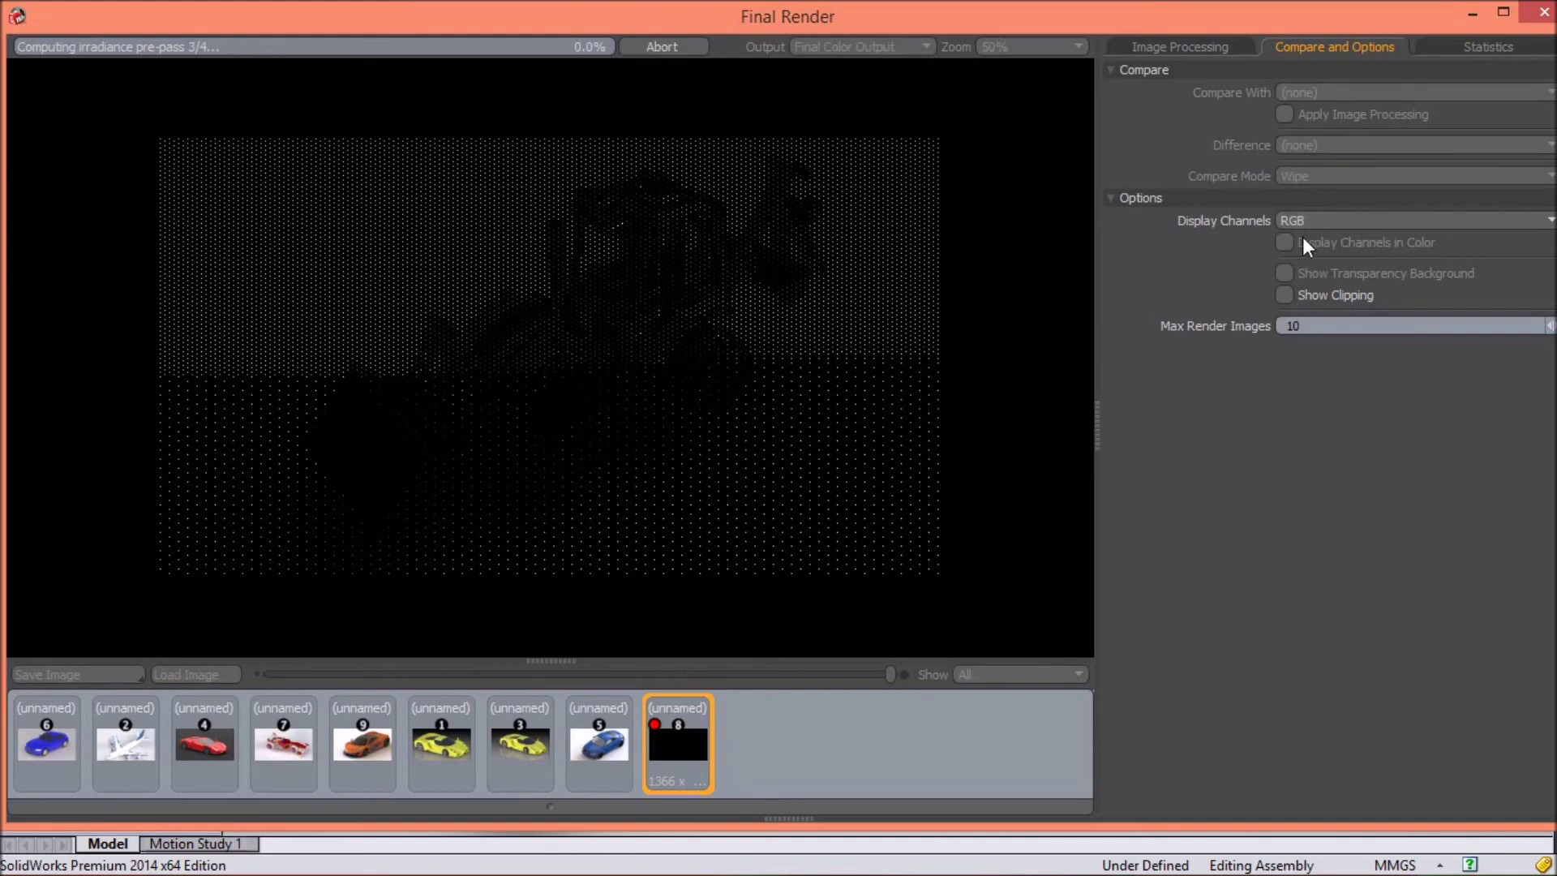
- Examine the Statistics of the running Final Render, and put the render and PhotoView 360 preview windows away to return to the assembly
left_click(1450, 47)
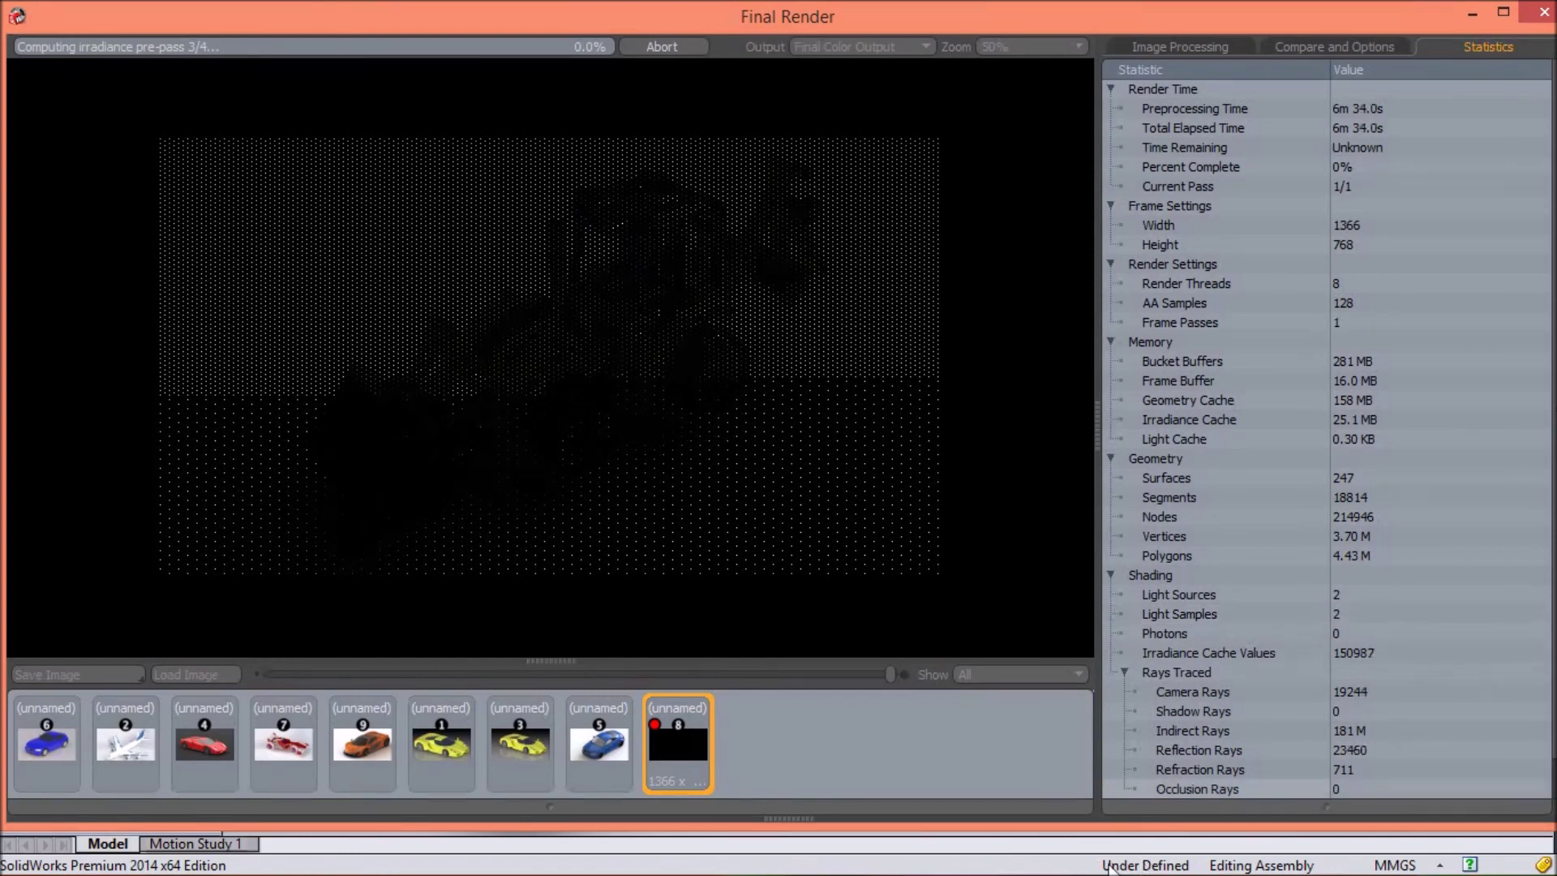
mouse_move(1123, 870)
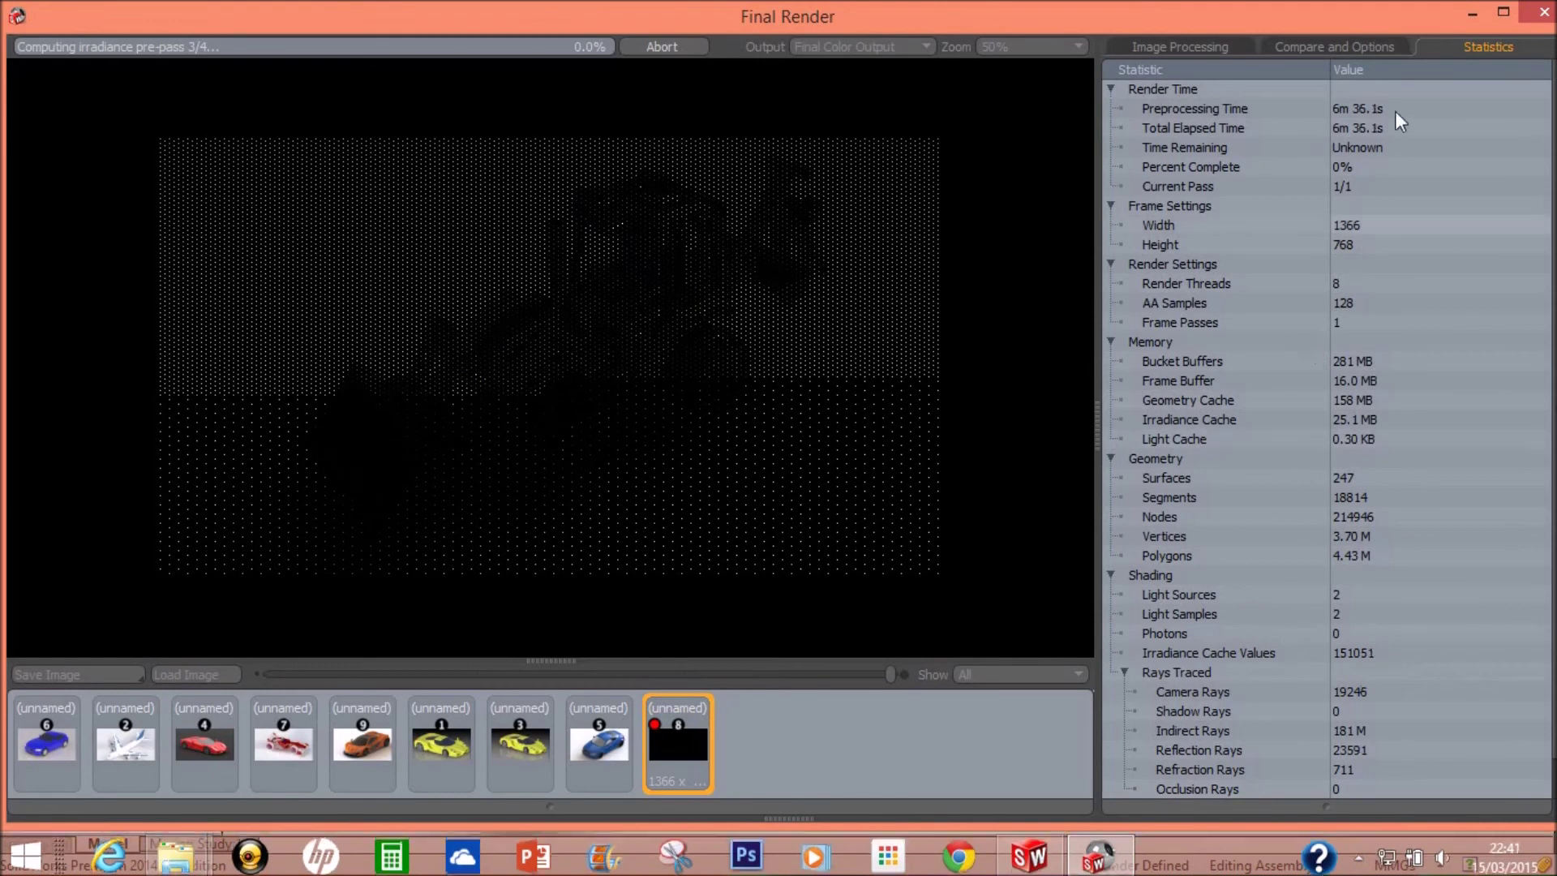
left_click(1474, 15)
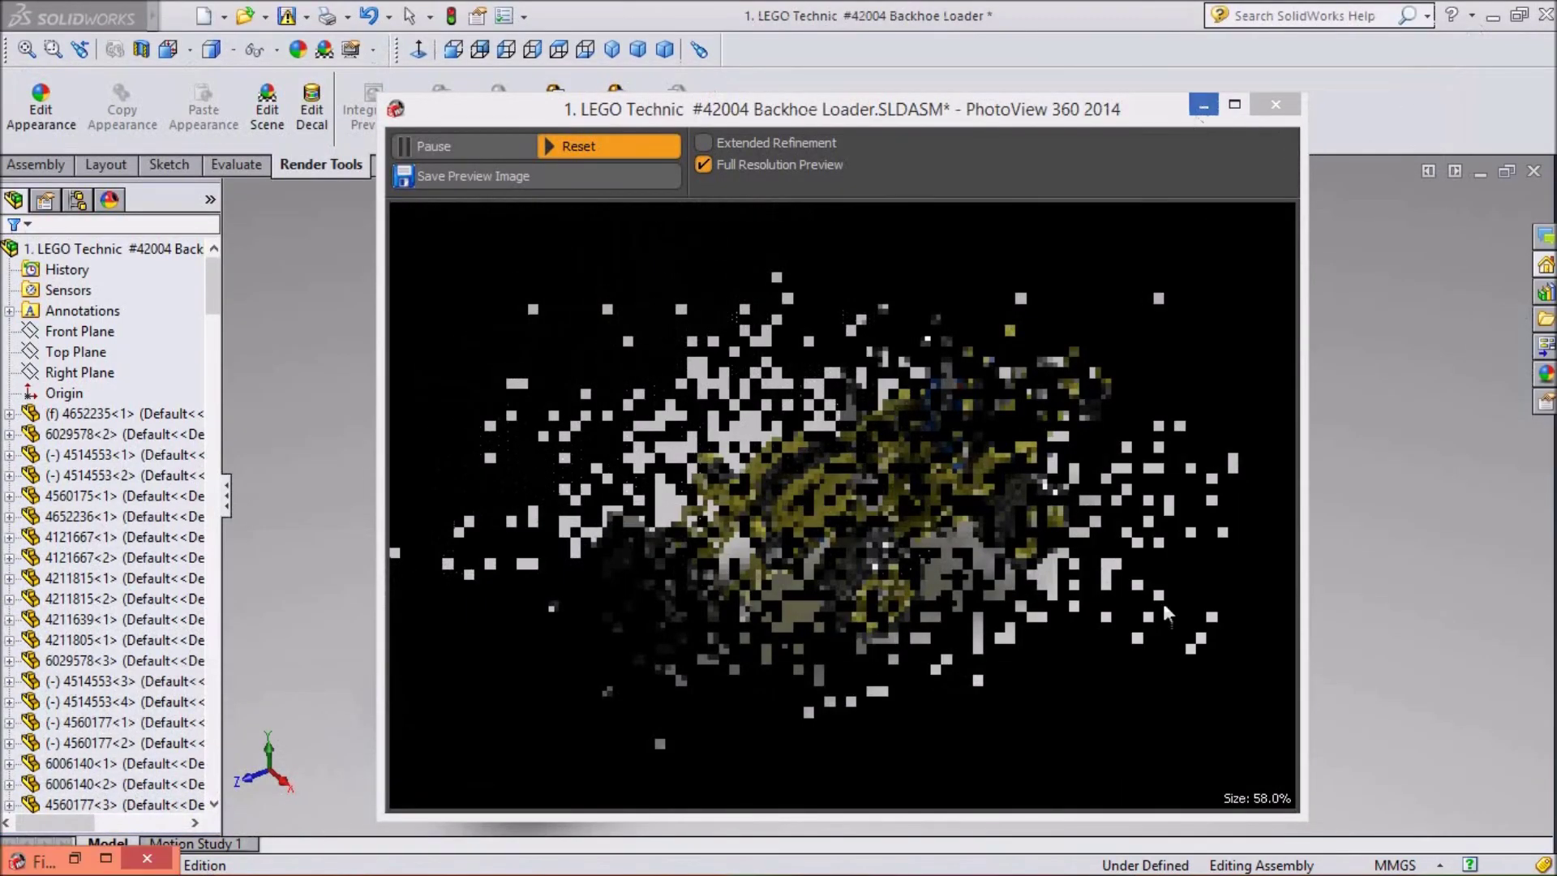
left_click(1123, 859)
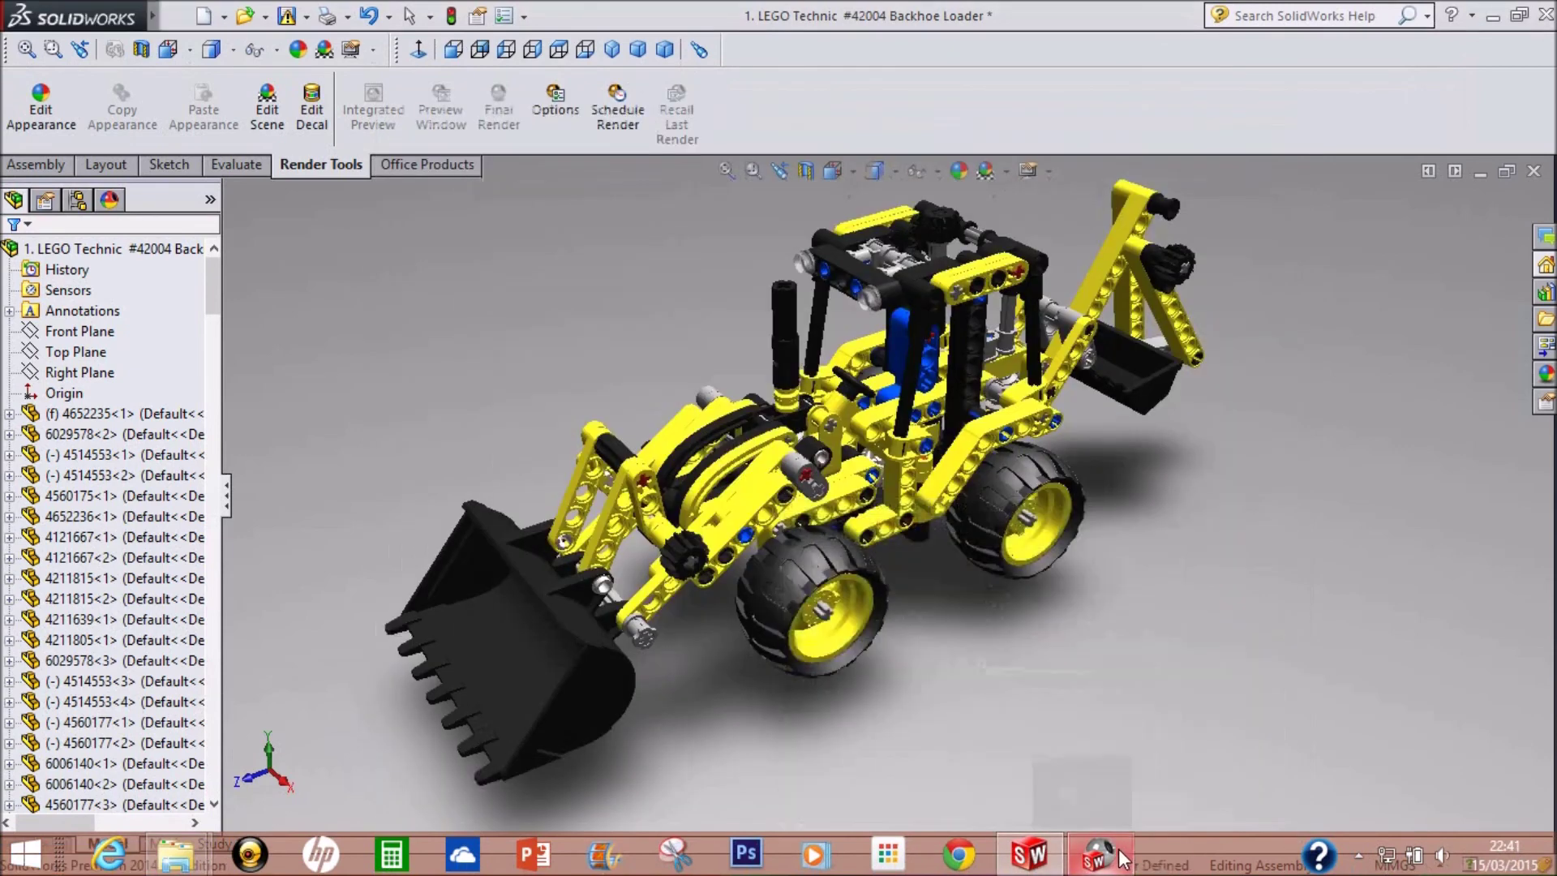
right_click(1361, 440)
left_click(1330, 455)
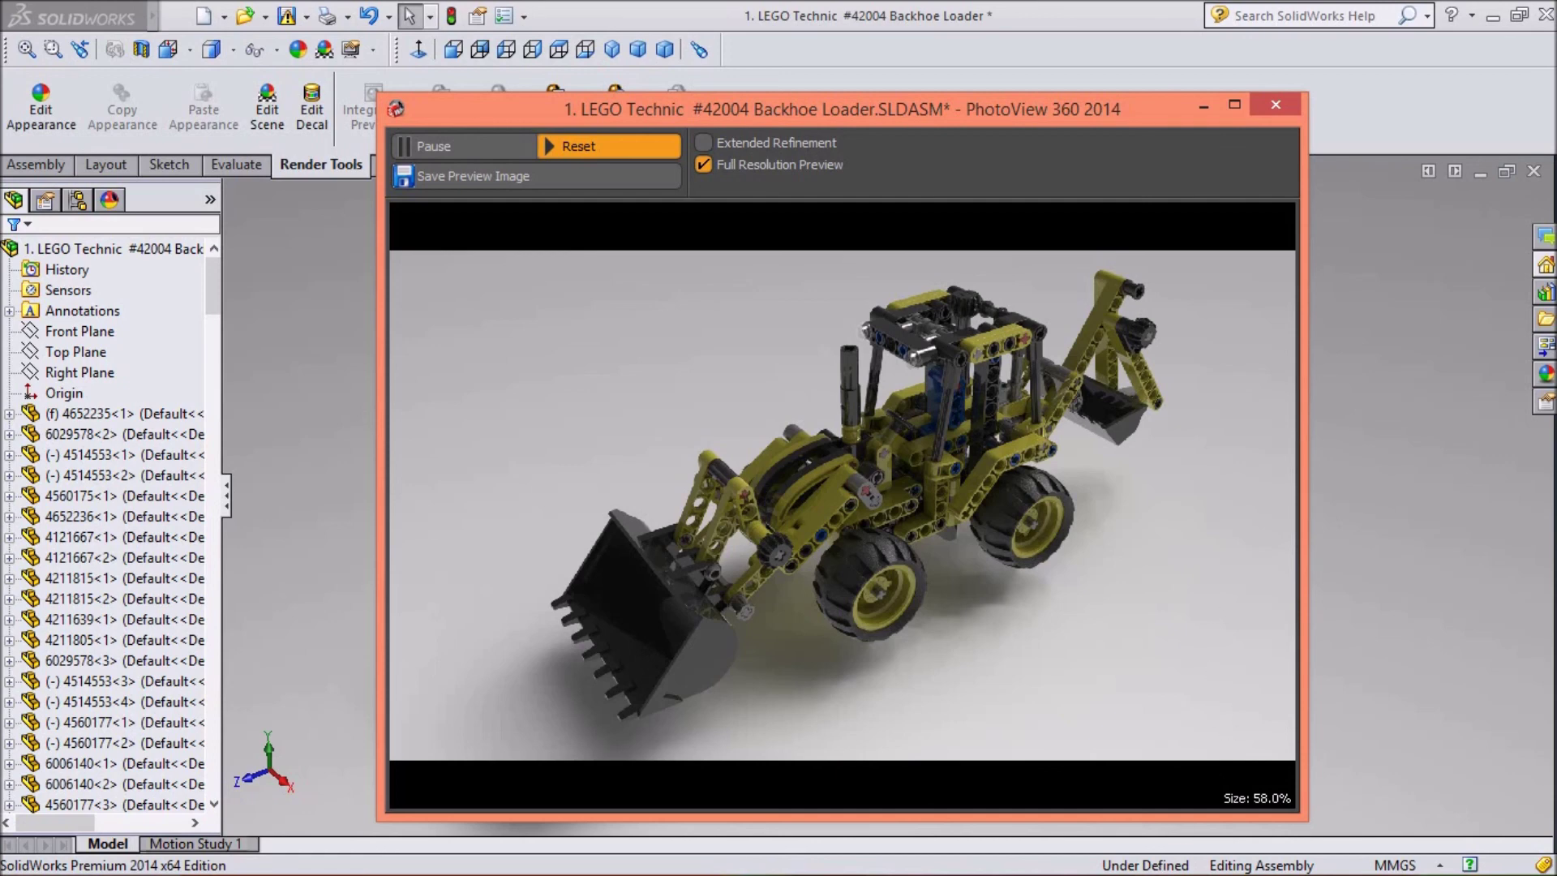
- Check the Final Render's progress again, and view the loader in the PhotoView 360 preview before hiding both windows
mouse_move(1191, 848)
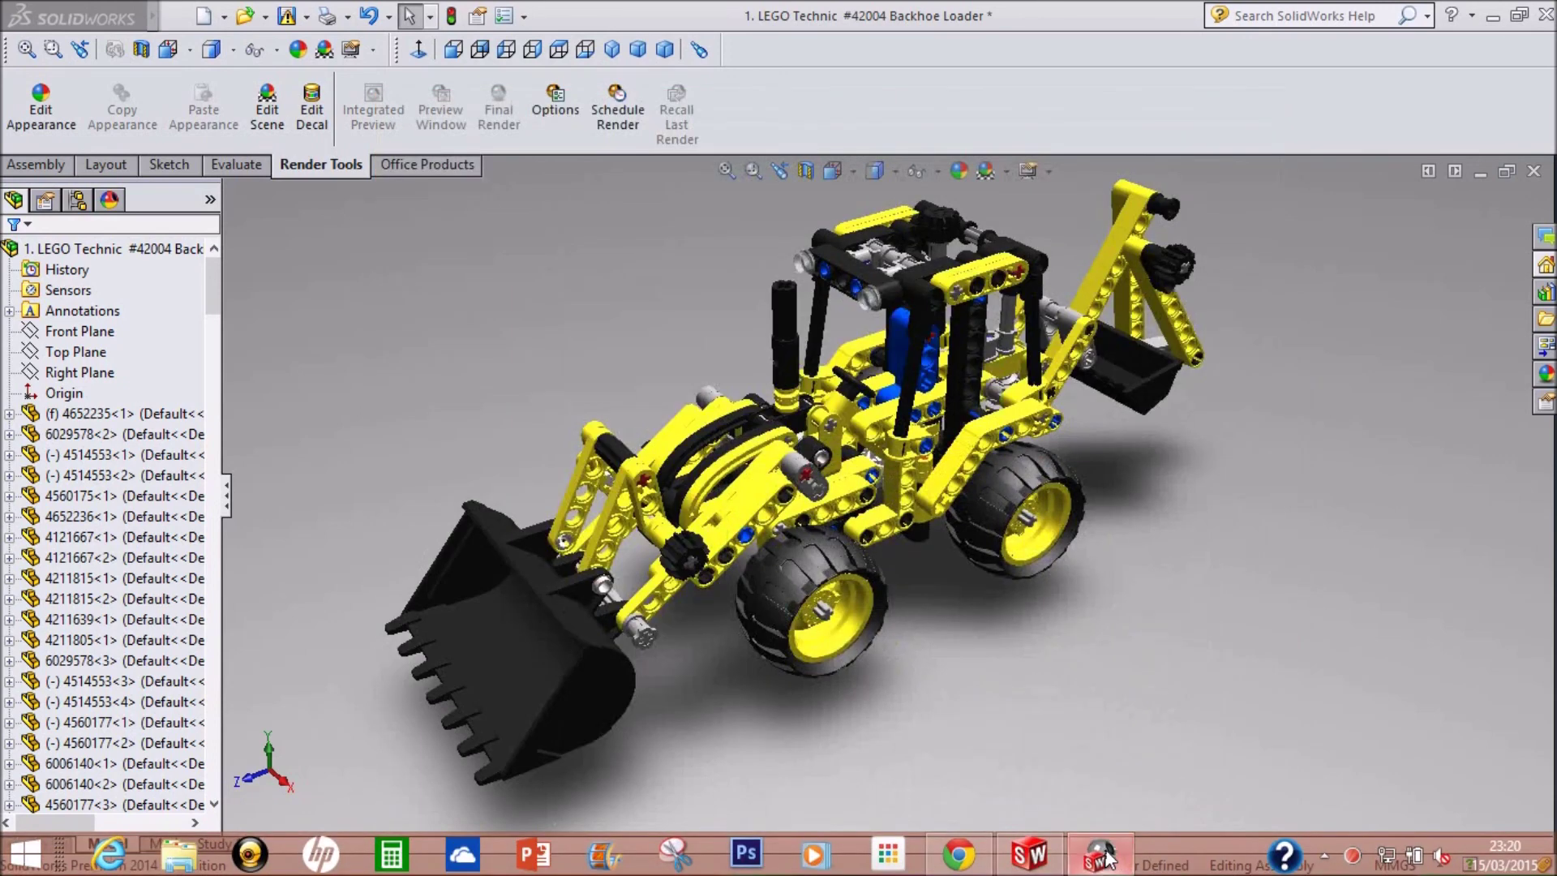
left_click(1104, 858)
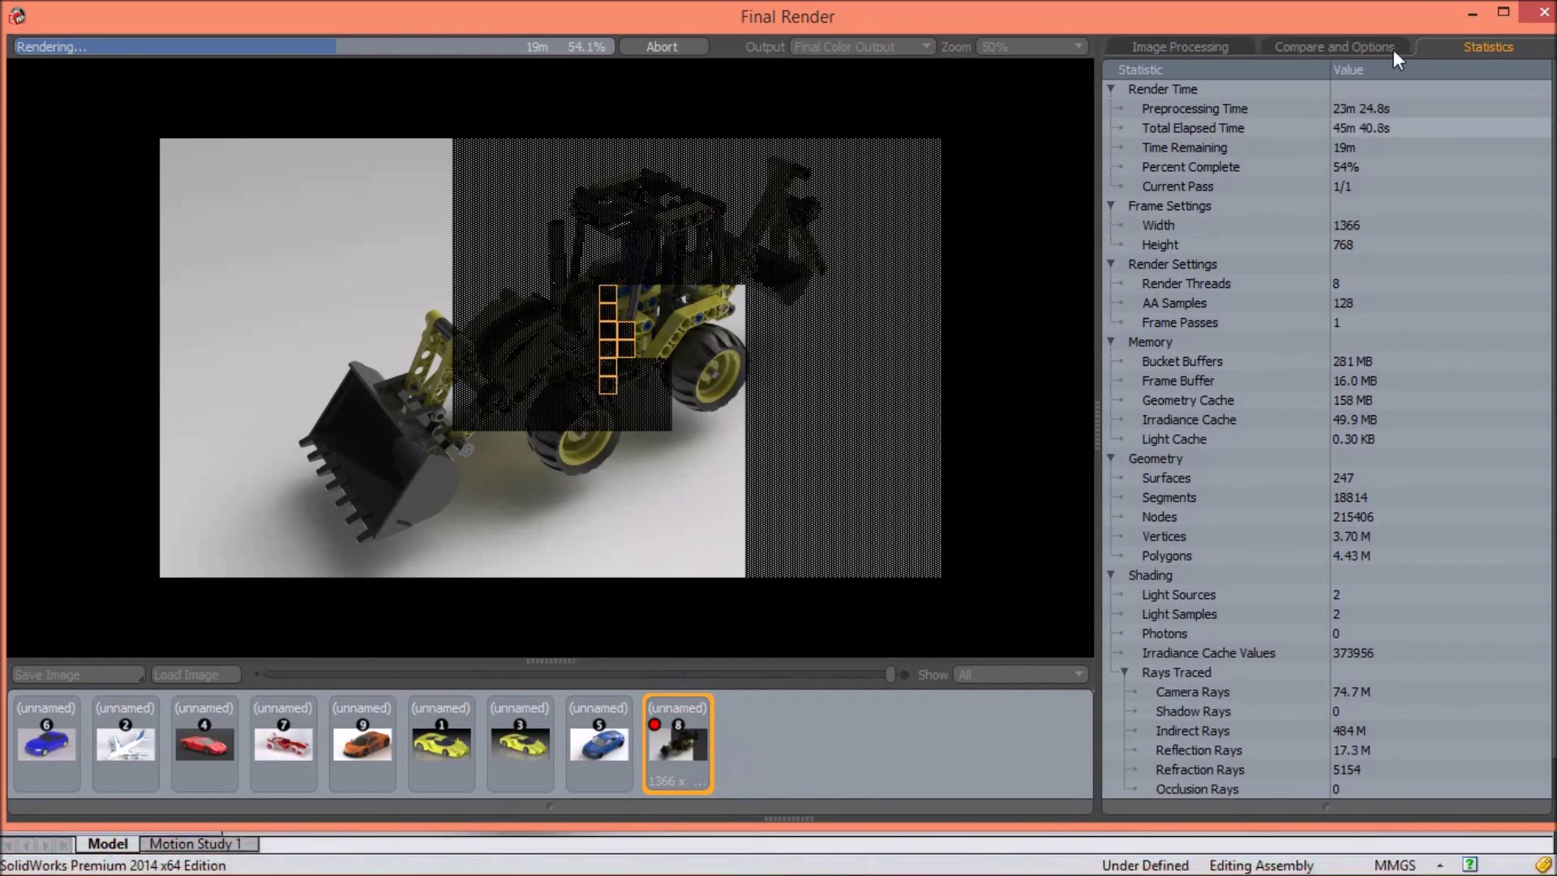
left_click(1474, 15)
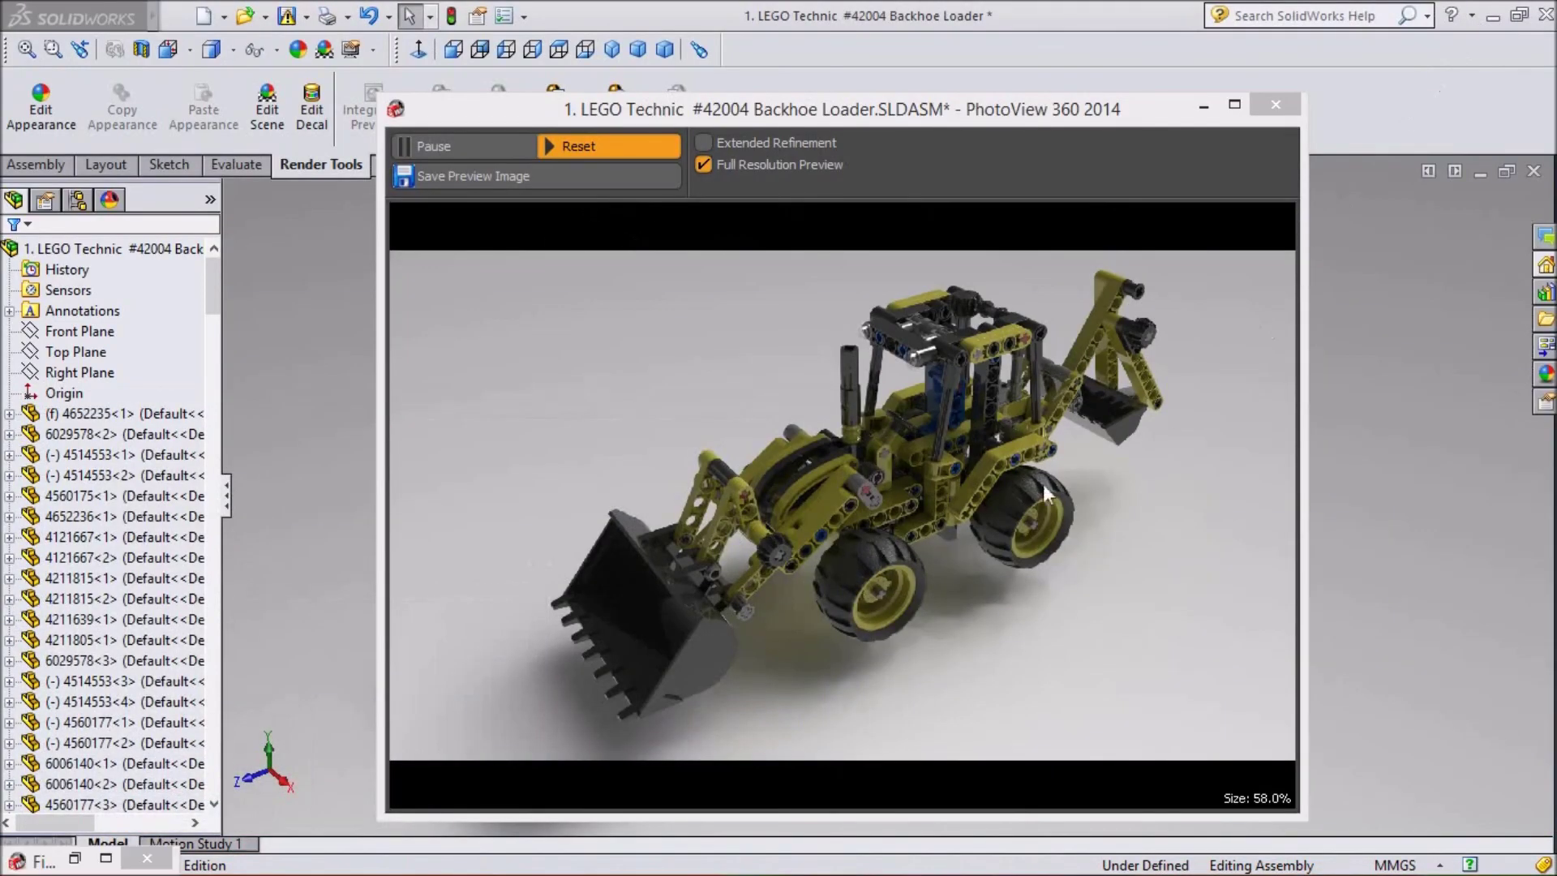
left_click_drag(889, 117, 814, 108)
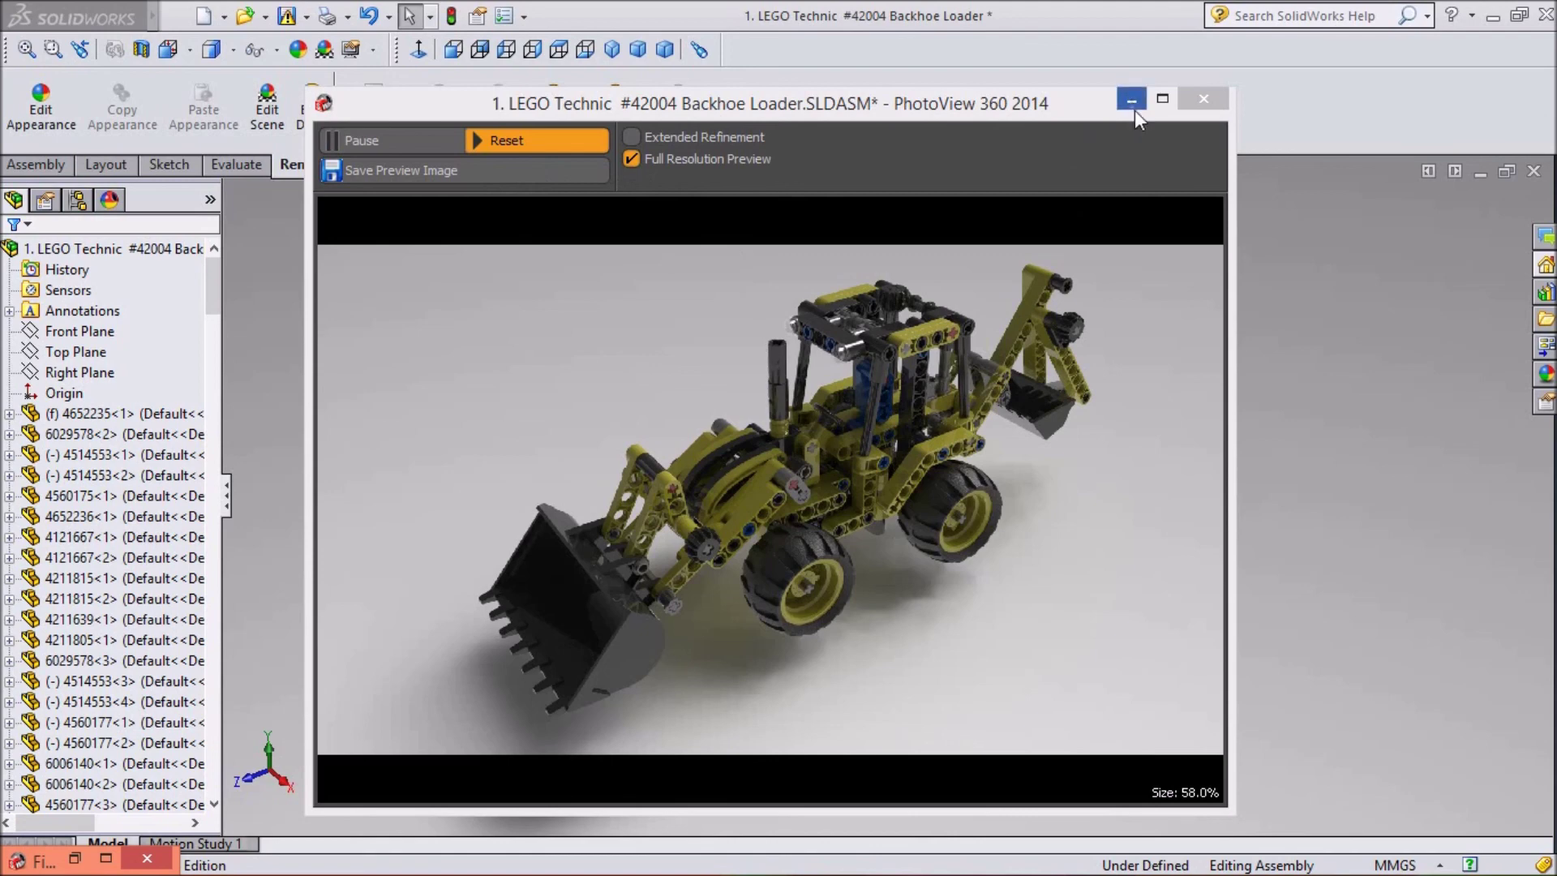
left_click(1111, 858)
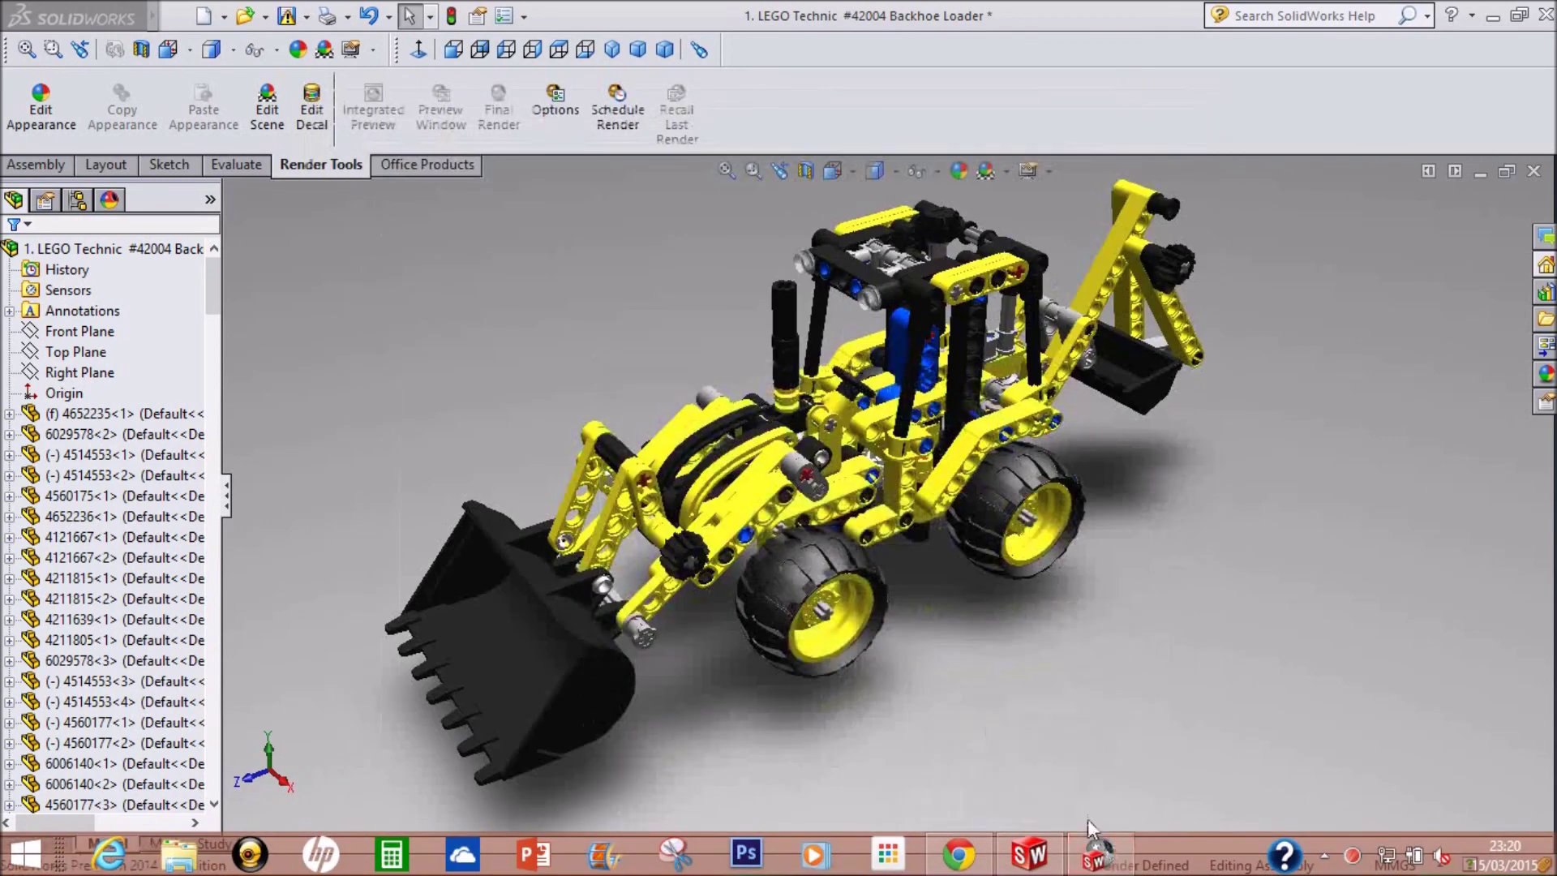